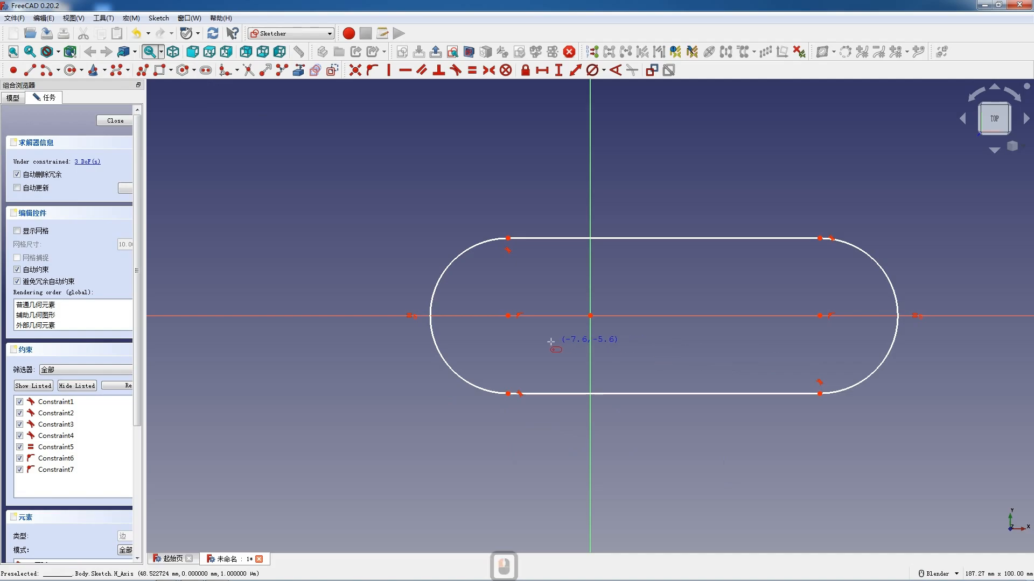
# - Delete the slot's left arc and close the open end with a straight line between the two free endpoints
pyautogui.click(461, 257)
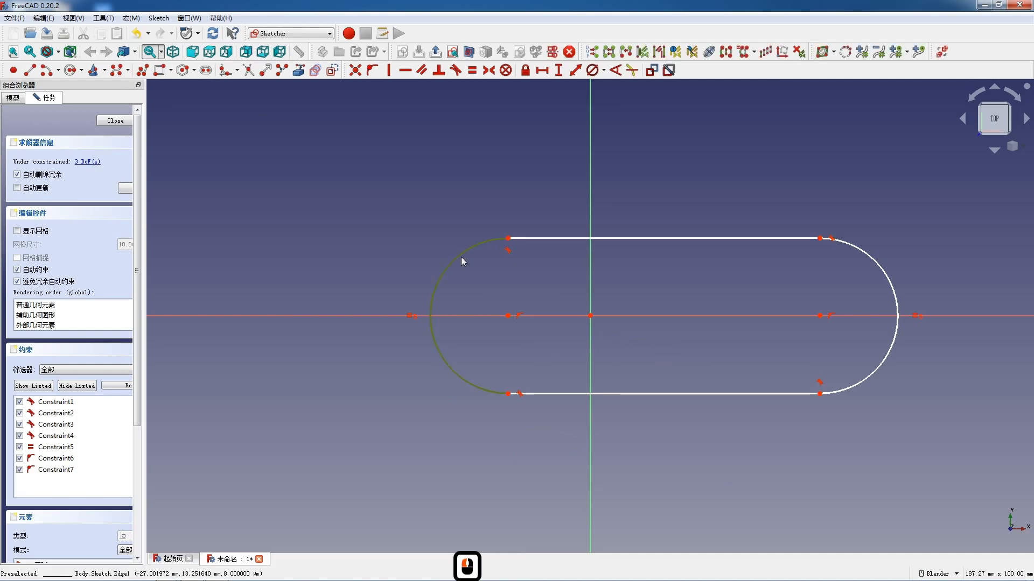
pyautogui.press('Delete')
pyautogui.click(30, 70)
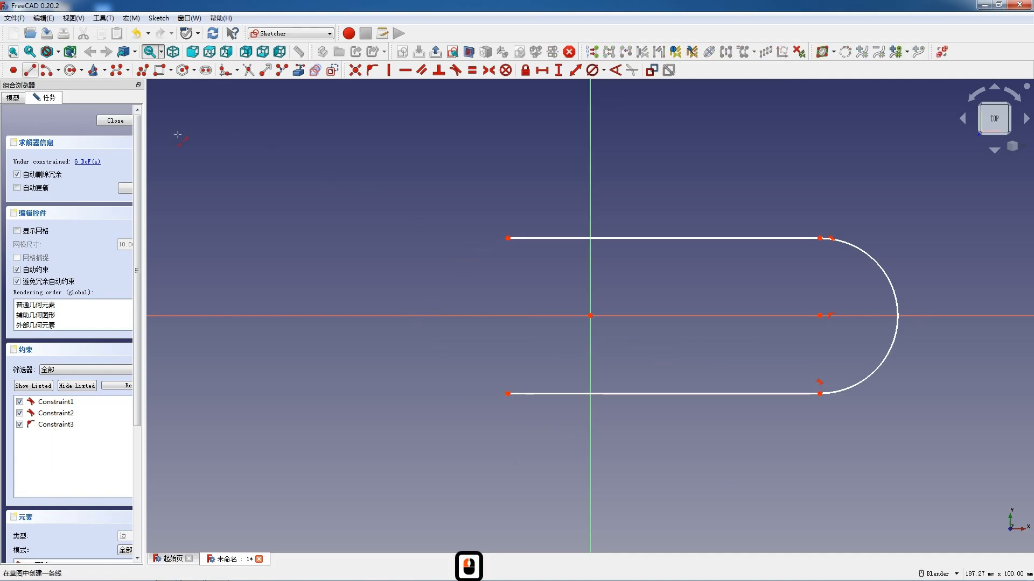
pyautogui.click(508, 238)
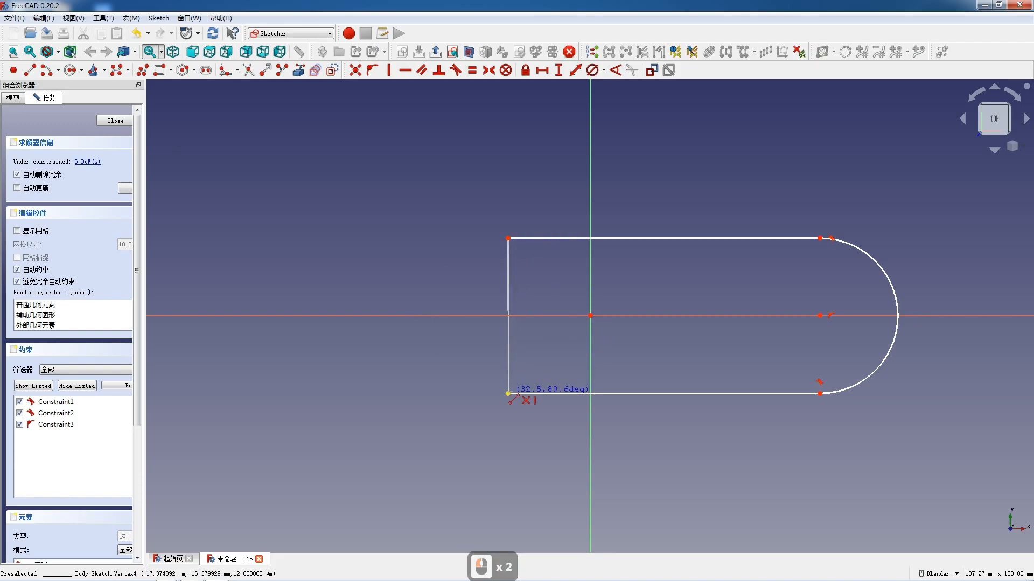
pyautogui.click(507, 393)
pyautogui.press('Escape')
# - Constrain the profile's lower and upper long edges to be horizontal
pyautogui.click(636, 392)
pyautogui.press('h')
pyautogui.click(655, 238)
pyautogui.press('h')
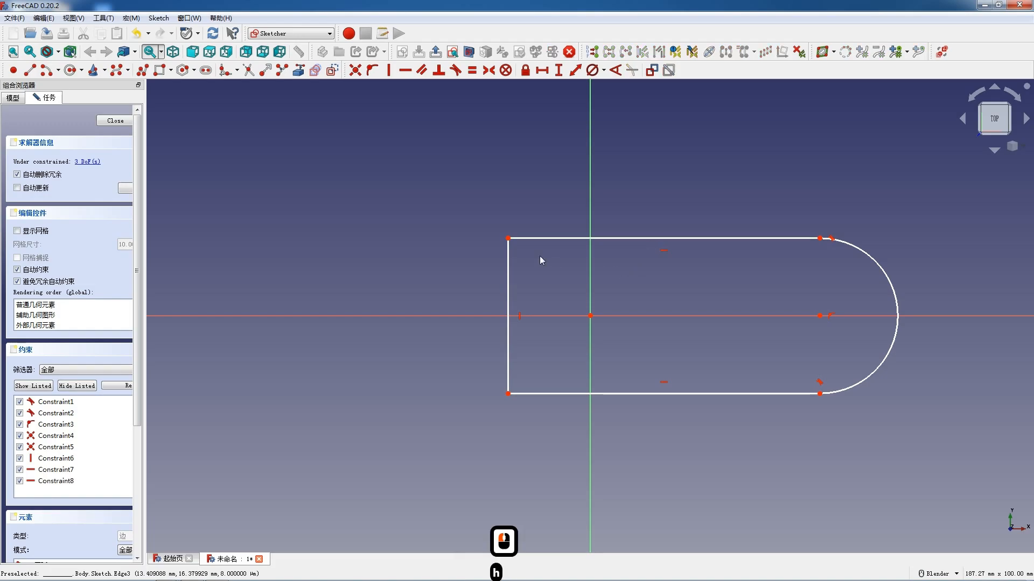
# - Make the left edge's endpoints symmetric about the horizontal axis and constrain its upper endpoint onto the vertical axis
pyautogui.click(509, 239)
pyautogui.click(508, 393)
pyautogui.click(473, 316)
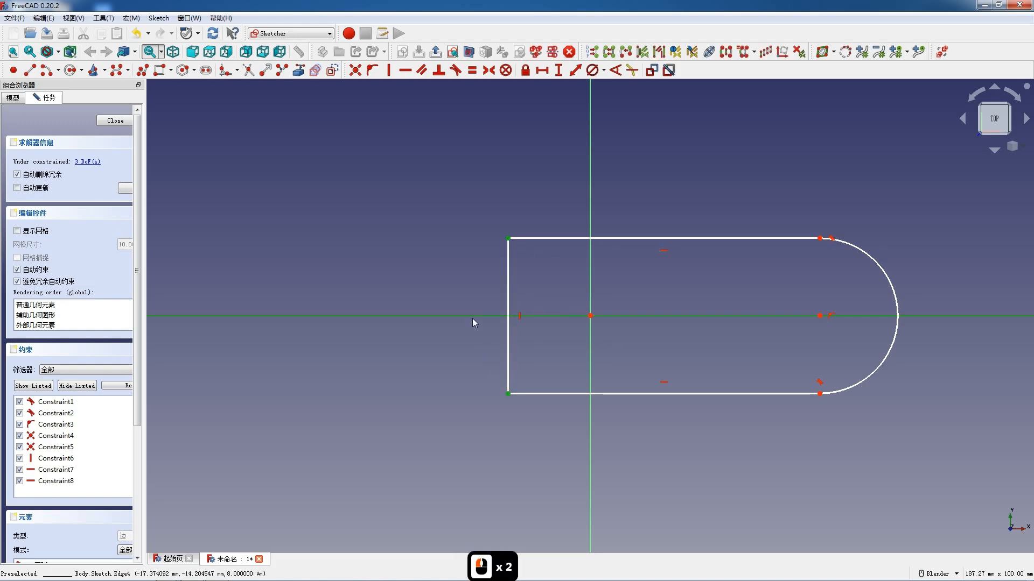
pyautogui.press('s')
pyautogui.click(508, 239)
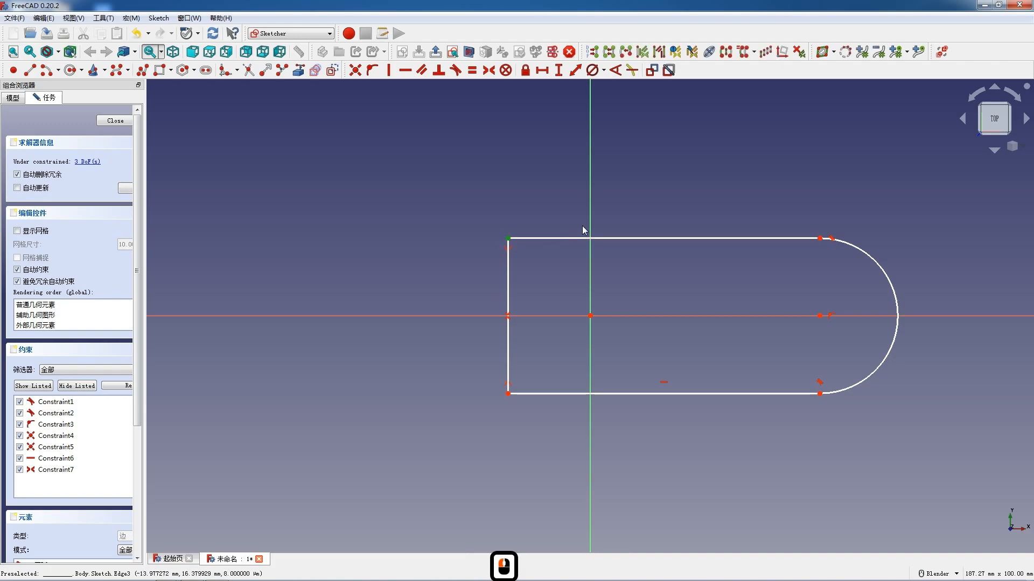
pyautogui.click(590, 221)
pyautogui.press('o')
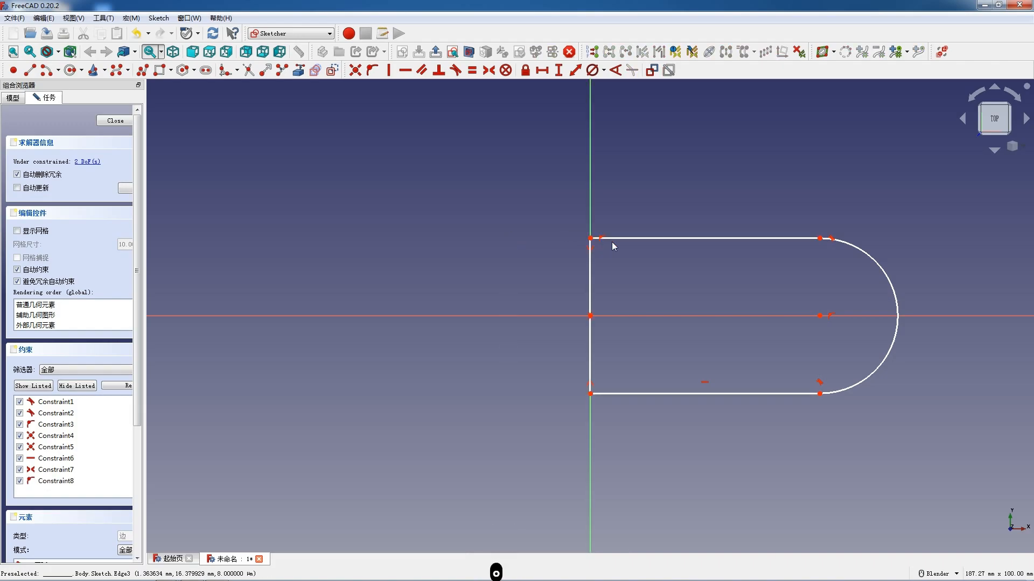
# - Dimension the profile's upper straight edge at 130 mm and its left edge at 40 mm
pyautogui.click(658, 238)
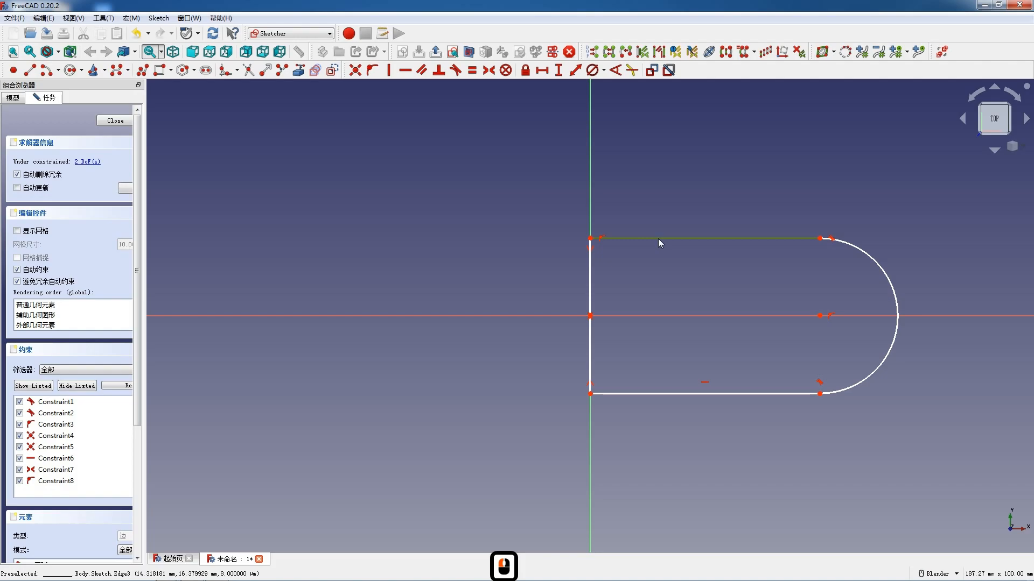
pyautogui.press('l')
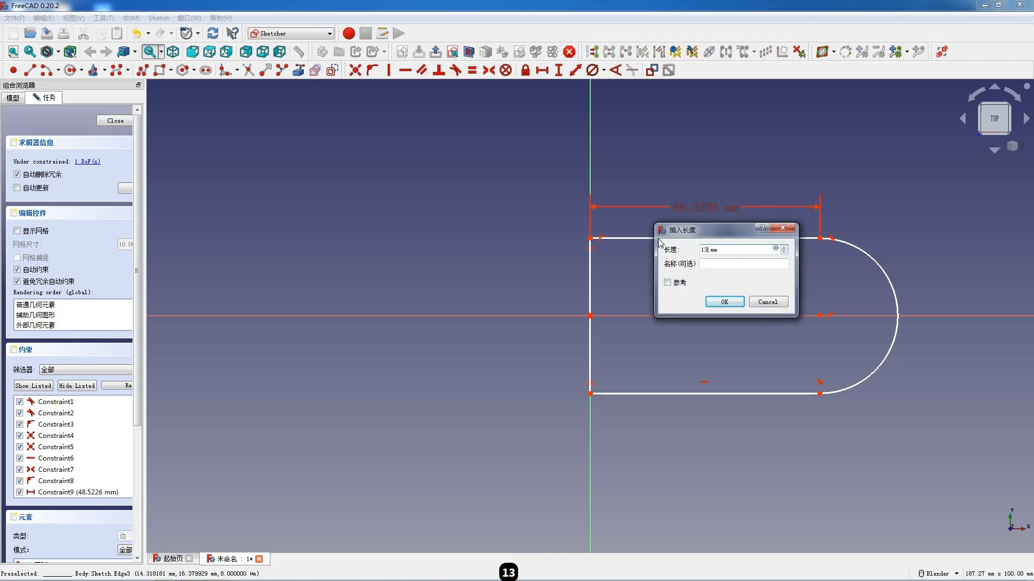
pyautogui.press('Return')
pyautogui.click(589, 304)
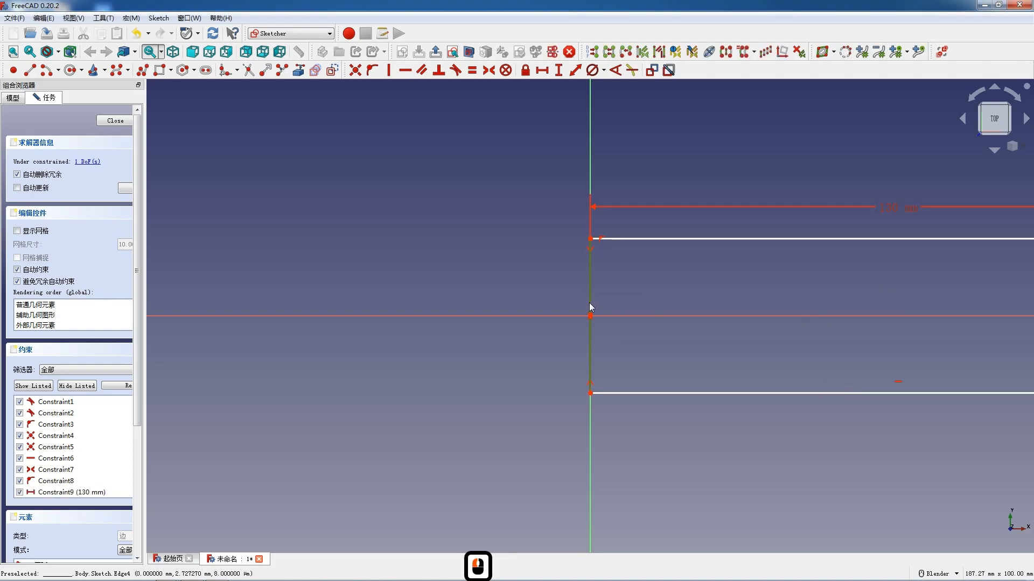
pyautogui.press('i')
pyautogui.write('40')
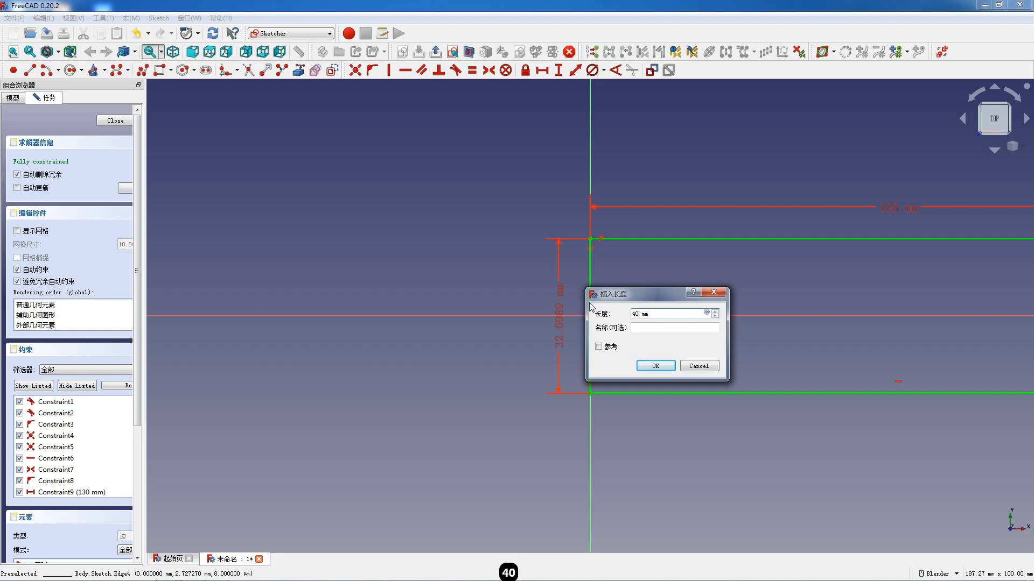
pyautogui.write('0')
pyautogui.press('Return')
pyautogui.scroll(-6, 454, 305)
pyautogui.scroll(4, 726, 288)
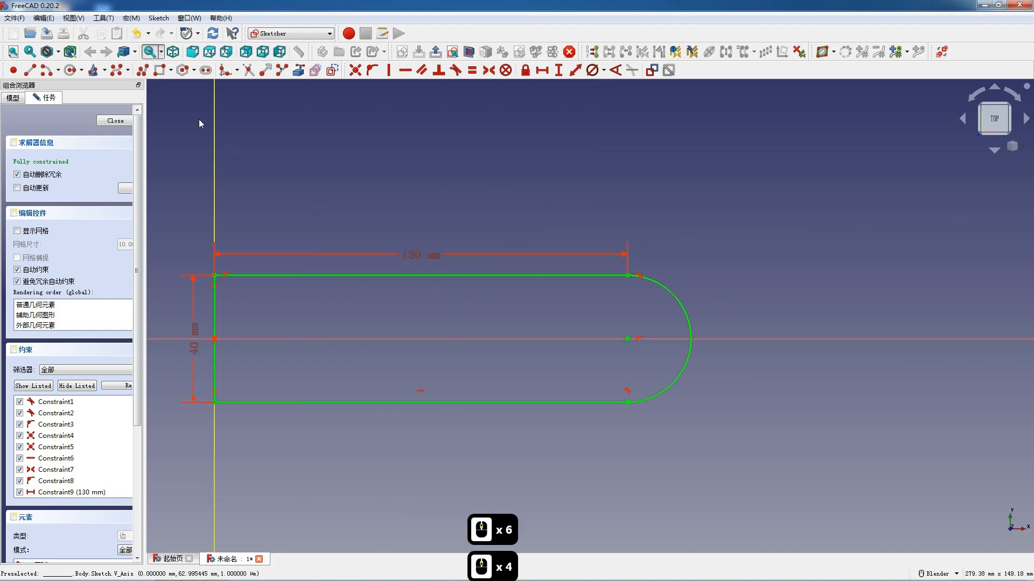
# - Close the sketch and pad the round-ended profile 8 mm
pyautogui.click(115, 121)
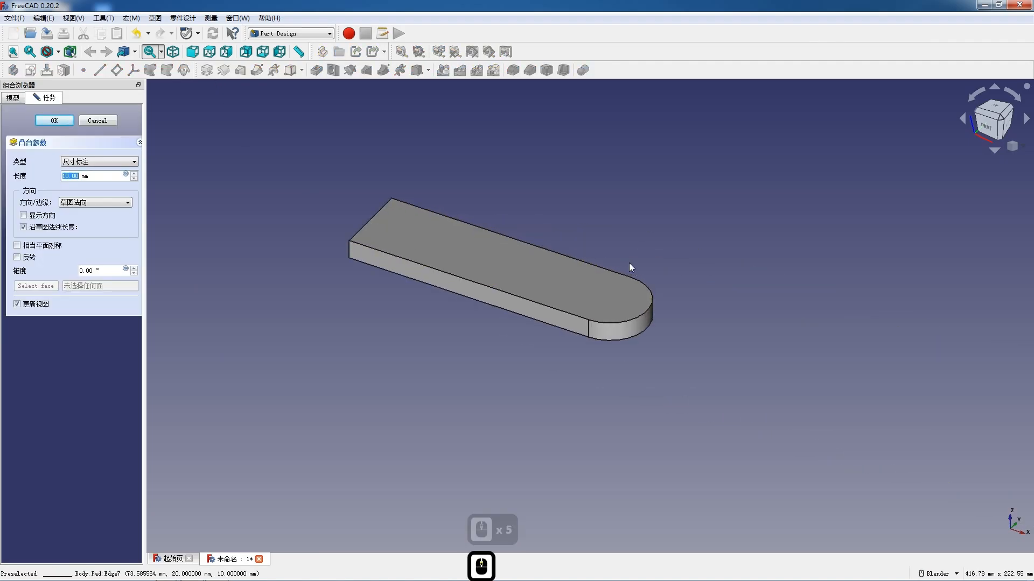
pyautogui.write('8')
pyautogui.press('Return')
# - Start a new sketch on the YZ plane at the plate's straight end
pyautogui.scroll(3, 496, 249)
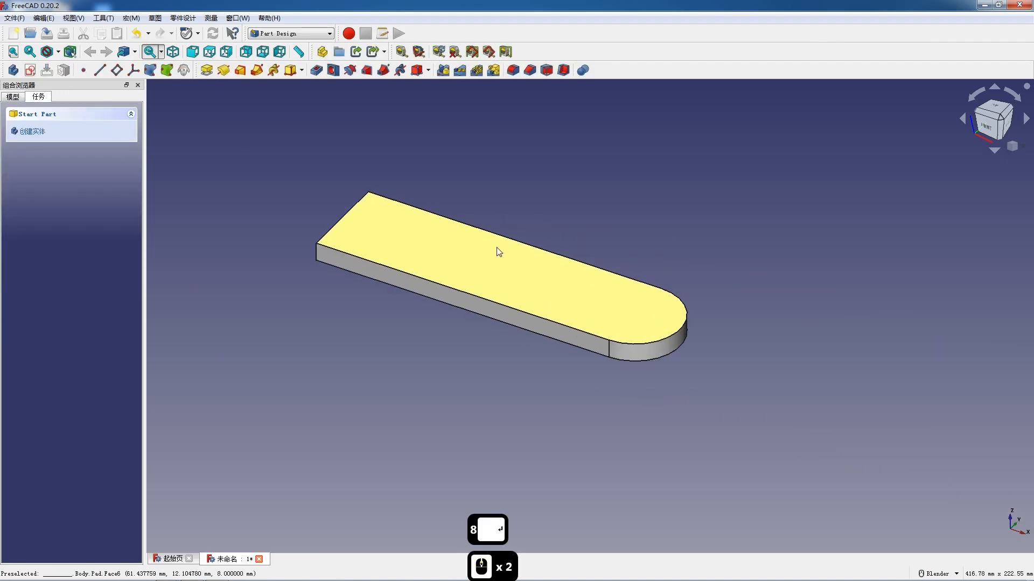
pyautogui.scroll(-2, 482, 260)
pyautogui.moveTo(365, 261); pyautogui.dragTo(441, 299, button='middle')
pyautogui.click(30, 70)
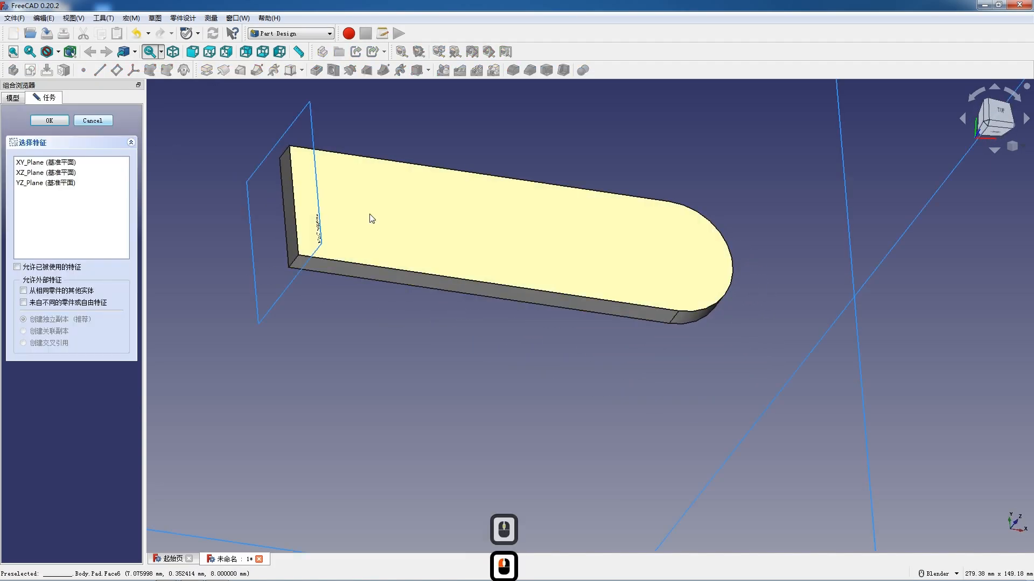
pyautogui.scroll(-3, 371, 220)
pyautogui.click(342, 229)
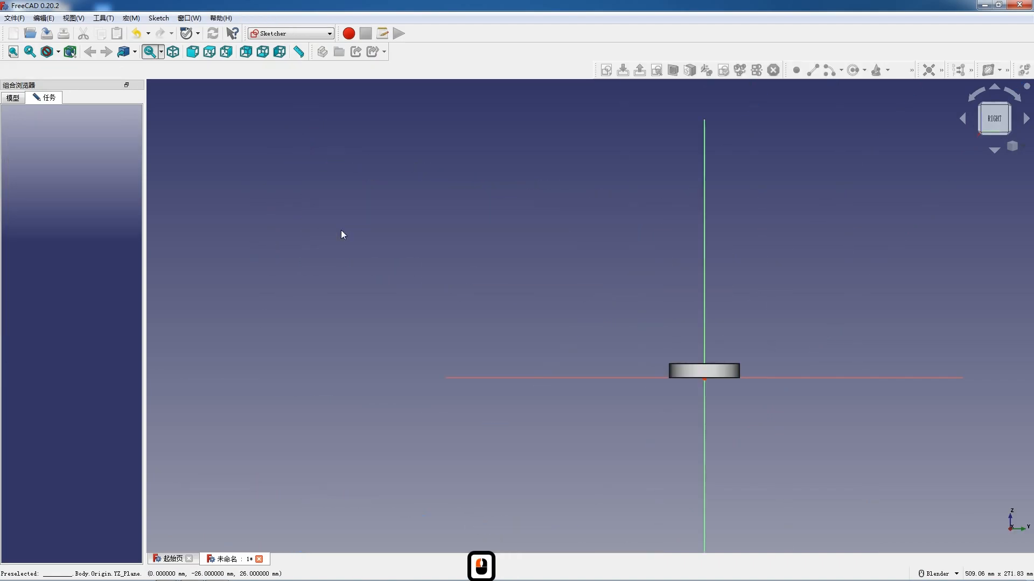
# - Switch the model's display style to wireframe for sketching
pyautogui.scroll(2, 726, 358)
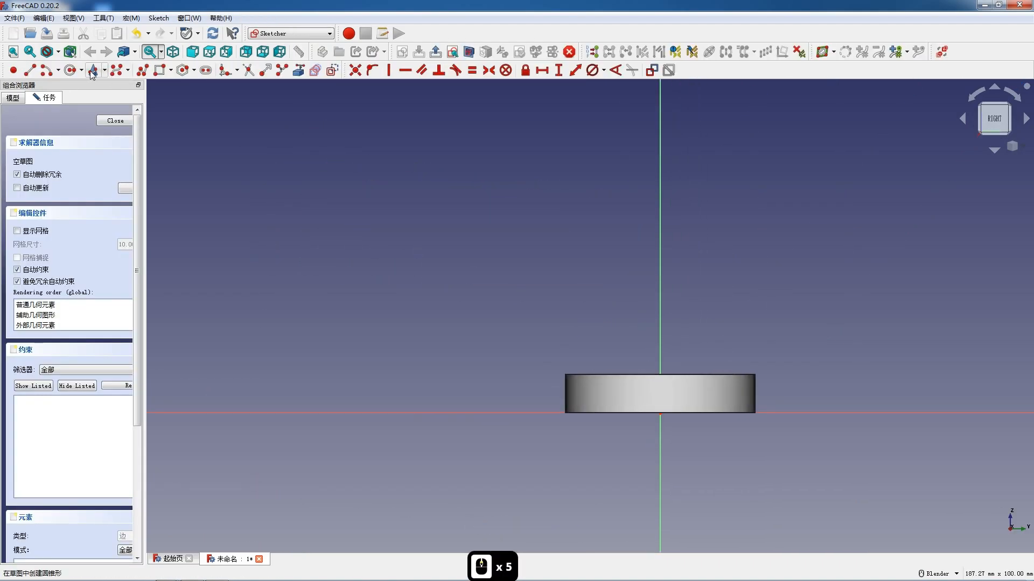
pyautogui.click(52, 54)
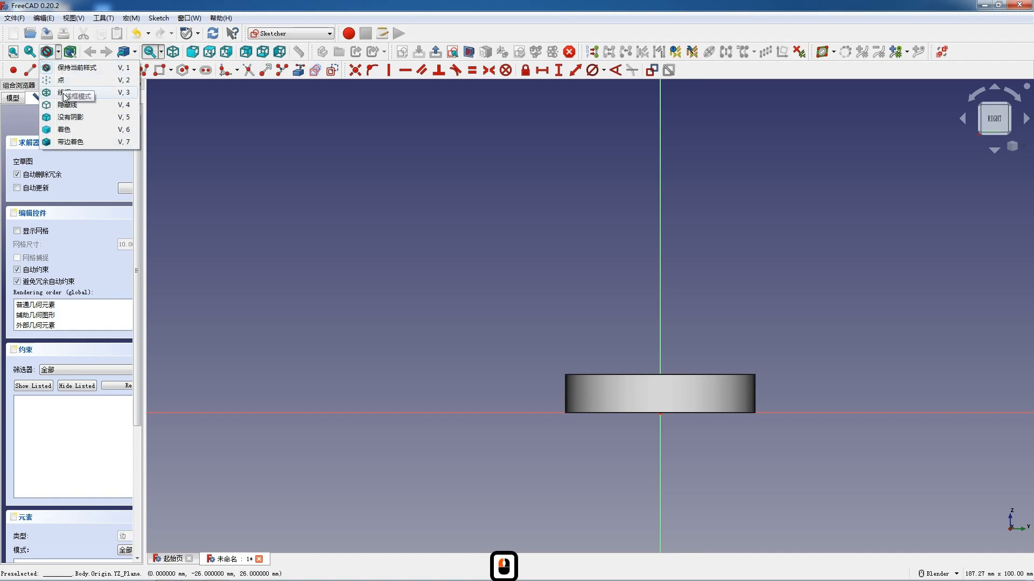
pyautogui.click(65, 93)
# - Sketch a rectangle about 30 mm high across the vertical axis, with its lower edge inside the plate's outline
pyautogui.click(160, 71)
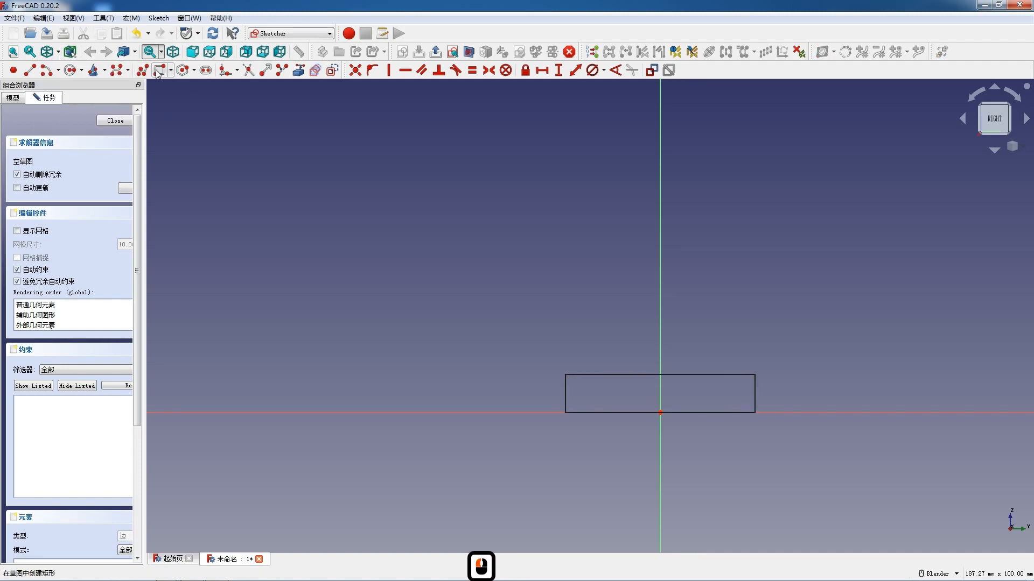
pyautogui.scroll(-3, 494, 223)
pyautogui.scroll(4, 669, 273)
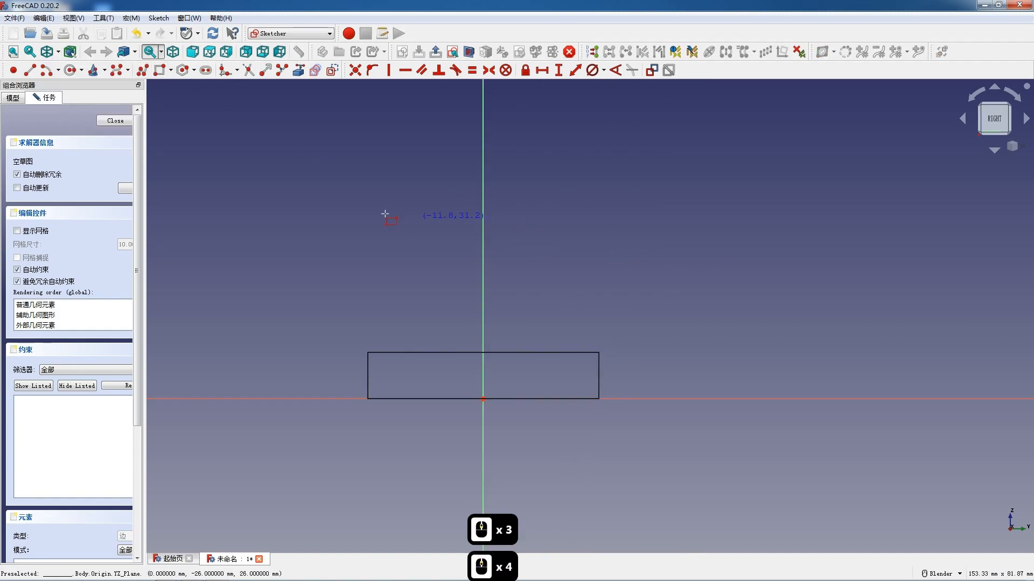
pyautogui.click(370, 203)
pyautogui.click(592, 378)
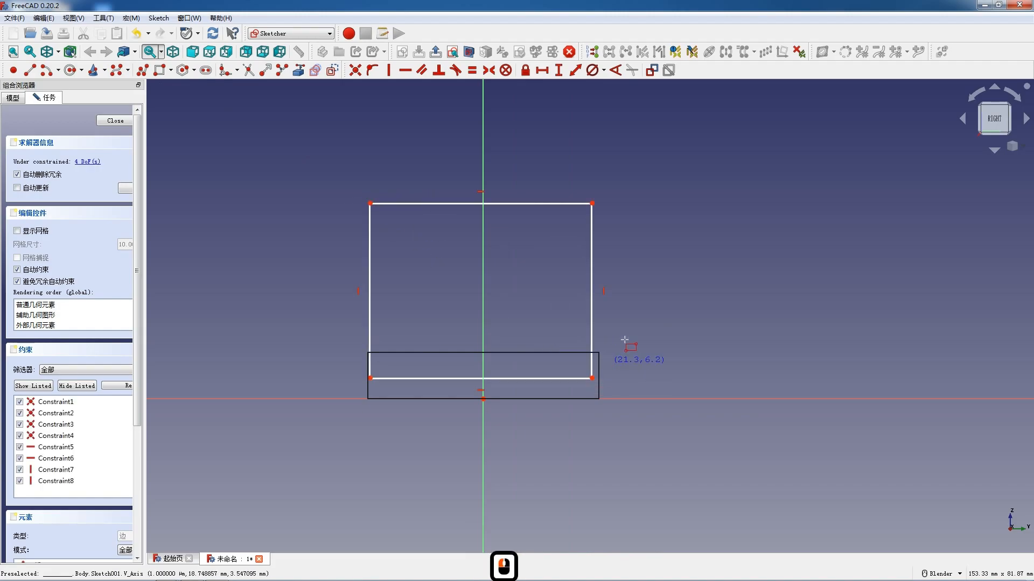
pyautogui.press('Escape')
# - Make the rectangle's two lower corners symmetric about the vertical axis
pyautogui.click(593, 378)
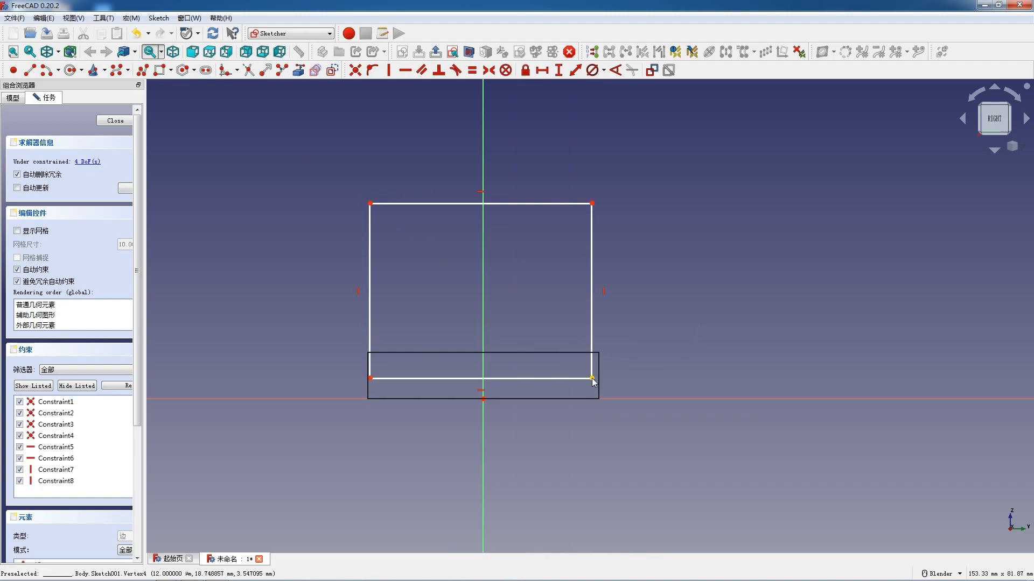
pyautogui.click(368, 378)
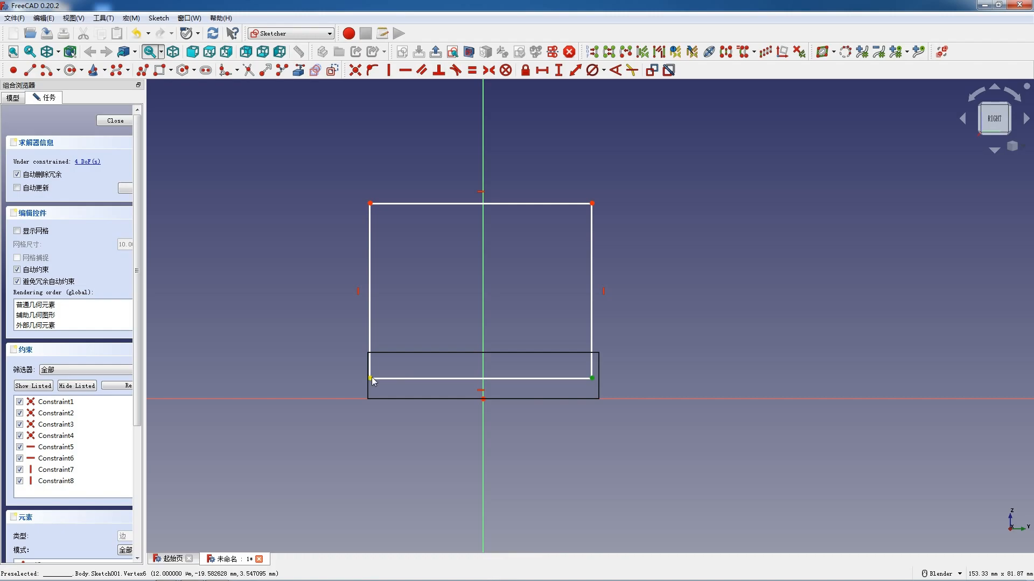
pyautogui.click(482, 361)
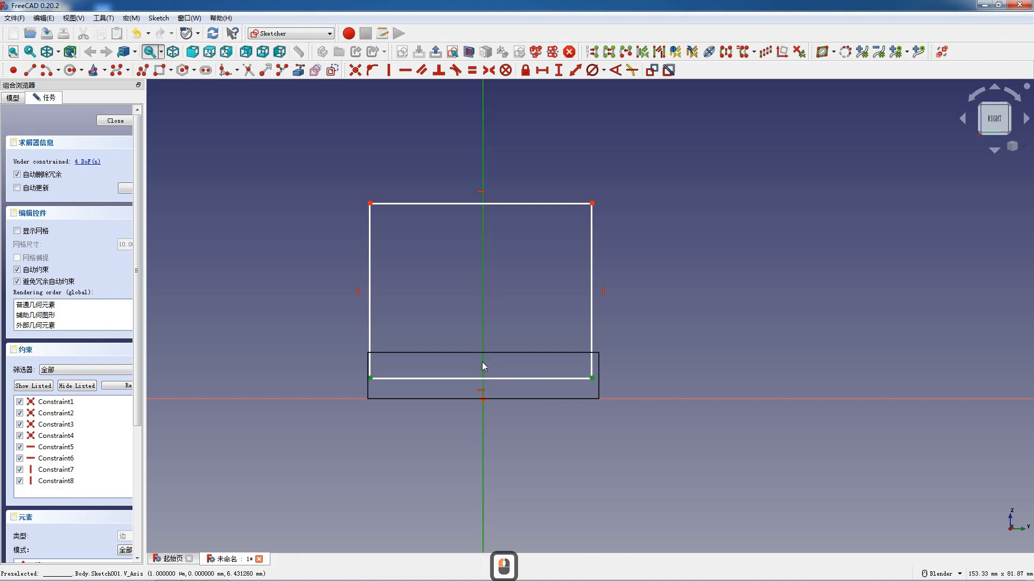
pyautogui.press('s')
# - Dimension the rectangle at 40 mm wide and 32 mm high
pyautogui.write('l4')
pyautogui.press('Return')
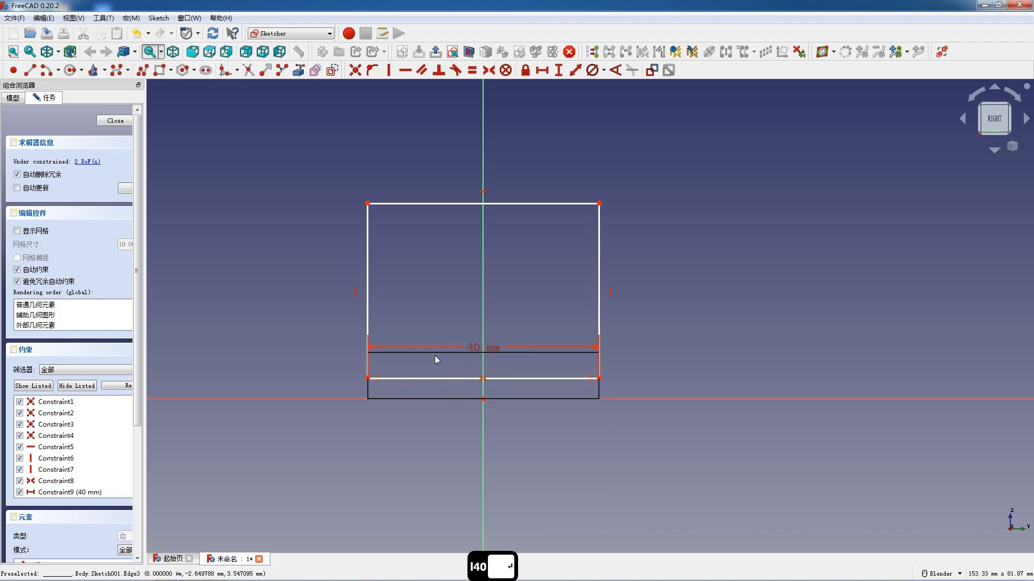
pyautogui.click(366, 293)
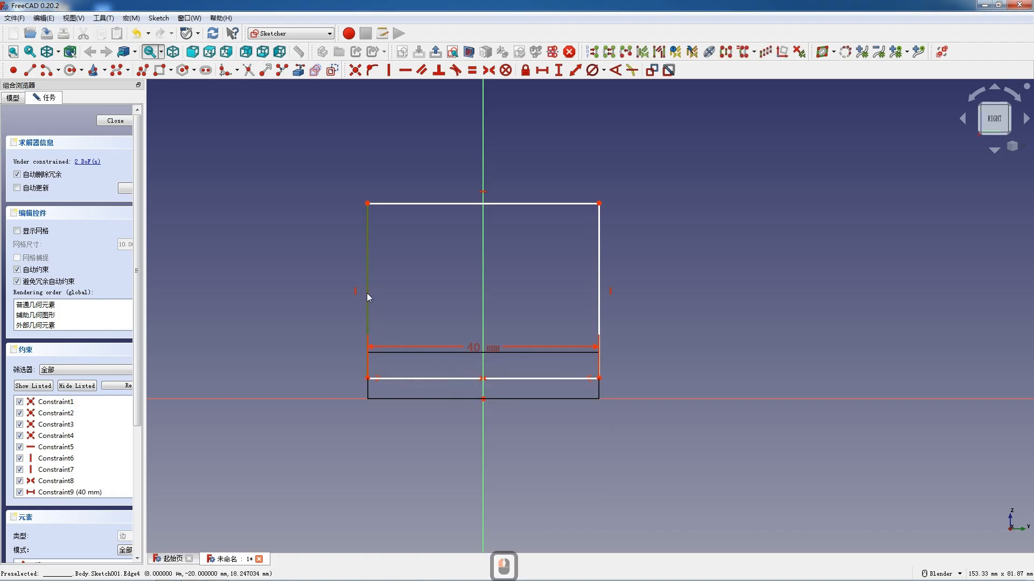
pyautogui.press('i')
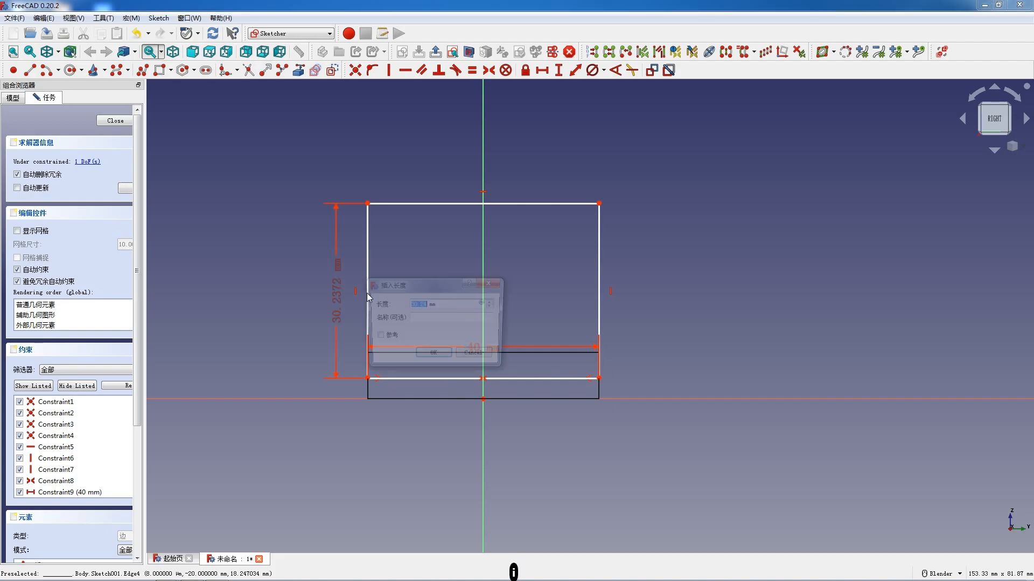
pyautogui.press('Return')
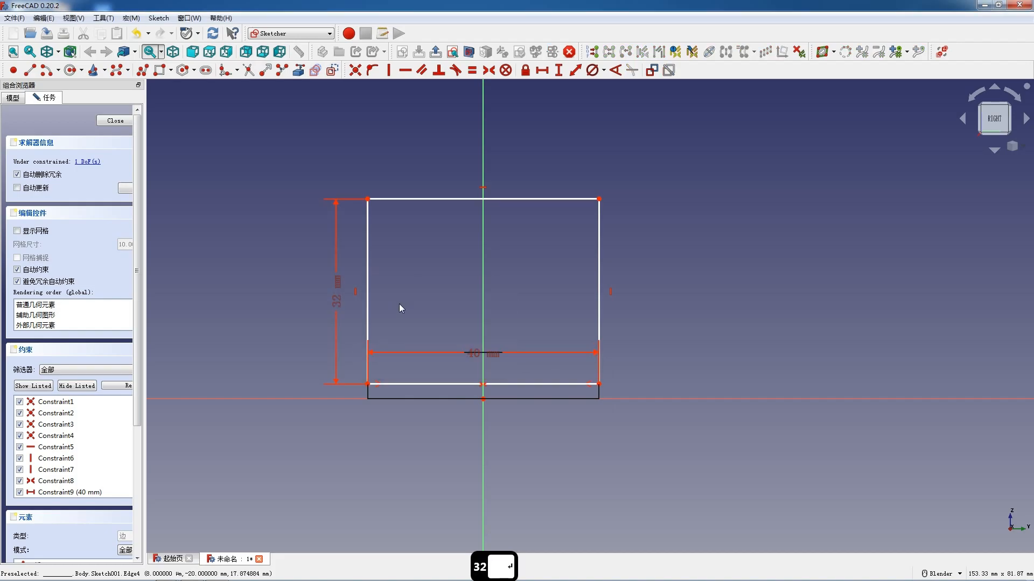
# - Project the plate's top edge as external geometry, make the rectangle's lower-left corner coincident with its left endpoint, and close the sketch
pyautogui.moveTo(440, 383); pyautogui.dragTo(441, 330)
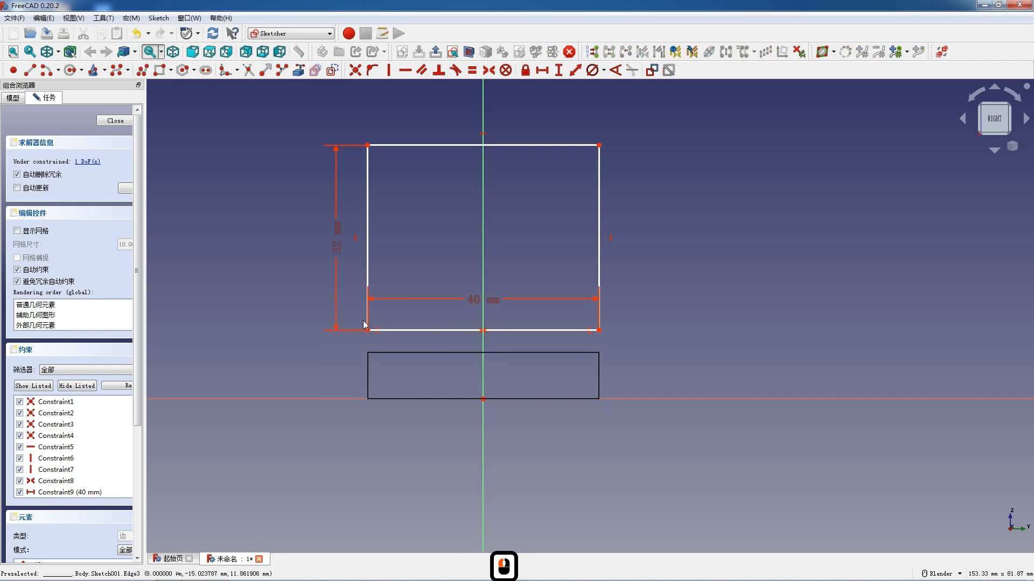
pyautogui.click(297, 70)
pyautogui.click(423, 353)
pyautogui.press('Escape')
pyautogui.click(382, 373)
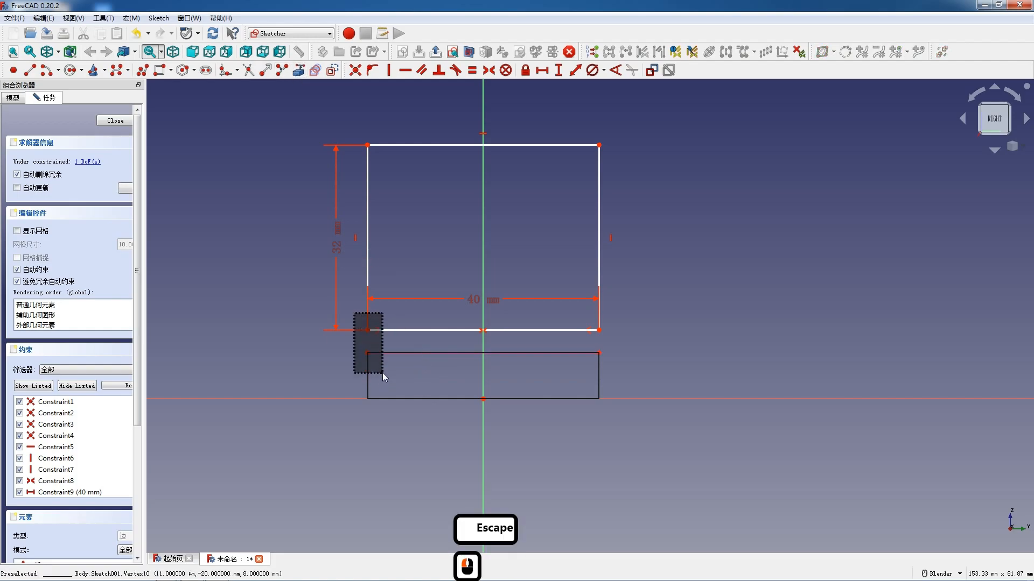
pyautogui.press('c')
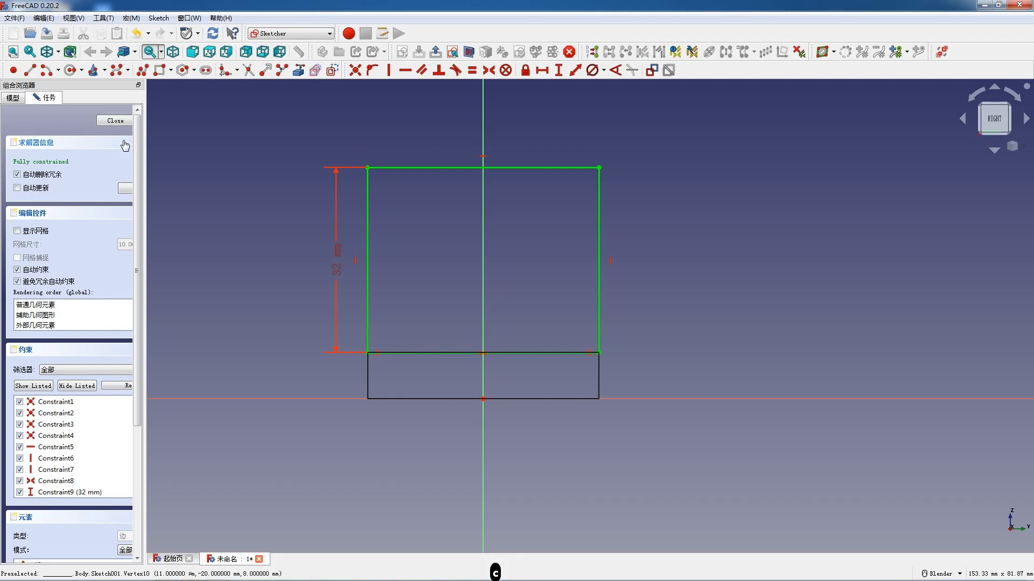
pyautogui.click(114, 121)
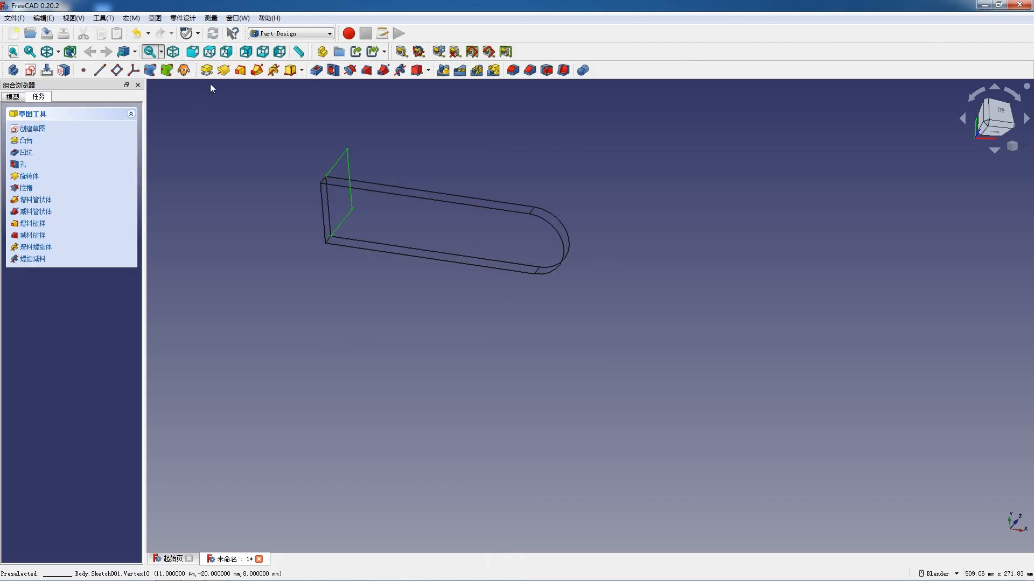
# - Return the display from wireframe to the original shaded style and pad the rectangle sketch 16 mm
pyautogui.click(57, 52)
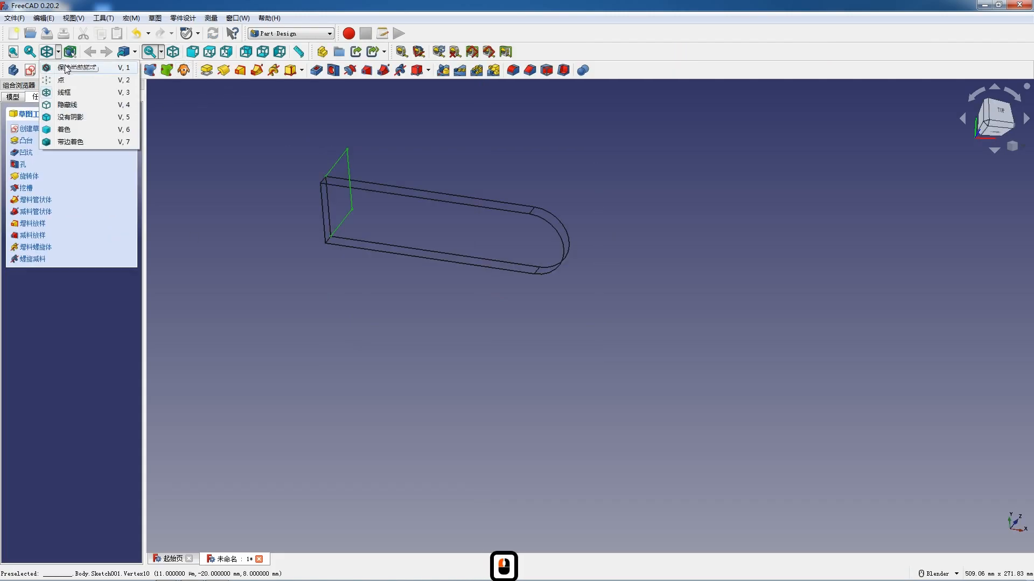
pyautogui.click(76, 129)
pyautogui.click(207, 70)
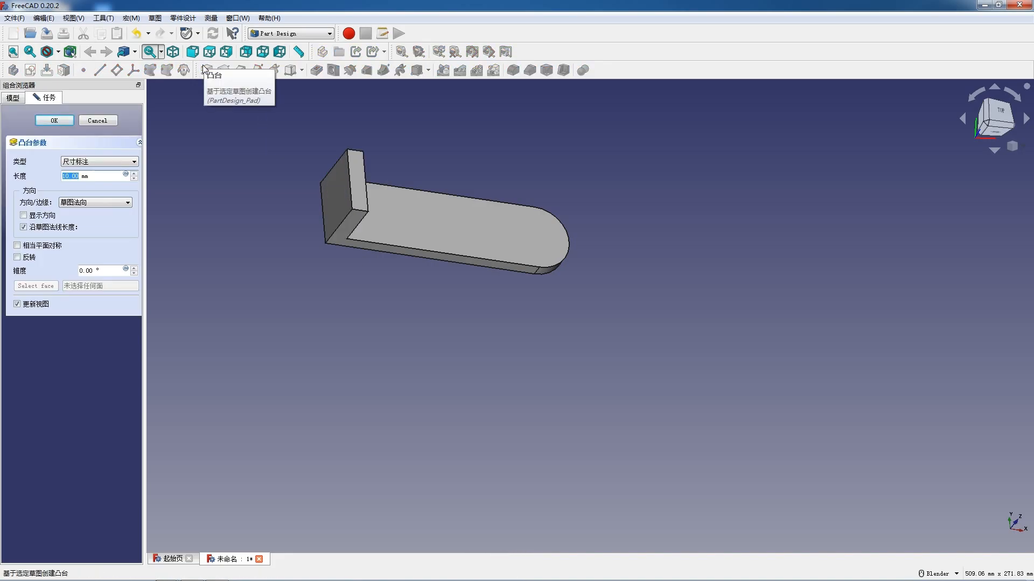
pyautogui.press('Return')
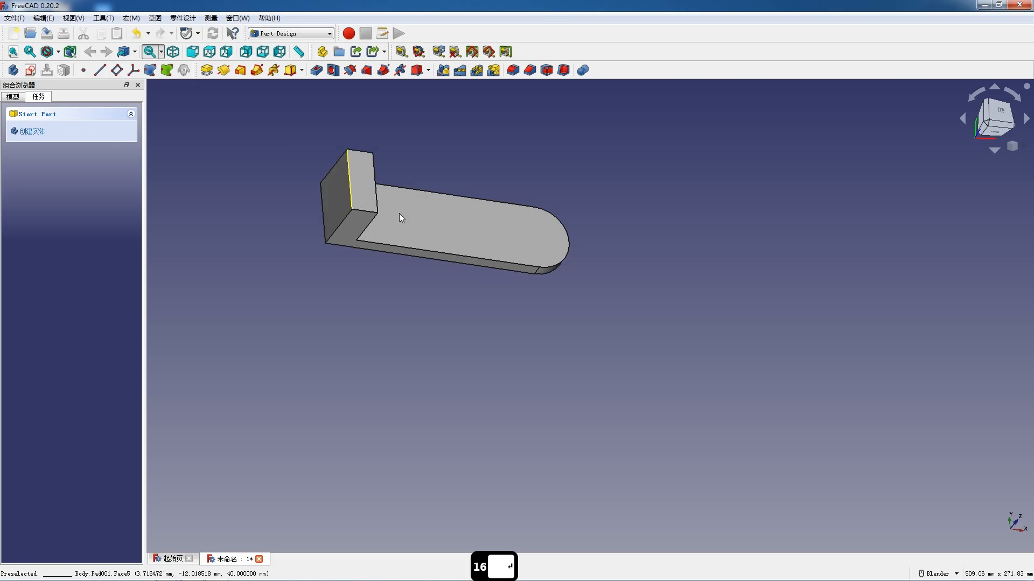
# - Create a sketch on the part's L-shaped side face and draw a rectangle overlapping the block's upper inner corner
pyautogui.scroll(4, 399, 214)
pyautogui.moveTo(293, 276); pyautogui.dragTo(342, 228, button='middle')
pyautogui.scroll(1, 342, 228)
pyautogui.scroll(-4, 343, 227)
pyautogui.scroll(-3, 409, 305)
pyautogui.press('shift')
pyautogui.press('F12')
pyautogui.click(363, 237)
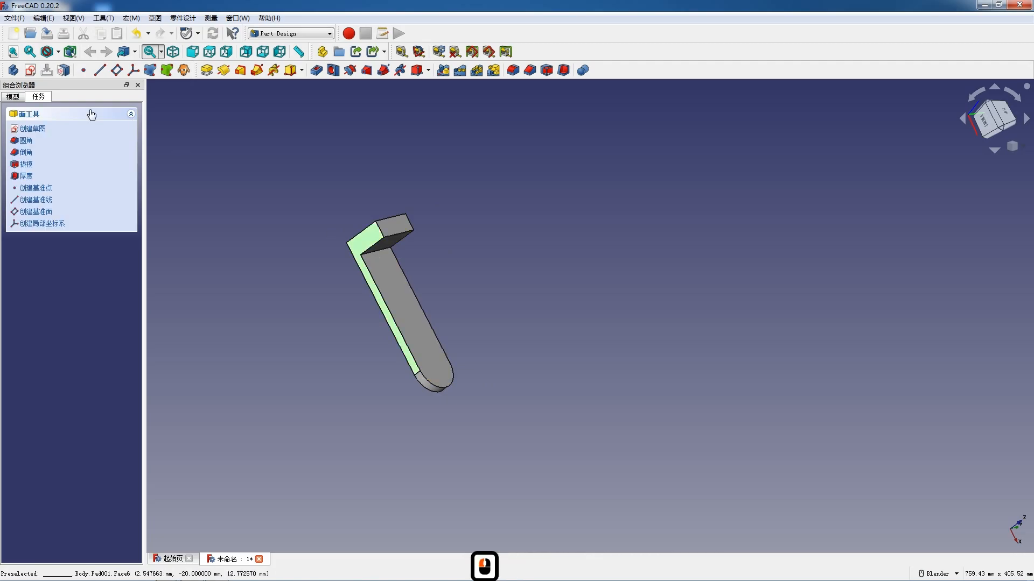
pyautogui.scroll(9, 354, 230)
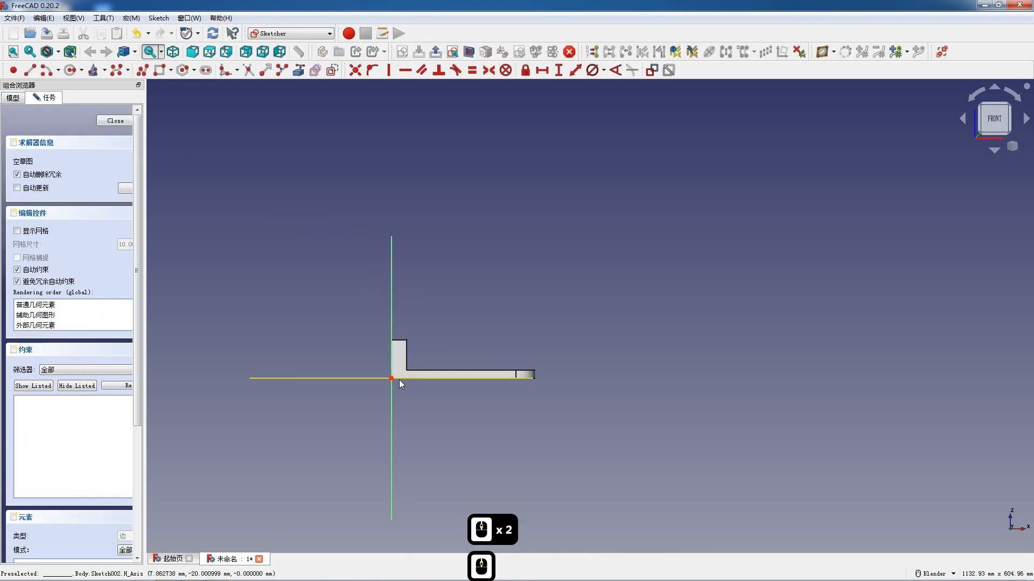
pyautogui.click(159, 70)
pyautogui.click(371, 205)
pyautogui.click(451, 354)
# - Project the plate's and block's top edges as external geometry and make the rectangle's upper-right corner coincident with the block edge's right endpoint
pyautogui.click(298, 70)
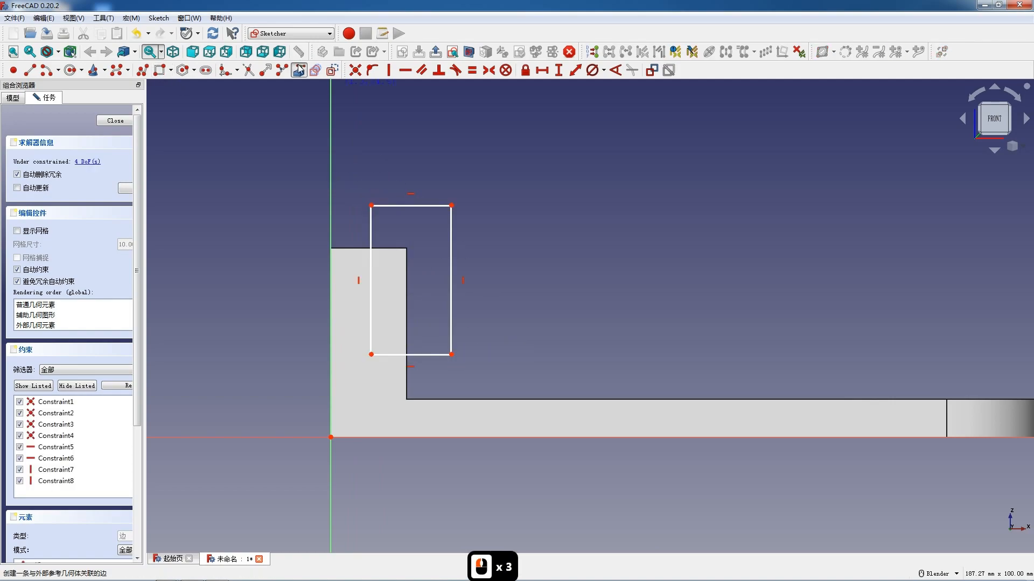
pyautogui.click(428, 400)
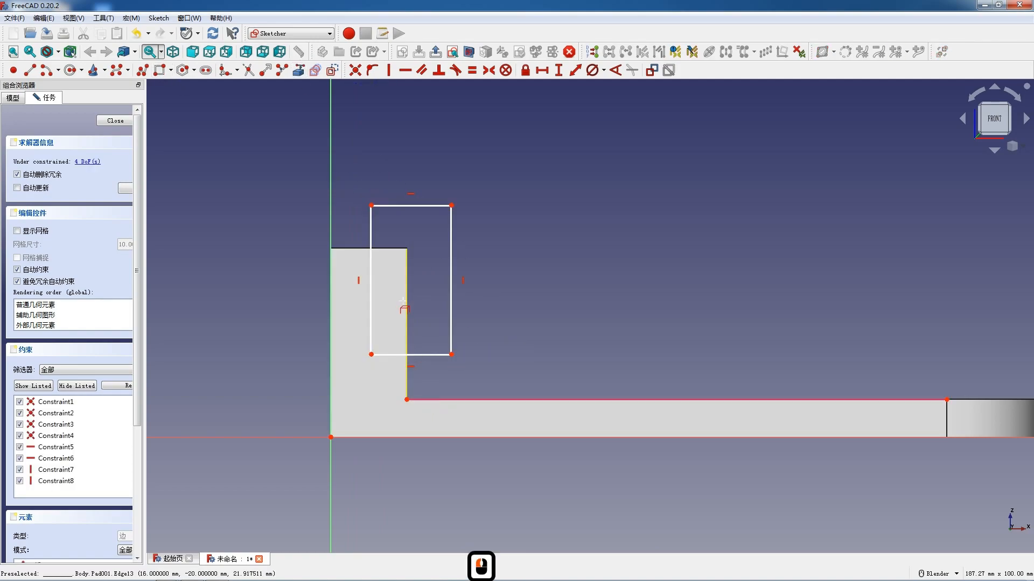
pyautogui.click(360, 248)
pyautogui.press('Escape')
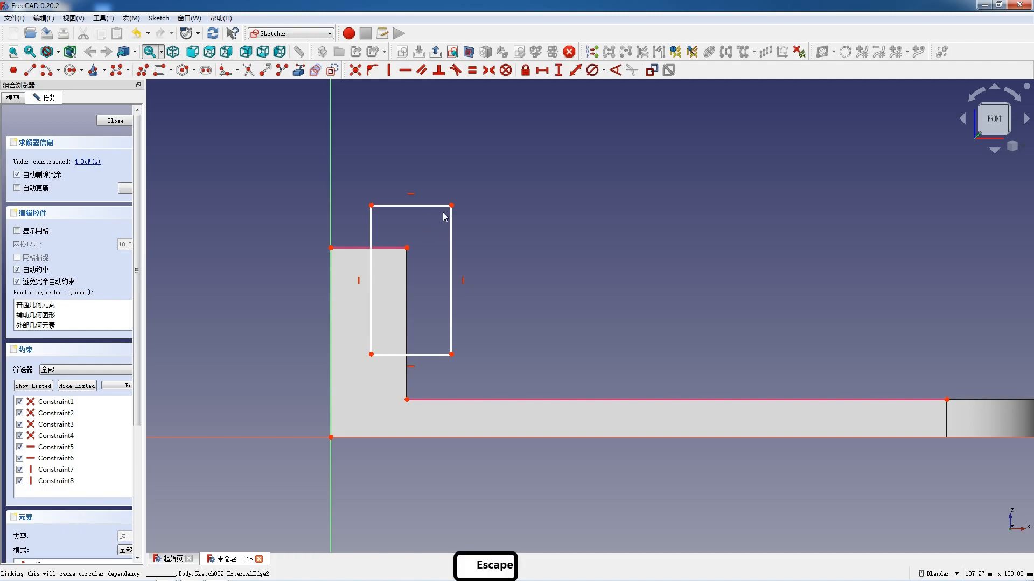
pyautogui.moveTo(377, 168); pyautogui.dragTo(471, 263)
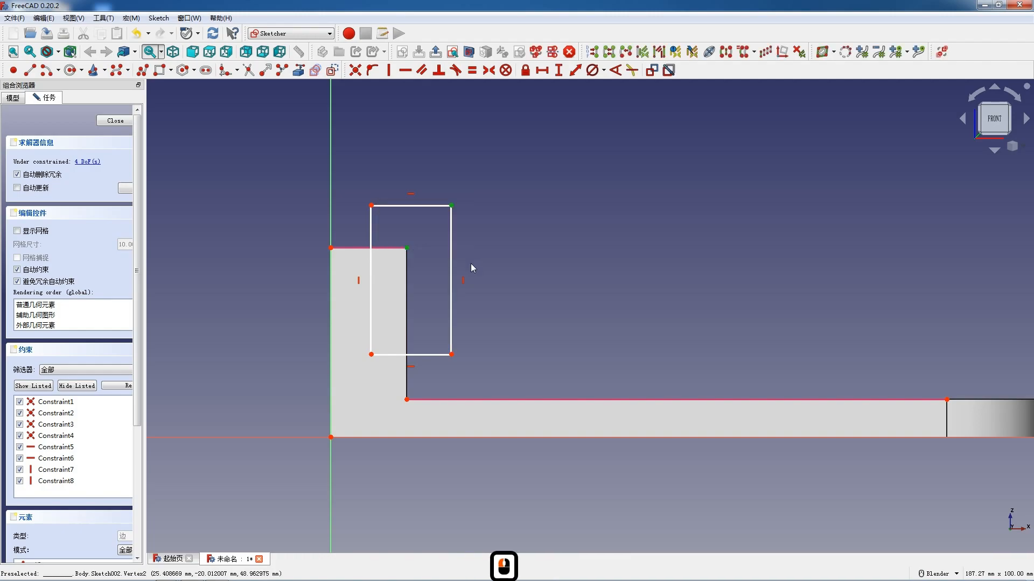
pyautogui.press('c')
# - Dimension the rectangle at 16 mm high and 6 mm wide, and close the sketch
pyautogui.scroll(3, 414, 310)
pyautogui.click(400, 326)
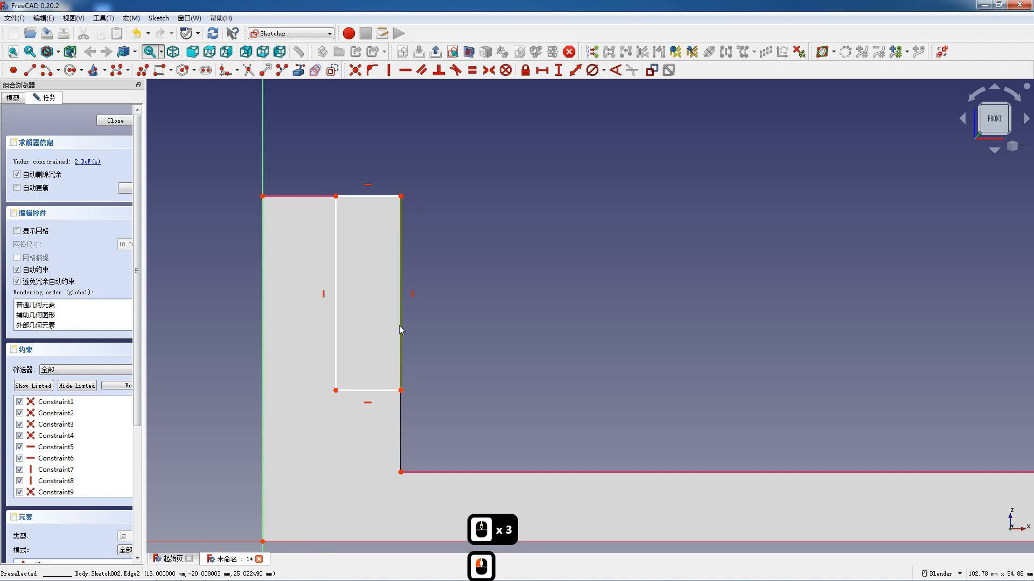
pyautogui.write('i1')
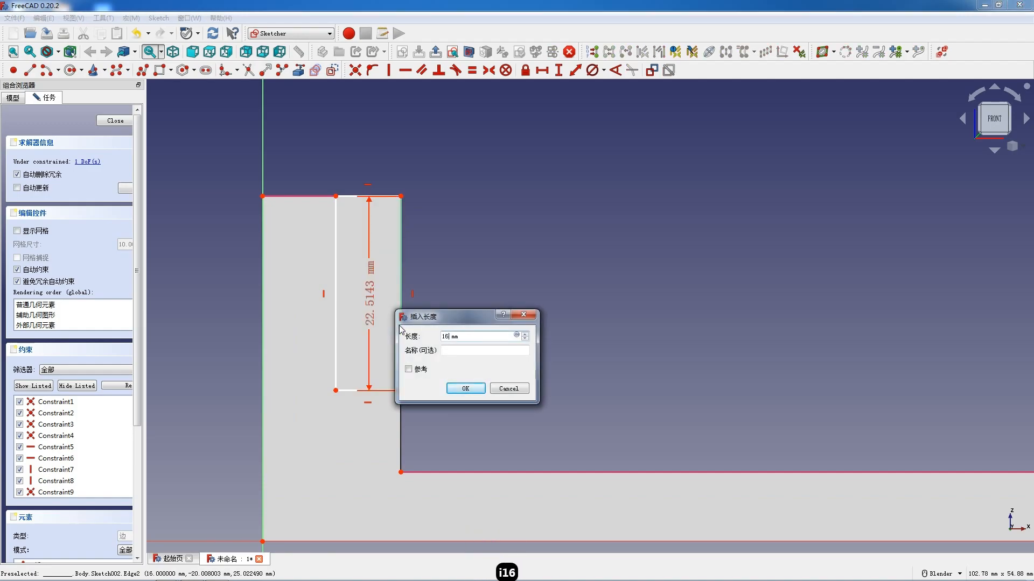
pyautogui.write('6')
pyautogui.press('Return')
pyautogui.click(372, 340)
pyautogui.write('l6')
pyautogui.press('Return')
pyautogui.click(115, 120)
# - Pocket the rectangle sketch through all to cut a step into the upright block
pyautogui.click(325, 74)
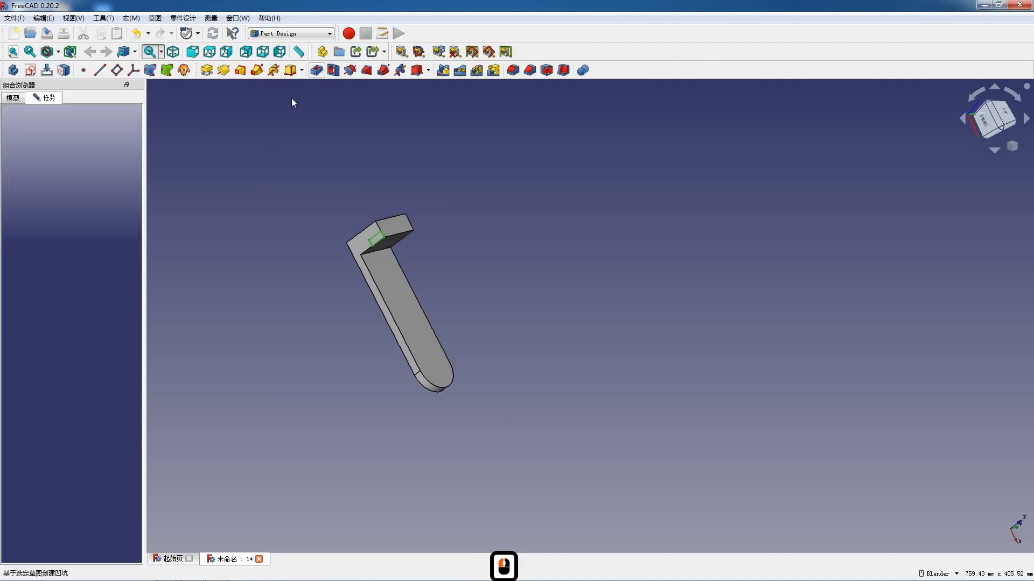
pyautogui.click(107, 161)
pyautogui.click(97, 177)
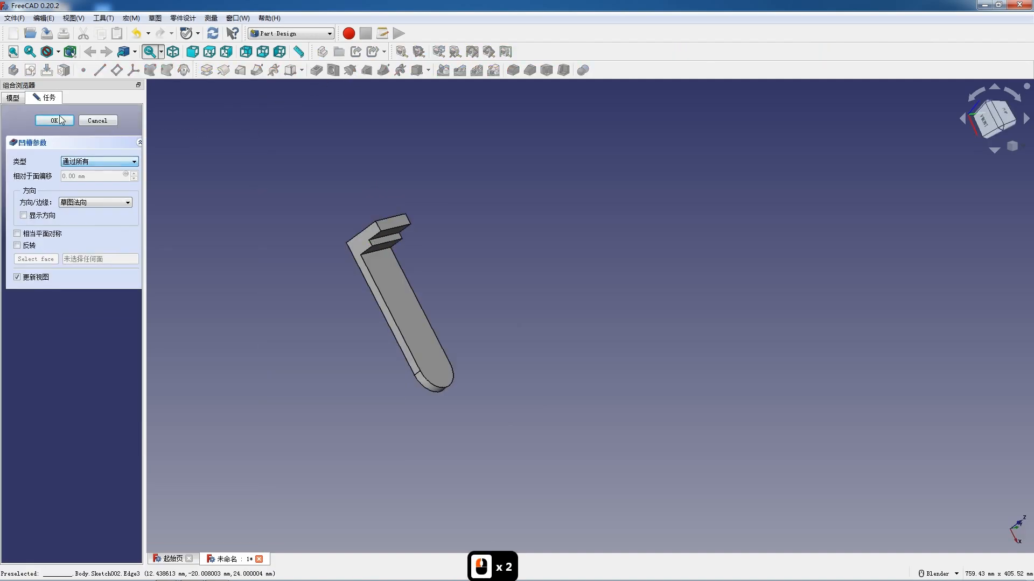
pyautogui.click(54, 121)
# - Fillet the upright block's two short upper corner edges with an 8 mm radius
pyautogui.scroll(4, 377, 226)
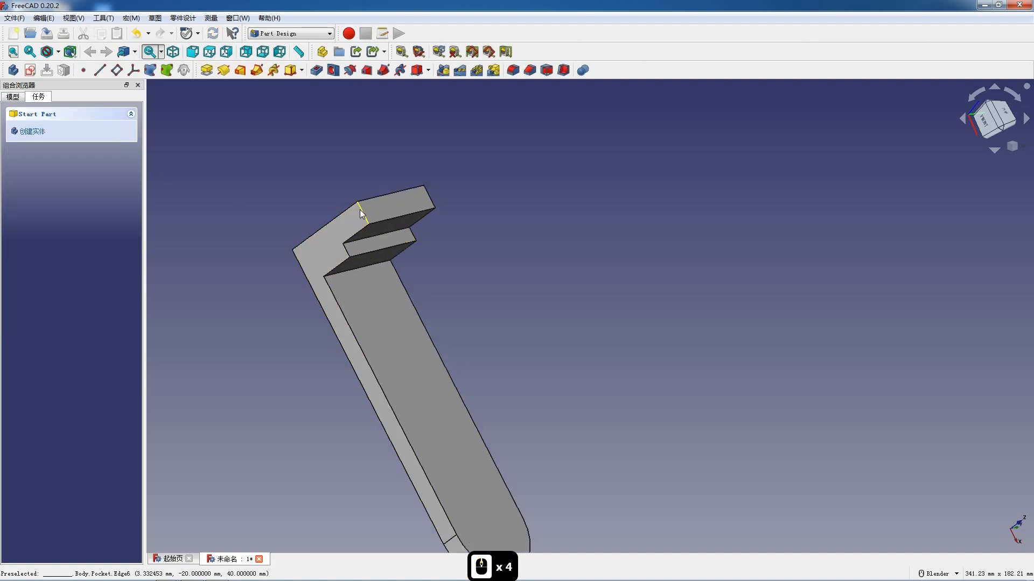
pyautogui.keyDown('ctrl'); pyautogui.click(430, 199); pyautogui.keyUp('ctrl')
pyautogui.click(511, 71)
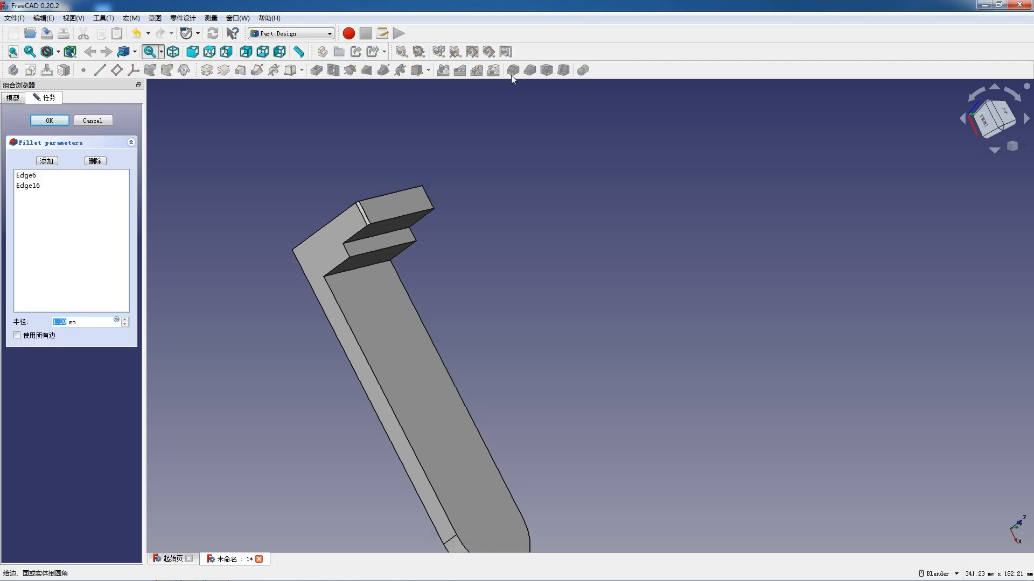
pyautogui.write('8')
pyautogui.press('Return')
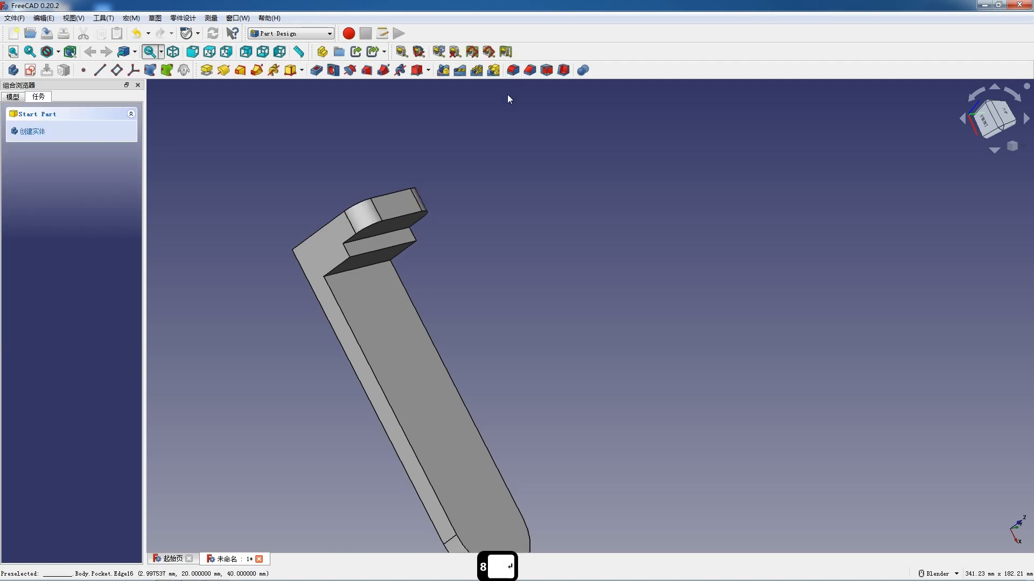
# - Create a sketch on the XZ plane and draw a vertical slot about 20 mm wide crossing the base plate
pyautogui.scroll(-4, 431, 238)
pyautogui.press('F12')
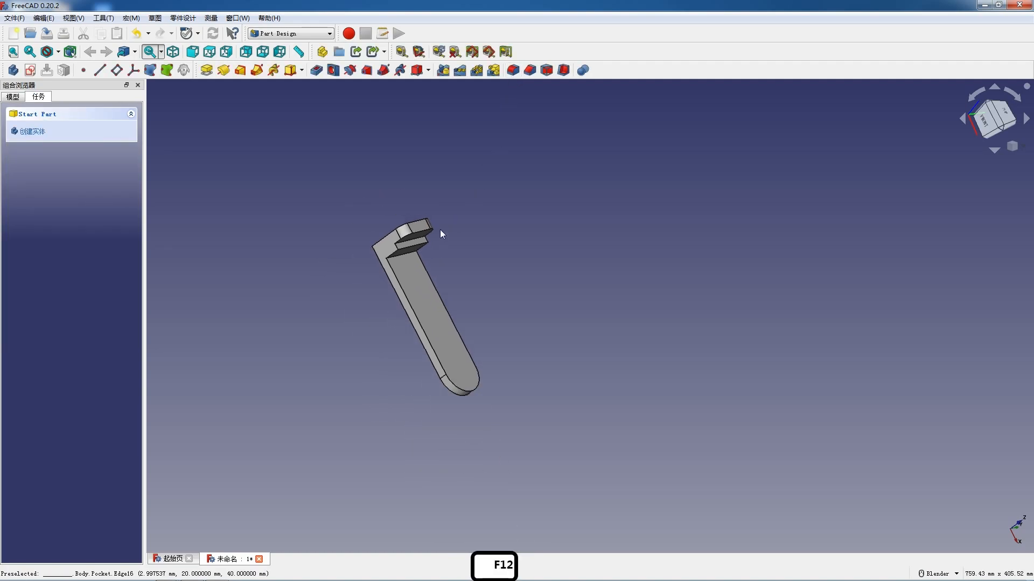
pyautogui.click(30, 70)
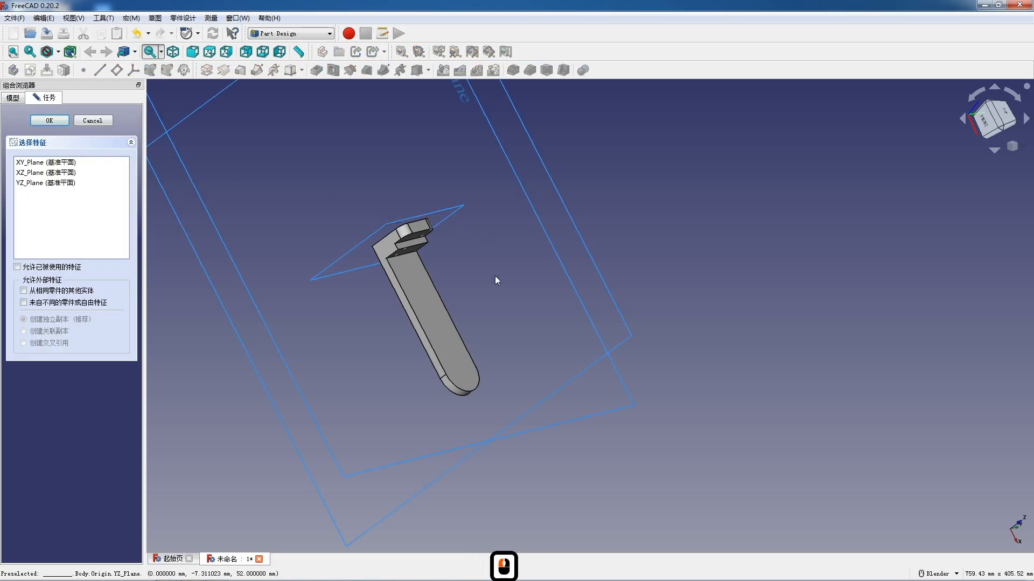
pyautogui.scroll(-4, 495, 276)
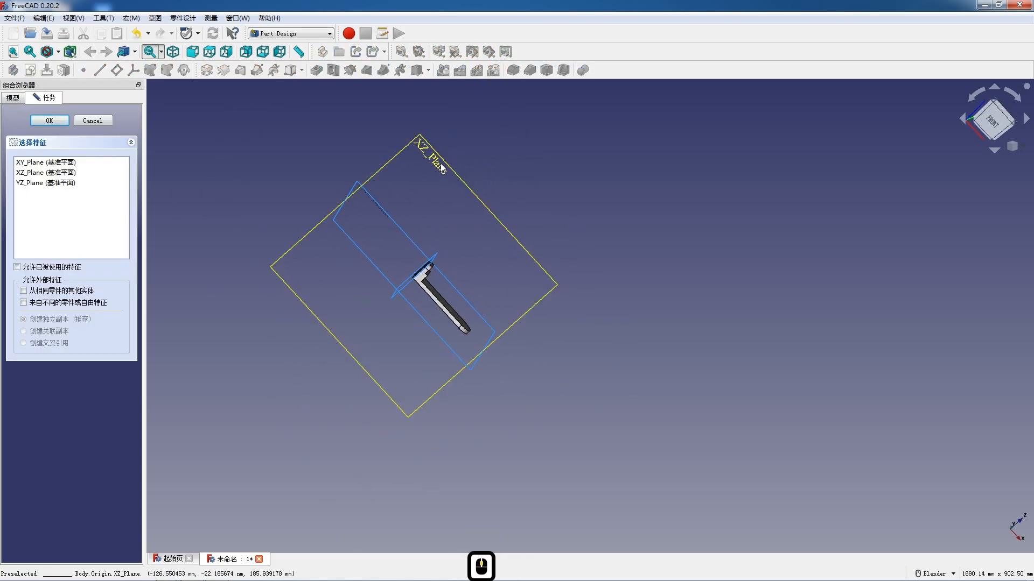
pyautogui.click(441, 168)
pyautogui.scroll(12, 439, 306)
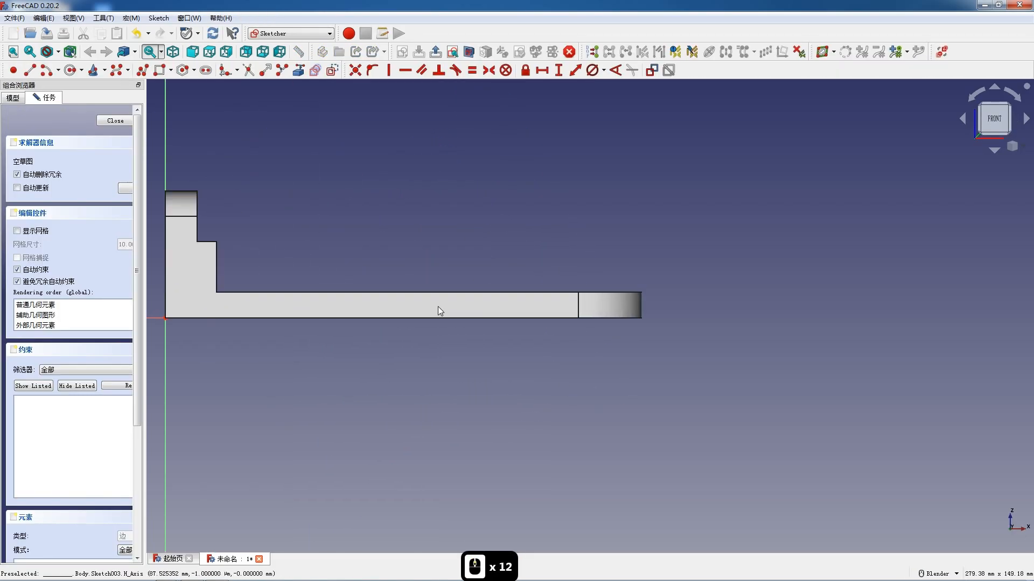
pyautogui.click(224, 70)
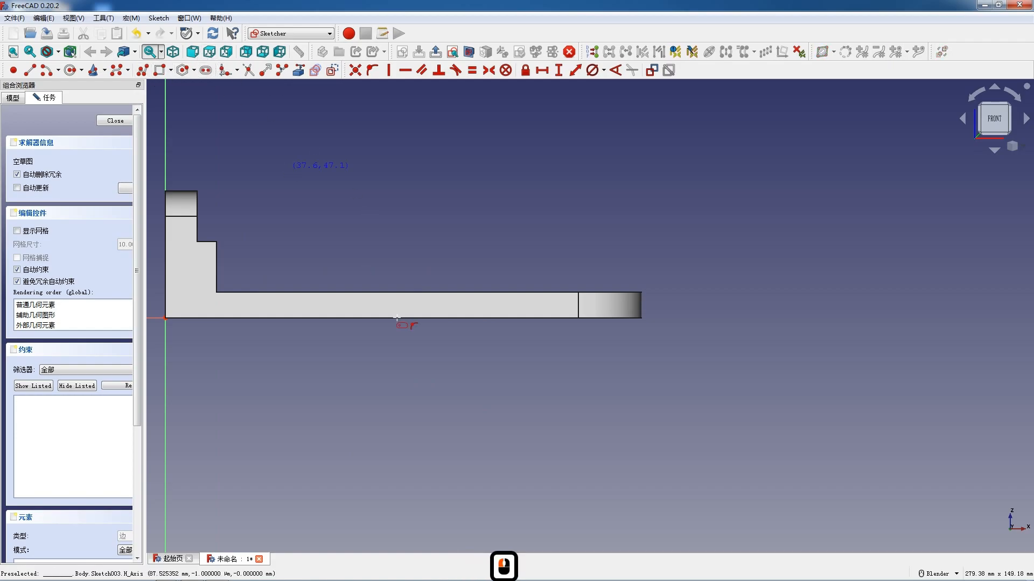
pyautogui.click(379, 341)
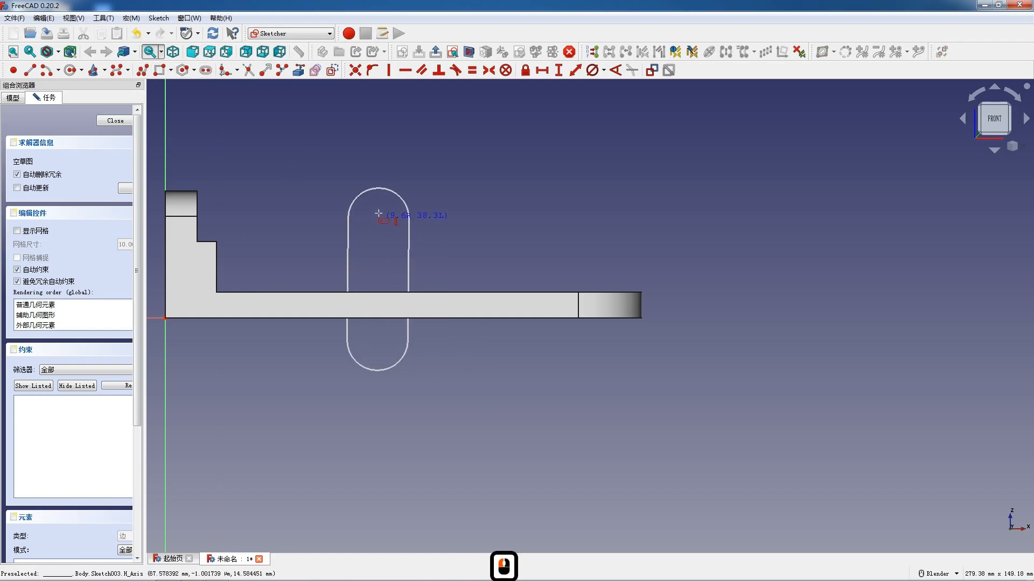
pyautogui.click(378, 214)
pyautogui.press('Escape')
# - Replace the slot's lower arc with a horizontal line joining its sides, and constrain the left side vertical
pyautogui.click(367, 370)
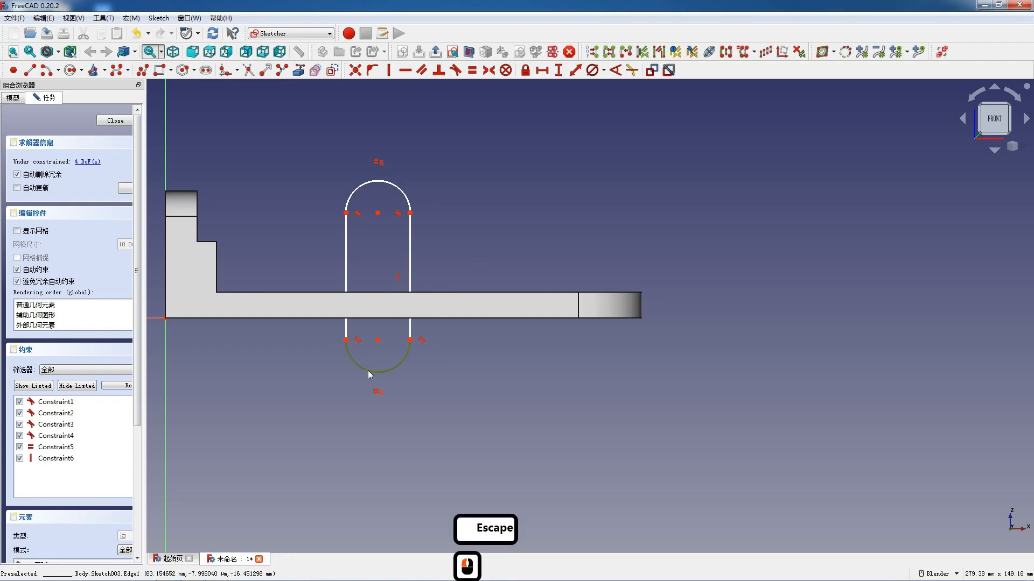
pyautogui.press('Delete')
pyautogui.click(30, 70)
pyautogui.click(346, 340)
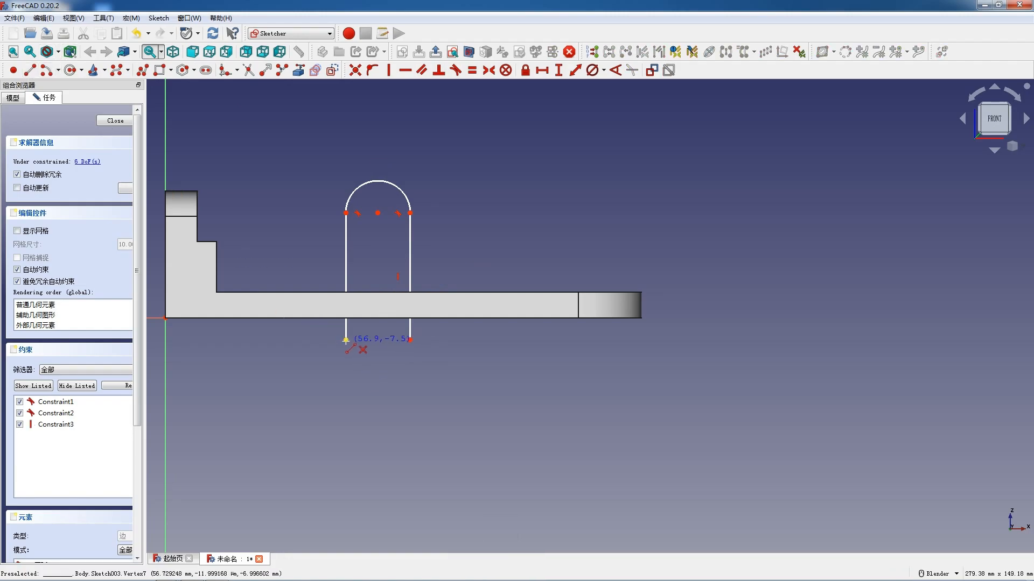
pyautogui.click(410, 339)
pyautogui.press('Escape')
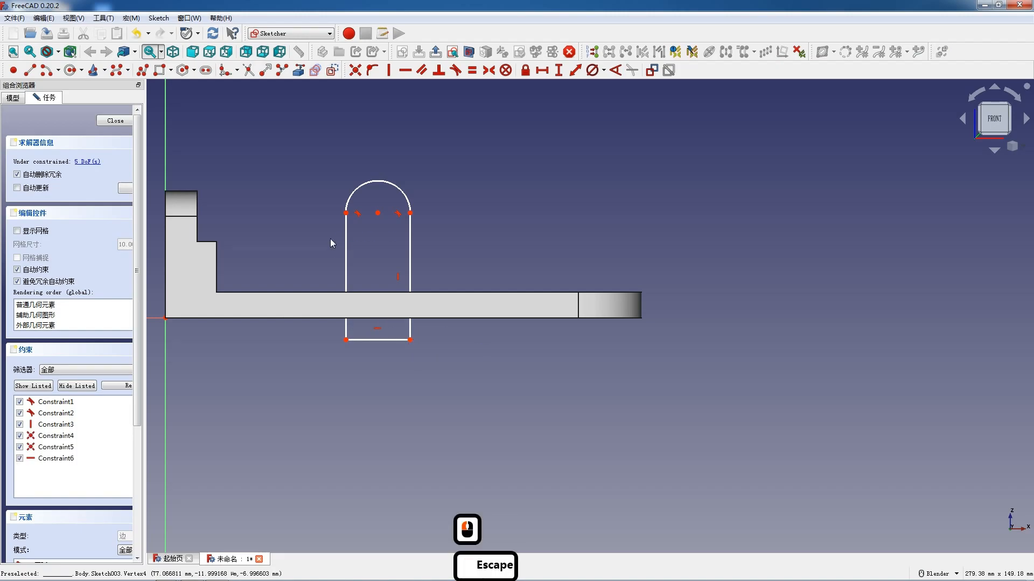
pyautogui.click(344, 266)
pyautogui.press('v')
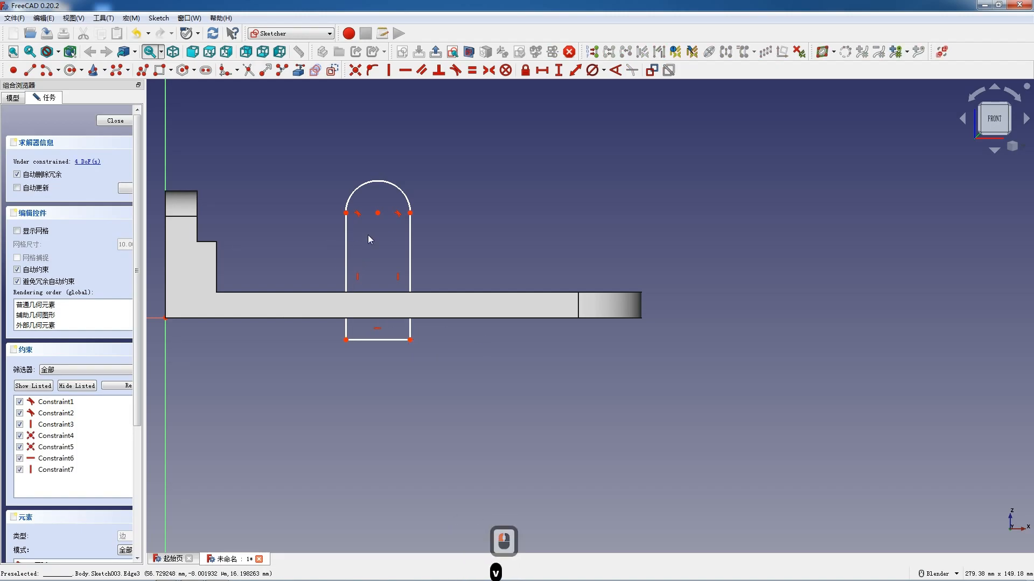
# - Set the diameter of the profile's upper arc to 40 mm
pyautogui.click(366, 183)
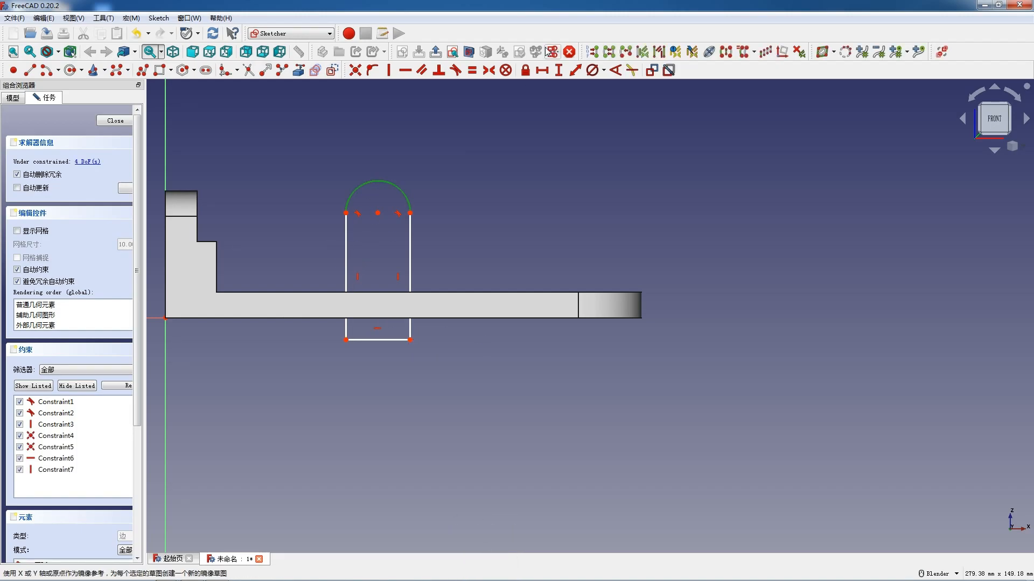
pyautogui.click(592, 70)
pyautogui.press('shift')
pyautogui.press('F12')
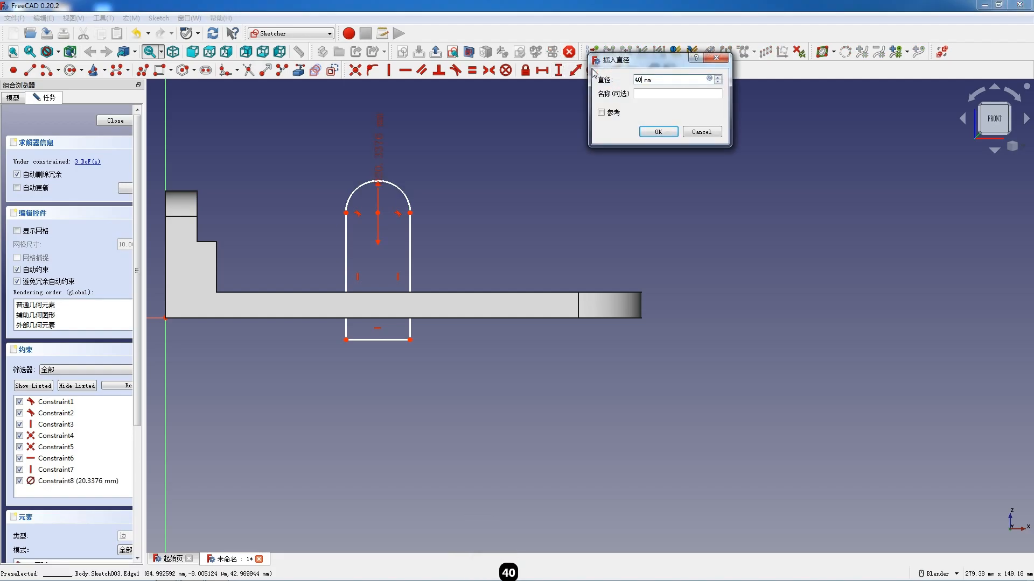
pyautogui.write('40')
pyautogui.press('Return')
# - Set the horizontal distance from the origin to the profile's lower-left corner to 50 mm
pyautogui.scroll(-3, 480, 210)
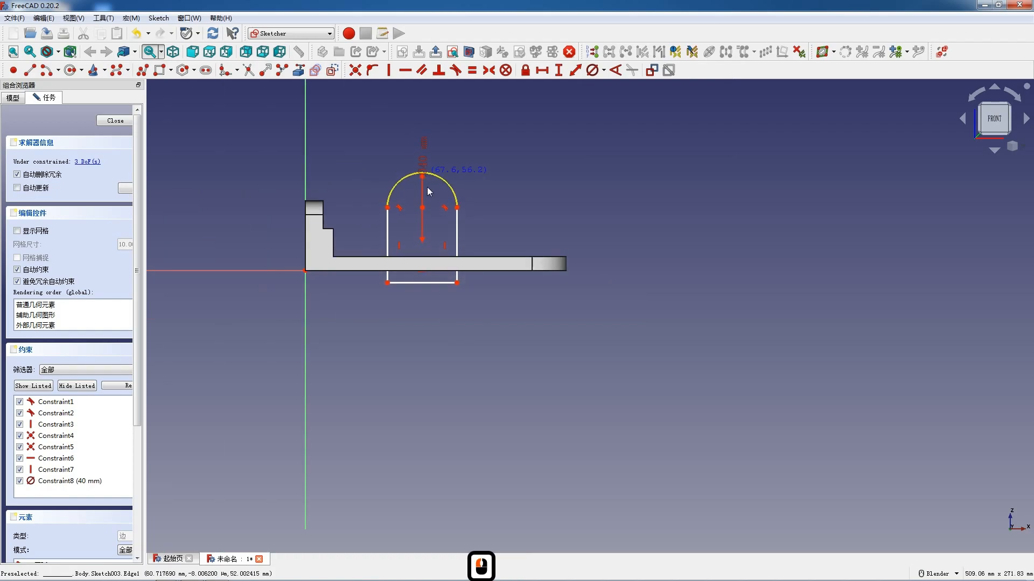
pyautogui.click(387, 282)
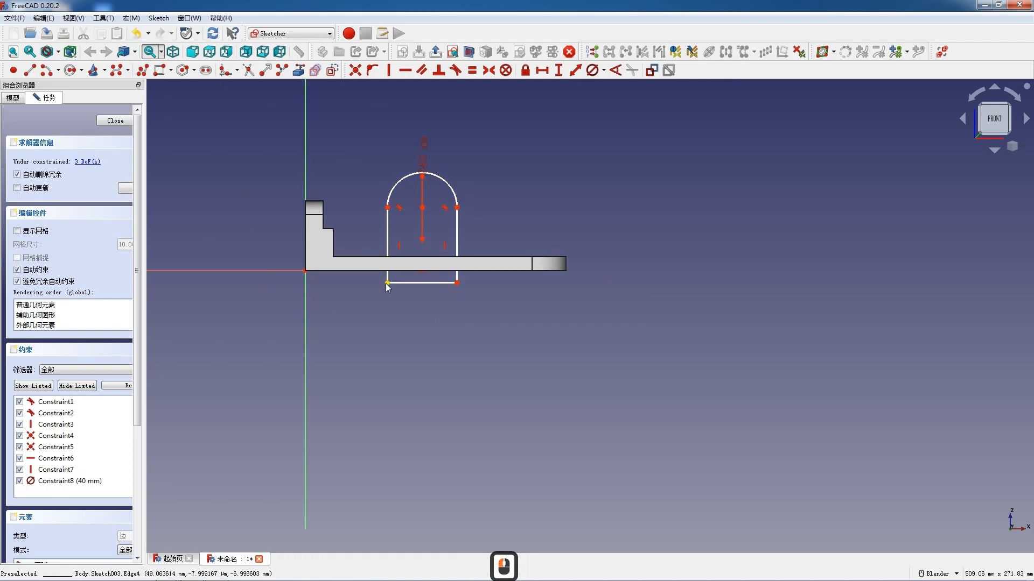
pyautogui.click(305, 270)
pyautogui.press('l')
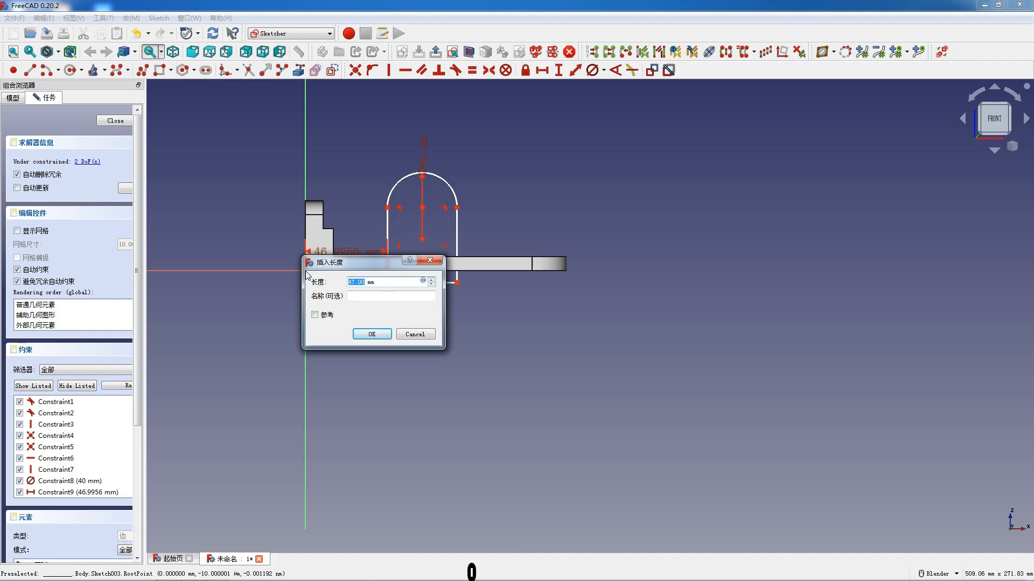
pyautogui.write('50')
pyautogui.press('Return')
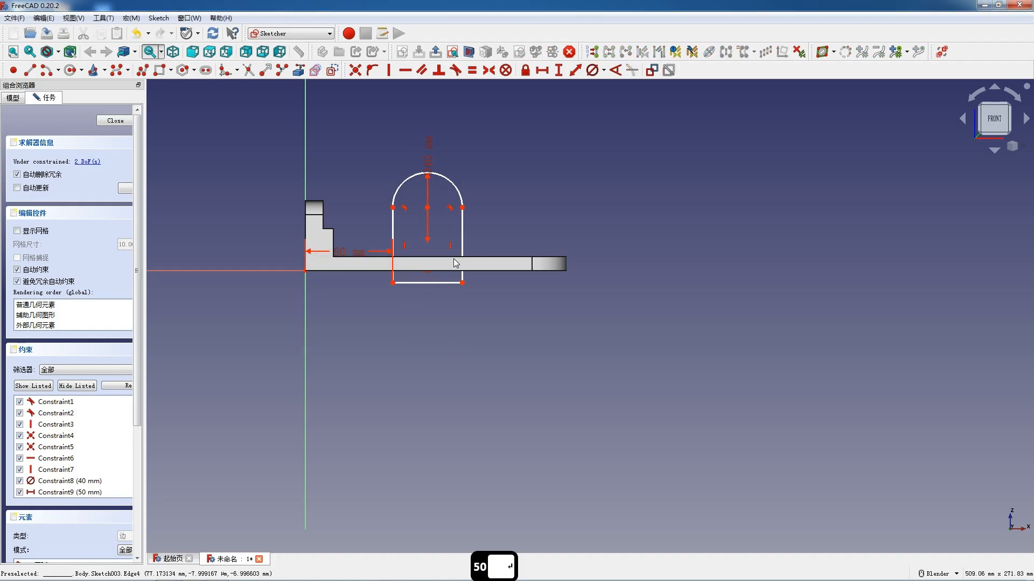
# - Switch the display to wireframe and align the profile's lower-left corner horizontally with the origin
pyautogui.scroll(3, 380, 310)
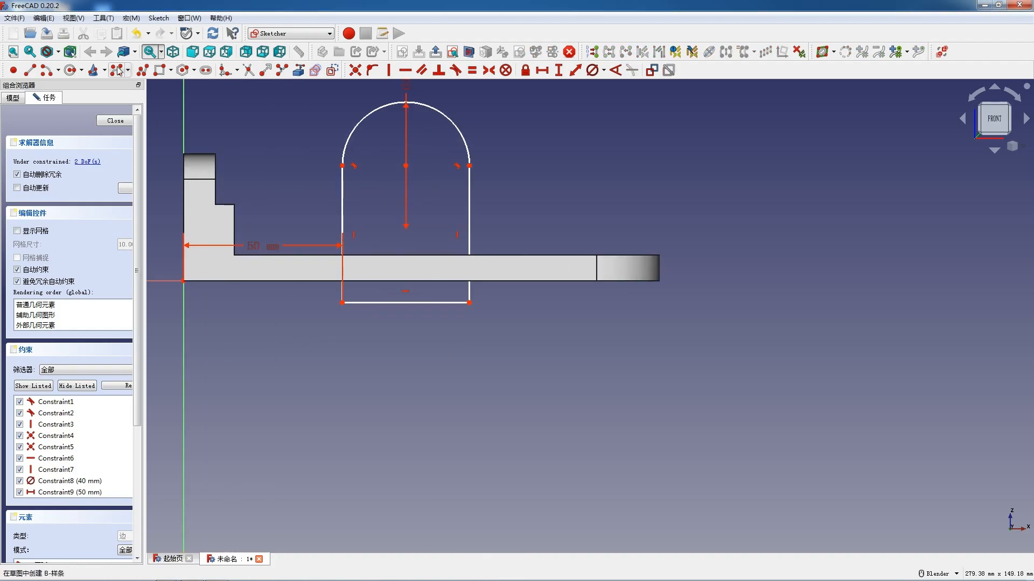
pyautogui.click(58, 53)
pyautogui.click(80, 87)
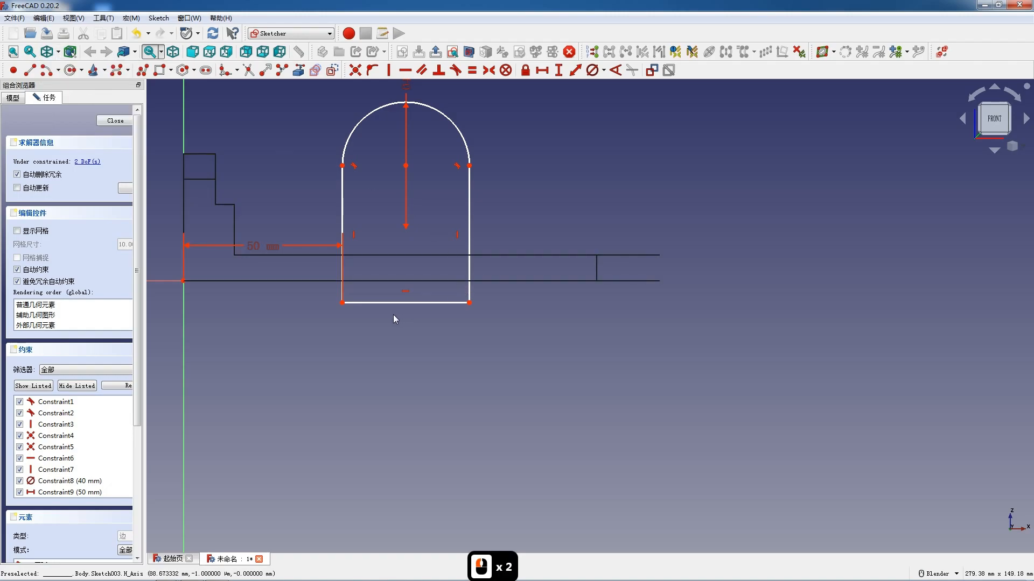
pyautogui.click(371, 303)
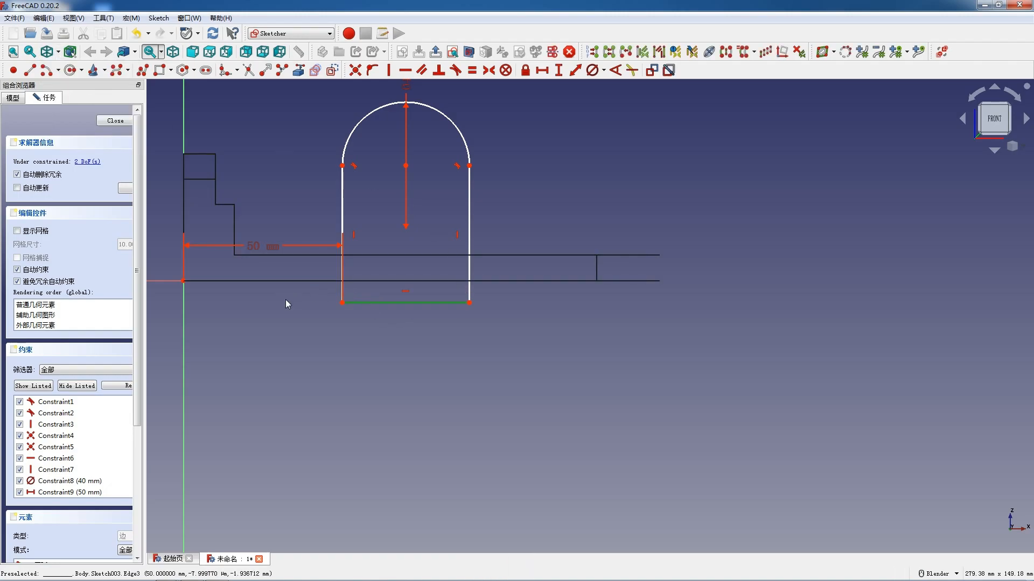
pyautogui.moveTo(166, 277)
pyautogui.mouseDown()
pyautogui.moveTo(377, 342)
pyautogui.moveTo(340, 334)
pyautogui.mouseUp()
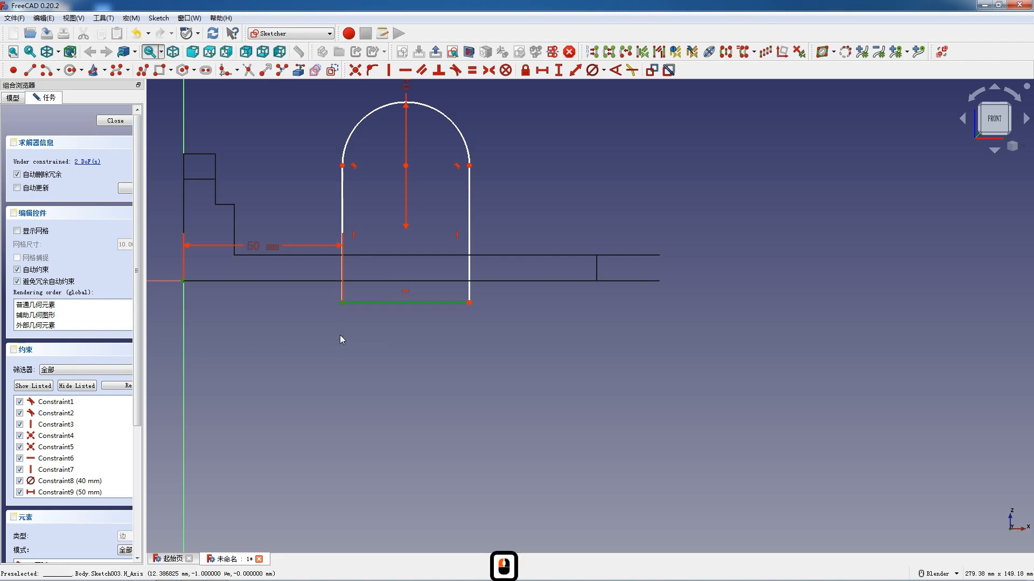
pyautogui.doubleClick(341, 308)
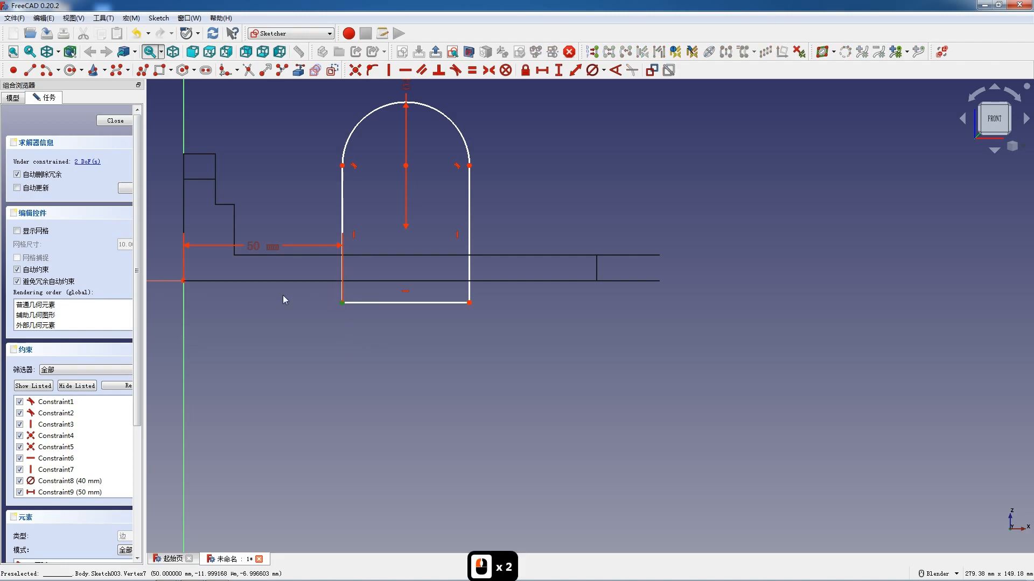
pyautogui.click(183, 280)
pyautogui.press('h')
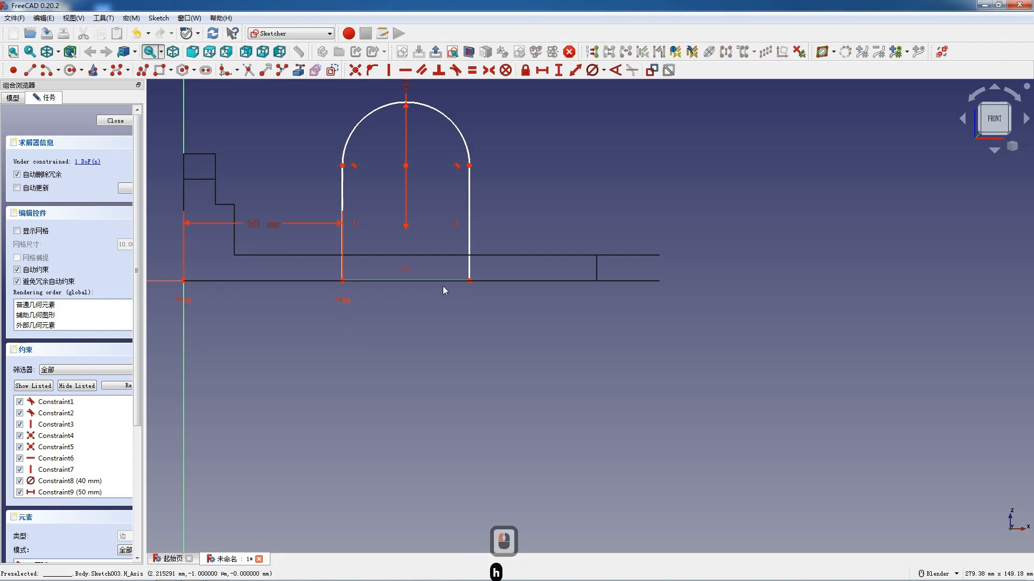
# - Set the vertical length of the arched profile's left side to 36 mm and finish the sketch
pyautogui.click(342, 194)
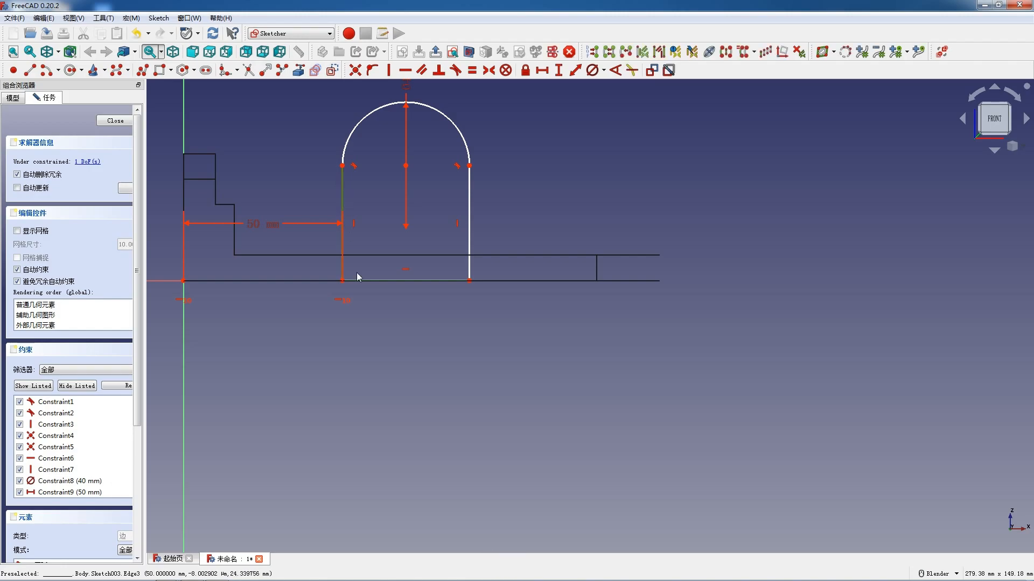
pyautogui.click(368, 324)
pyautogui.click(342, 166)
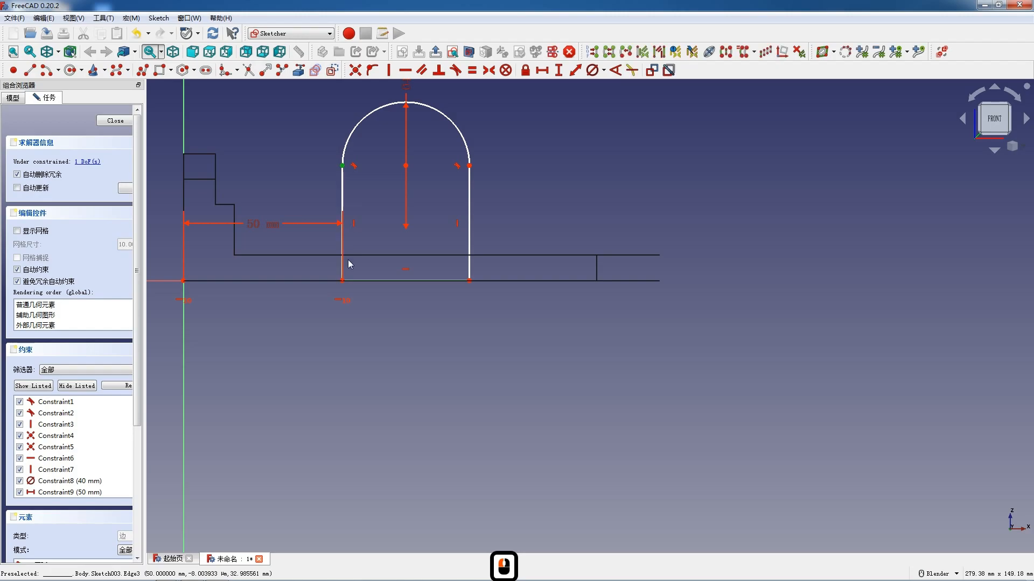
pyautogui.doubleClick(343, 198)
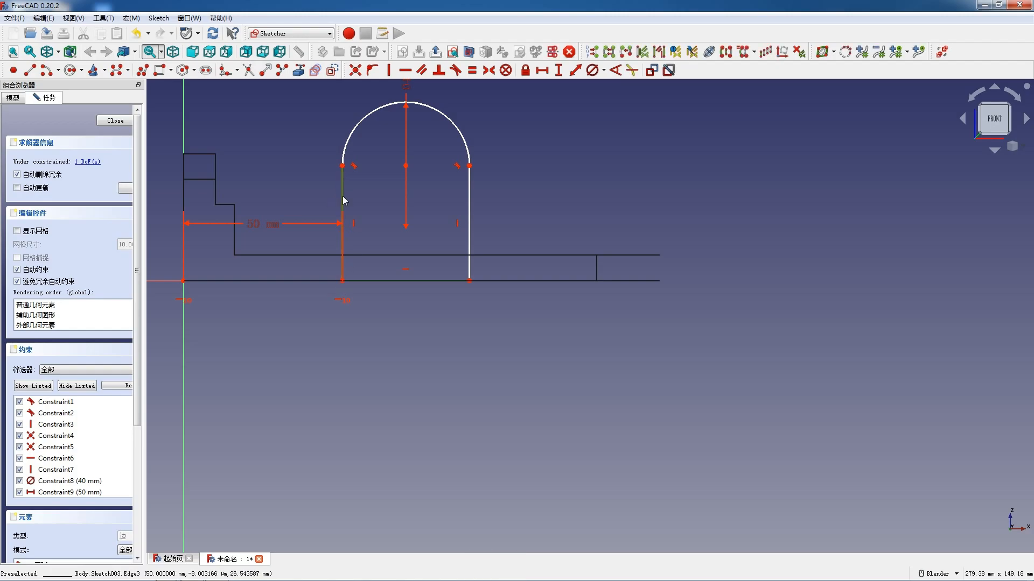
pyautogui.press('i')
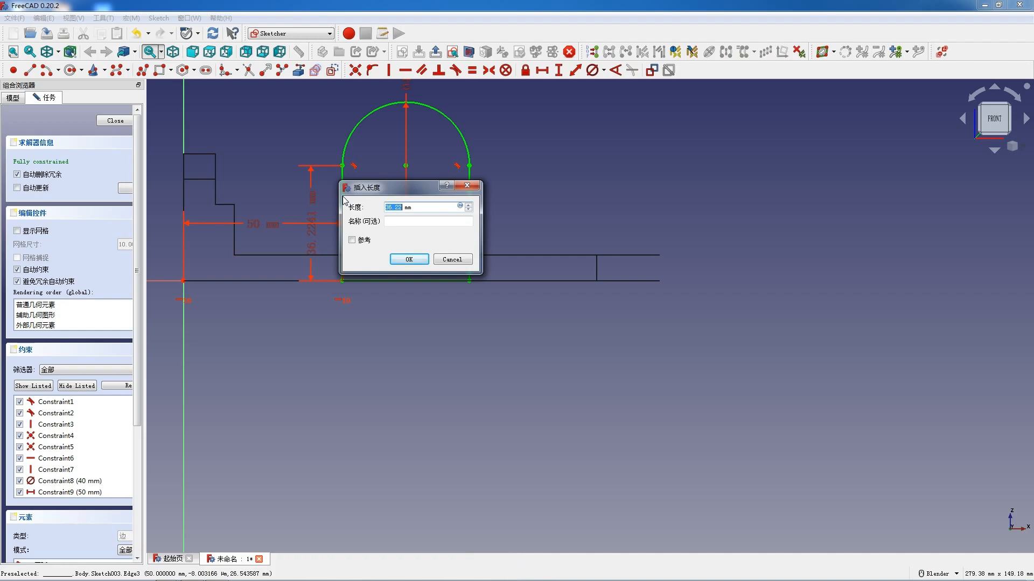
pyautogui.write('36')
pyautogui.press('Return')
pyautogui.click(114, 121)
# - Pad the arched profile 40 mm symmetrically about its sketch plane, and return the display from wireframe to the as-is style
pyautogui.moveTo(302, 150); pyautogui.dragTo(451, 194, button='middle')
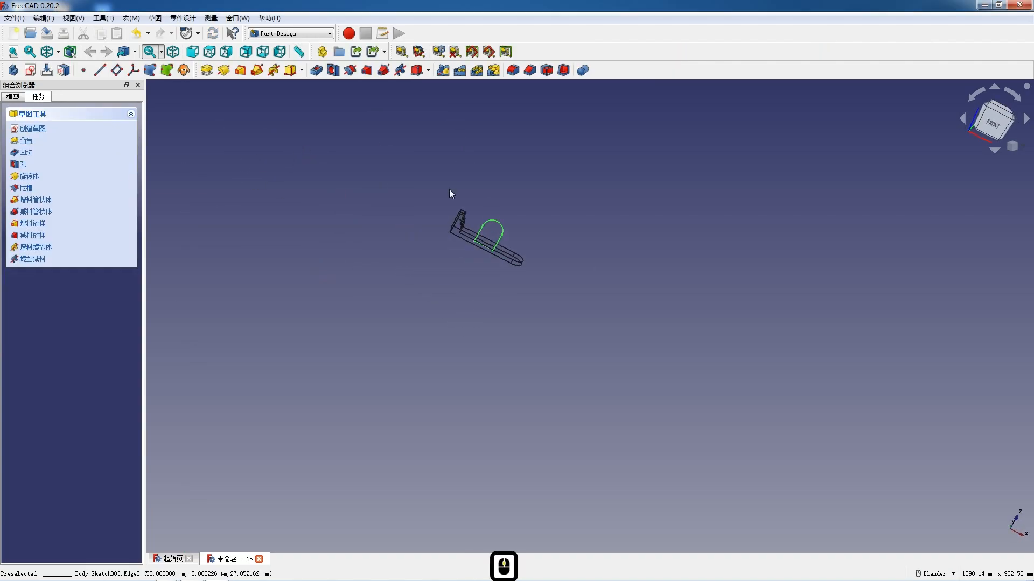
pyautogui.scroll(4, 514, 224)
pyautogui.moveTo(514, 224); pyautogui.dragTo(442, 256, button='middle')
pyautogui.scroll(1, 443, 253)
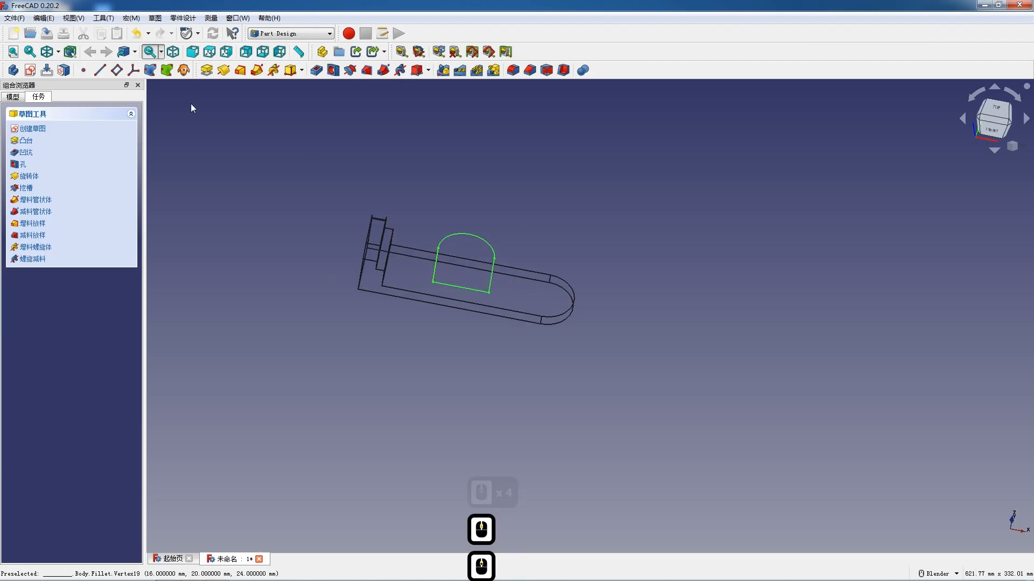
pyautogui.click(206, 70)
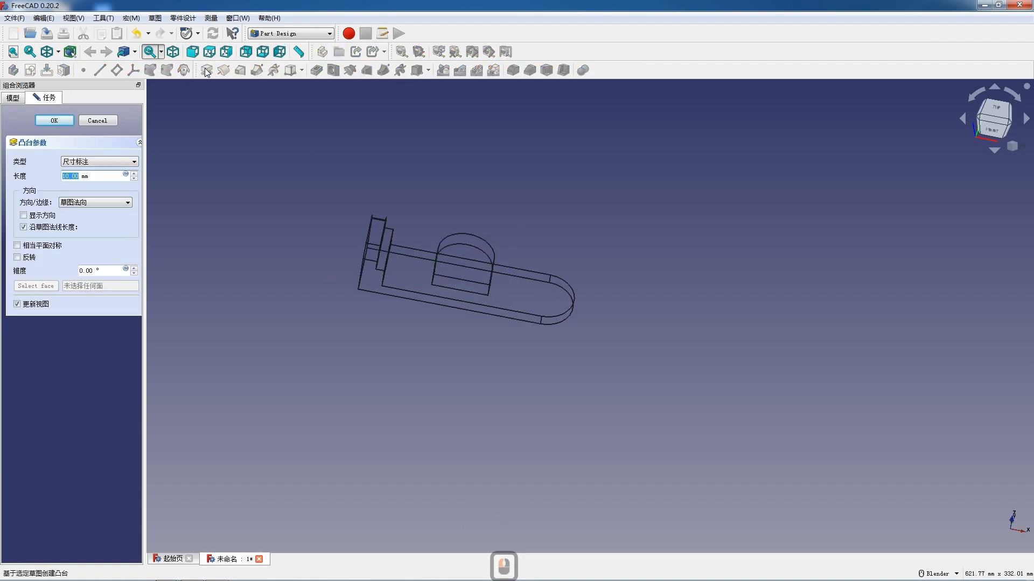
pyautogui.write('0')
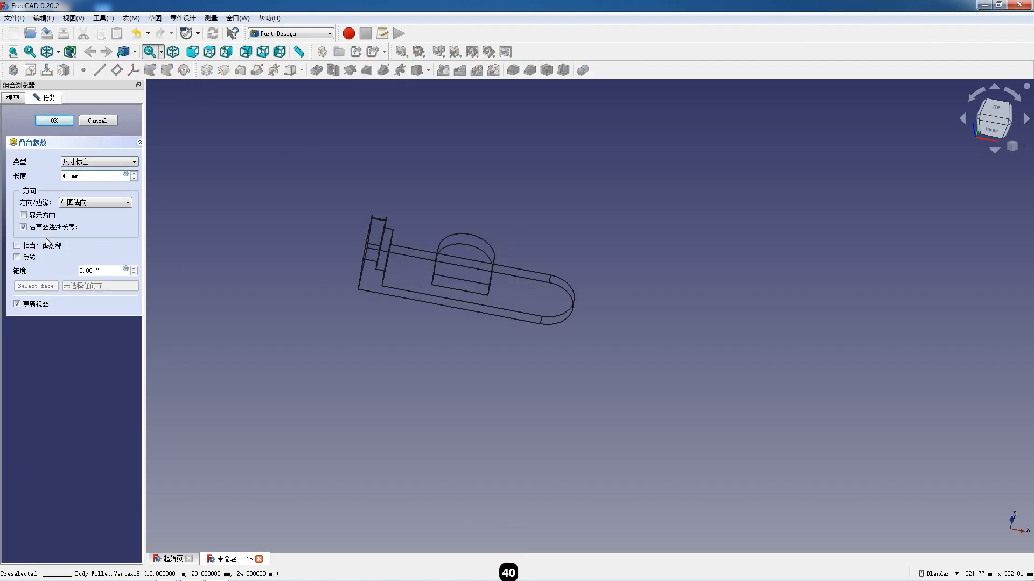
pyautogui.click(17, 245)
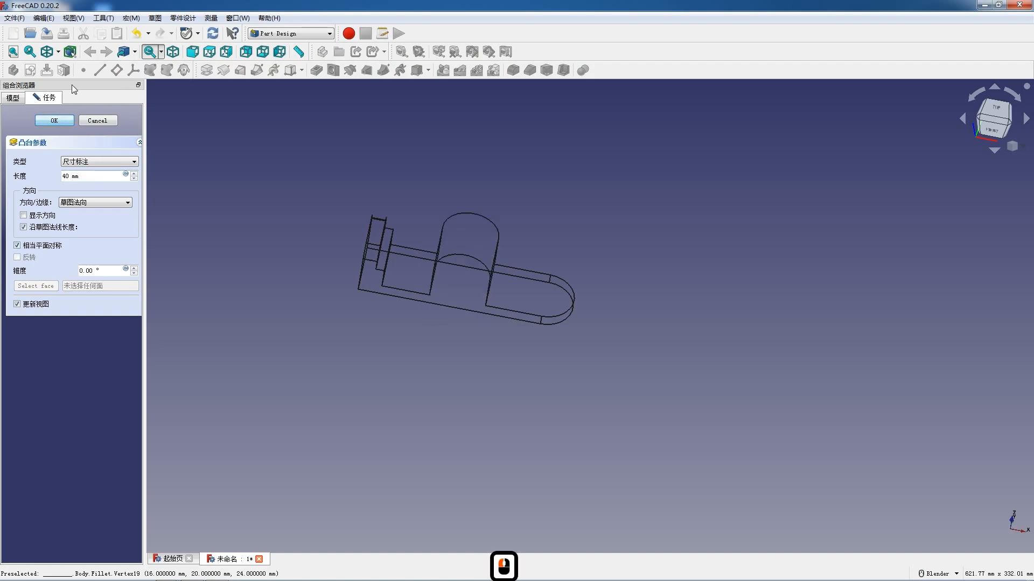
pyautogui.click(60, 56)
pyautogui.click(63, 70)
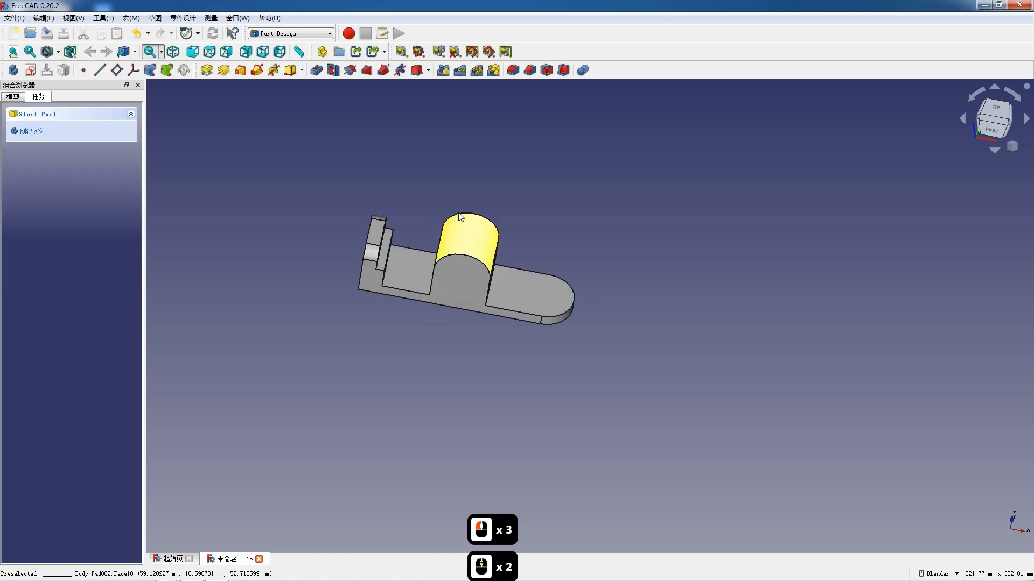
# - Create a new sketch on the XZ plane and switch the display to wireframe
pyautogui.scroll(5, 481, 240)
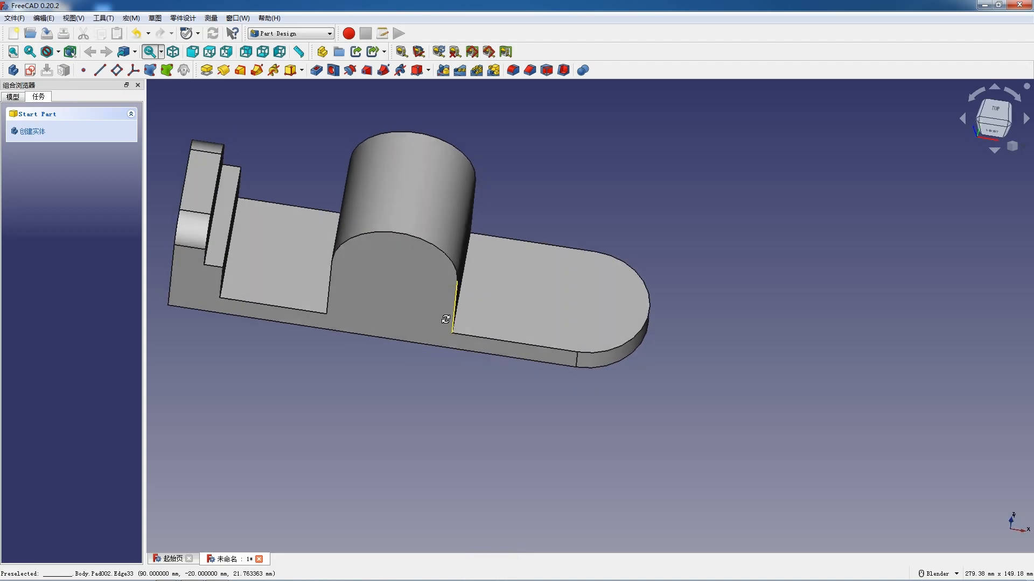
pyautogui.scroll(-4, 229, 191)
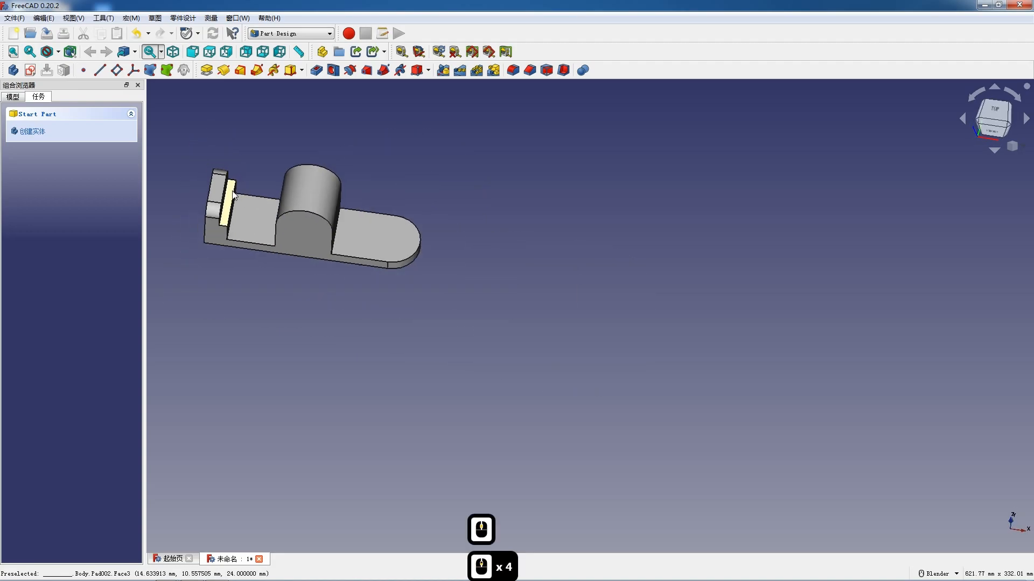
pyautogui.click(29, 72)
pyautogui.scroll(-4, 380, 179)
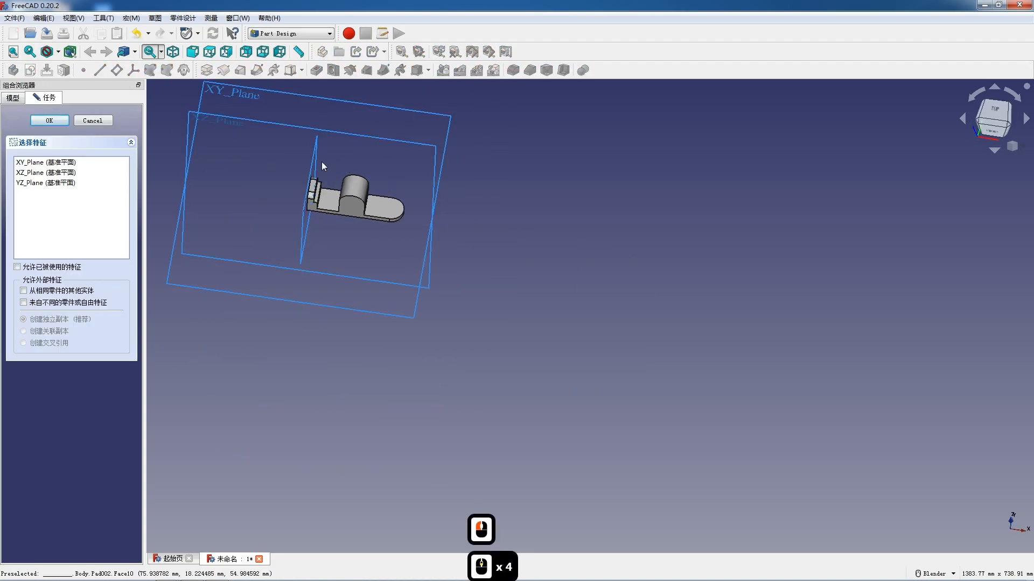
pyautogui.click(231, 127)
pyautogui.scroll(5, 383, 216)
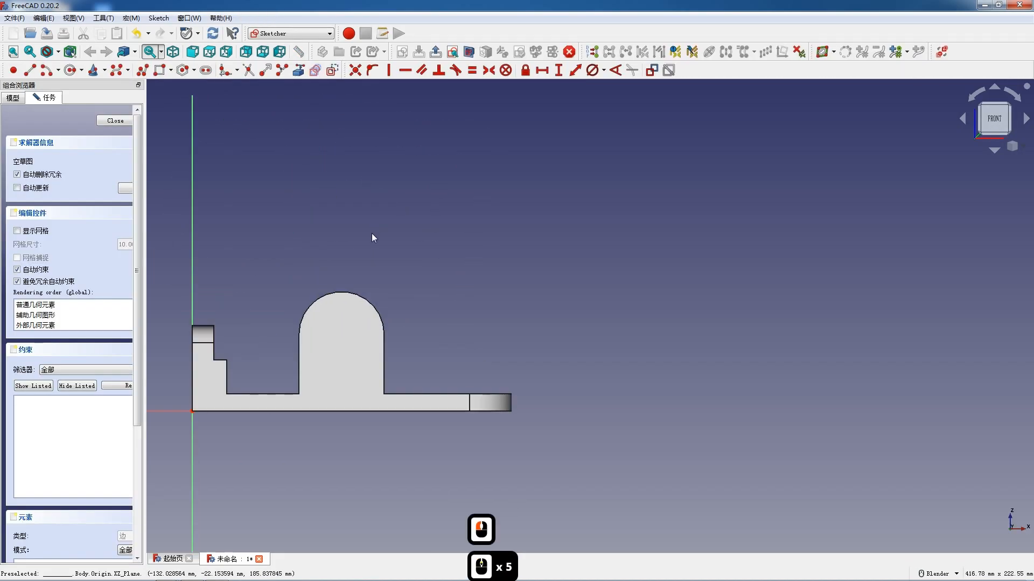
pyautogui.scroll(2, 371, 236)
pyautogui.click(58, 52)
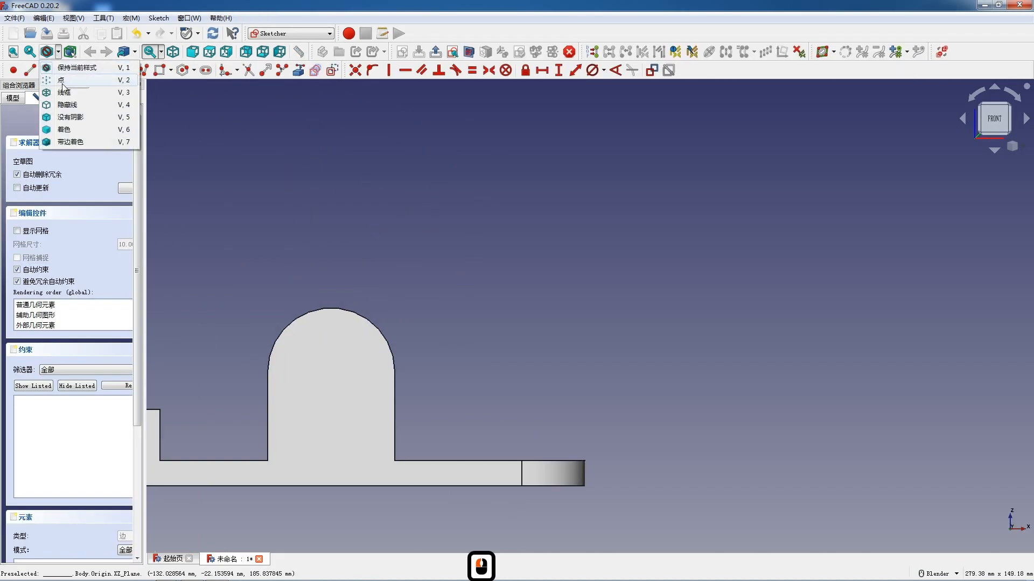
pyautogui.click(63, 92)
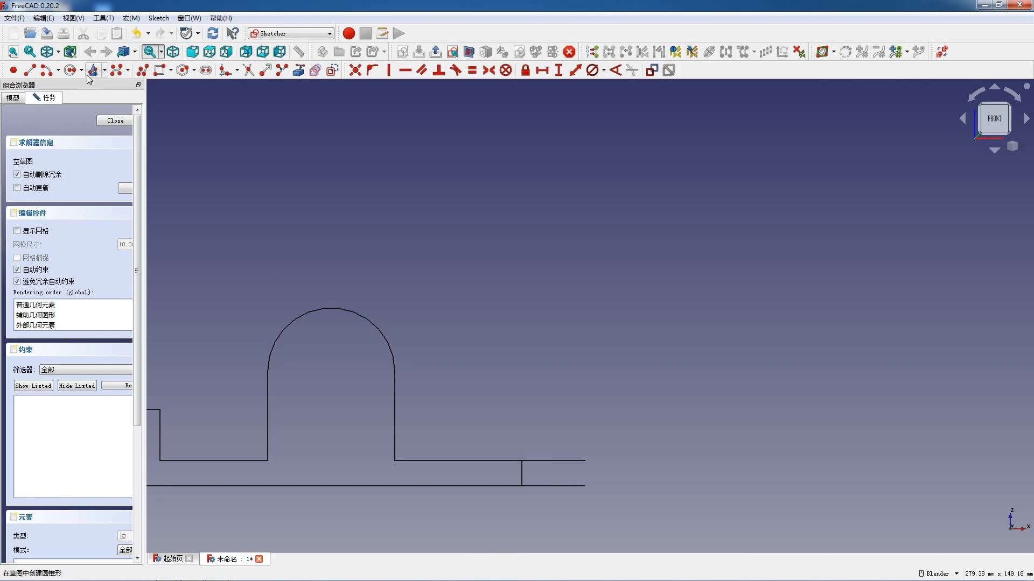
# - Draw a closed, tilted polyline profile over the arch's upper right, with two sides, a tangent outer arc and a straight closing line
pyautogui.click(139, 74)
pyautogui.scroll(2, 347, 256)
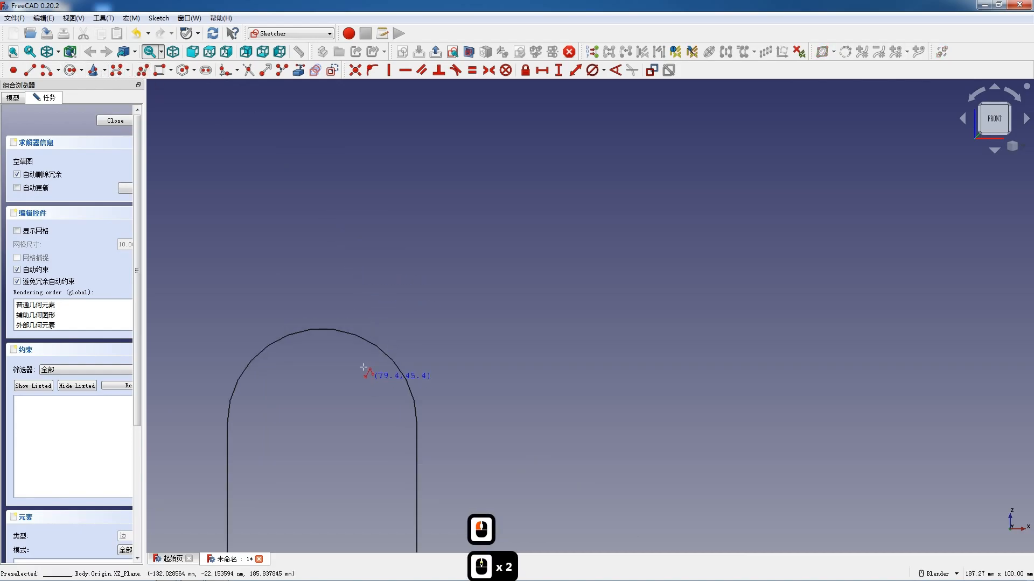
pyautogui.click(358, 344)
pyautogui.click(391, 300)
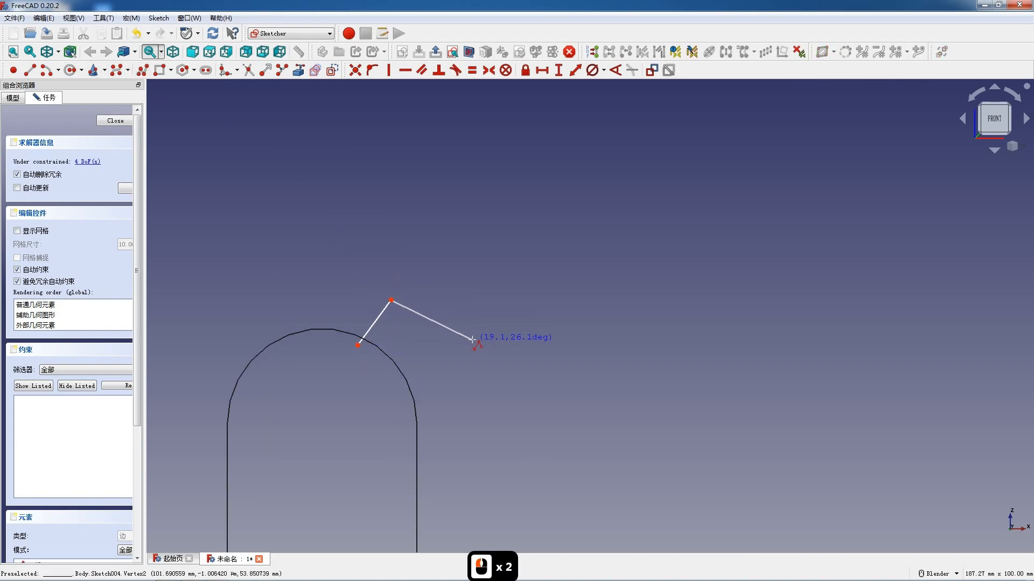
pyautogui.press('m')
pyautogui.click(437, 339)
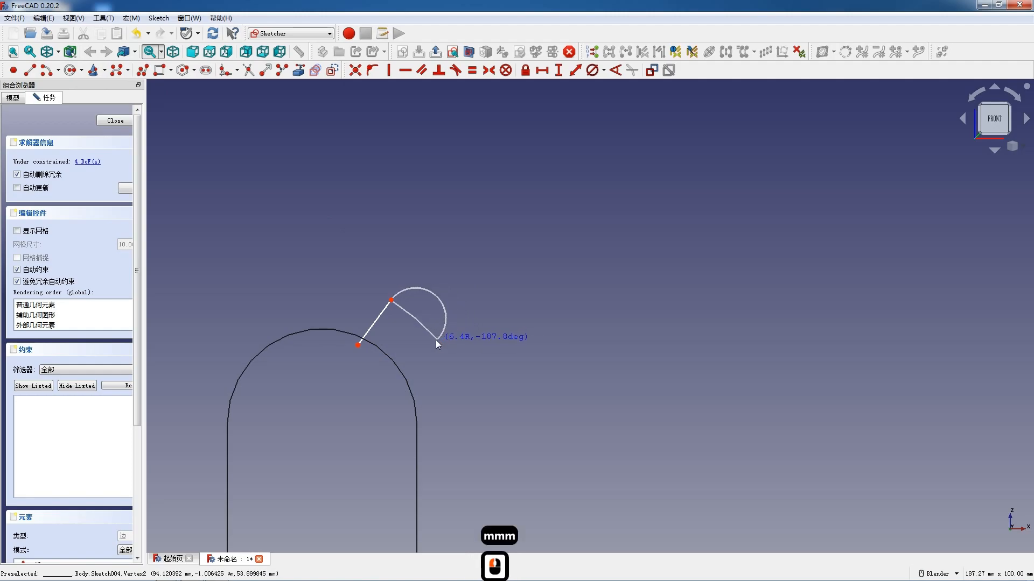
pyautogui.click(396, 382)
pyautogui.click(357, 345)
pyautogui.press('Escape')
pyautogui.press('Escape')
# - Constrain the tilted profile's two straight sides parallel and equal in length
pyautogui.click(412, 366)
pyautogui.click(373, 327)
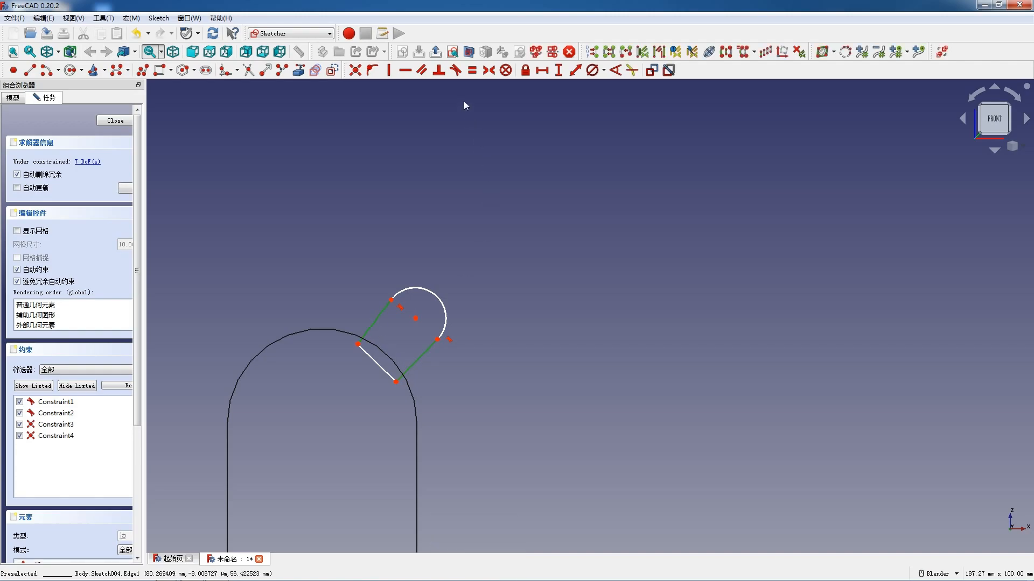
pyautogui.click(423, 72)
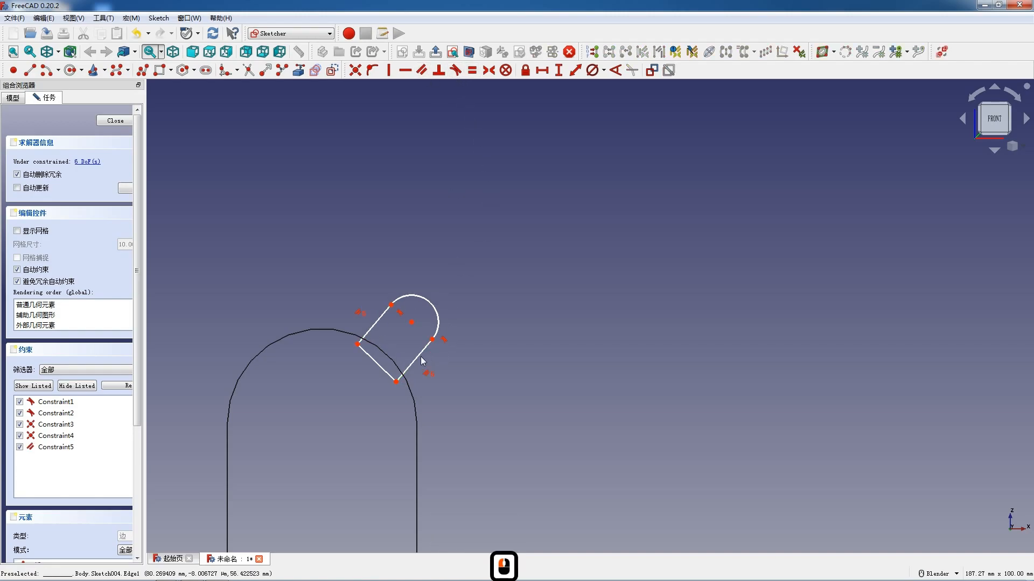
pyautogui.click(377, 323)
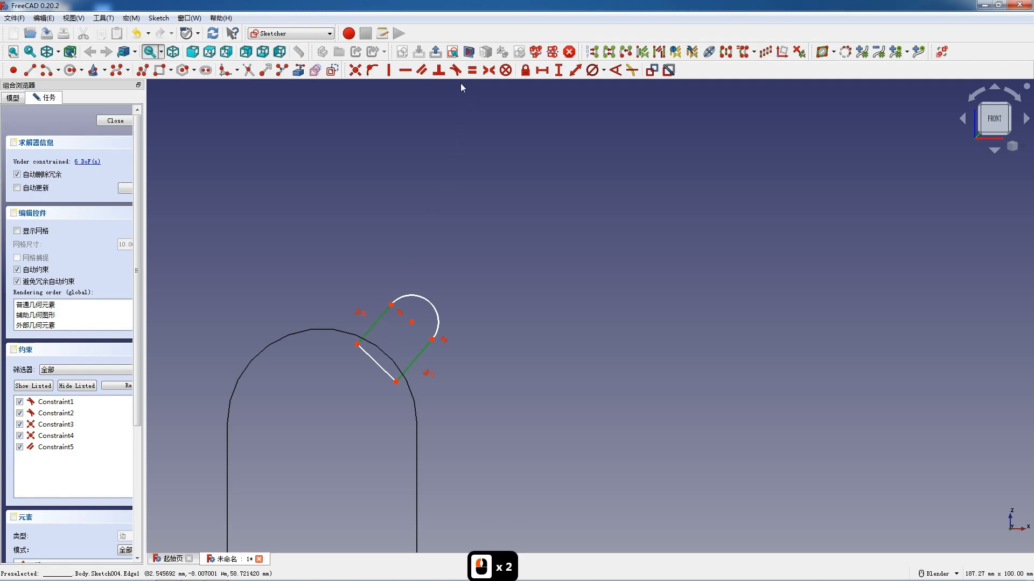
pyautogui.click(472, 71)
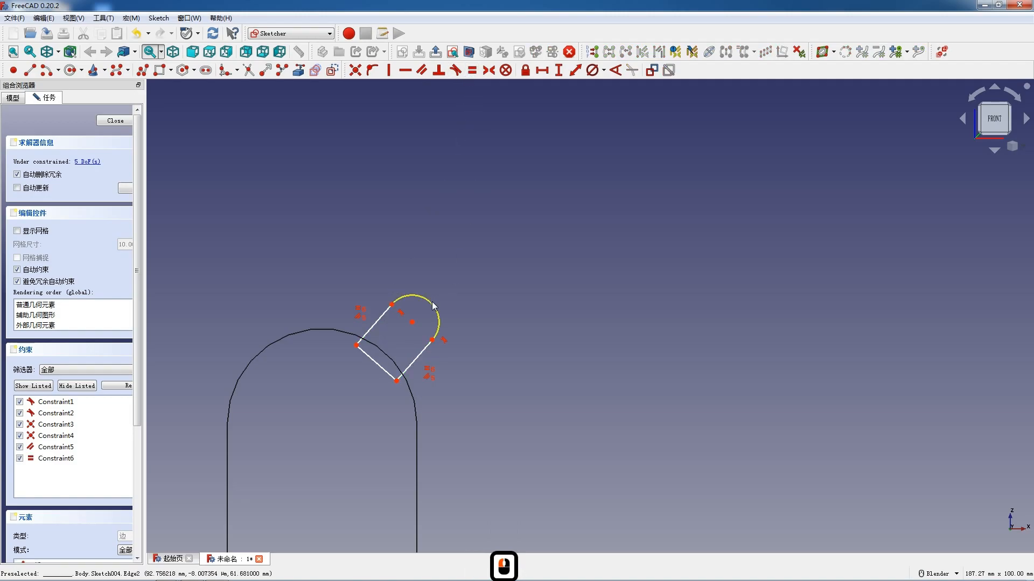
# - Set the diameter of the tilted profile's outer arc to 18 mm
pyautogui.click(433, 304)
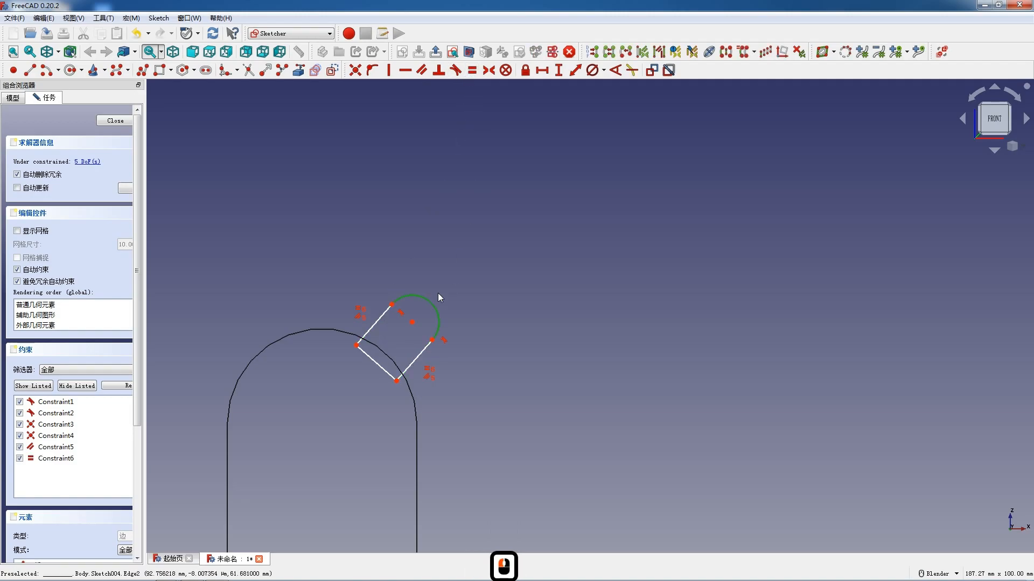
pyautogui.click(595, 70)
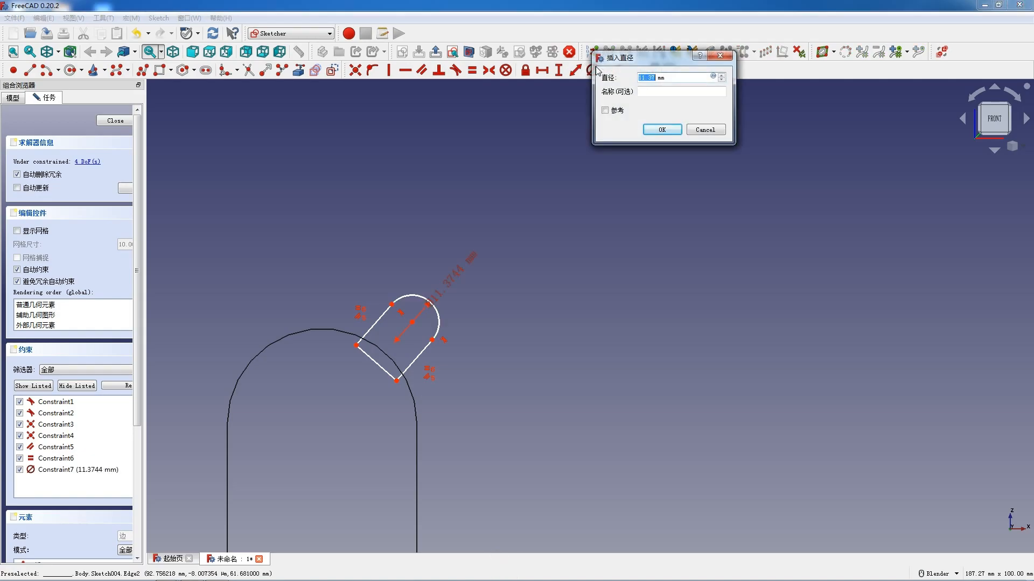
pyautogui.write('18')
pyautogui.press('Return')
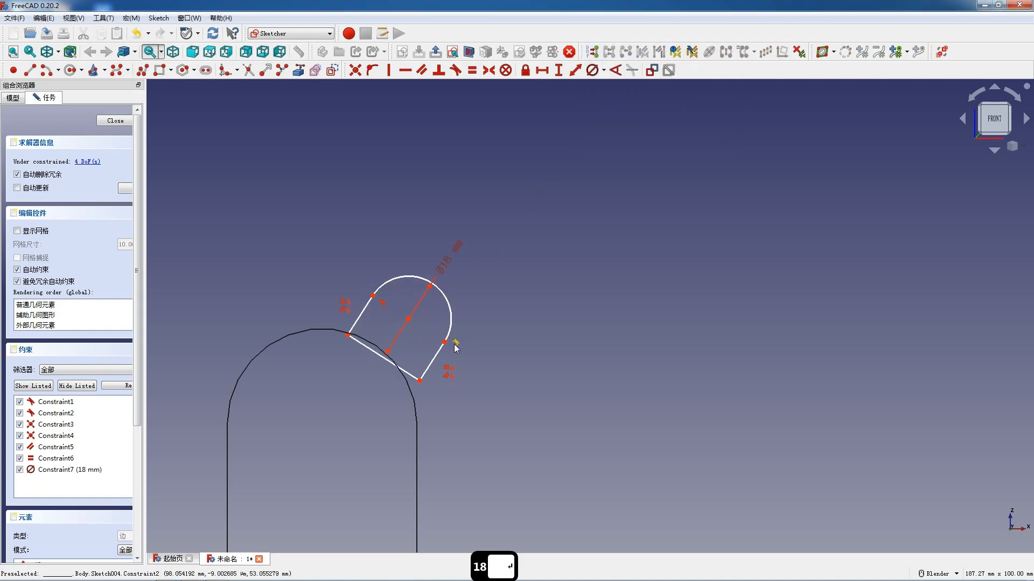
# - Restore the front view and link the large arch's curved edge into the sketch as external geometry
pyautogui.scroll(2, 454, 345)
pyautogui.moveTo(442, 372)
pyautogui.mouseDown(button='middle')
pyautogui.moveTo(422, 389)
pyautogui.moveTo(447, 374)
pyautogui.mouseUp(button='middle')
pyautogui.scroll(-4, 475, 329)
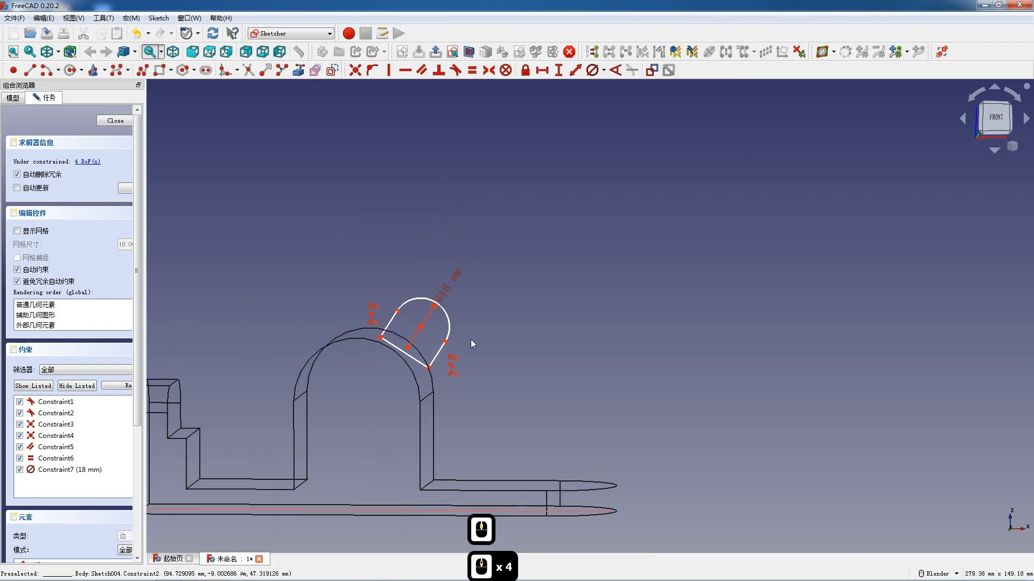
pyautogui.click(193, 52)
pyautogui.scroll(4, 409, 345)
pyautogui.moveTo(400, 346); pyautogui.dragTo(398, 348)
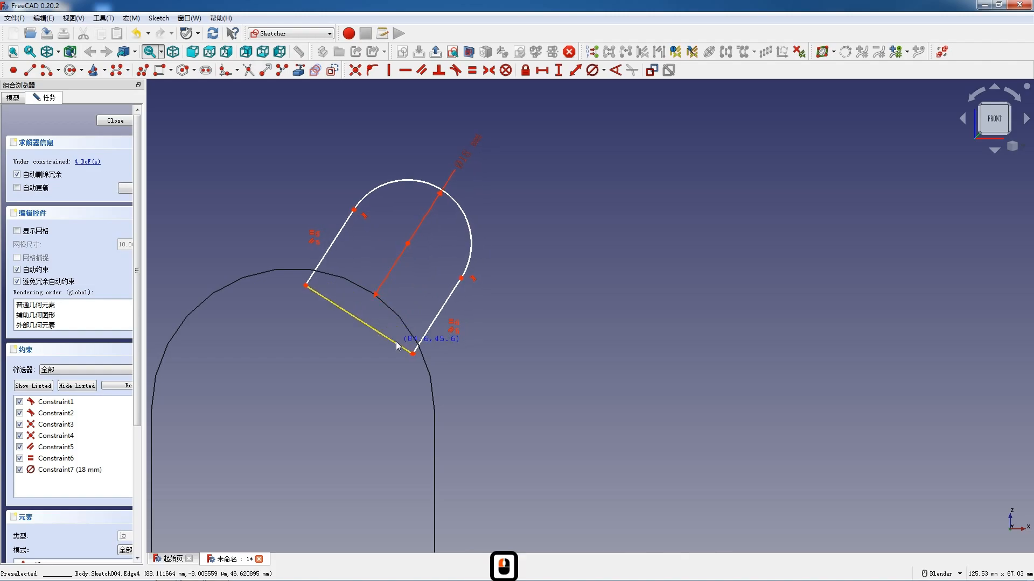
pyautogui.press('F12')
pyautogui.scroll(-6, 406, 411)
pyautogui.scroll(4, 406, 411)
pyautogui.click(305, 70)
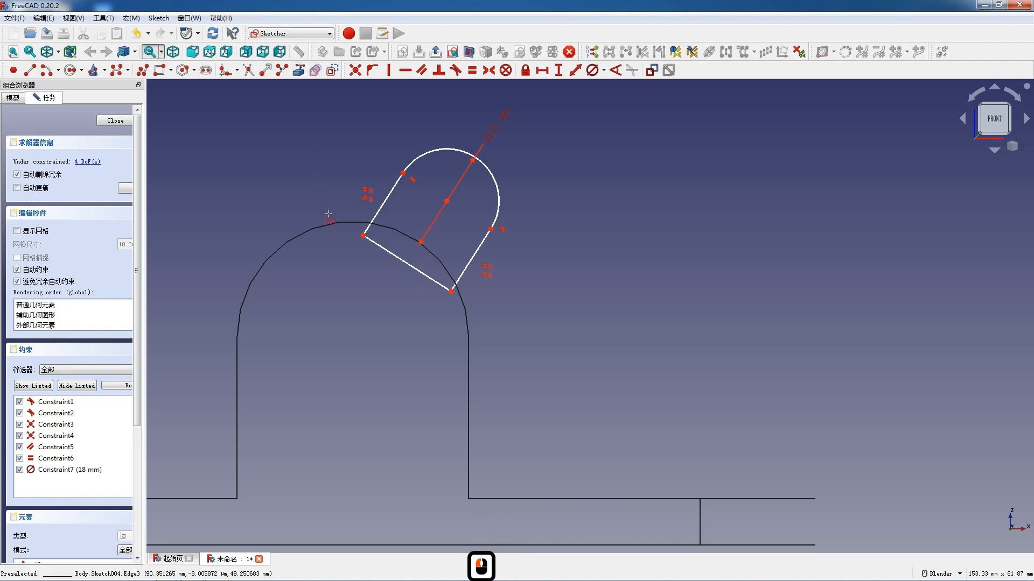
pyautogui.click(329, 222)
pyautogui.press('Escape')
# - Set the distance between the tilted profile's arc centre and the large arch's centre to 30 mm
pyautogui.click(447, 201)
pyautogui.click(354, 338)
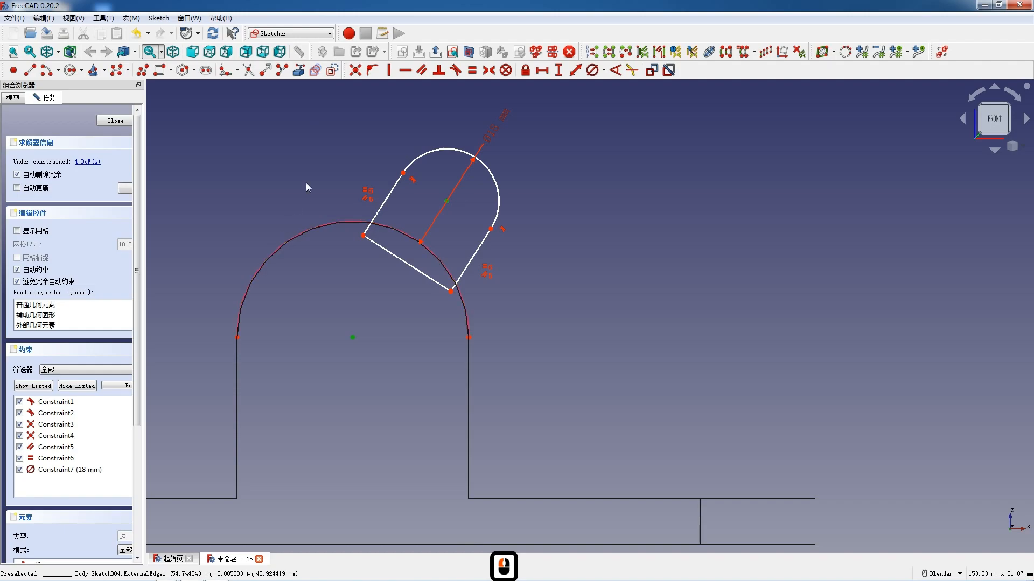
pyautogui.click(574, 72)
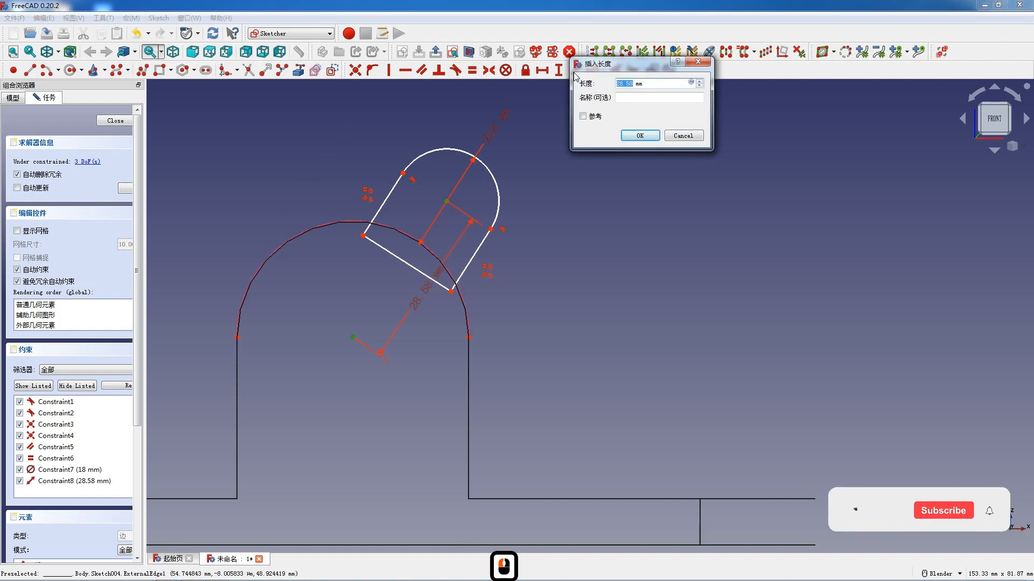
pyautogui.write('30')
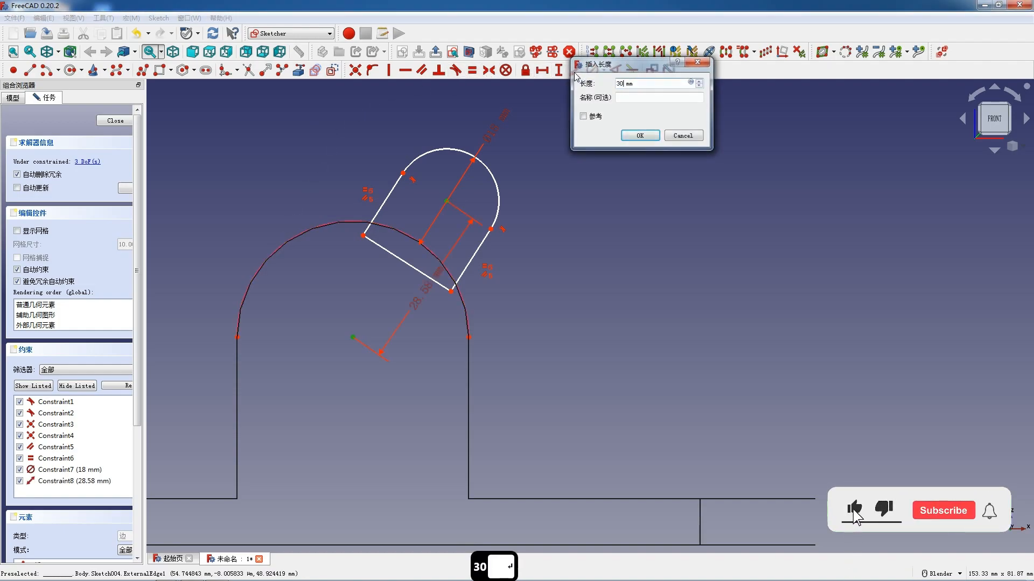
pyautogui.press('Return')
# - Set the vertical distance between the tilted profile's arc centre and the sketch origin to 58 mm
pyautogui.scroll(-4, 612, 208)
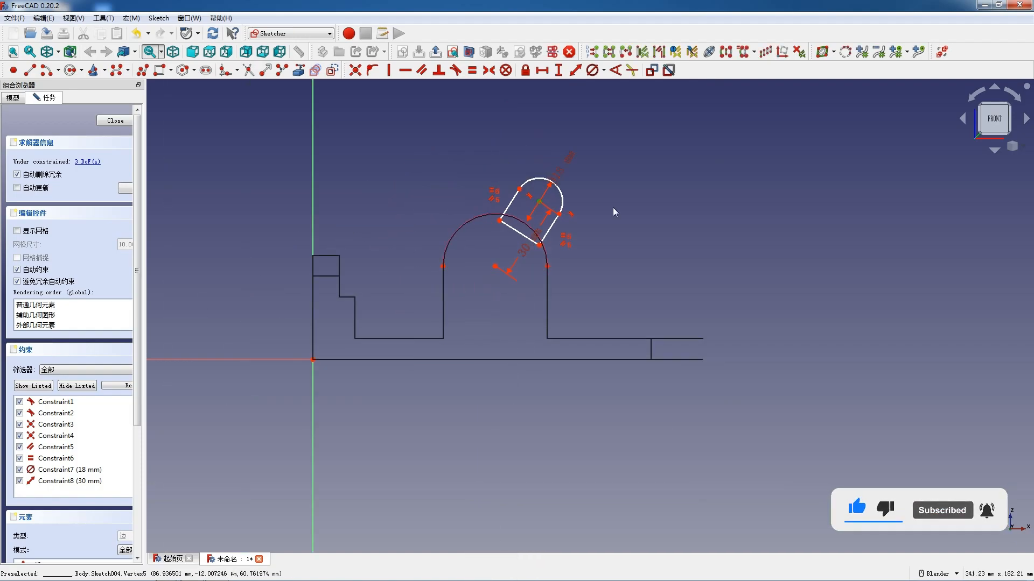
pyautogui.scroll(-5, 607, 230)
pyautogui.scroll(5, 560, 267)
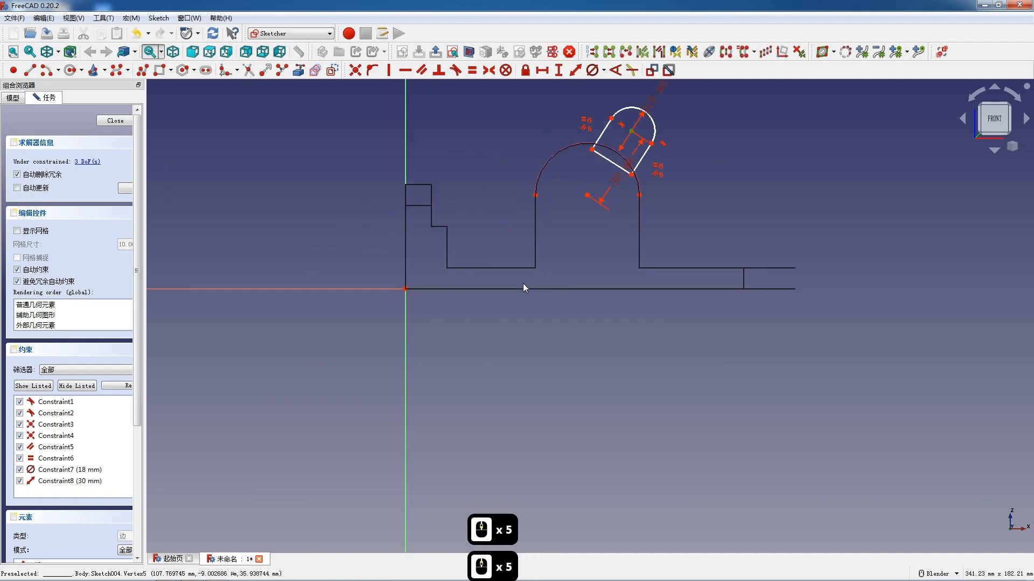
pyautogui.click(405, 289)
pyautogui.write('i')
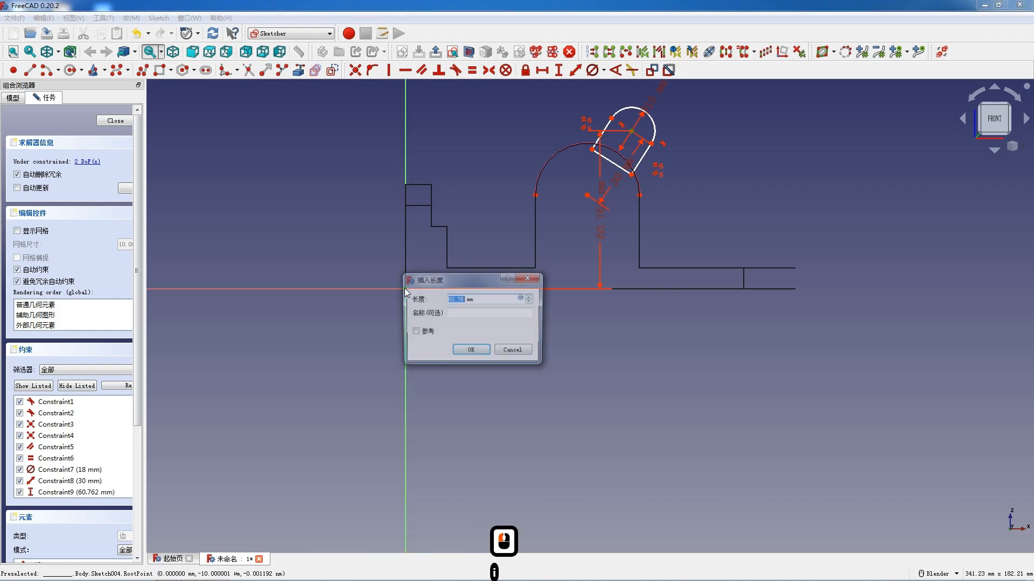
pyautogui.write('58')
pyautogui.press('Return')
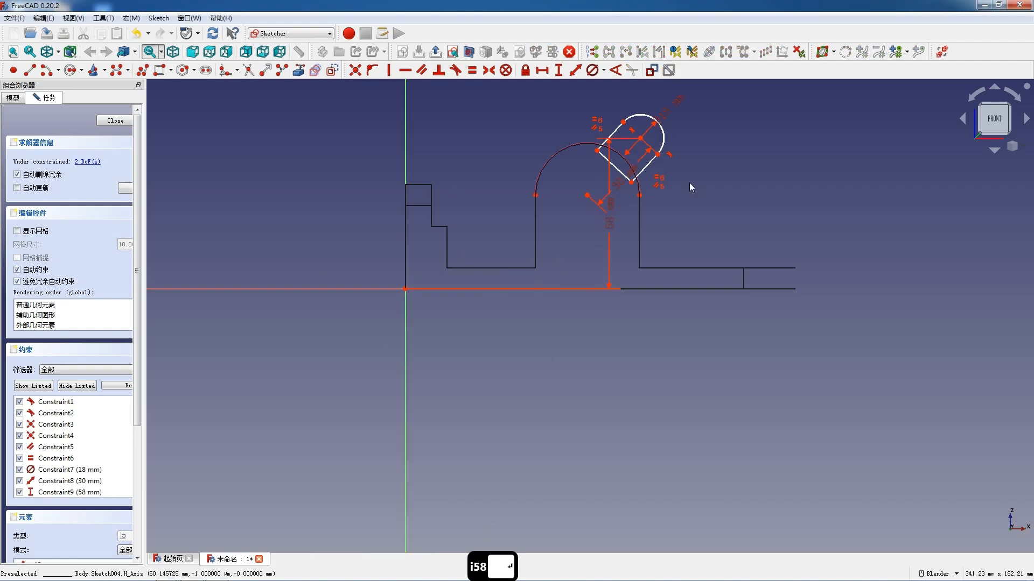
# - Set the length of the tilted profile's lower straight side to 12 mm
pyautogui.scroll(7, 687, 124)
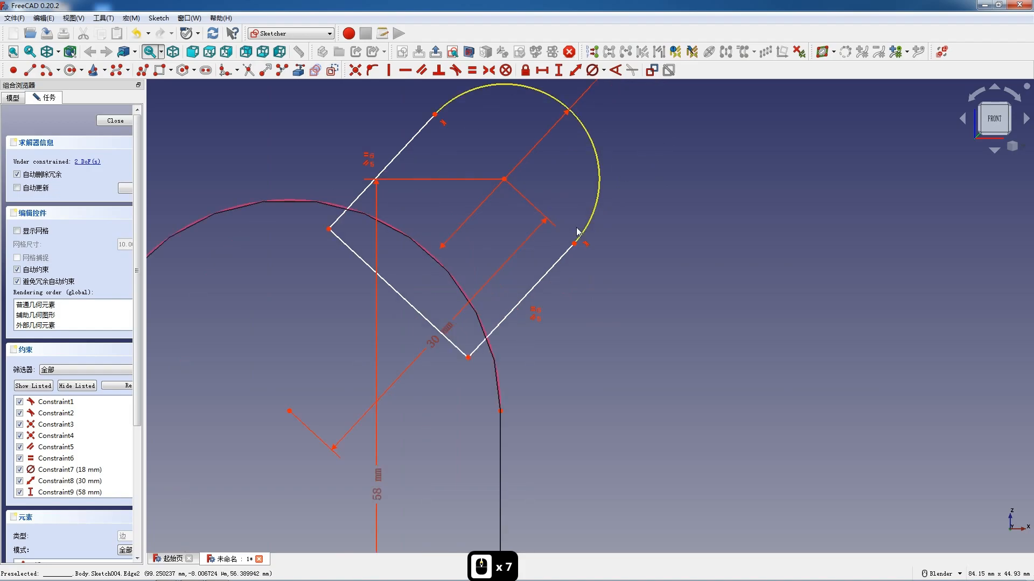
pyautogui.click(537, 282)
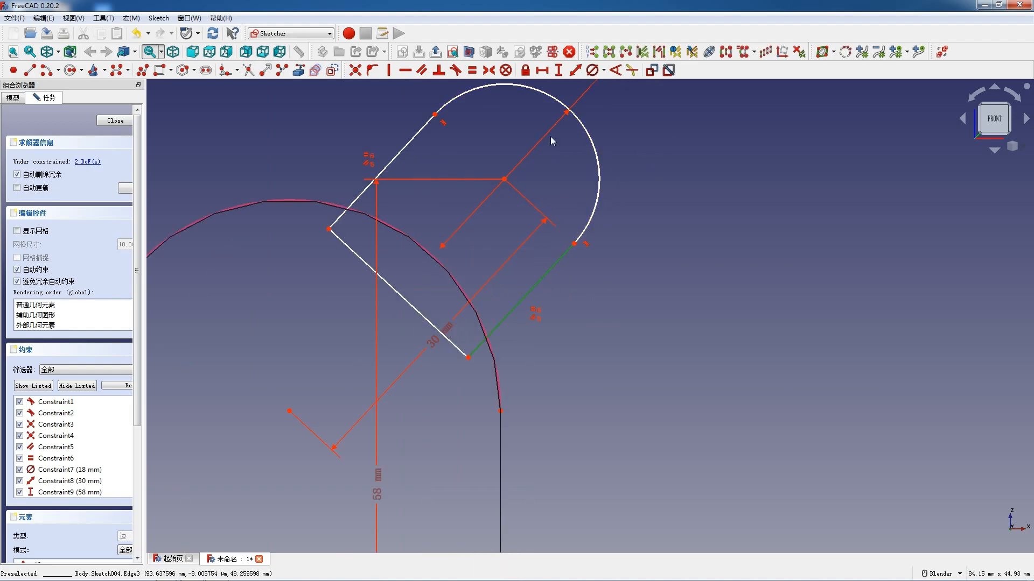
pyautogui.click(572, 74)
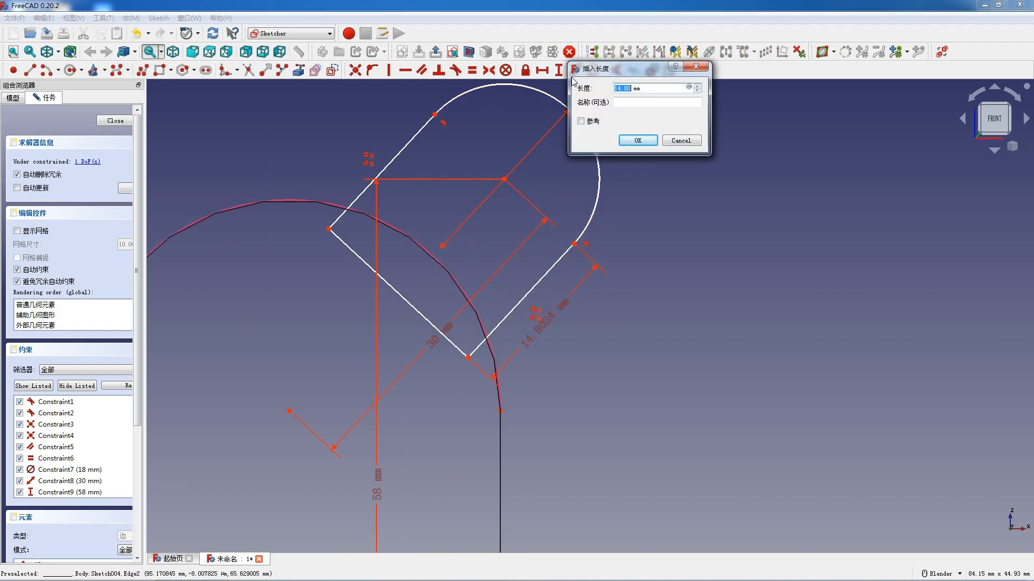
pyautogui.write('12')
pyautogui.press('Return')
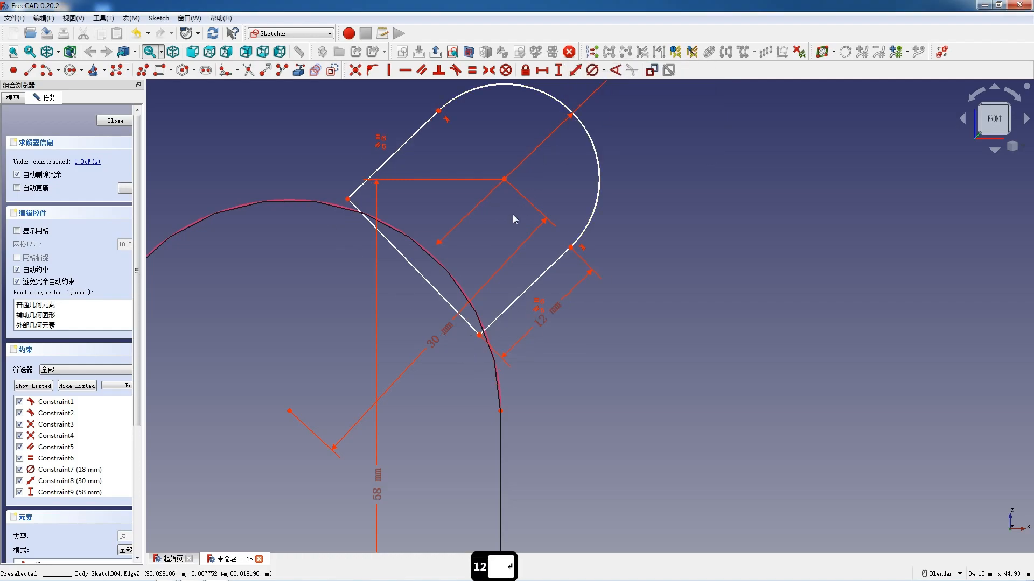
# - Try to make the tilted profile's straight base line tangent to the large arch's curved edge
pyautogui.scroll(-2, 499, 234)
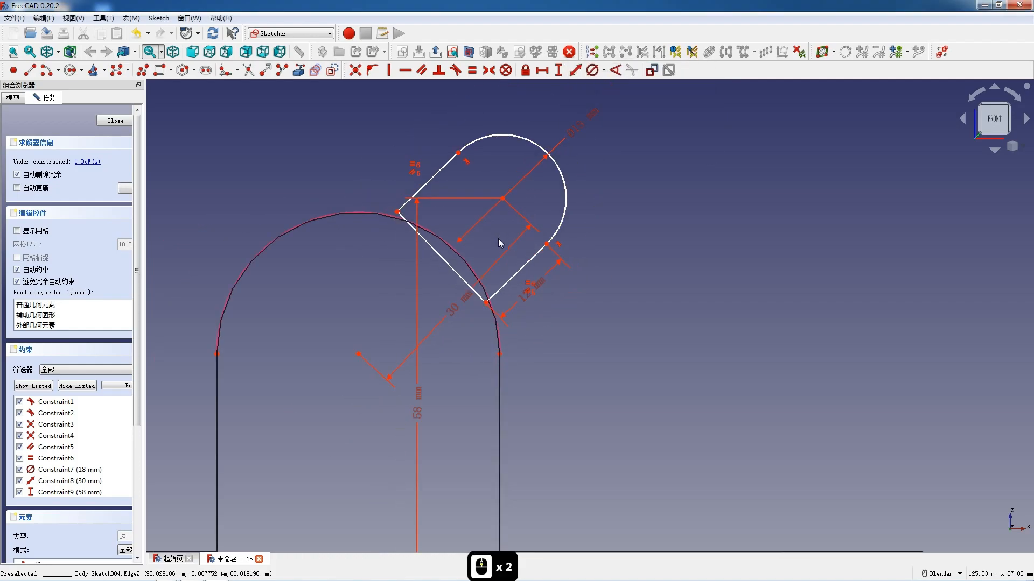
pyautogui.click(451, 265)
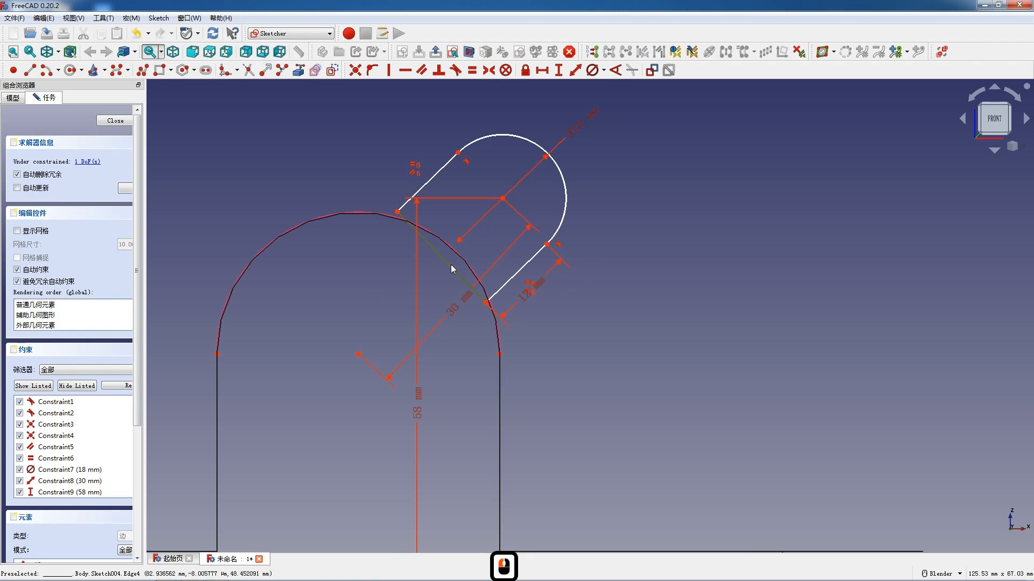
pyautogui.click(383, 269)
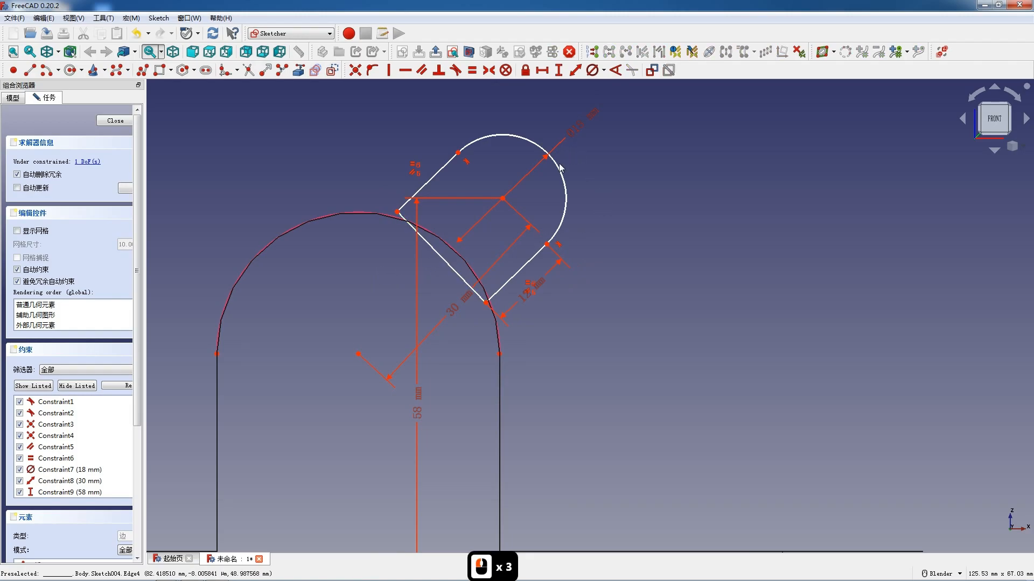
pyautogui.scroll(1, 583, 224)
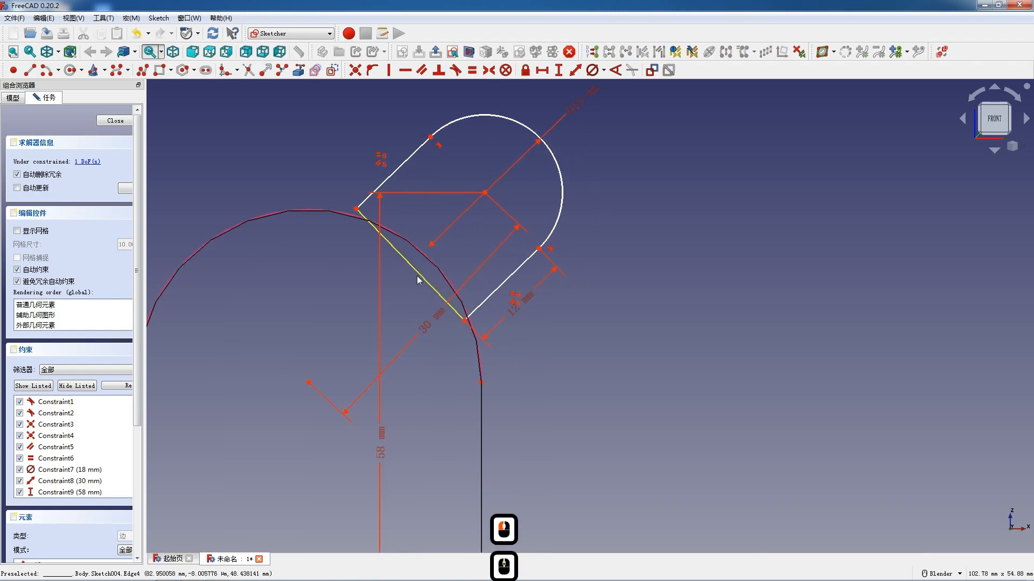
pyautogui.click(424, 273)
pyautogui.click(428, 260)
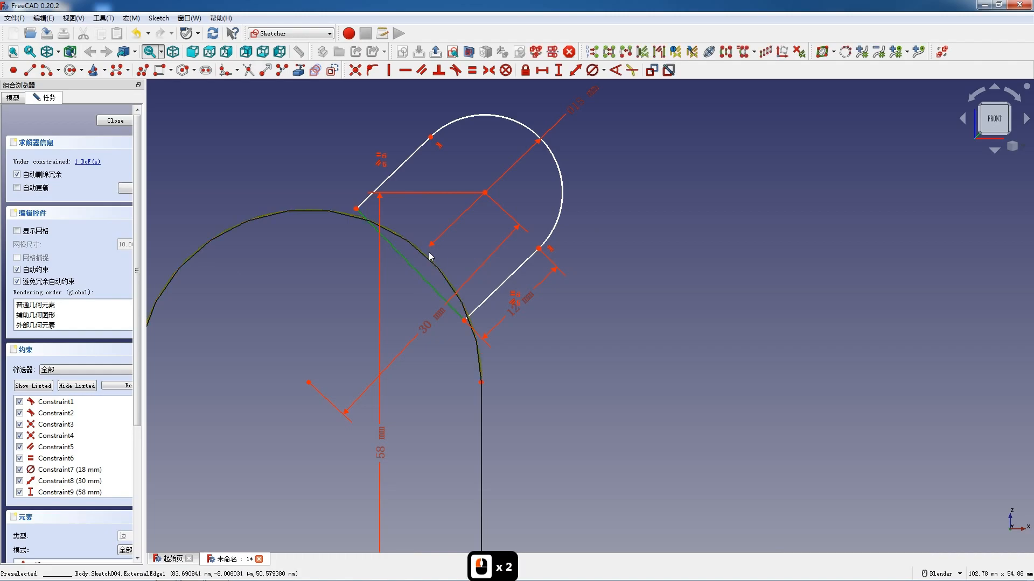
pyautogui.click(456, 70)
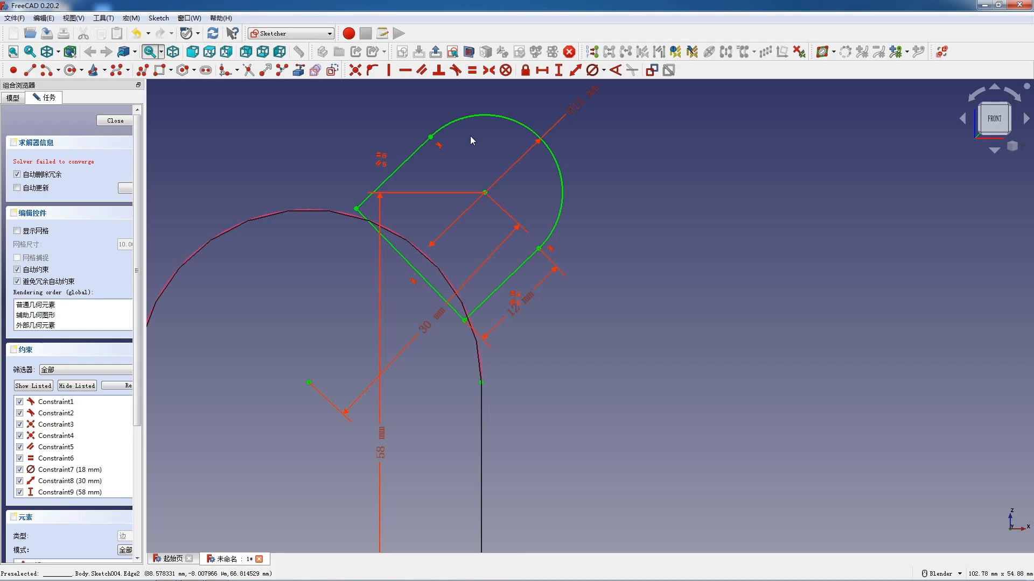
pyautogui.hotkey('ctrl', 'z')
# - Constrain the tilted profile's lower base corner onto the large arch's curved edge
pyautogui.press('F12')
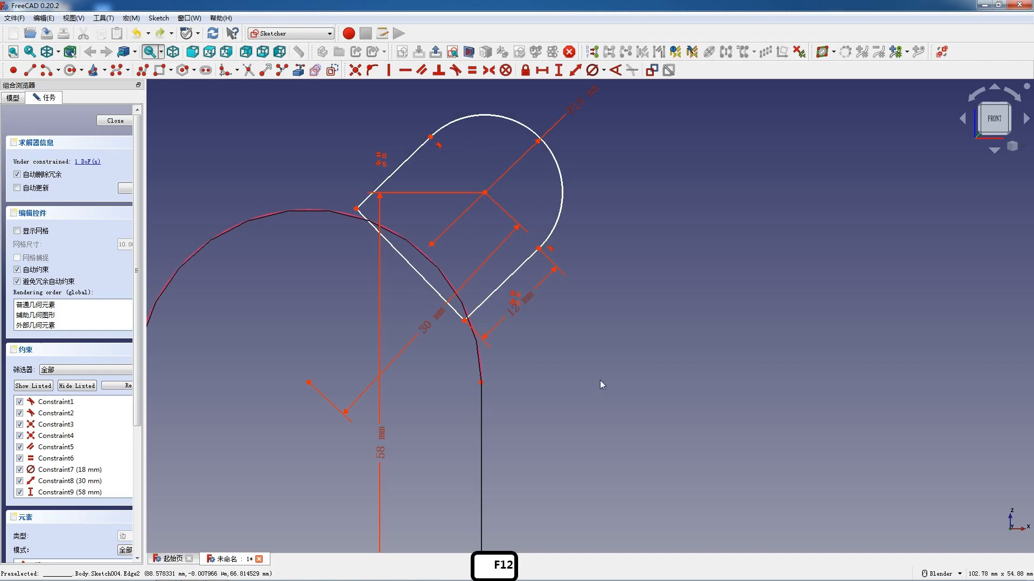
pyautogui.click(465, 322)
pyautogui.click(461, 313)
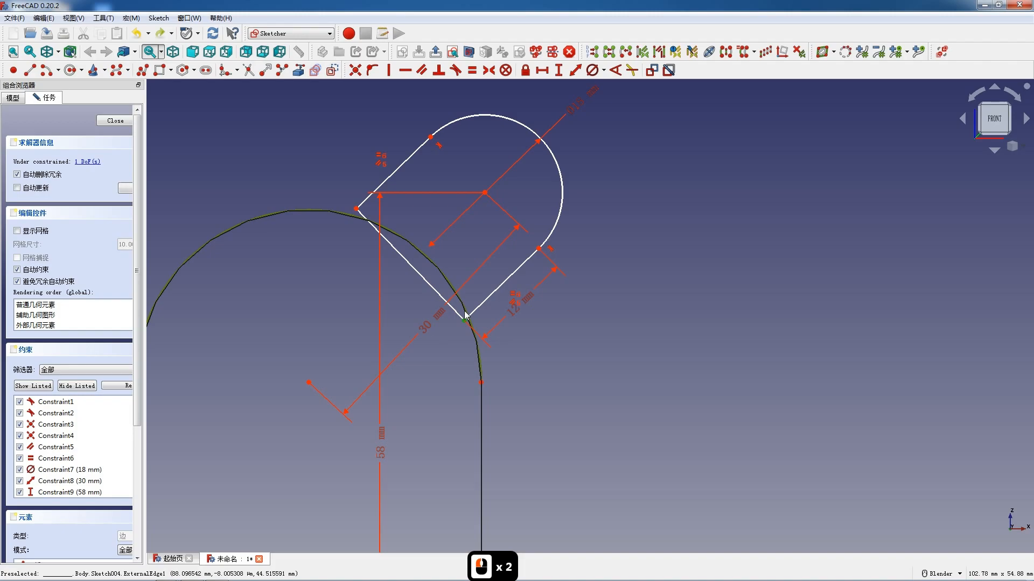
# - Try to constrain the tilted profile's upper base corner onto the large arch's curved edge as well
pyautogui.click(357, 215)
pyautogui.scroll(8, 358, 215)
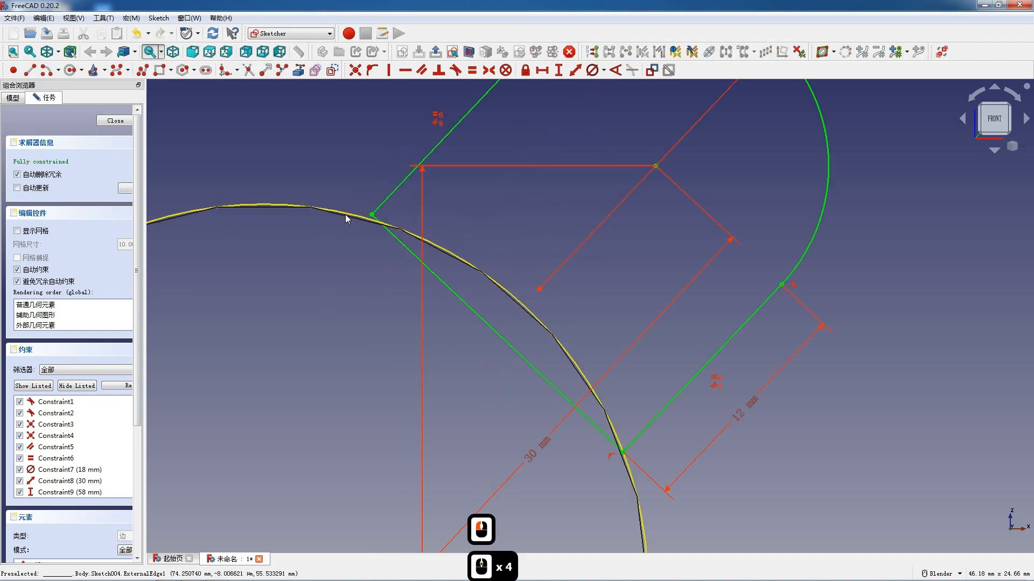
pyautogui.scroll(-8, 377, 223)
pyautogui.scroll(4, 425, 245)
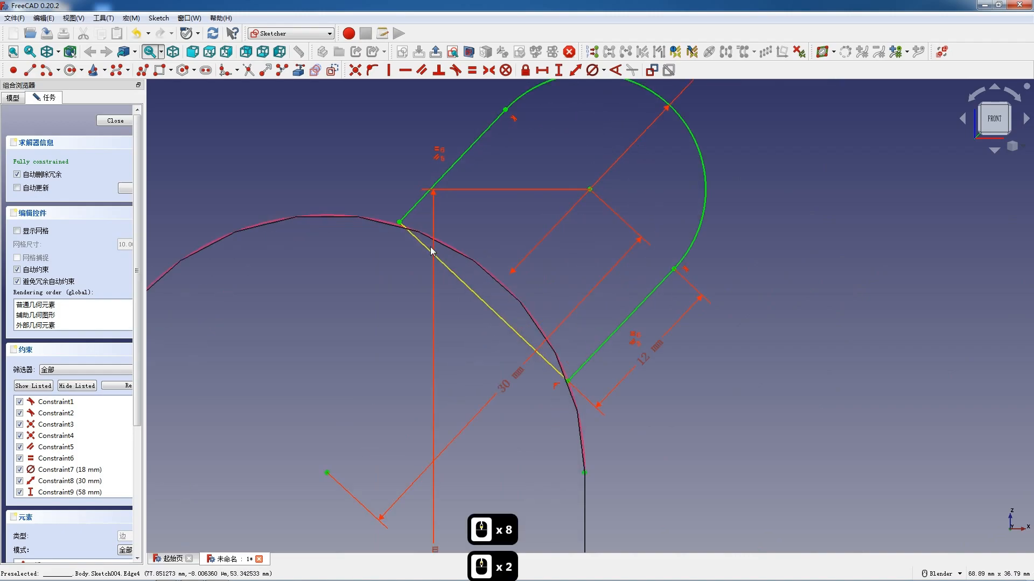
pyautogui.click(384, 212)
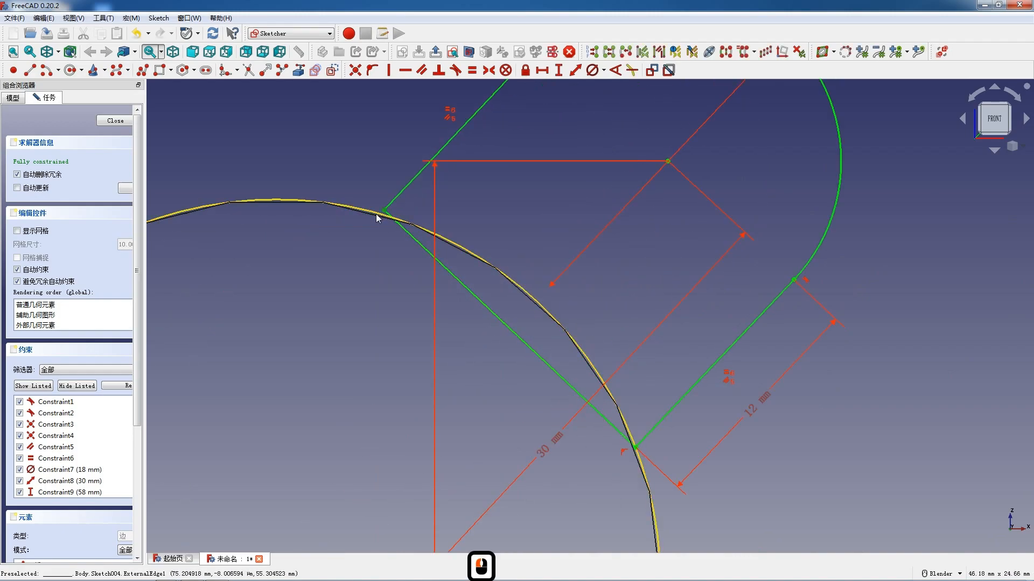
pyautogui.click(376, 214)
pyautogui.press('o')
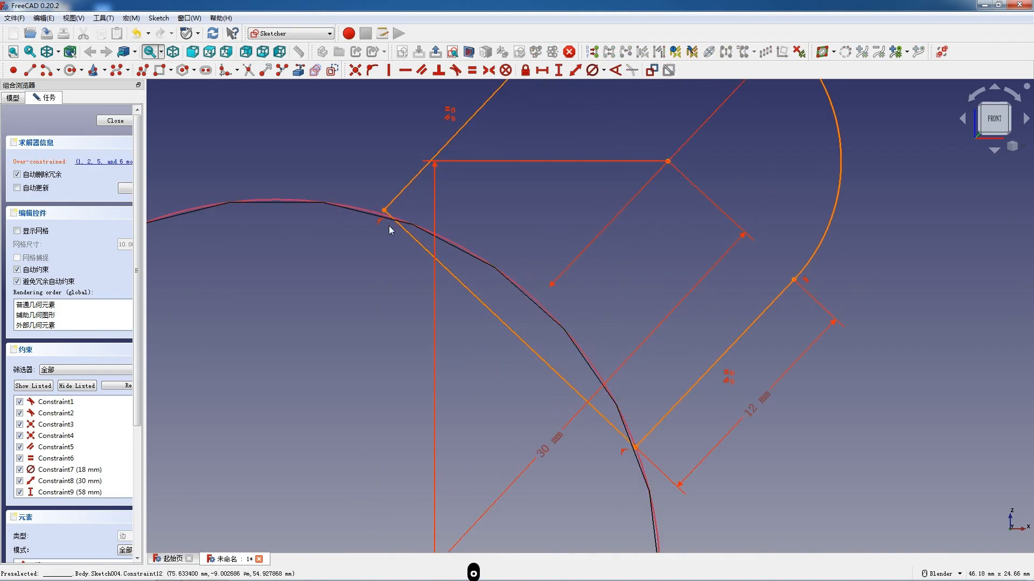
pyautogui.scroll(-6, 389, 226)
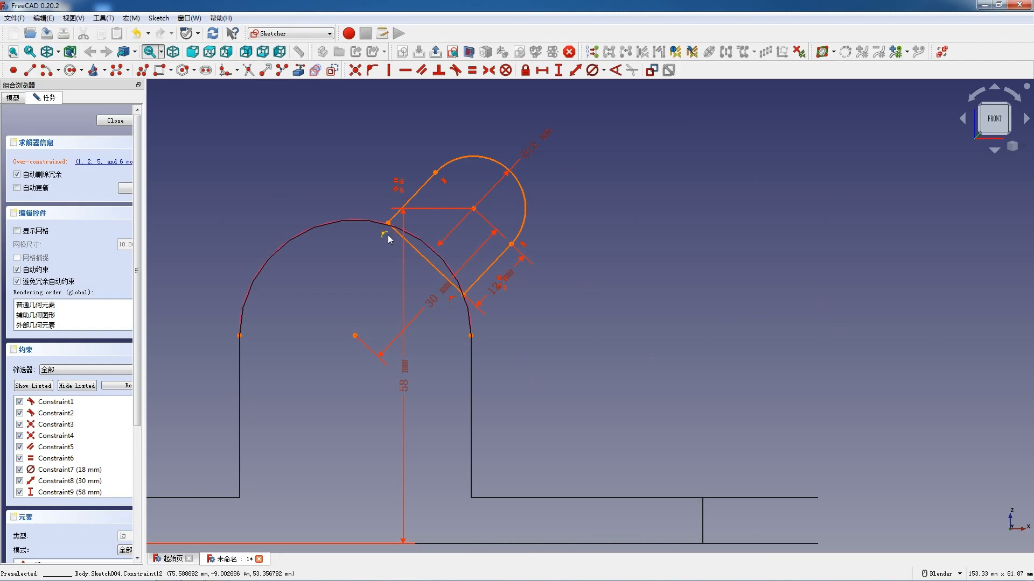
pyautogui.hotkey('ctrl', 'z')
# - Close the tilted profile's sketch and return the model to shaded display
pyautogui.scroll(-4, 425, 237)
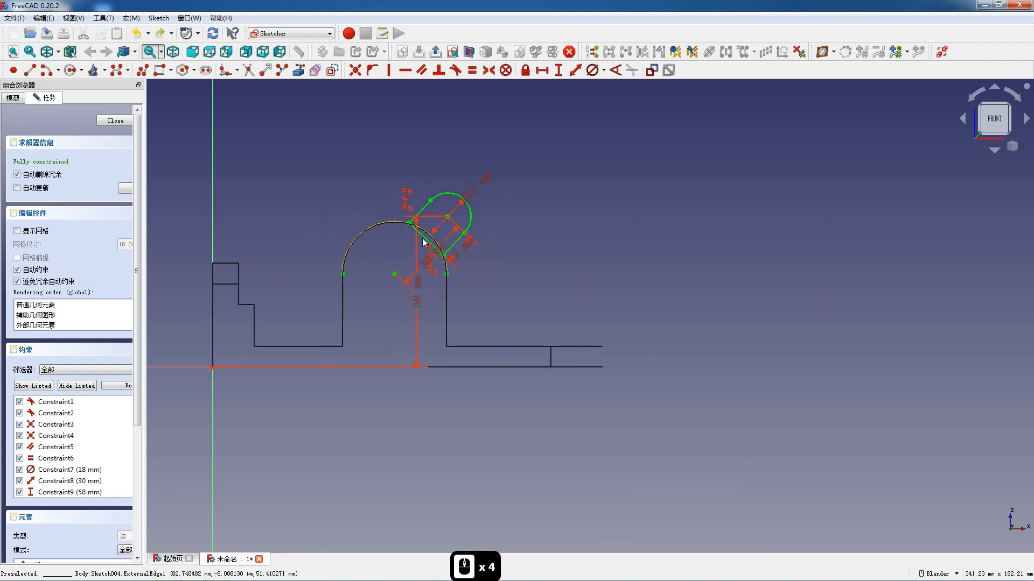
pyautogui.scroll(3, 423, 242)
pyautogui.click(115, 120)
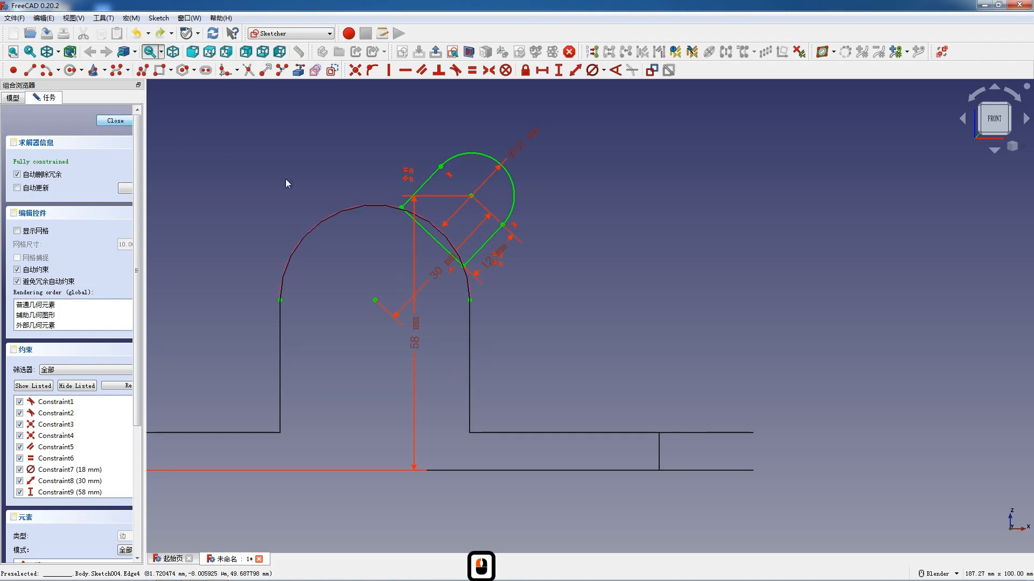
pyautogui.click(58, 51)
pyautogui.click(76, 70)
# - Pad the tilted round-ended profile 10 mm, symmetric to its sketch plane
pyautogui.scroll(8, 341, 245)
pyautogui.moveTo(335, 253); pyautogui.dragTo(341, 128, button='middle')
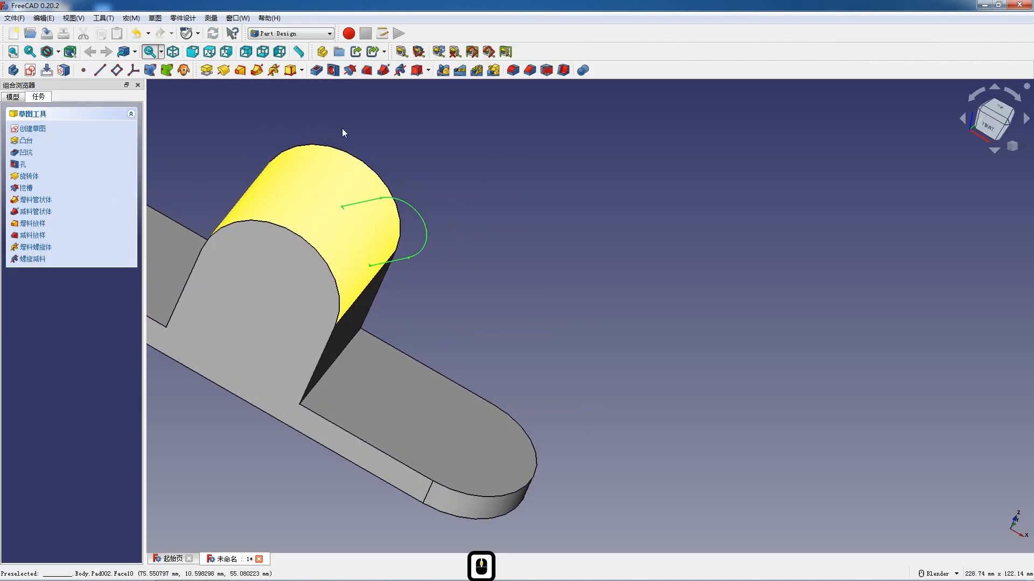
pyautogui.click(207, 71)
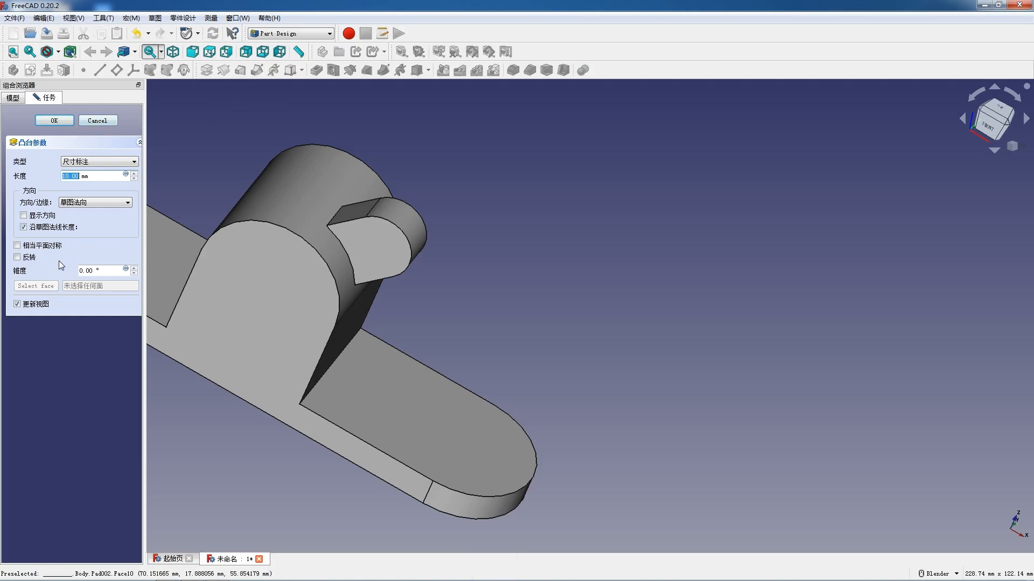
pyautogui.click(48, 248)
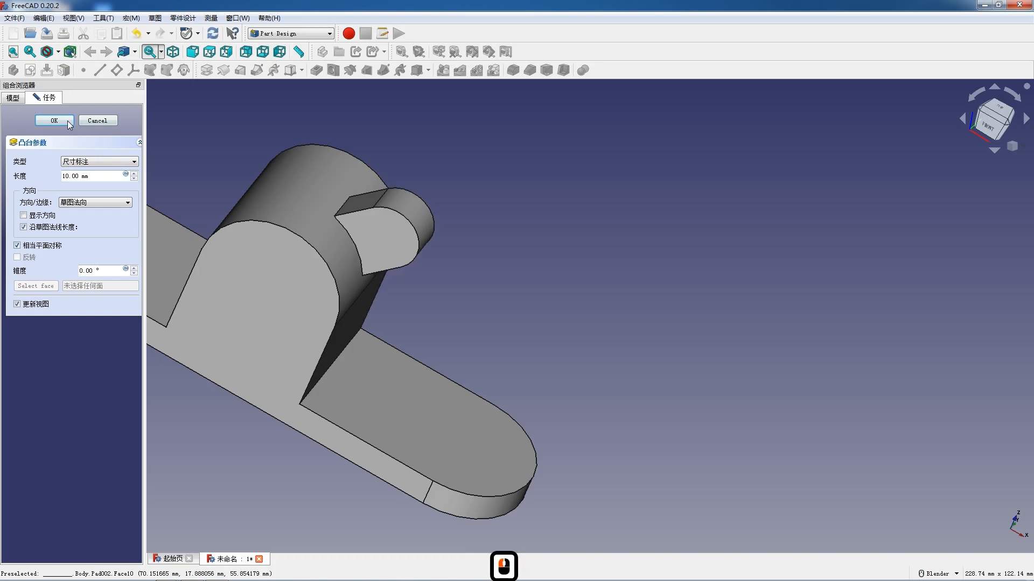
pyautogui.click(63, 119)
# - Examine from several angles how the padded tilted profile joins the arch
pyautogui.scroll(4, 315, 225)
pyautogui.moveTo(350, 205); pyautogui.dragTo(375, 201, button='middle')
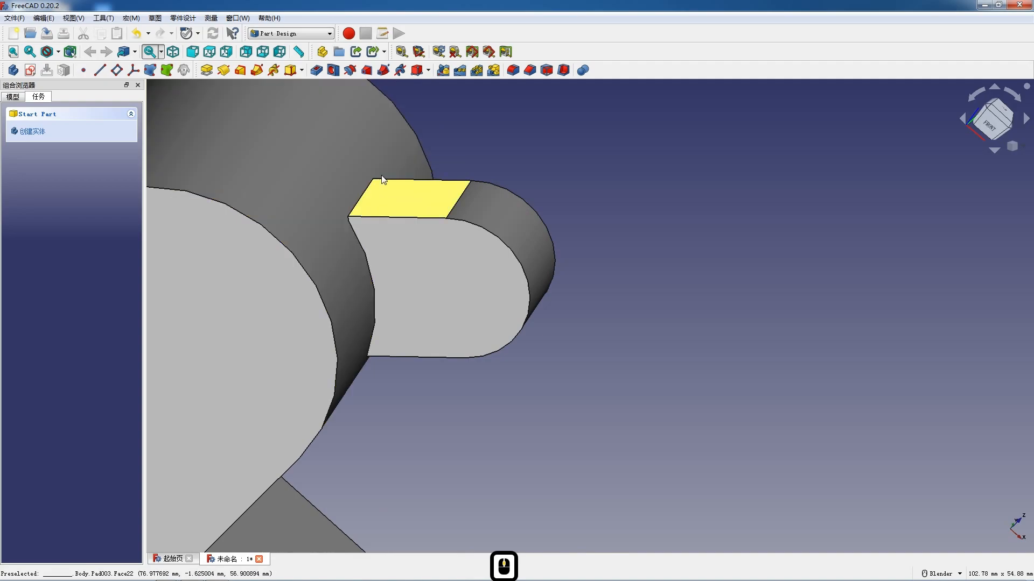
pyautogui.scroll(-6, 375, 201)
pyautogui.moveTo(415, 261); pyautogui.dragTo(373, 450, button='middle')
pyautogui.moveTo(311, 433); pyautogui.dragTo(281, 237, button='middle')
pyautogui.scroll(-3, 287, 214)
pyautogui.moveTo(218, 188); pyautogui.dragTo(227, 231, button='middle')
pyautogui.scroll(4, 227, 230)
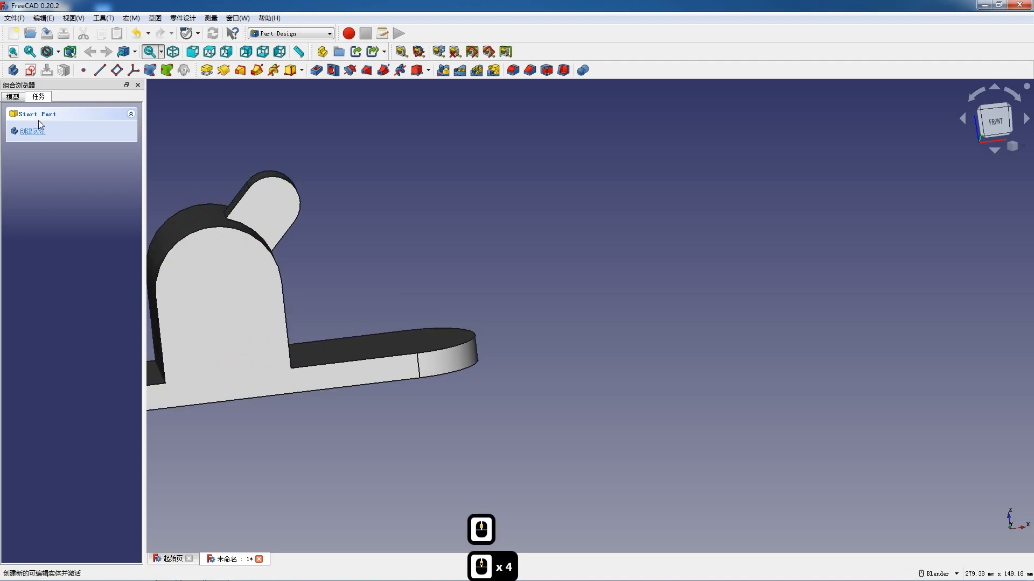
# - Delete the tilted profile's pad while keeping its sketch
pyautogui.click(14, 97)
pyautogui.click(58, 224)
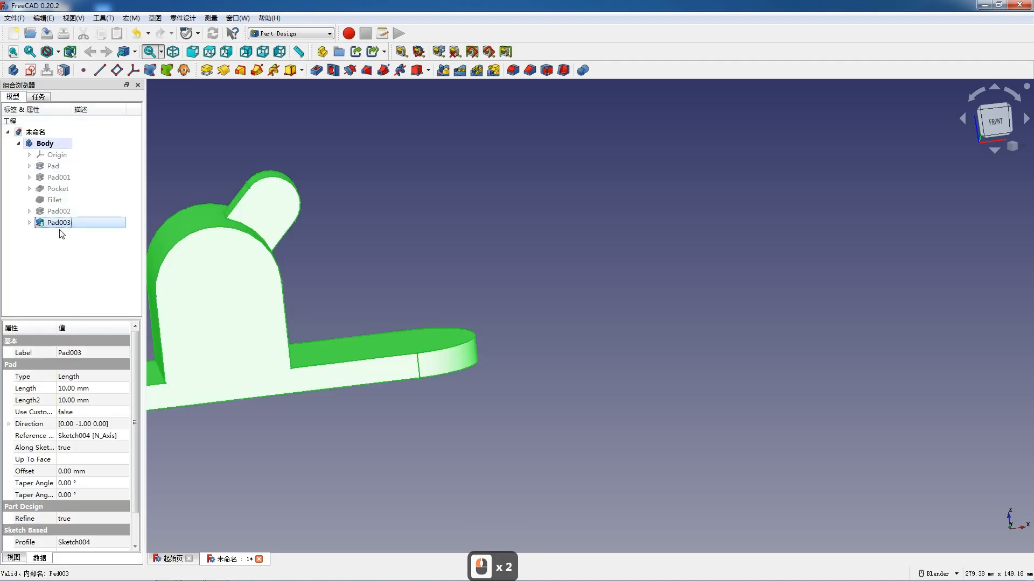
pyautogui.press('Delete')
# - Reopen the tilted profile's sketch and delete the constraint that holds its lower corner on the large arch
pyautogui.click(80, 222)
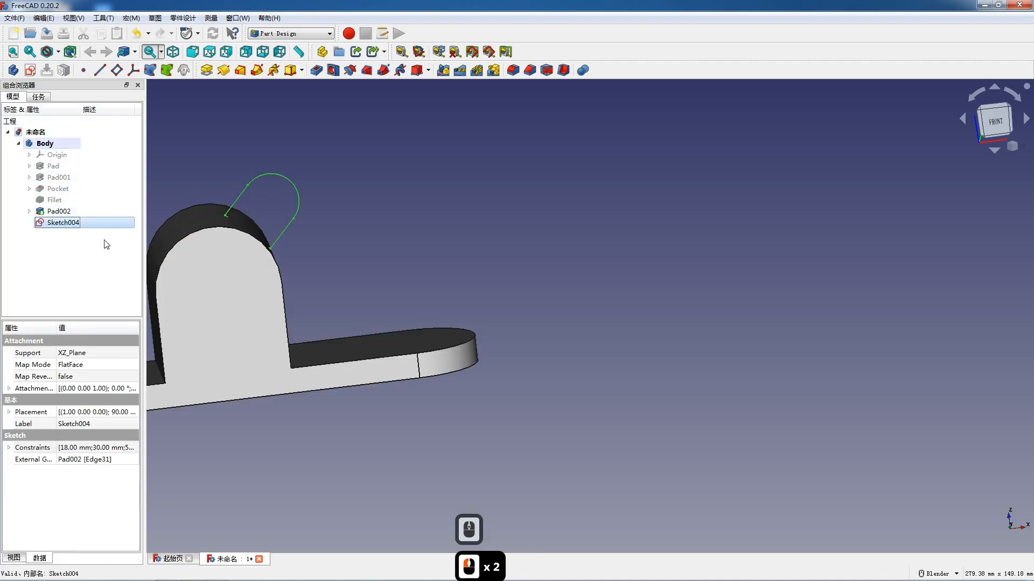
pyautogui.scroll(7, 244, 181)
pyautogui.scroll(-3, 386, 258)
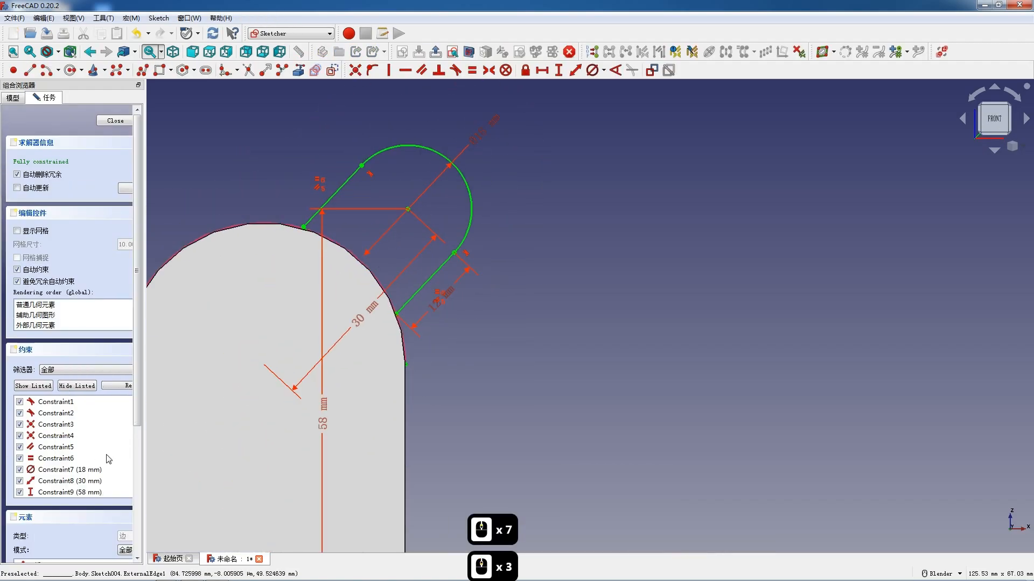
pyautogui.scroll(-4, 97, 452)
pyautogui.click(65, 389)
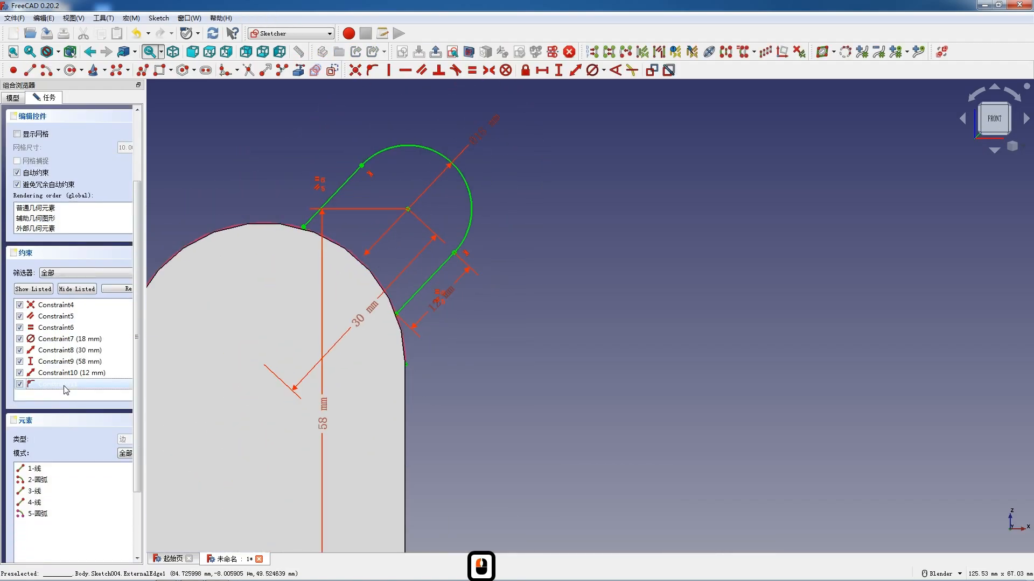
pyautogui.press('Delete')
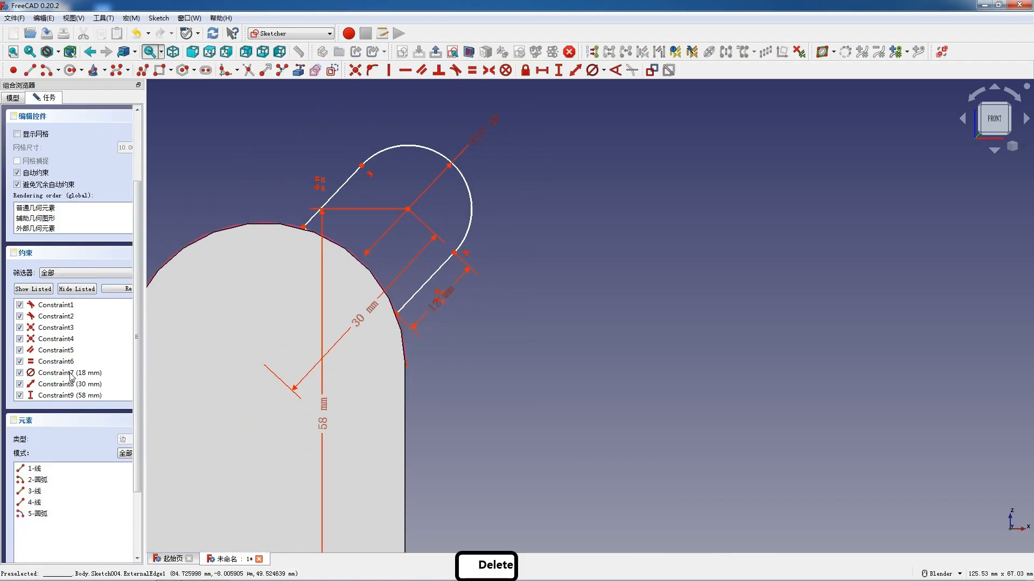
# - Show the model in wireframe and pull the tilted profile's upper base corner slightly outward from the arch
pyautogui.click(59, 51)
pyautogui.click(80, 89)
pyautogui.scroll(2, 292, 220)
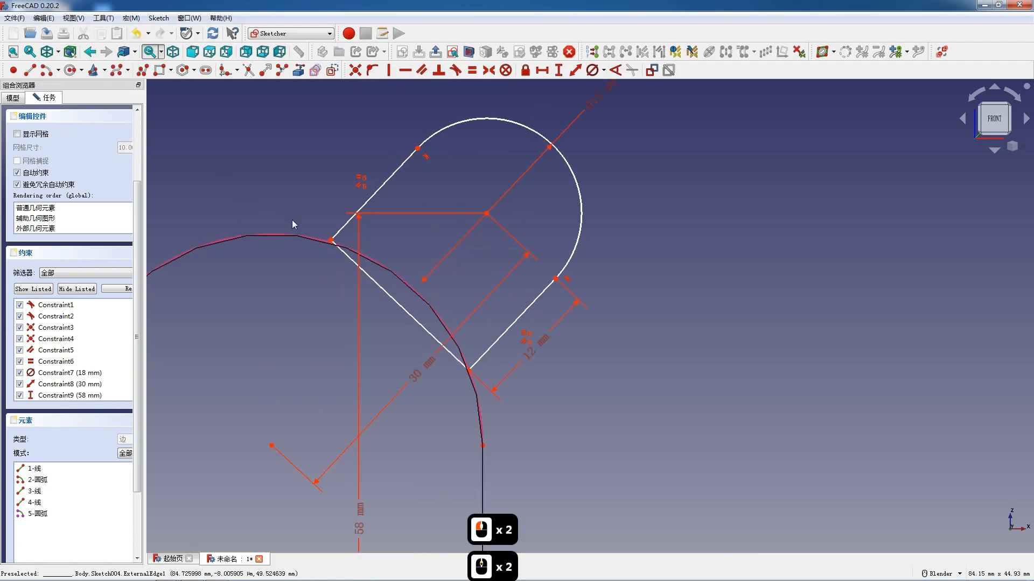
pyautogui.moveTo(343, 232); pyautogui.dragTo(340, 220)
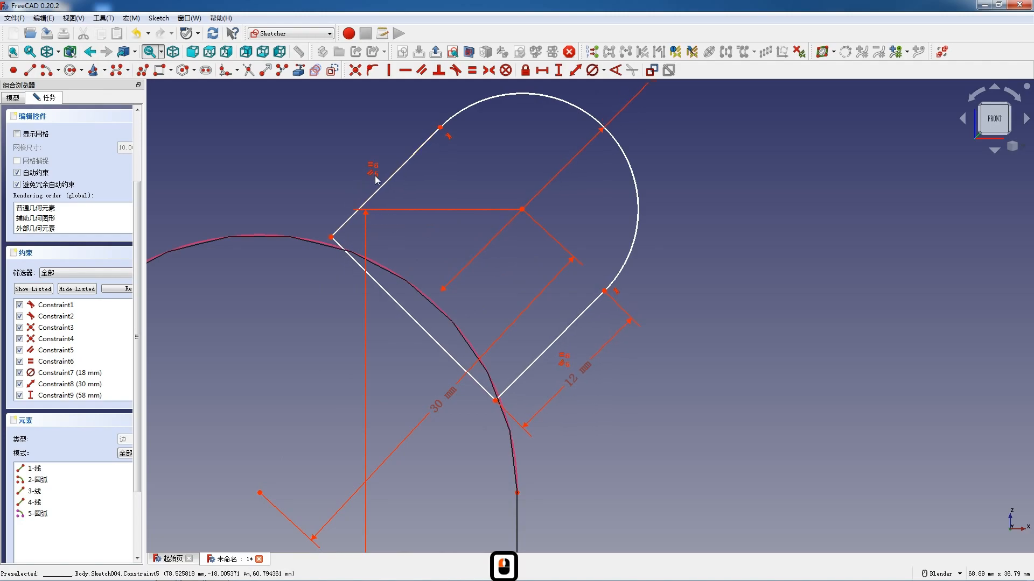
# - Delete the tilted profile's parallel constraint and constrain both of its base corners onto the large arch
pyautogui.click(50, 350)
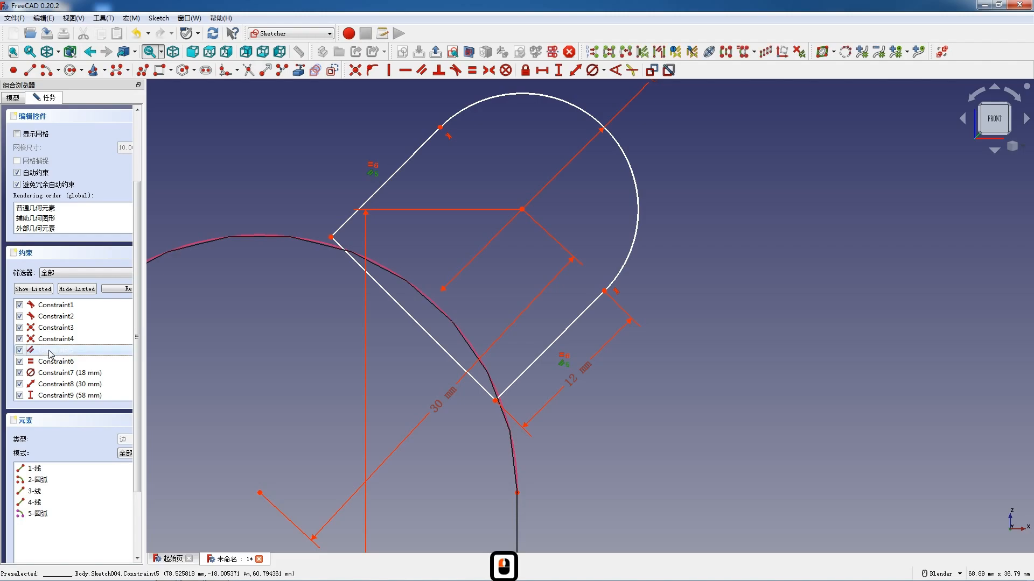
pyautogui.press('Delete')
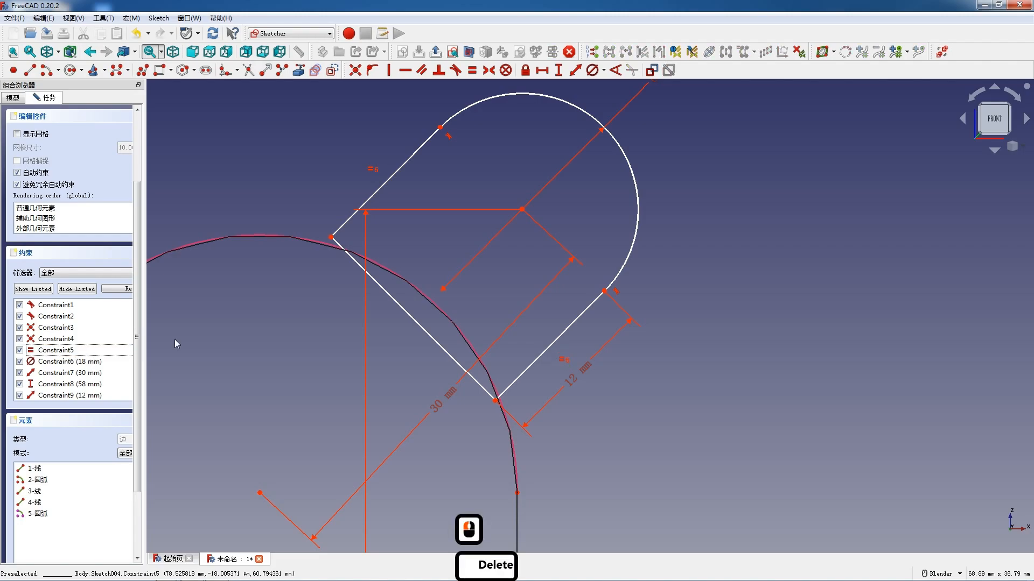
pyautogui.click(494, 403)
pyautogui.click(494, 383)
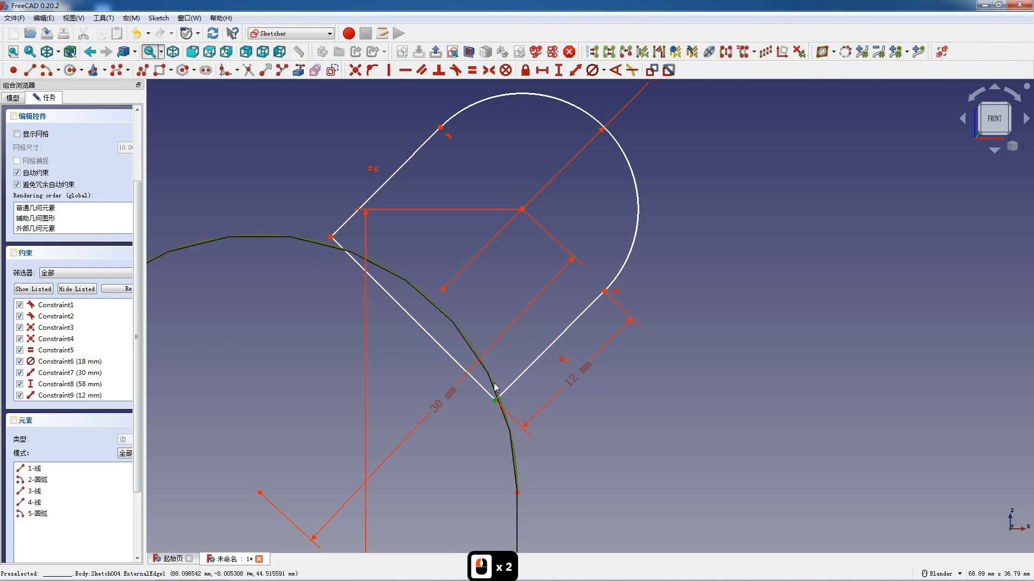
pyautogui.press('o')
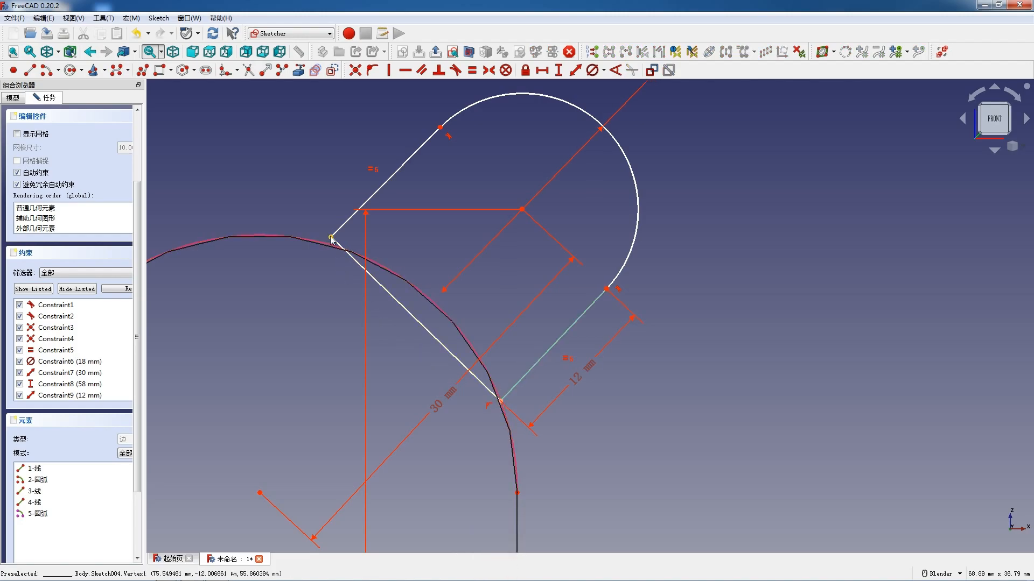
pyautogui.click(331, 237)
pyautogui.click(323, 253)
pyautogui.press('o')
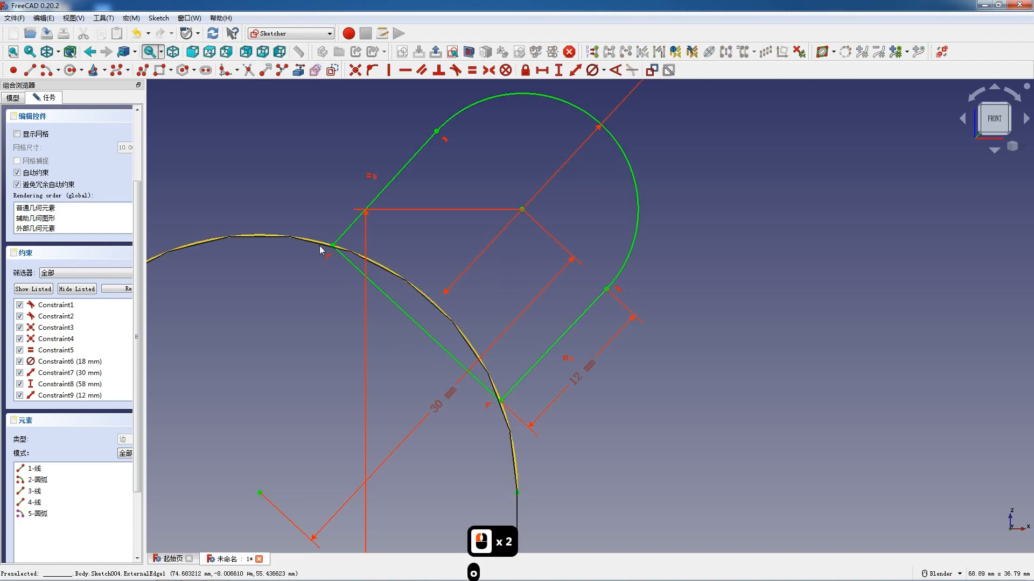
# - Finish the tilted profile's sketch and pad it 10 mm symmetrically about its plane
pyautogui.scroll(-3, 365, 212)
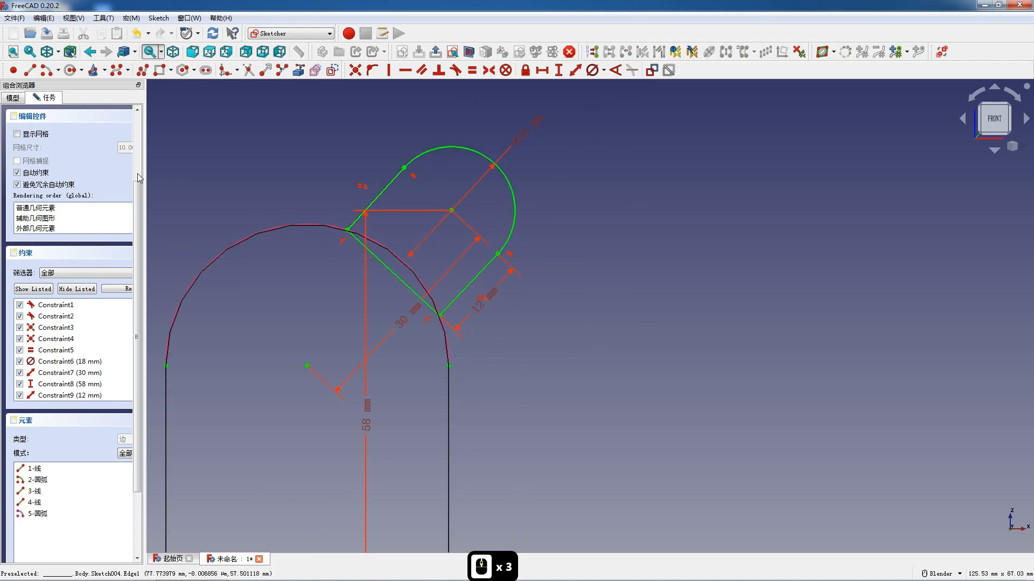
pyautogui.scroll(2, 86, 133)
pyautogui.click(105, 122)
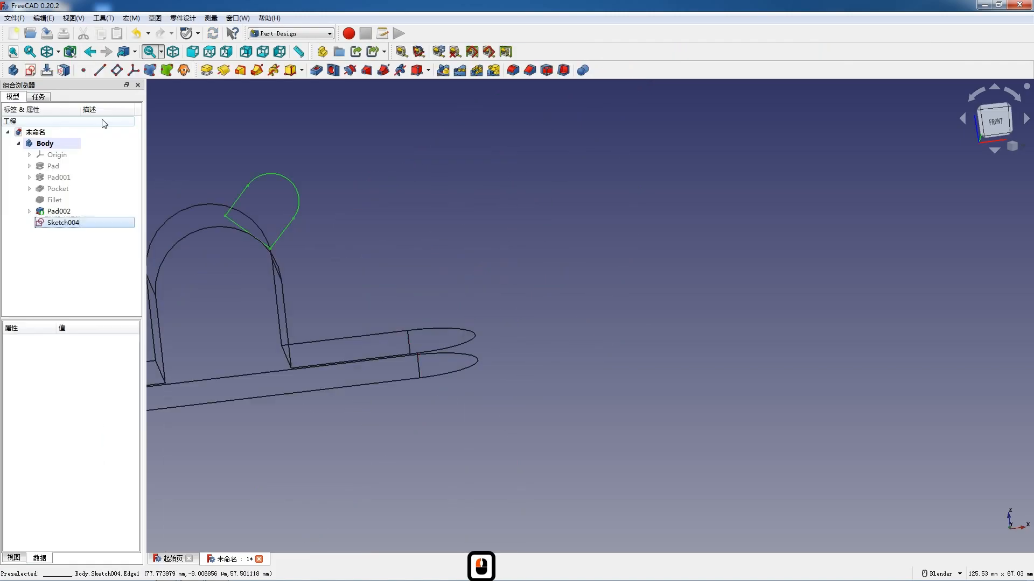
pyautogui.click(207, 70)
pyautogui.click(35, 245)
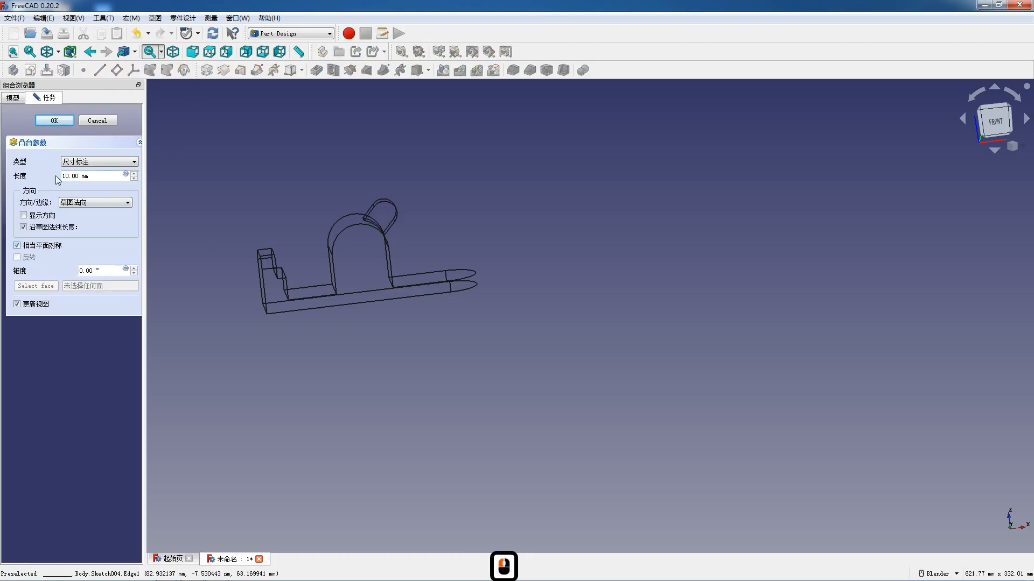
pyautogui.click(54, 120)
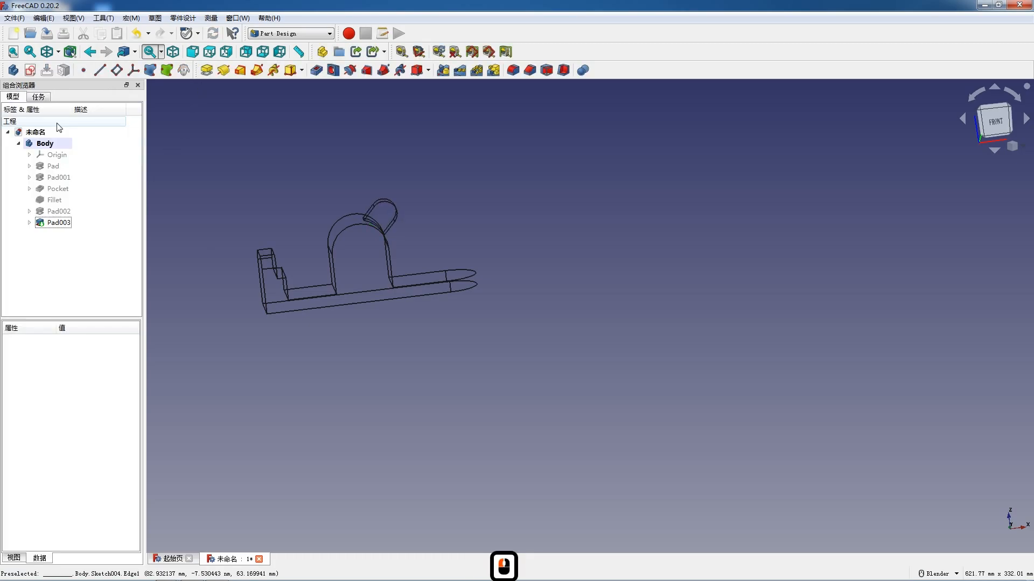
# - Switch the model's display from wireframe back to shaded
pyautogui.click(58, 51)
pyautogui.click(76, 65)
pyautogui.scroll(-2, 431, 171)
pyautogui.scroll(5, 411, 212)
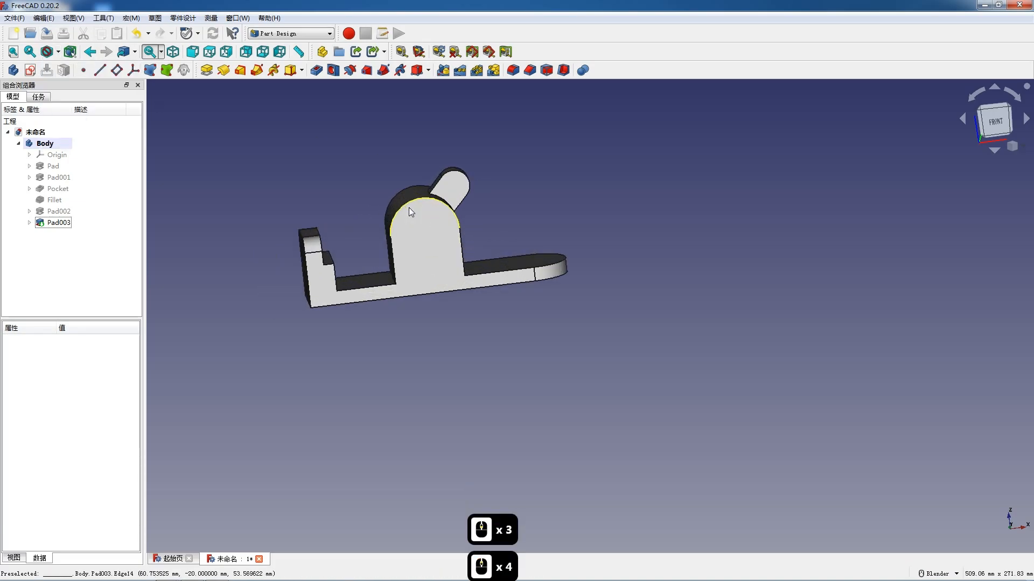
# - Start a sketch on the base plate's top face and reference the plate's rounded end as external geometry
pyautogui.click(569, 290)
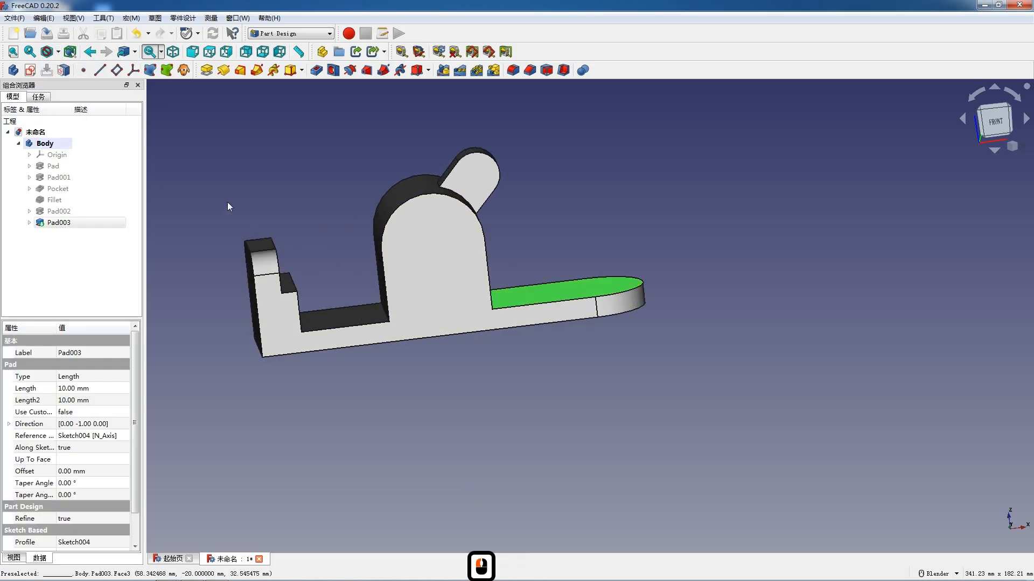
pyautogui.click(30, 70)
pyautogui.scroll(-2, 460, 234)
pyautogui.scroll(4, 452, 210)
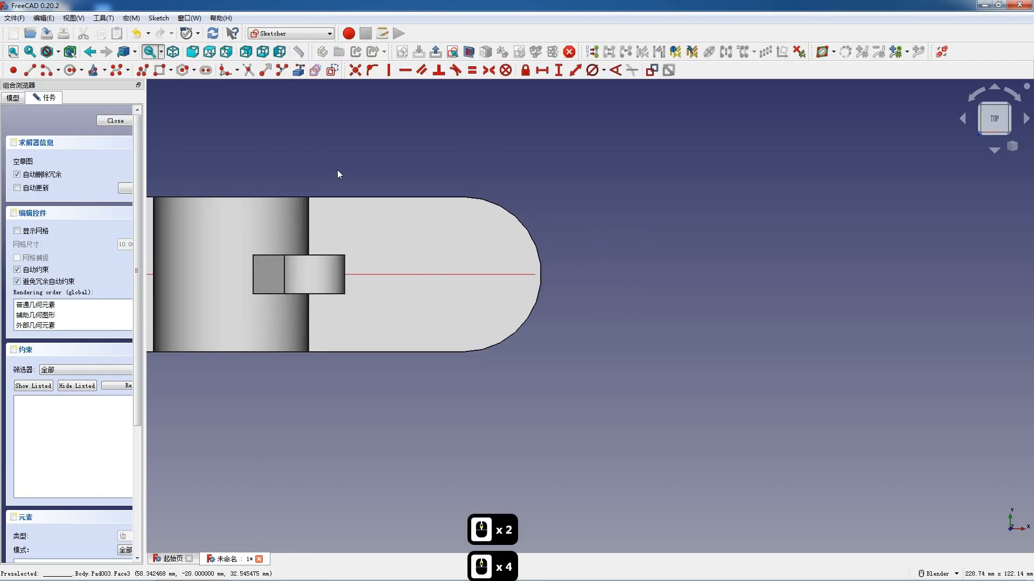
pyautogui.click(316, 70)
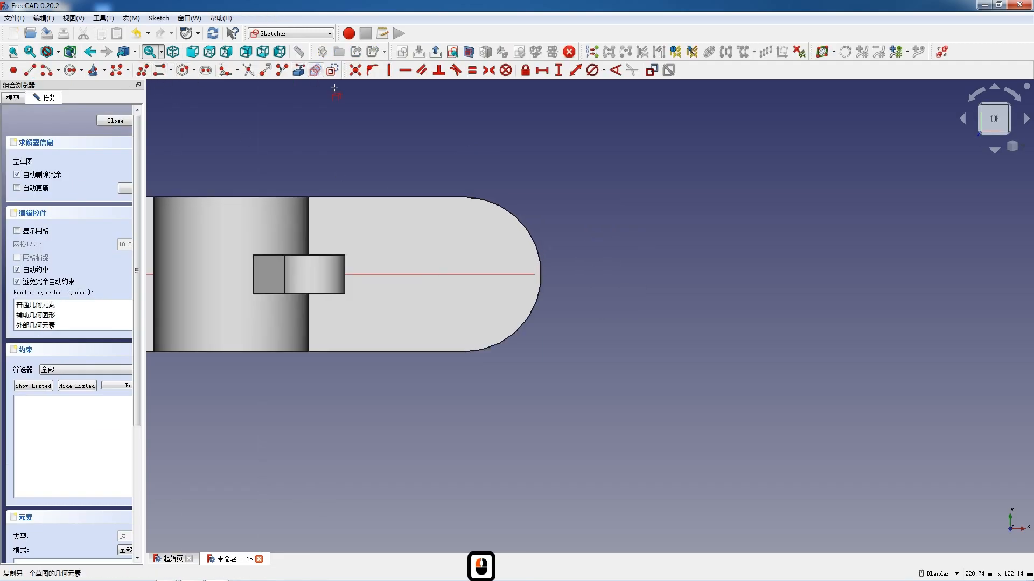
pyautogui.click(519, 220)
# - Sketch a slot about 10 mm wide along the horizontal axis, with its outer arc centred on the rounded end's centre
pyautogui.click(206, 70)
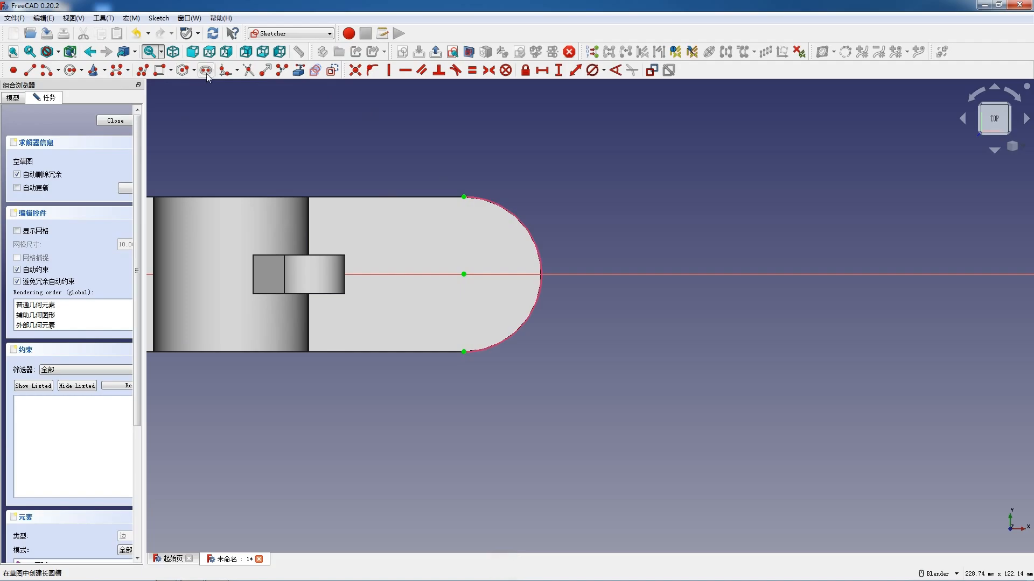
pyautogui.click(390, 275)
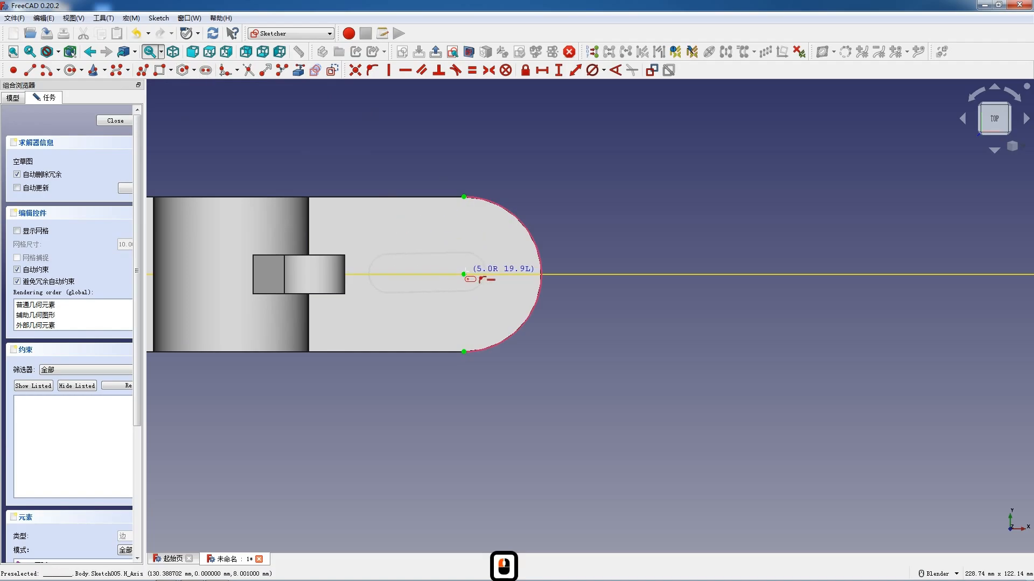
pyautogui.click(464, 275)
pyautogui.press('Escape')
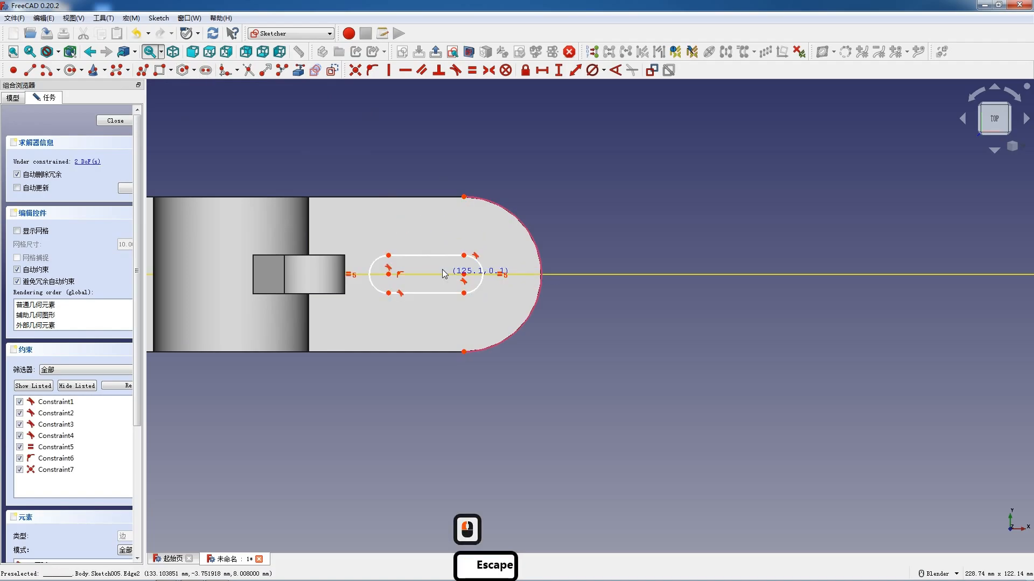
# - Dimension the slot with a 10 mm end diameter and a 20 mm straight length
pyautogui.click(483, 271)
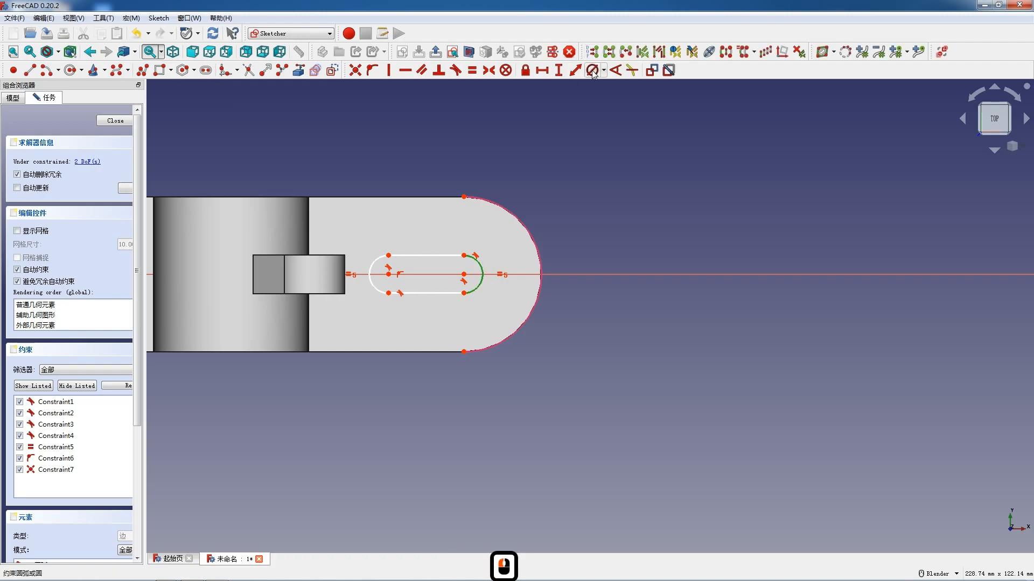
pyautogui.click(593, 70)
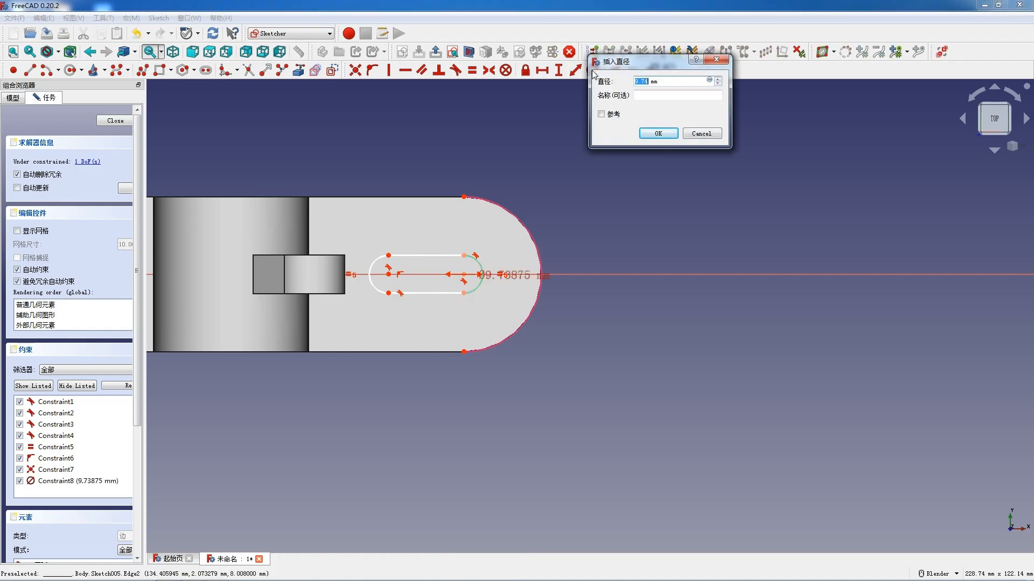
pyautogui.click(440, 254)
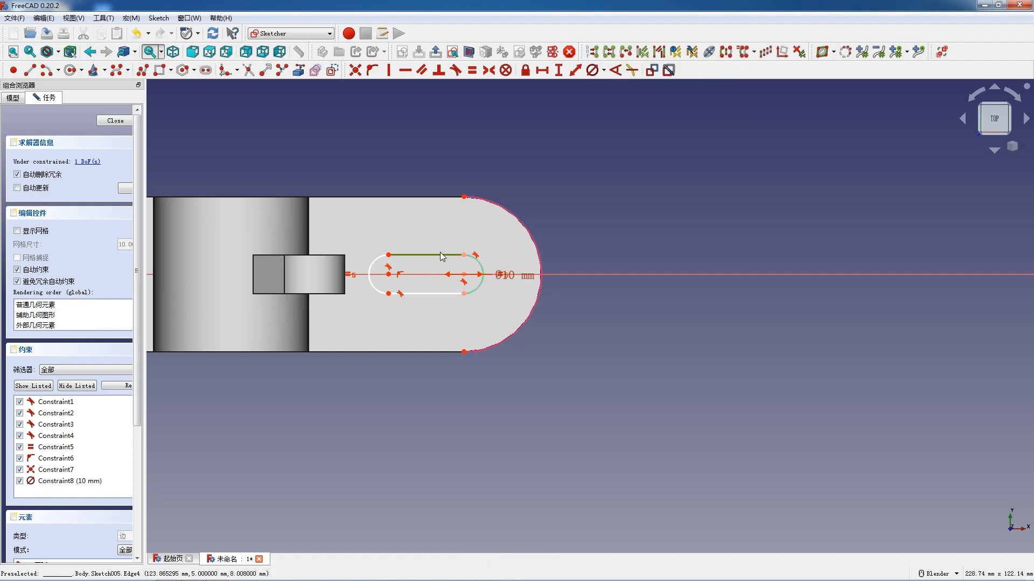
pyautogui.write('l2')
pyautogui.write('0')
pyautogui.press('Return')
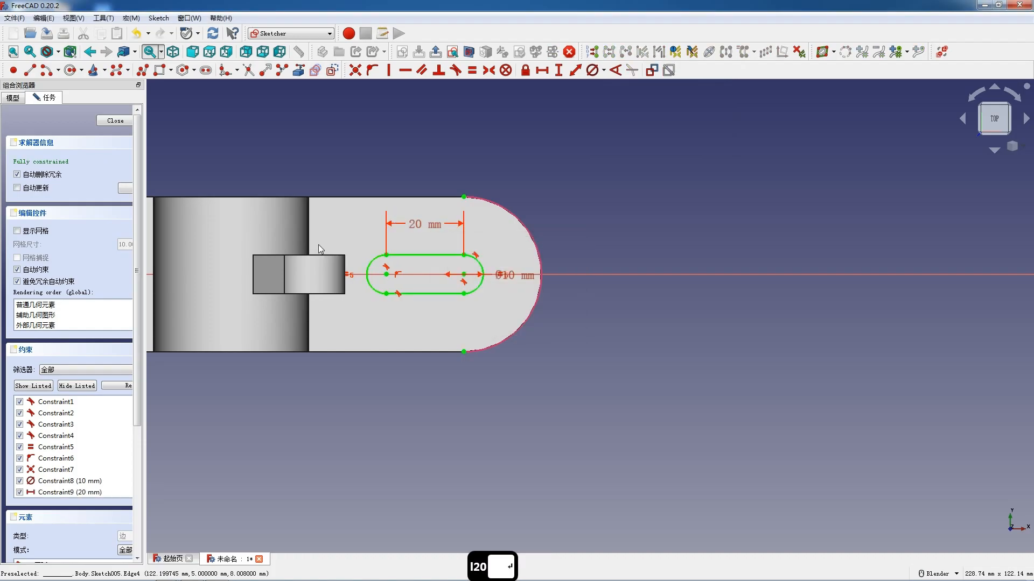
# - Finish the slot sketch and pocket it through all of the base plate
pyautogui.click(116, 122)
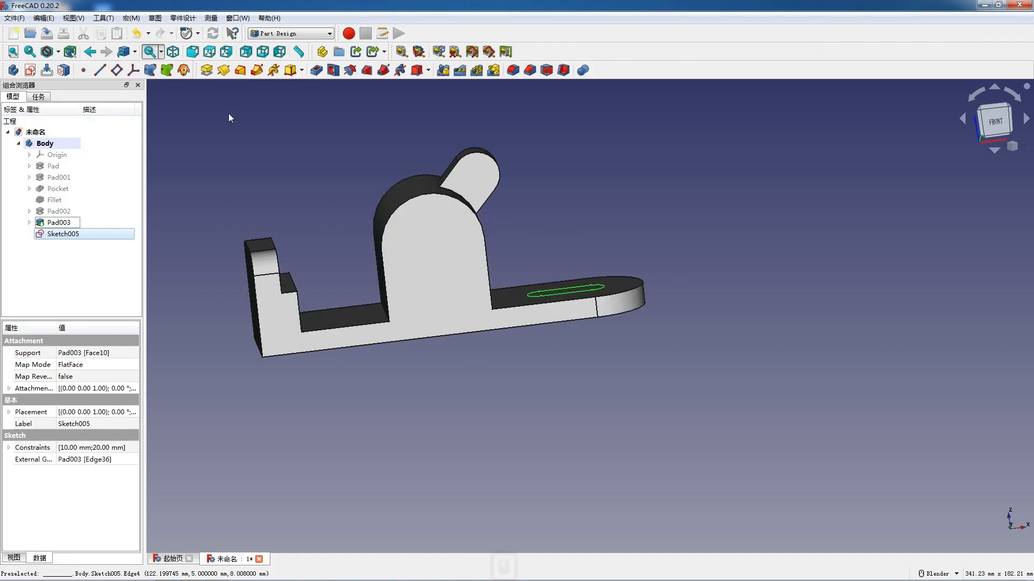
pyautogui.click(316, 70)
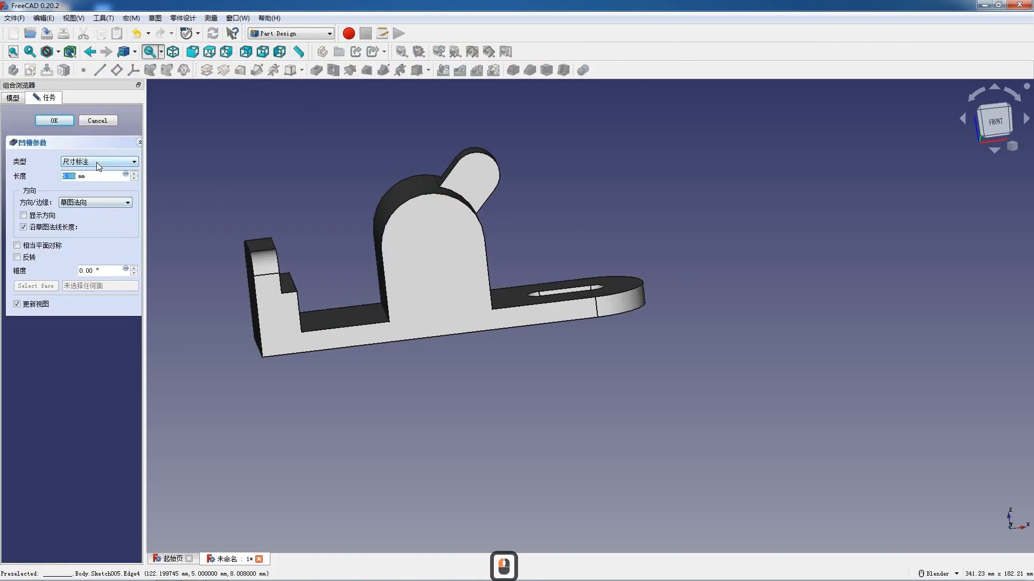
pyautogui.click(100, 161)
pyautogui.click(99, 179)
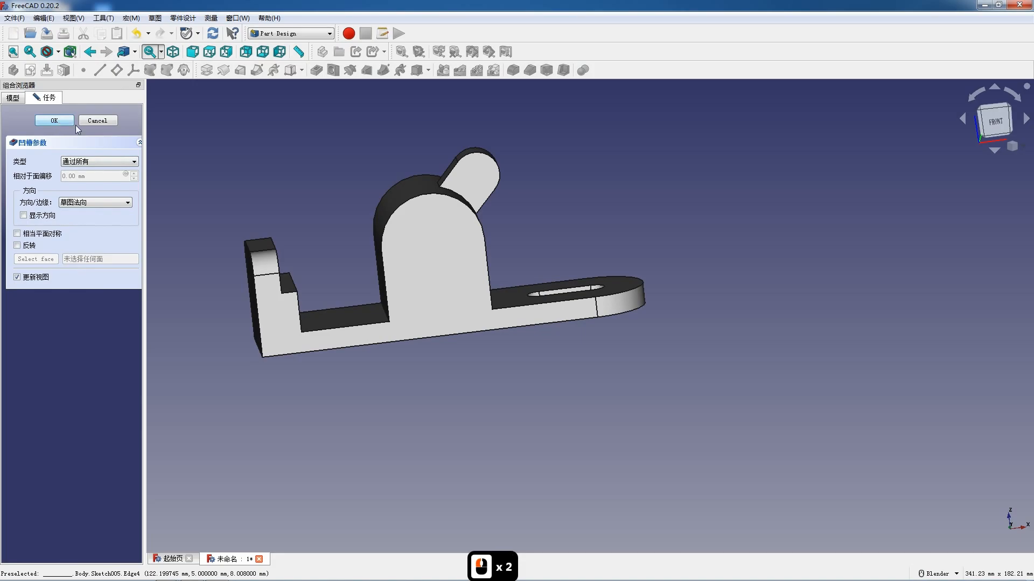
pyautogui.click(54, 120)
# - Start a sketch on the tilted lug's front face and reference its rounded edge as external geometry
pyautogui.scroll(-3, 507, 186)
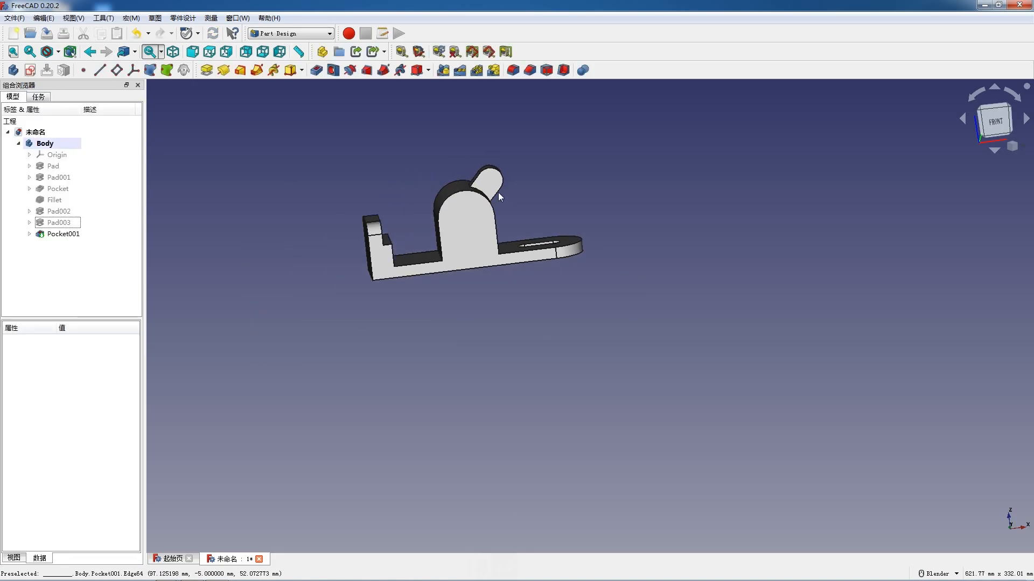
pyautogui.click(492, 182)
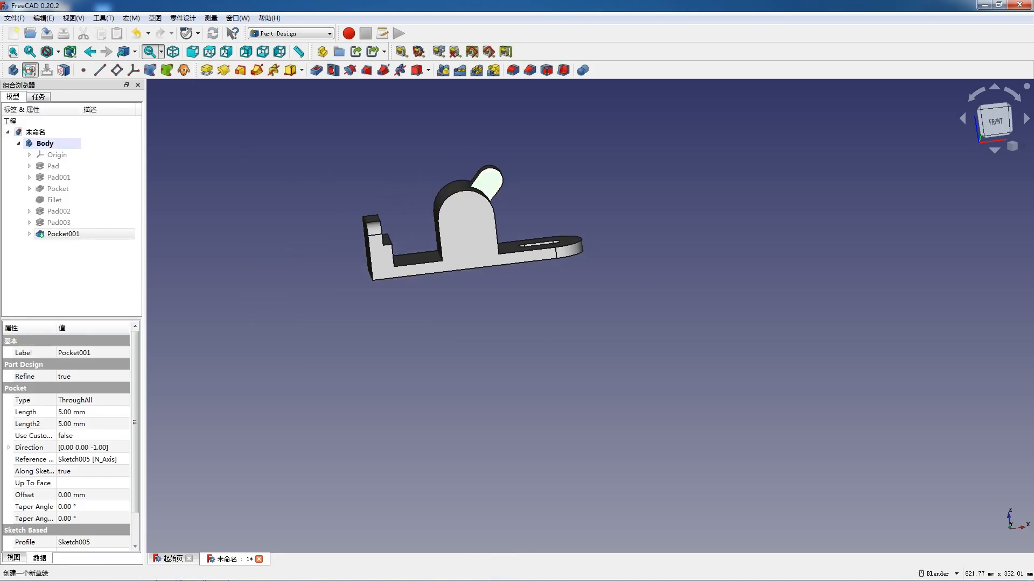
pyautogui.click(29, 70)
pyautogui.scroll(7, 505, 99)
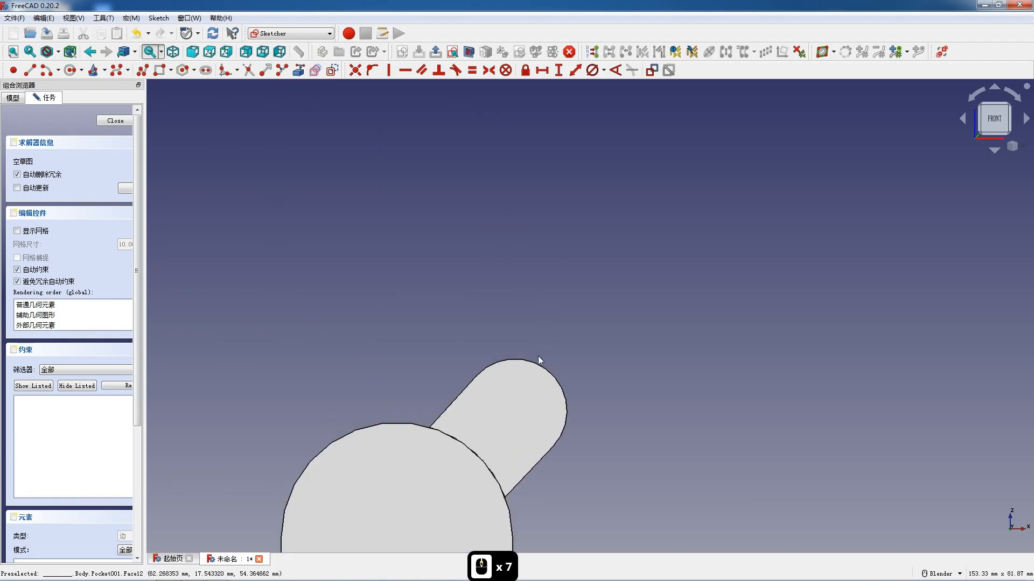
pyautogui.click(298, 70)
pyautogui.click(563, 392)
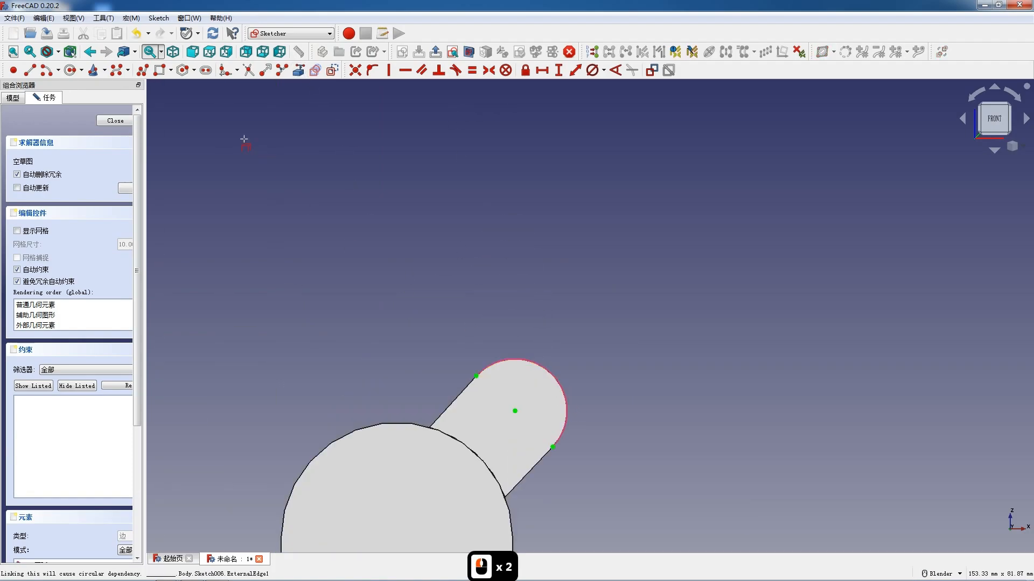
# - Sketch a circle at the centre of the lug's rounded end and set its diameter to 8 mm
pyautogui.click(71, 71)
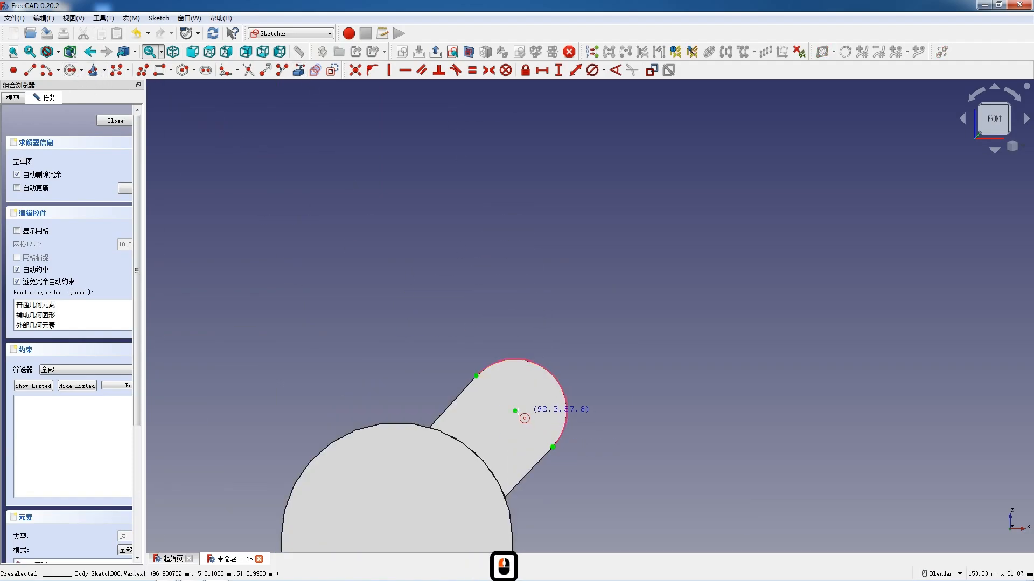
pyautogui.click(515, 411)
pyautogui.click(522, 429)
pyautogui.press('Escape')
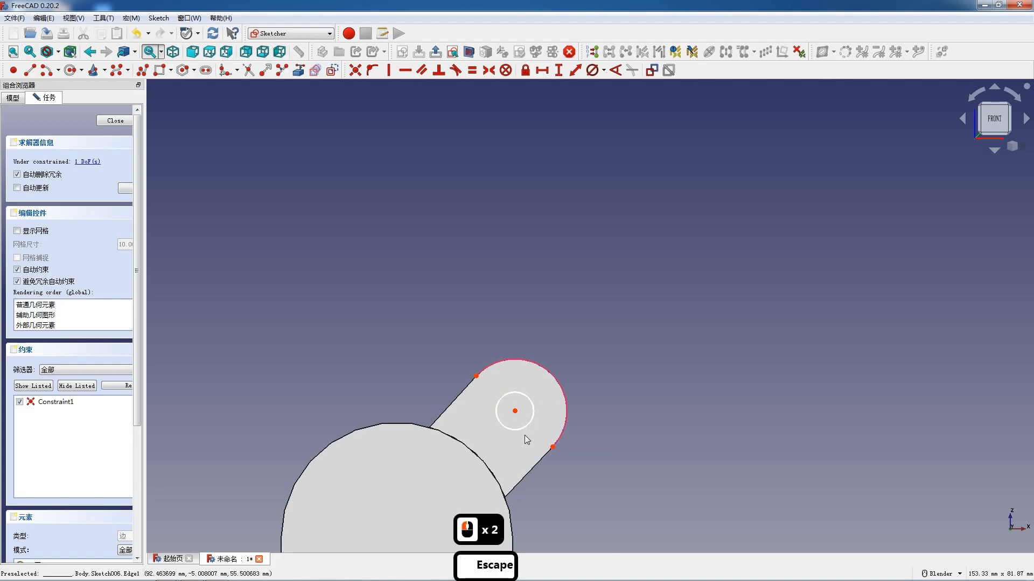
pyautogui.click(521, 429)
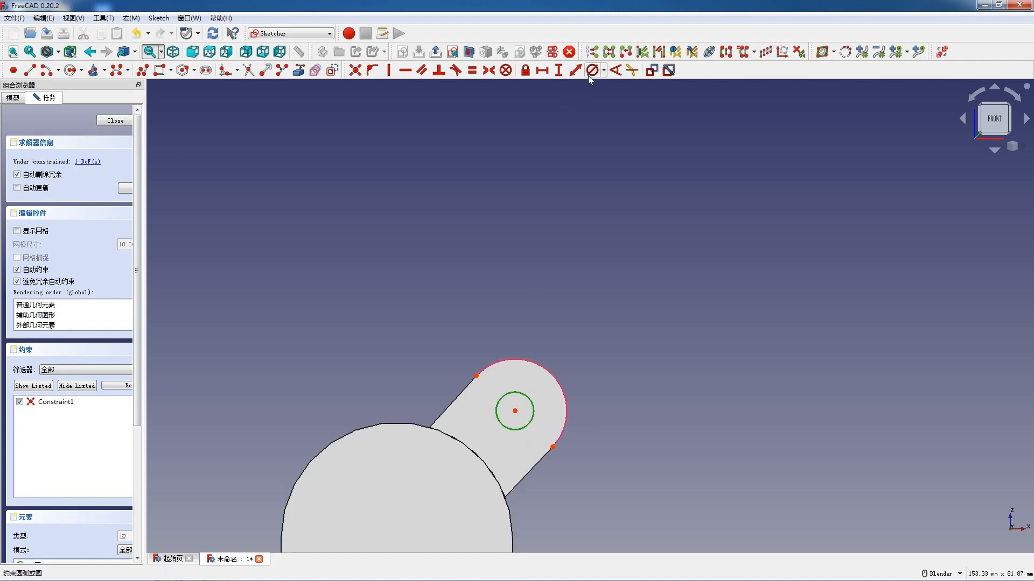
pyautogui.click(590, 70)
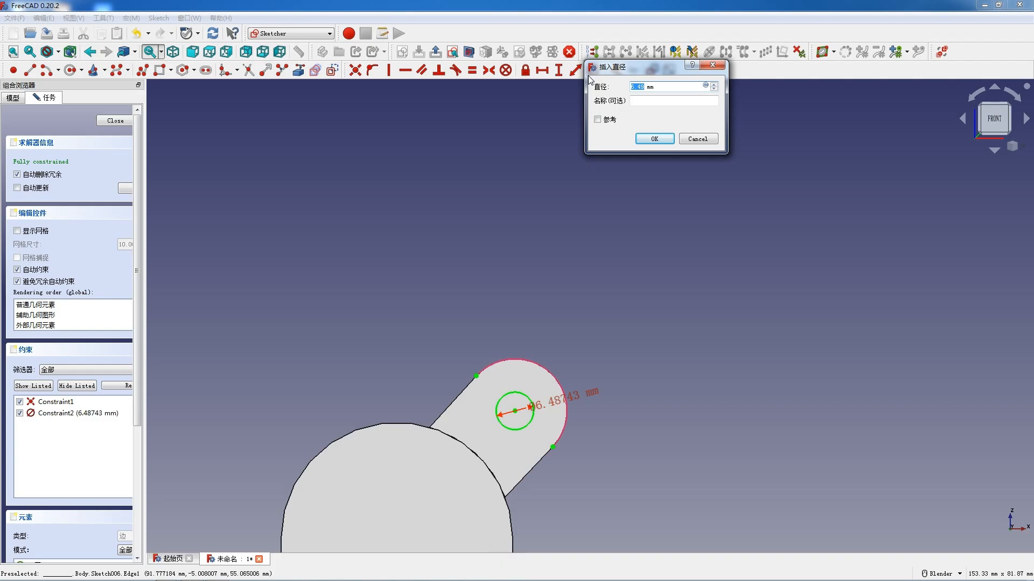
pyautogui.write('8')
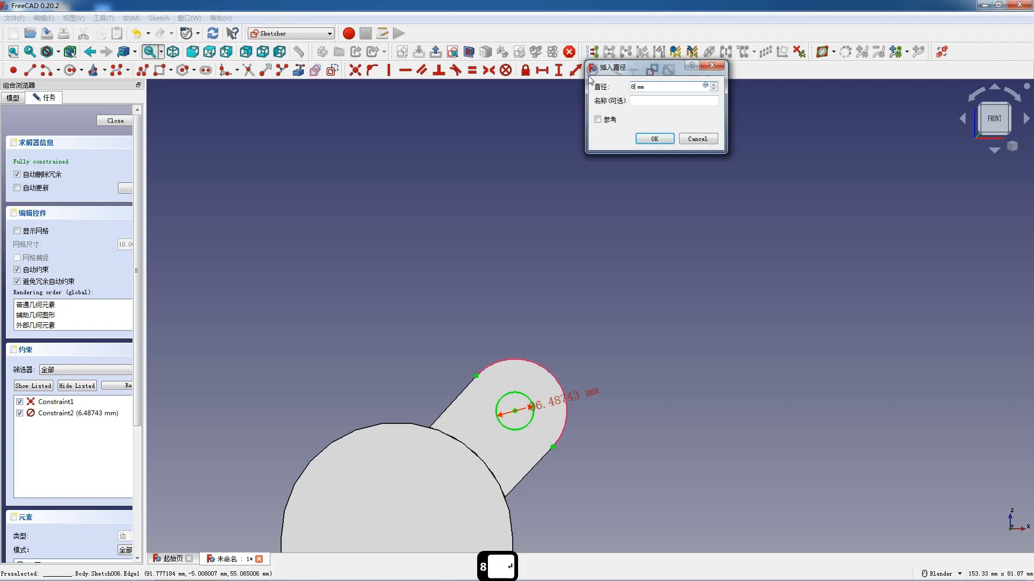
pyautogui.press('Return')
# - Finish the circle sketch and pocket it through all of the tilted lug
pyautogui.click(114, 120)
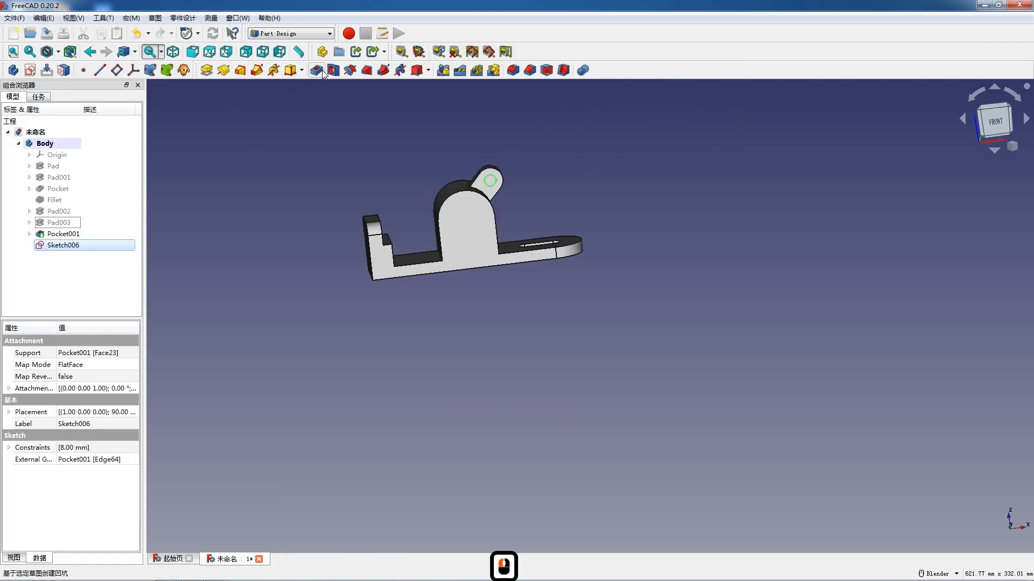
pyautogui.click(110, 161)
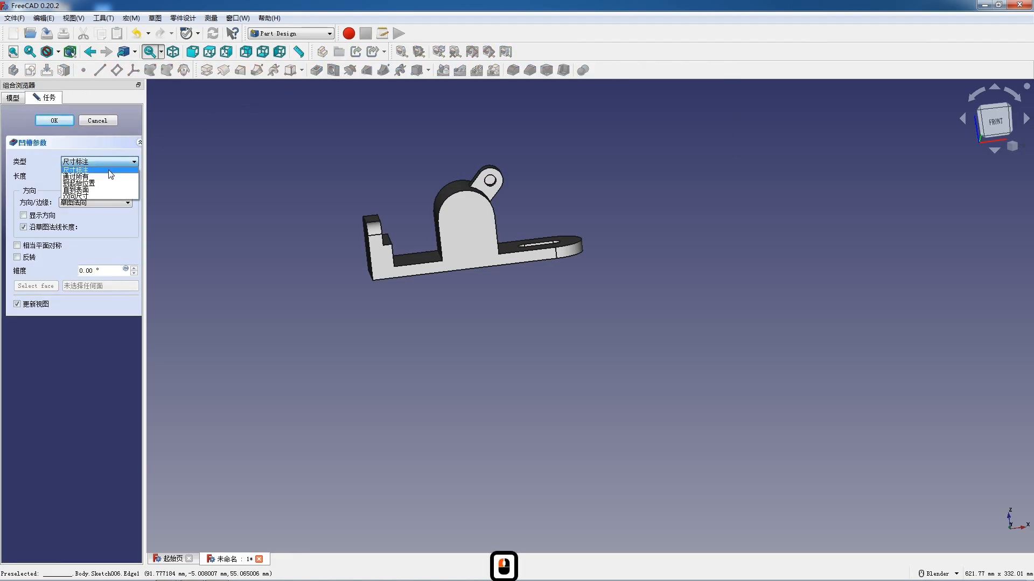
pyautogui.click(109, 176)
pyautogui.click(64, 122)
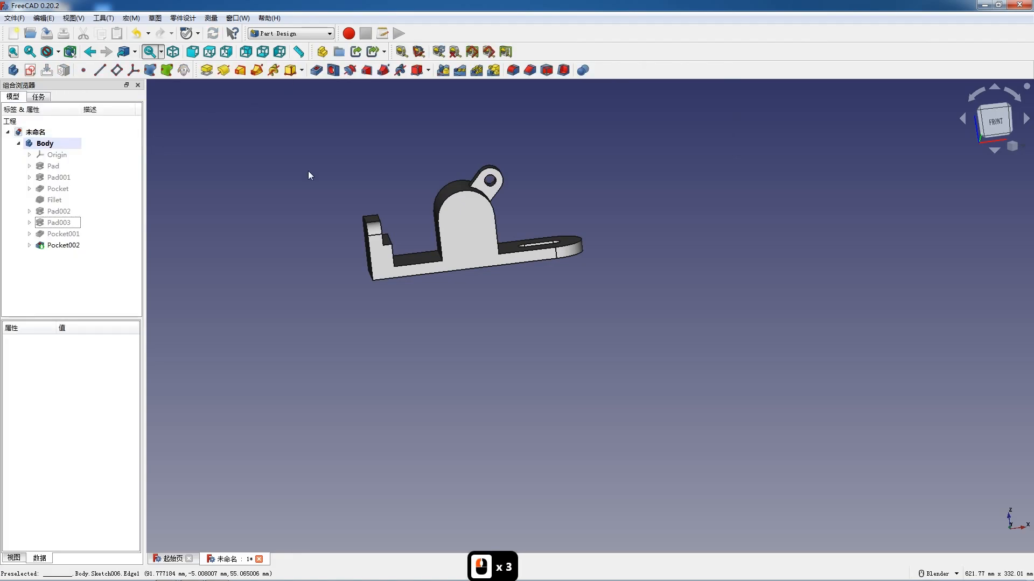
# - Start a sketch on the arch's front face and reference its rounded top edge as external geometry
pyautogui.click(474, 209)
pyautogui.click(29, 72)
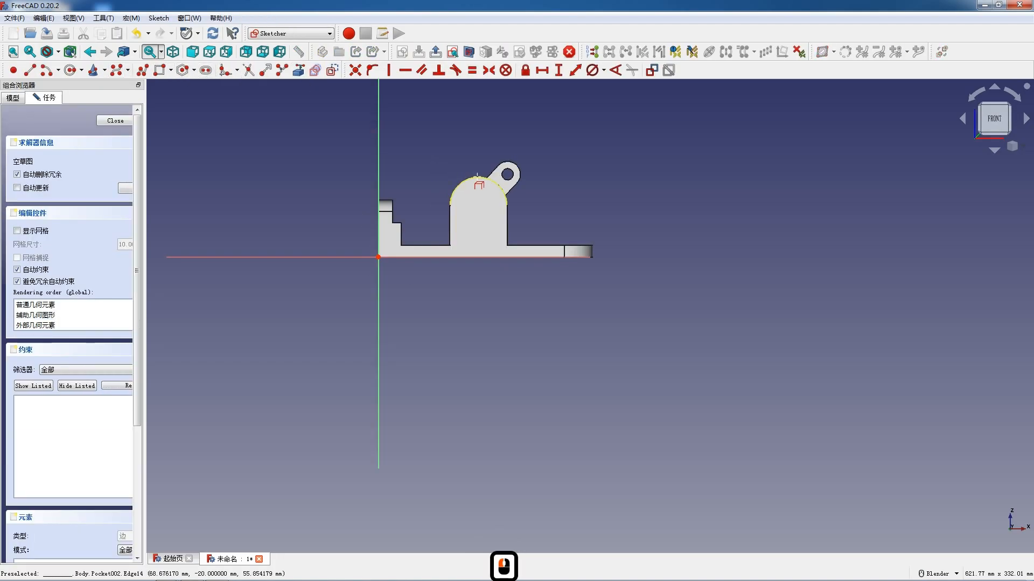
pyautogui.doubleClick(470, 182)
pyautogui.scroll(5, 486, 214)
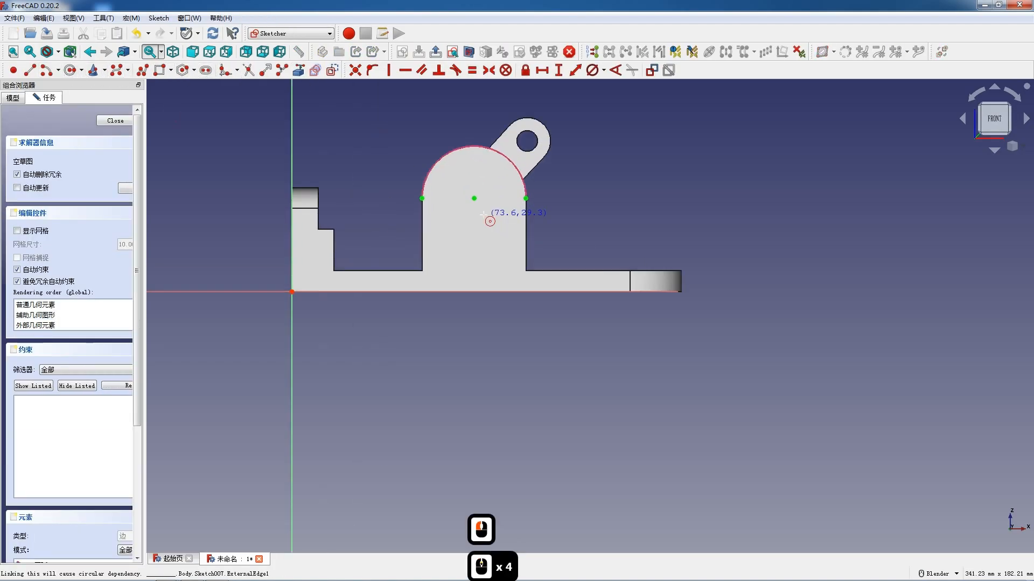
# - Sketch a circle at the centre of the arch's rounded top and set its diameter to 16 mm
pyautogui.click(472, 195)
pyautogui.click(490, 225)
pyautogui.press('Escape')
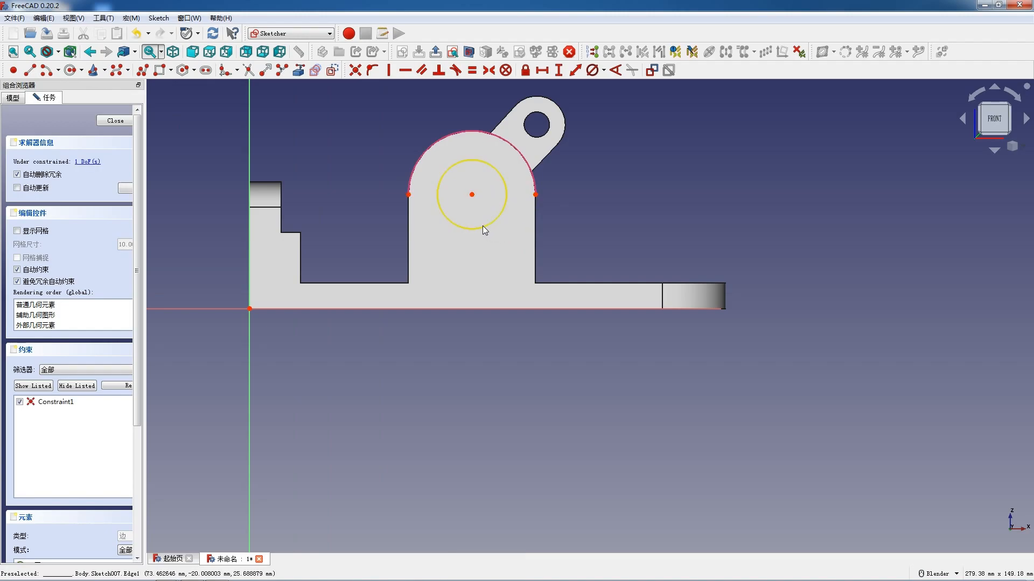
pyautogui.click(483, 227)
pyautogui.click(591, 71)
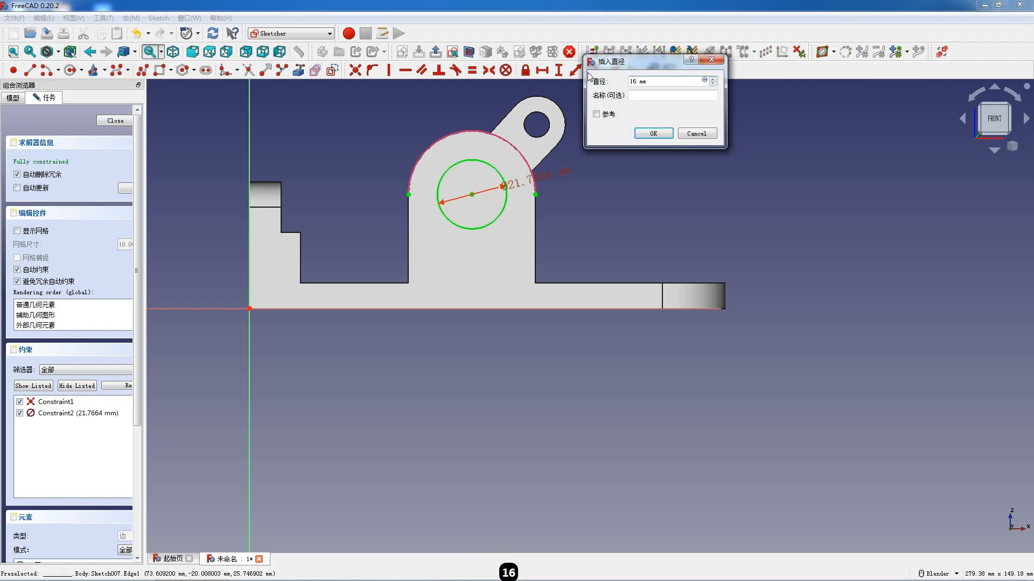
pyautogui.press('Return')
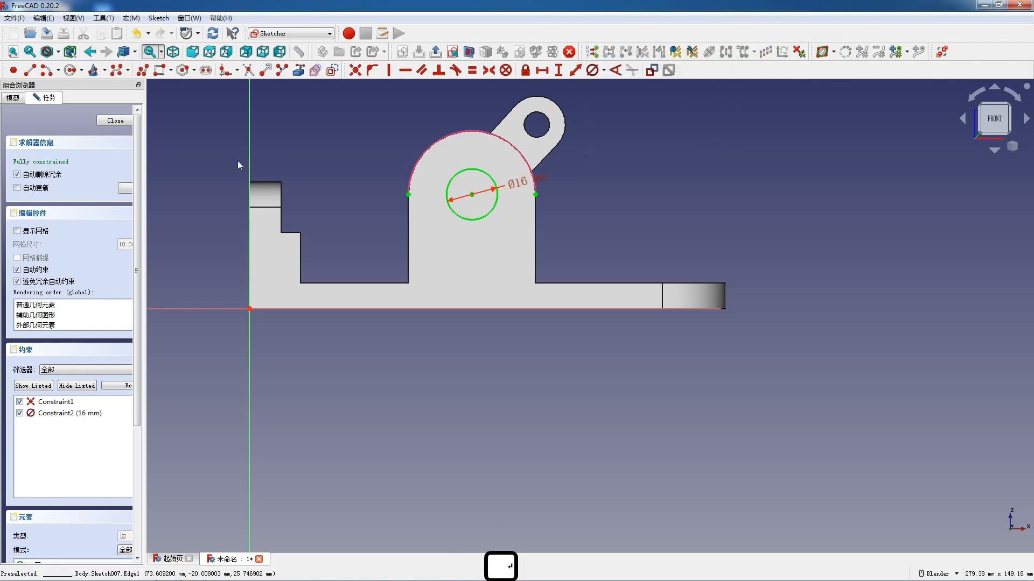
# - Finish the circle sketch and pocket it through all of the arch
pyautogui.click(123, 118)
pyautogui.click(98, 162)
pyautogui.click(84, 176)
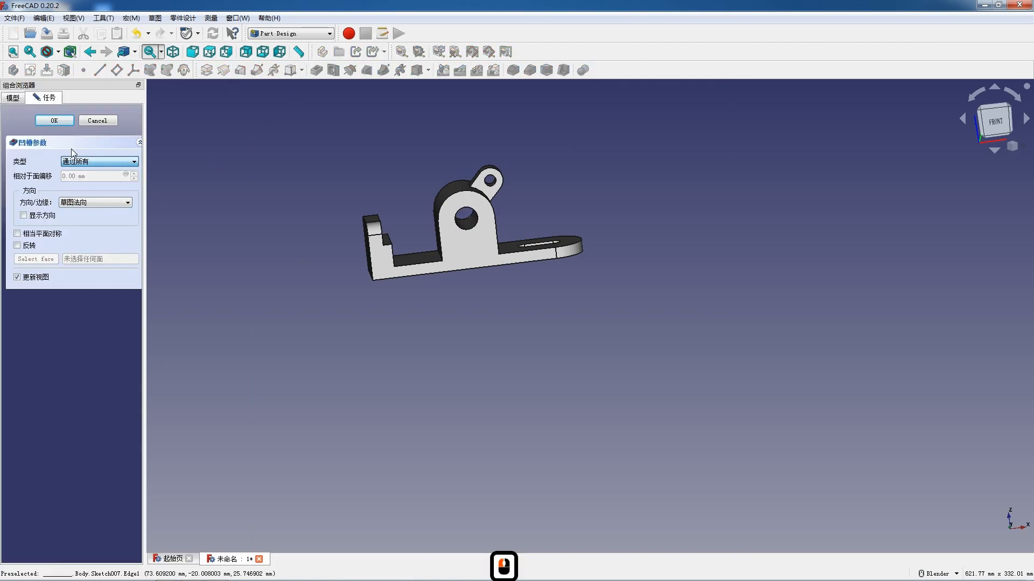
pyautogui.click(55, 121)
# - Start a sketch on the stepped block's outer end face and reference its two rounded corners as external geometry
pyautogui.moveTo(339, 267); pyautogui.dragTo(463, 265, button='middle')
pyautogui.click(335, 244)
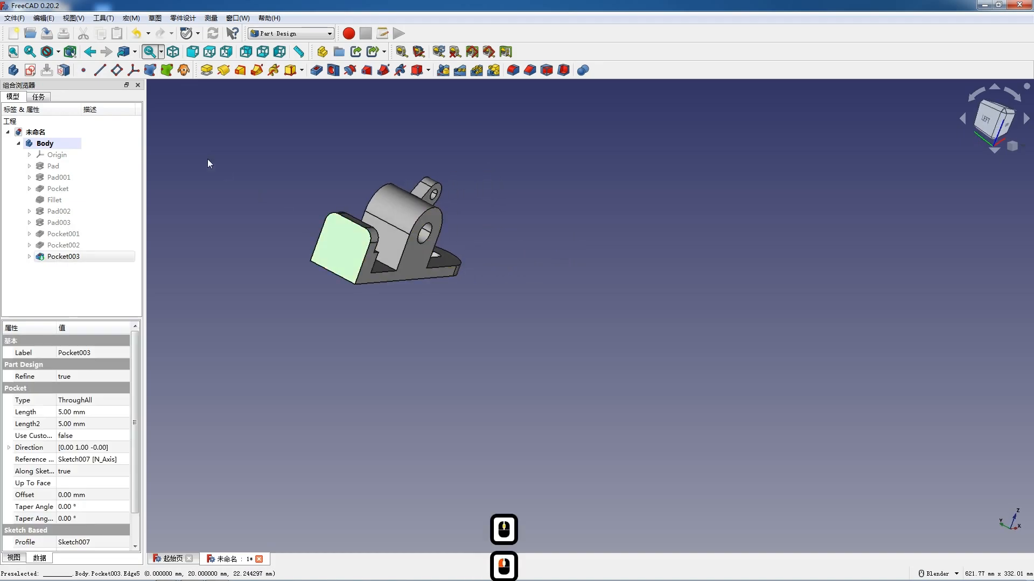
pyautogui.click(31, 70)
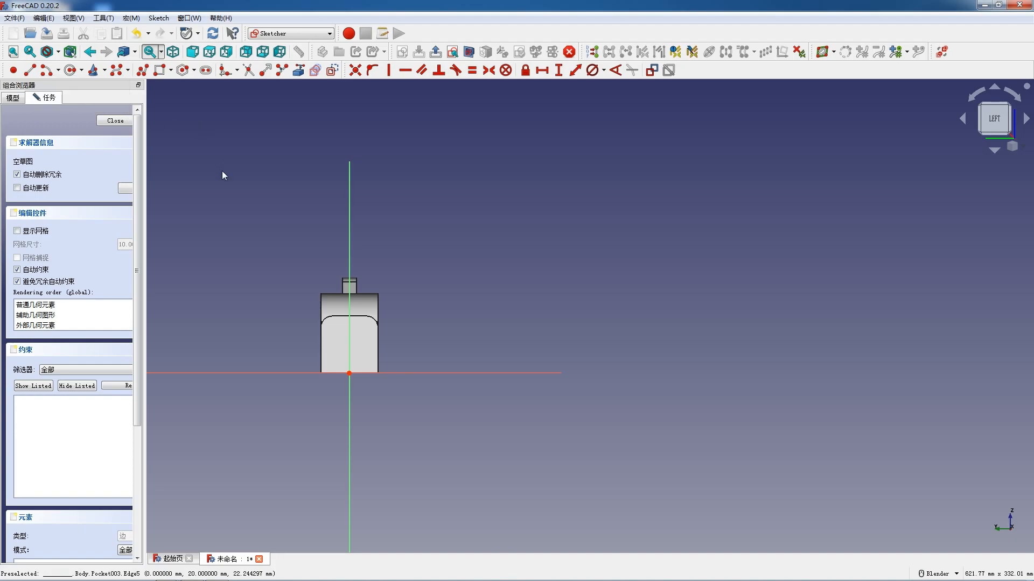
pyautogui.scroll(7, 344, 364)
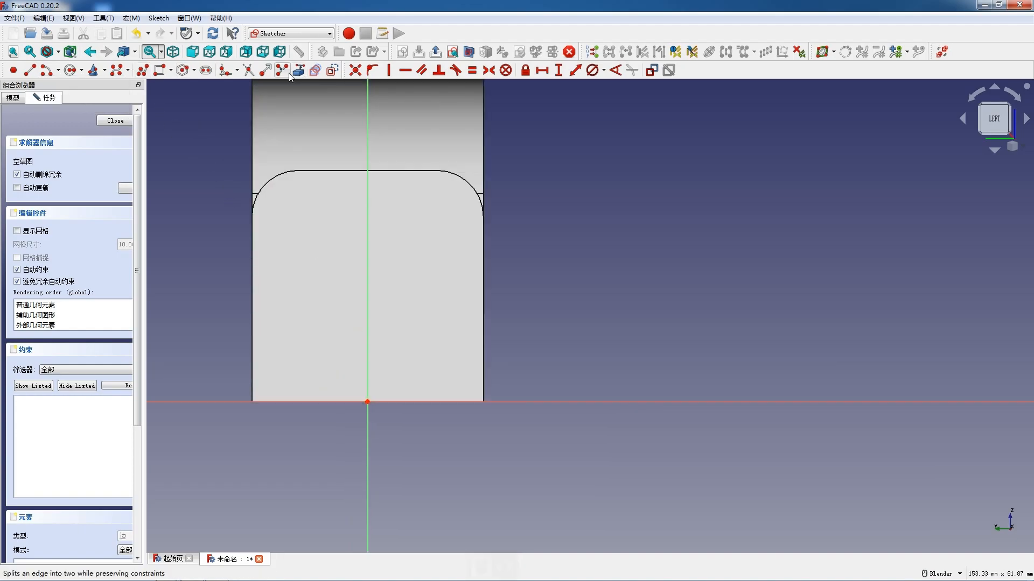
pyautogui.click(273, 178)
pyautogui.click(461, 176)
# - Sketch a circle at the centre of each rounded corner and constrain the two circles to be equal
pyautogui.click(68, 70)
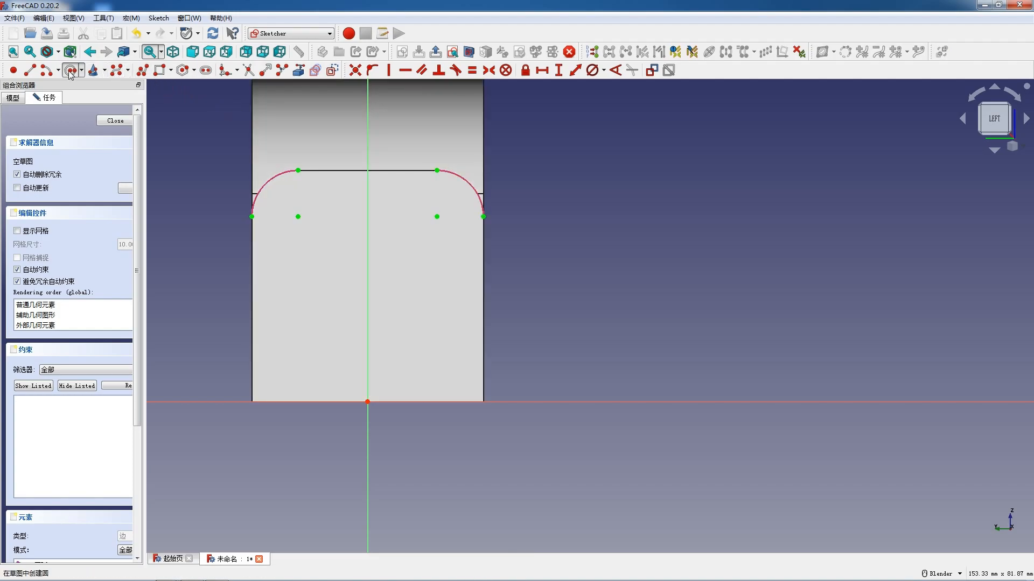
pyautogui.click(306, 225)
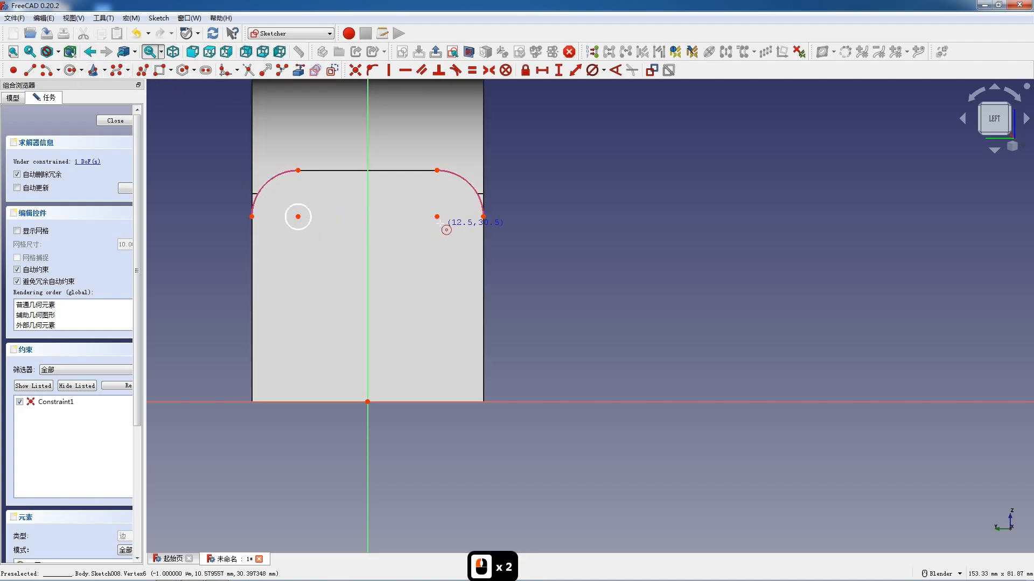
pyautogui.press('Escape')
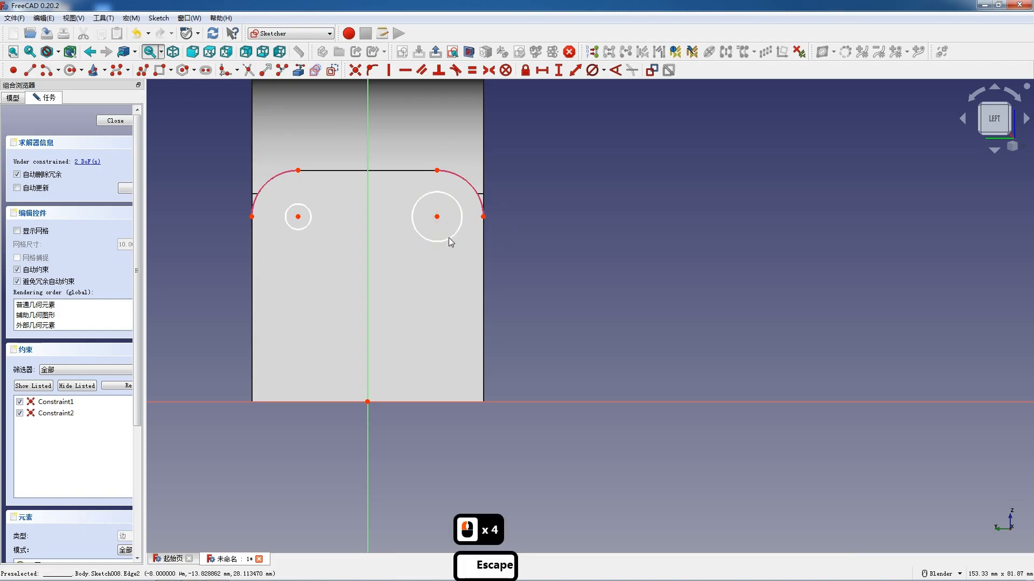
pyautogui.click(422, 238)
pyautogui.click(310, 221)
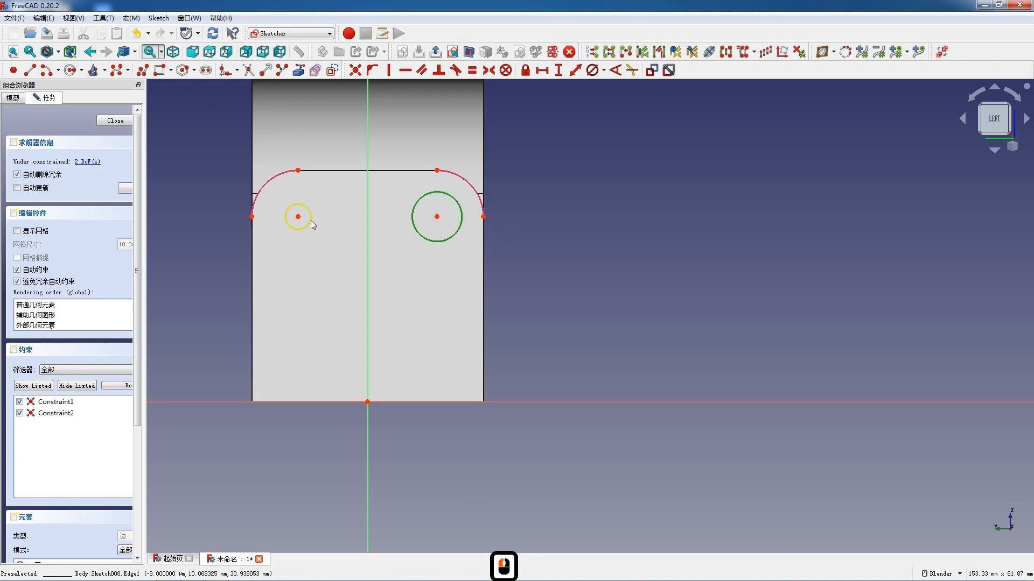
pyautogui.click(472, 70)
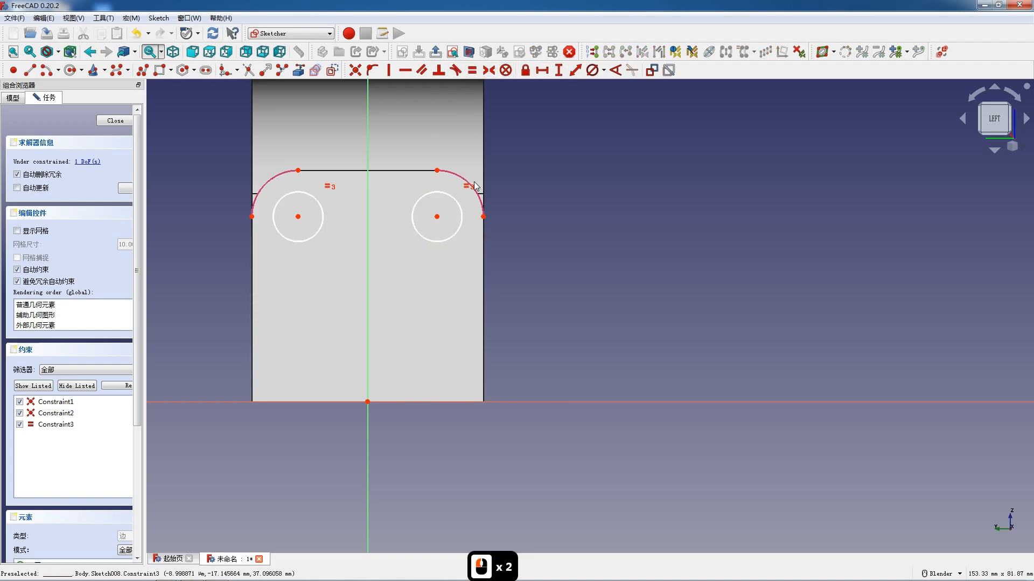
# - Set the diameter of the circle pair on the stepped block's end face to 6 mm
pyautogui.click(457, 205)
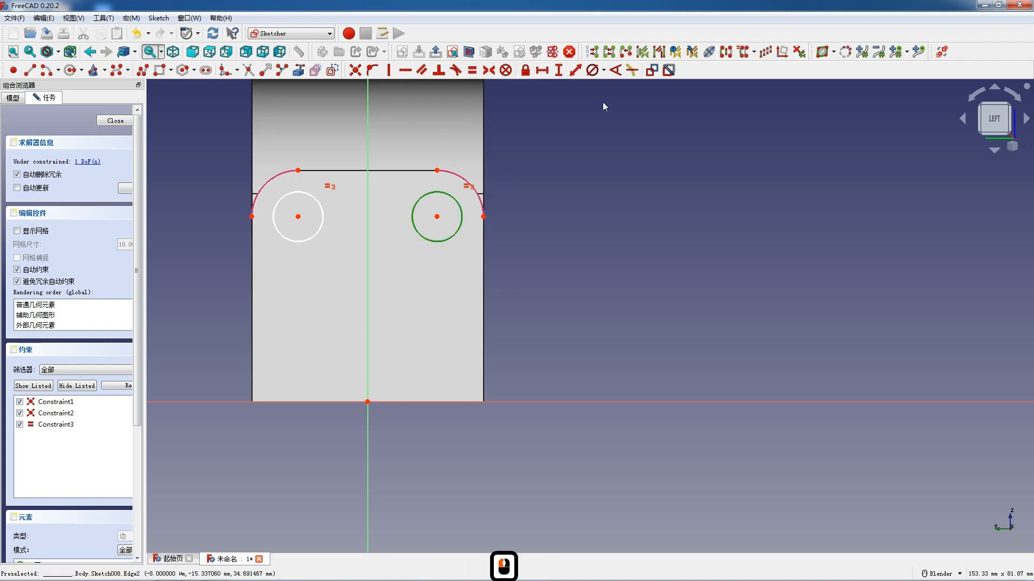
pyautogui.click(592, 71)
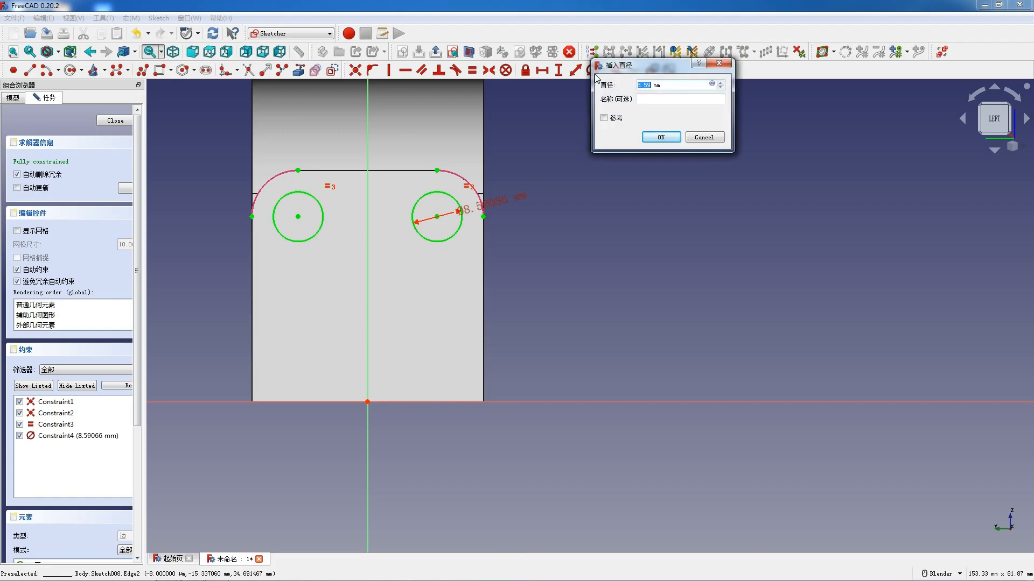
pyautogui.write('6')
pyautogui.press('Return')
# - Finish the two-circle sketch and pocket it 12 mm deep through the stepped block
pyautogui.click(115, 121)
pyautogui.moveTo(354, 193); pyautogui.dragTo(286, 226, button='middle')
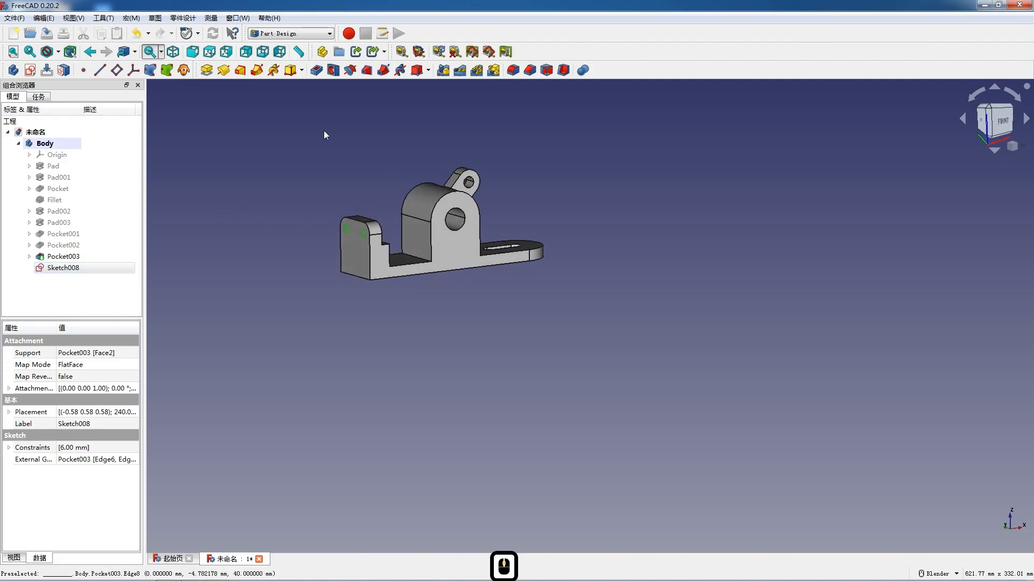
pyautogui.click(317, 70)
pyautogui.scroll(3, 409, 231)
pyautogui.moveTo(304, 258); pyautogui.dragTo(173, 207, button='middle')
pyautogui.click(134, 174)
pyautogui.click(134, 174)
pyautogui.click(135, 173)
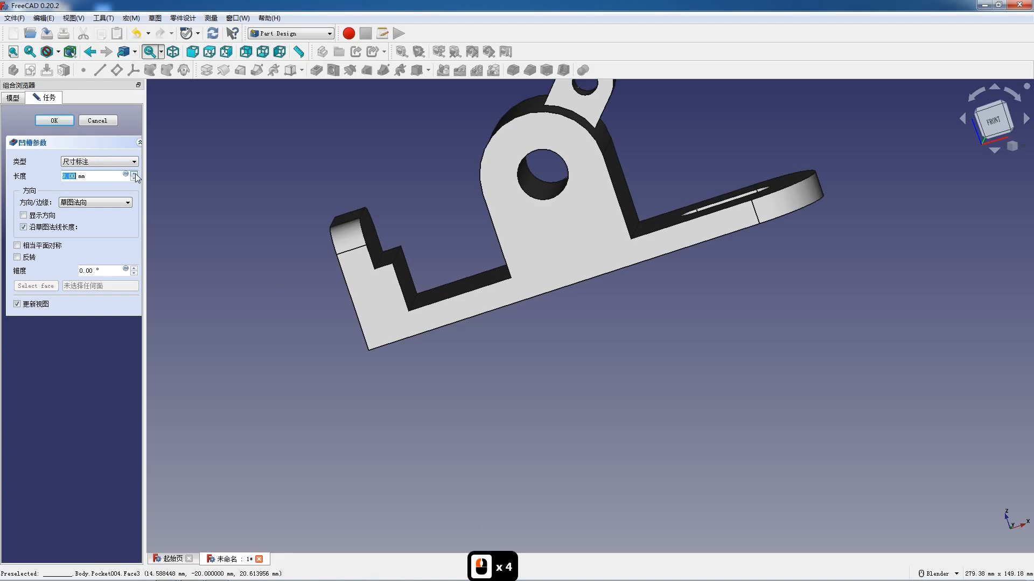
pyautogui.click(55, 120)
# - Show the finished part in front view and switch to the TechDraw workbench
pyautogui.scroll(-4, 438, 191)
pyautogui.scroll(-4, 438, 191)
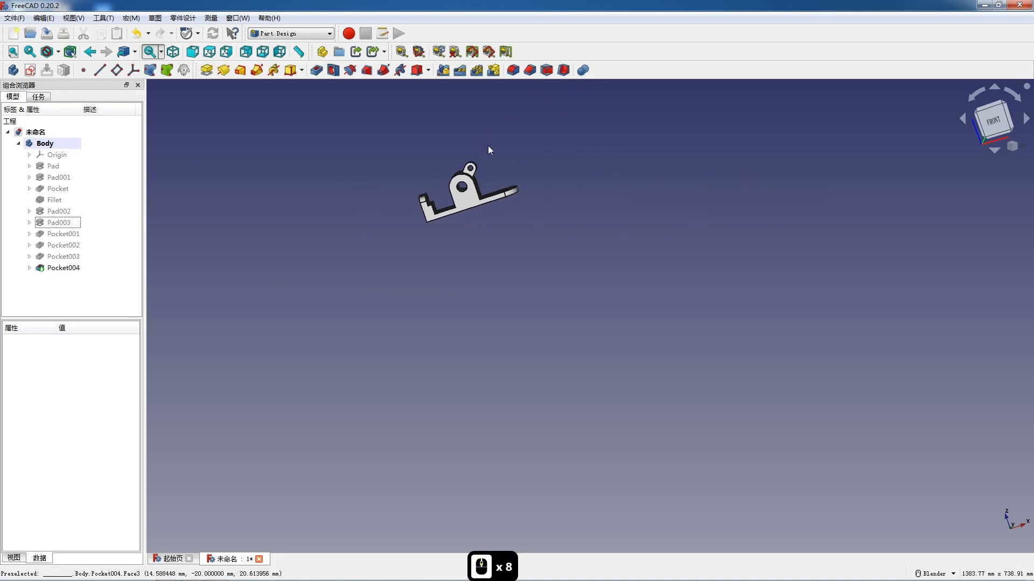
pyautogui.scroll(5, 520, 168)
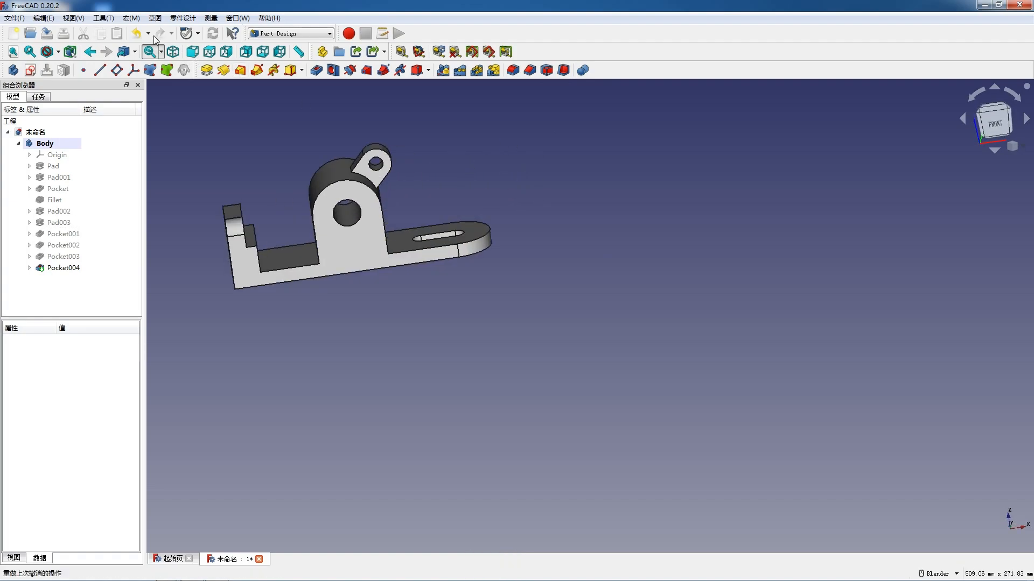
pyautogui.click(192, 52)
pyautogui.click(291, 33)
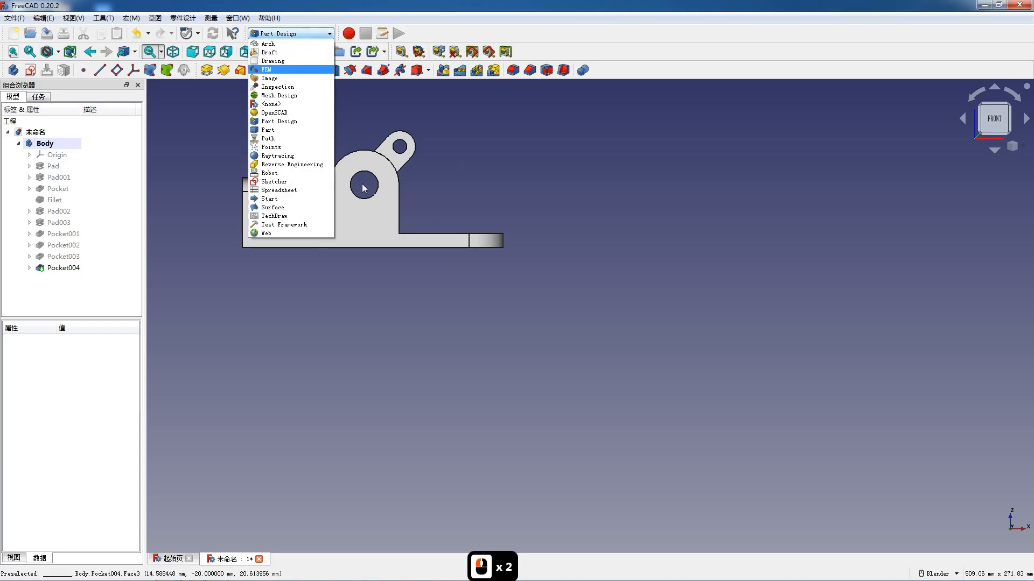
pyautogui.click(291, 218)
pyautogui.click(614, 311)
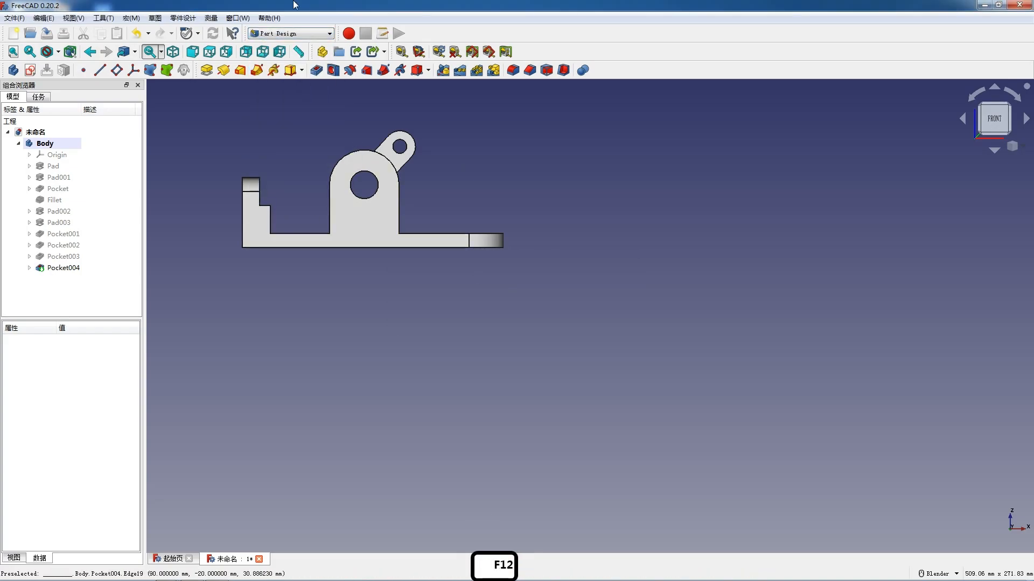
pyautogui.click(301, 34)
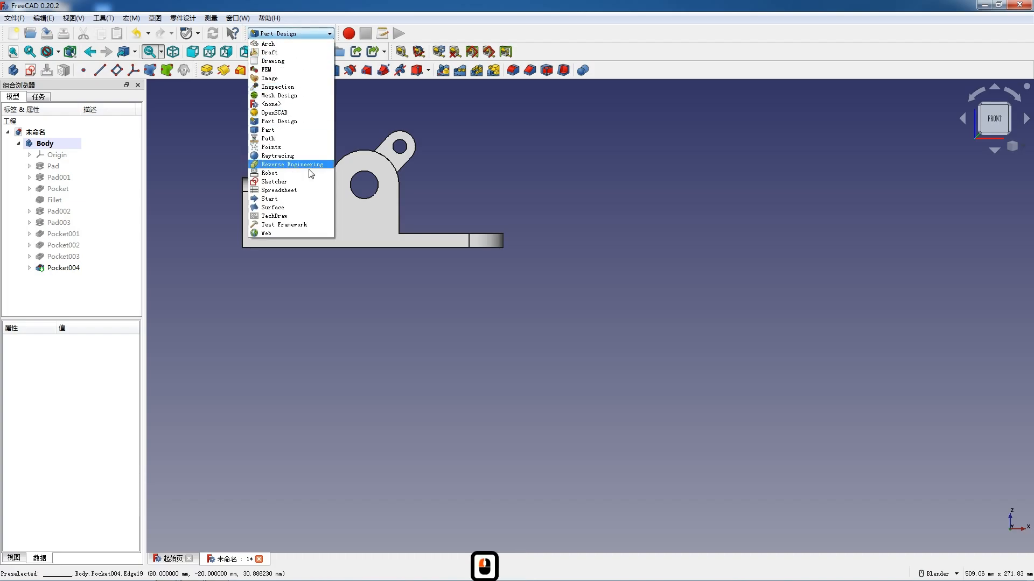
pyautogui.click(300, 216)
# - Insert a drawing page from the template file with the Master's Path title block
pyautogui.click(605, 52)
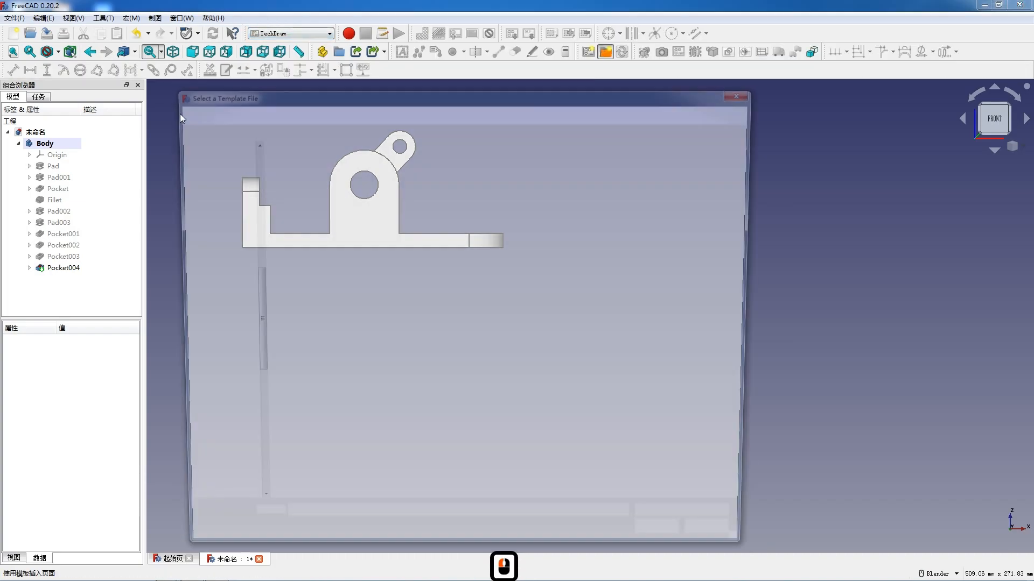
pyautogui.doubleClick(300, 183)
pyautogui.doubleClick(300, 163)
pyautogui.doubleClick(311, 196)
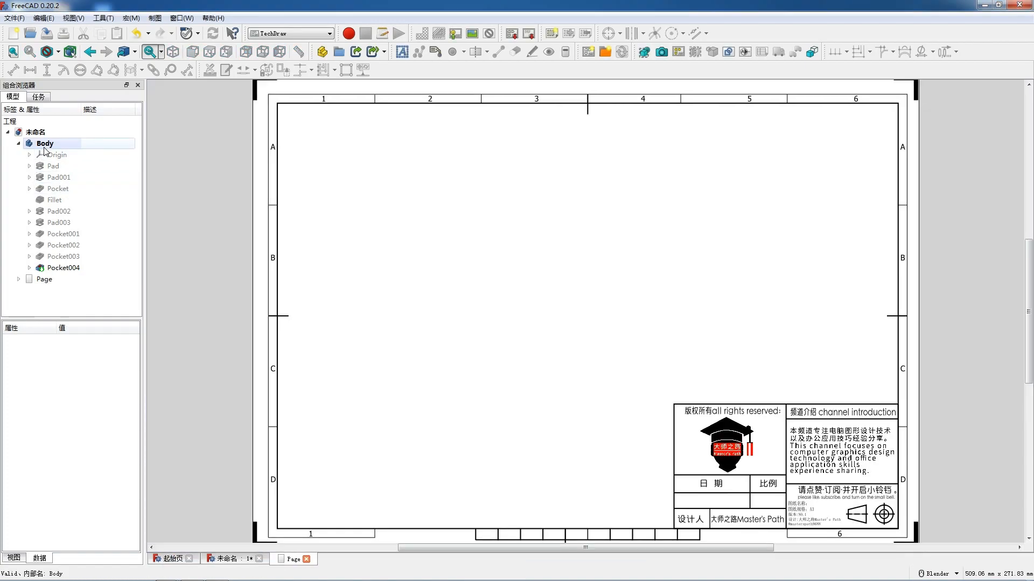
# - Create a projection group of the Body on the page and place its front view in the sheet's upper-left area
pyautogui.click(44, 145)
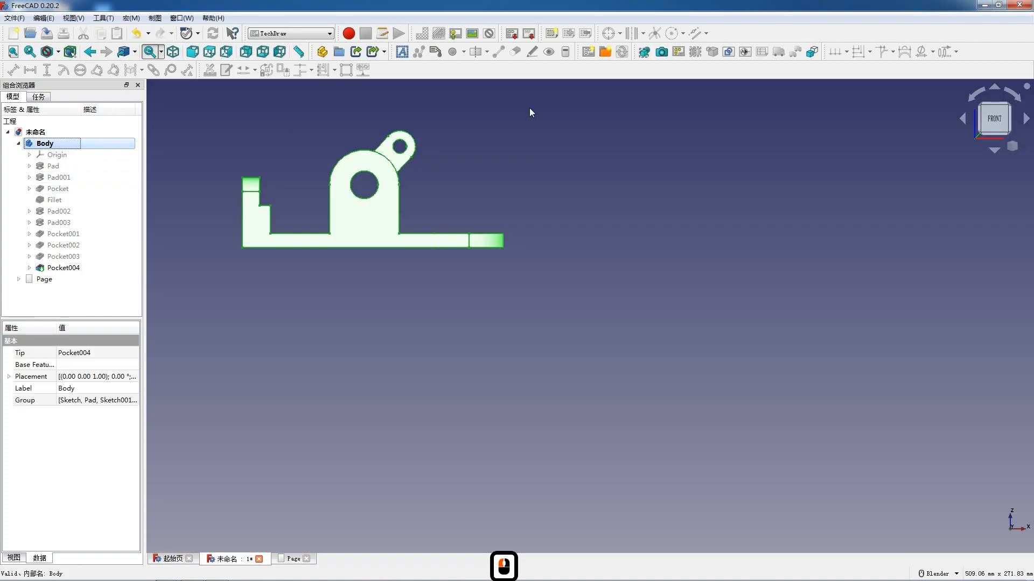
pyautogui.click(676, 60)
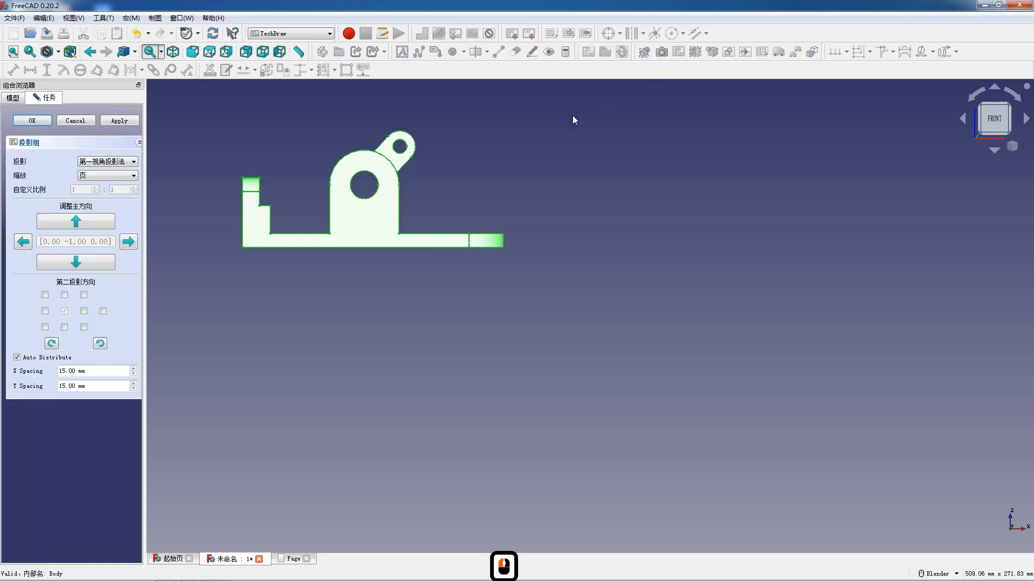
pyautogui.click(14, 99)
pyautogui.doubleClick(53, 284)
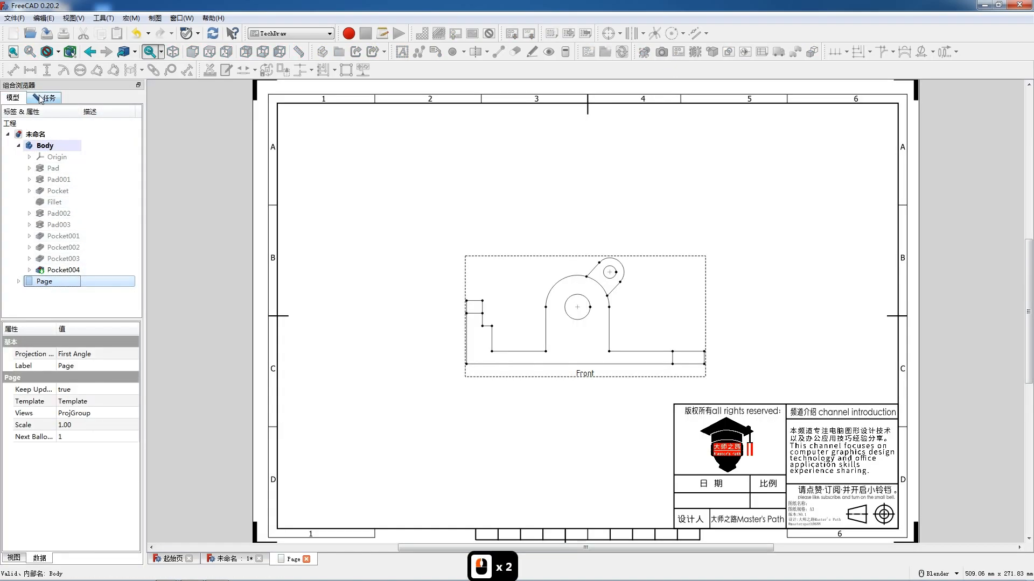
pyautogui.click(43, 98)
pyautogui.moveTo(590, 371); pyautogui.dragTo(453, 255)
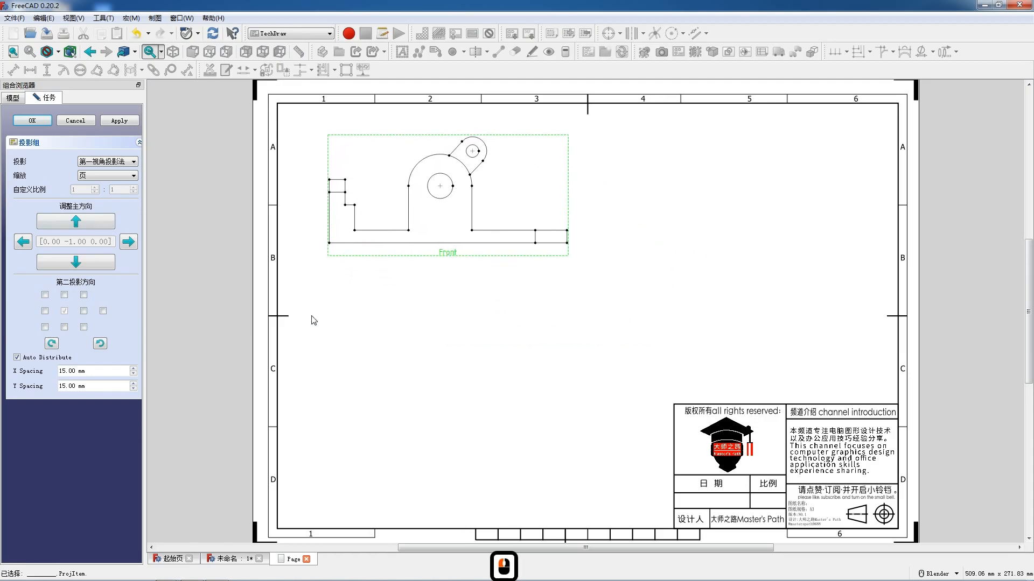
# - Add the top, left and FrontTopLeft isometric projections to the projection group
pyautogui.click(64, 328)
pyautogui.click(83, 312)
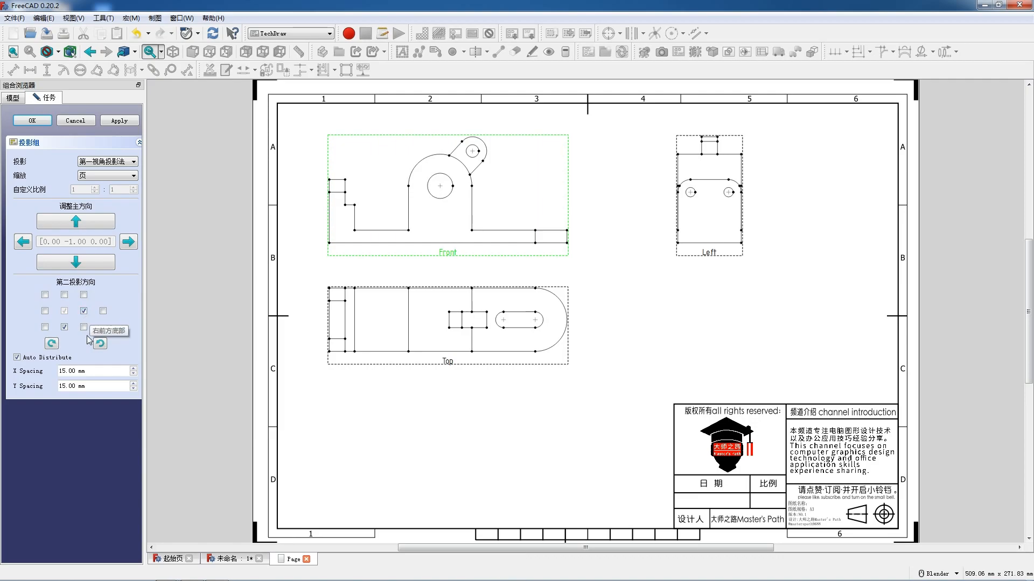
pyautogui.click(83, 327)
# - Arrange the front and top views on the sheet's right half and the left and isometric views on its left half
pyautogui.scroll(-3, 568, 282)
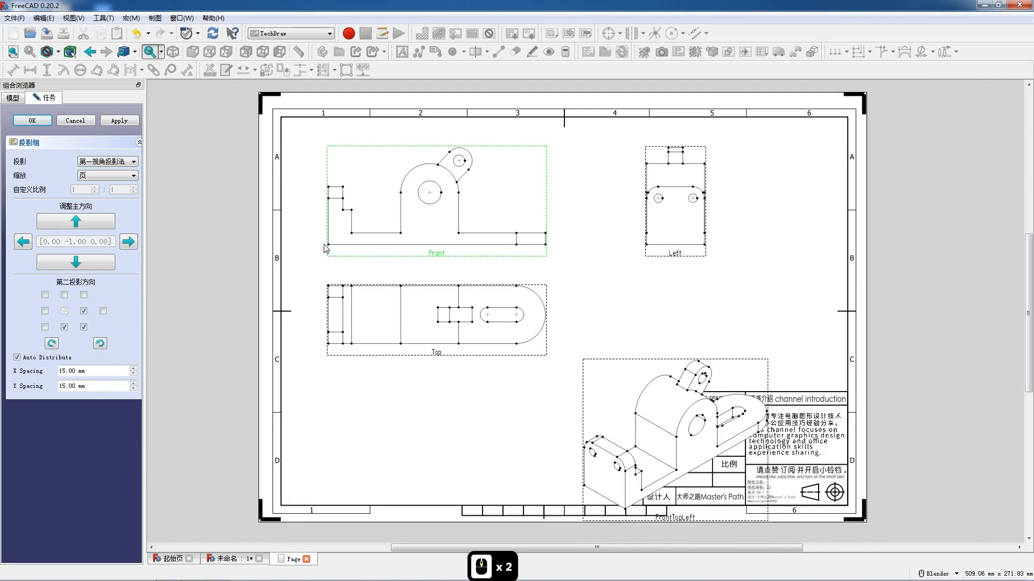
pyautogui.scroll(-2, 632, 250)
pyautogui.moveTo(632, 251); pyautogui.dragTo(550, 250)
pyautogui.click(579, 500)
pyautogui.moveTo(579, 500); pyautogui.dragTo(364, 481)
pyautogui.moveTo(379, 249); pyautogui.dragTo(628, 243)
pyautogui.moveTo(797, 244); pyautogui.dragTo(355, 244)
pyautogui.click(634, 481)
pyautogui.moveTo(633, 481); pyautogui.dragTo(385, 478)
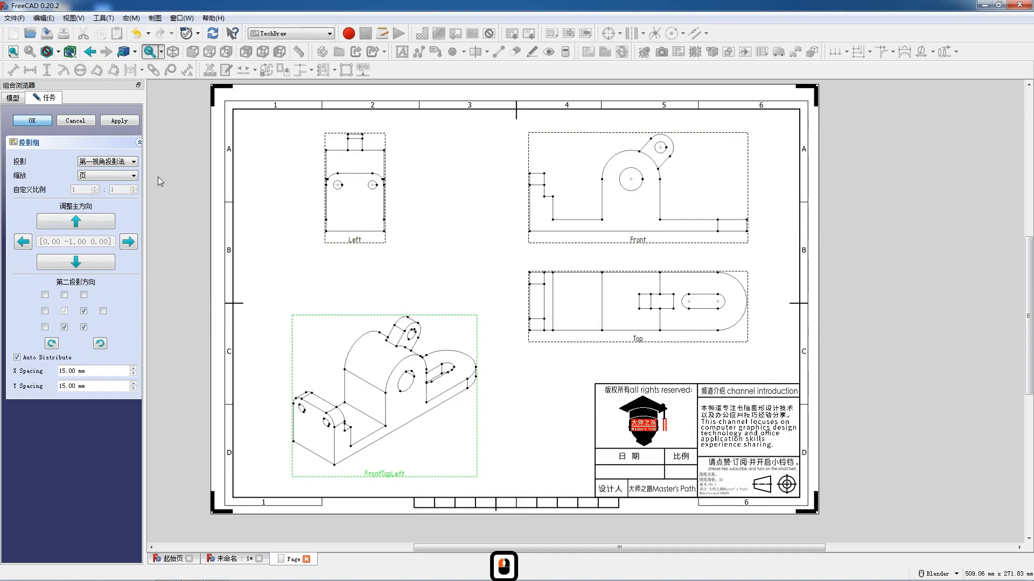
# - Reposition the top view closely below the front view, the left view at the sheet's upper left and the isometric view beneath it
pyautogui.scroll(-3, 385, 234)
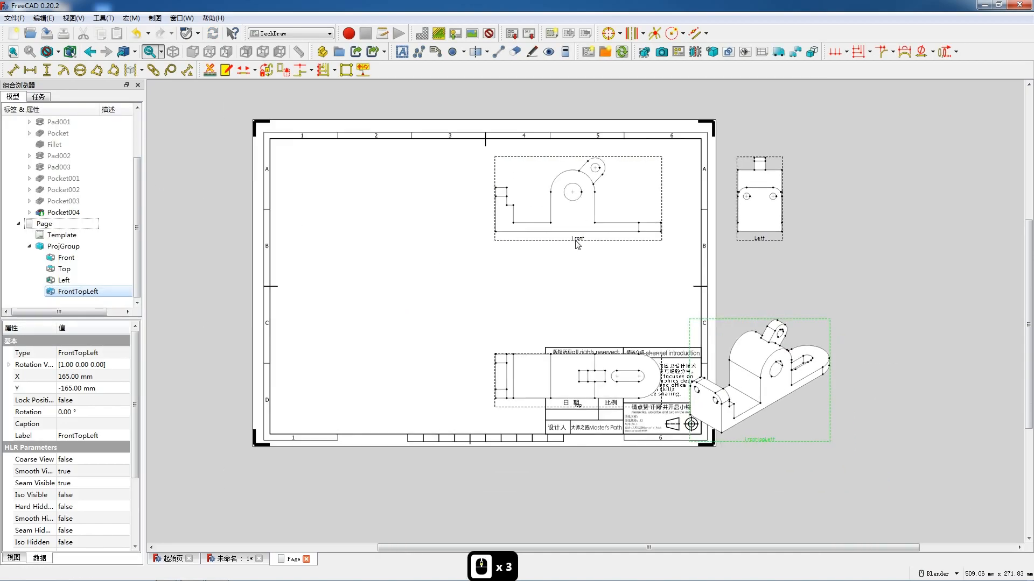
pyautogui.click(590, 235)
pyautogui.moveTo(591, 389); pyautogui.dragTo(590, 331)
pyautogui.moveTo(767, 234); pyautogui.dragTo(371, 243)
pyautogui.moveTo(754, 428); pyautogui.dragTo(379, 412)
# - Lock the position of the FrontTopLeft isometric view by setting its lock property to true
pyautogui.click(86, 401)
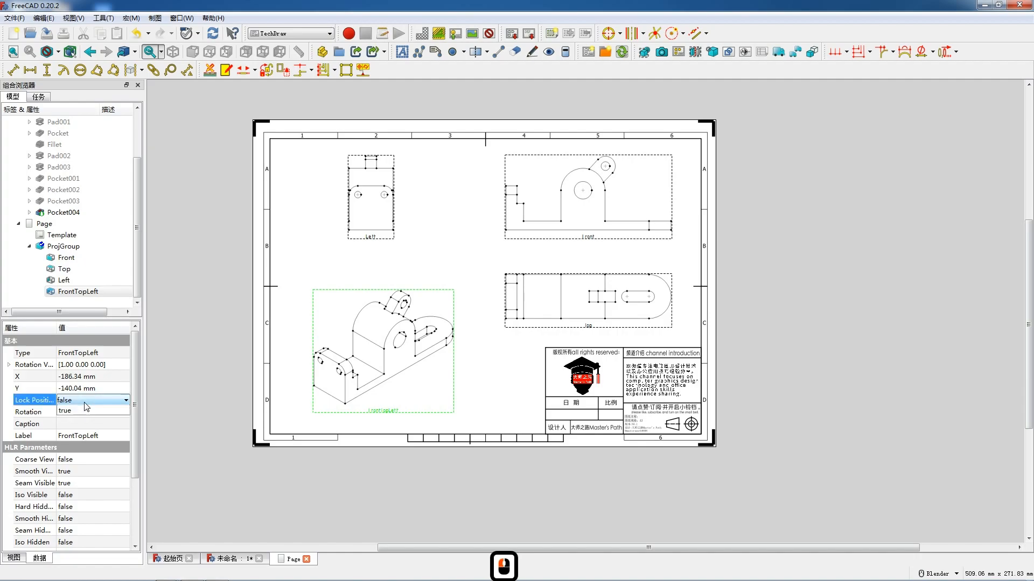
pyautogui.click(88, 401)
pyautogui.click(86, 423)
pyautogui.click(84, 511)
pyautogui.click(84, 511)
# - Set both Lock Position and Hard Hidden to true for the left view
pyautogui.click(369, 244)
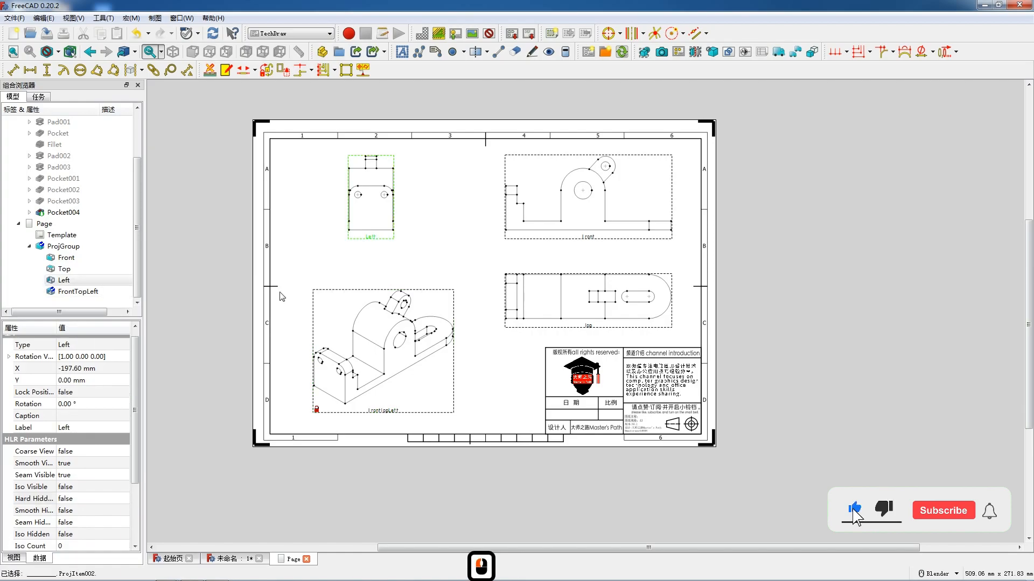
pyautogui.click(86, 392)
pyautogui.click(89, 392)
pyautogui.click(86, 413)
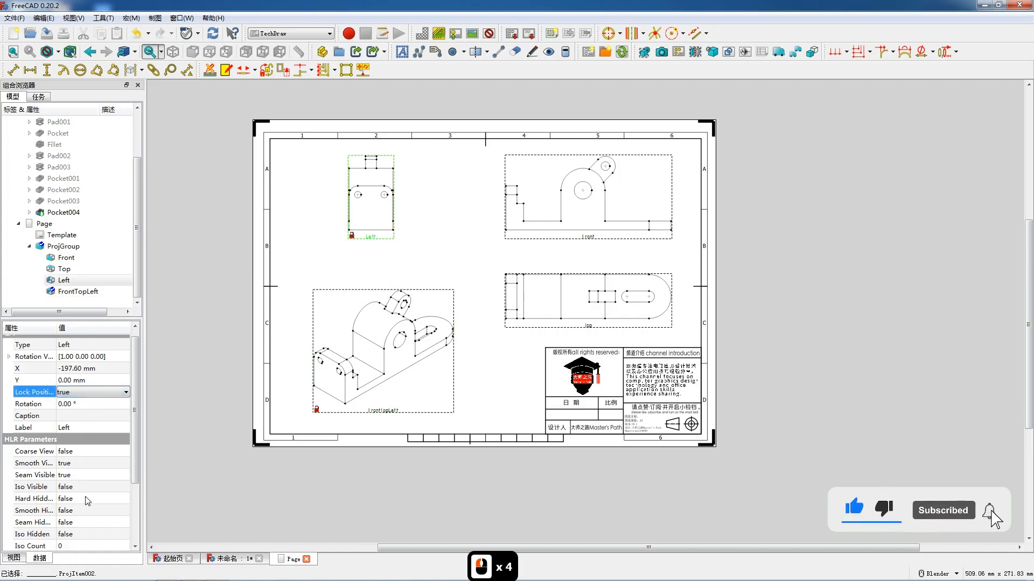
pyautogui.click(86, 500)
pyautogui.click(86, 500)
pyautogui.click(86, 520)
# - Lock the top view's position and turn on its Hard Hidden lines by setting both properties to true
pyautogui.click(586, 308)
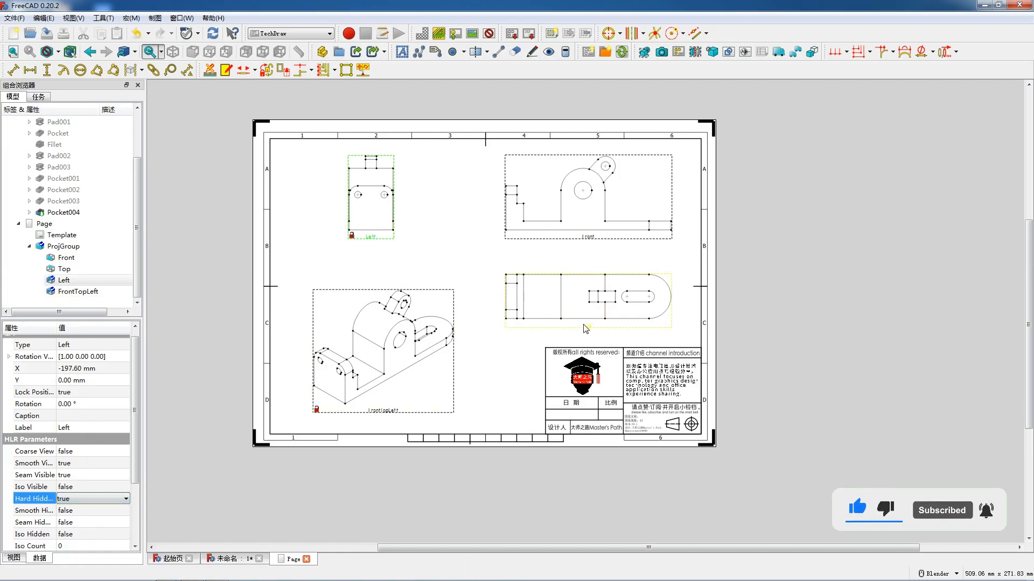
pyautogui.click(86, 392)
pyautogui.click(89, 392)
pyautogui.click(86, 413)
pyautogui.click(86, 498)
pyautogui.click(87, 499)
pyautogui.click(87, 520)
# - Set the front view's Hard Hidden property to true
pyautogui.click(590, 245)
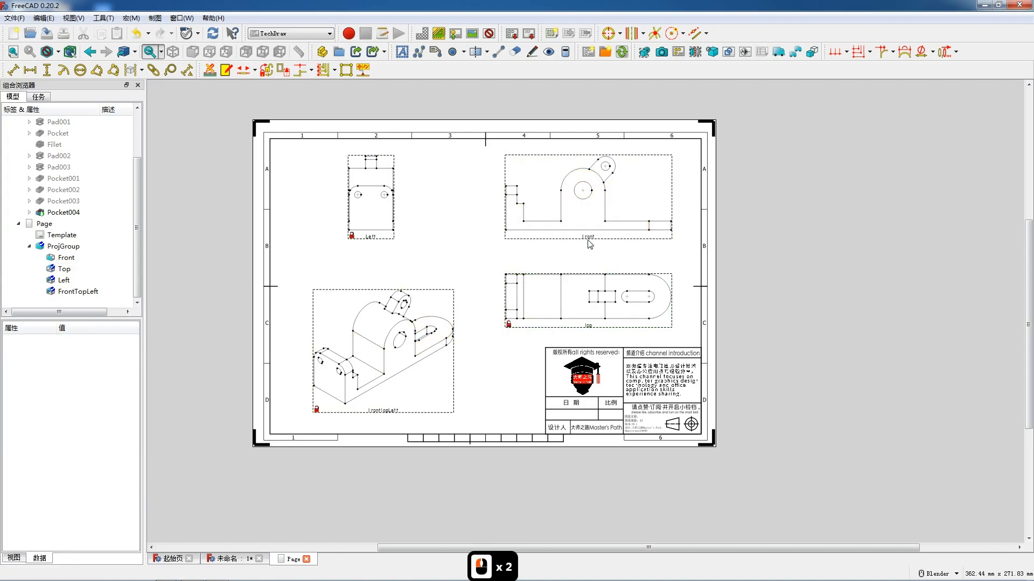
pyautogui.click(590, 245)
pyautogui.click(81, 507)
pyautogui.click(80, 507)
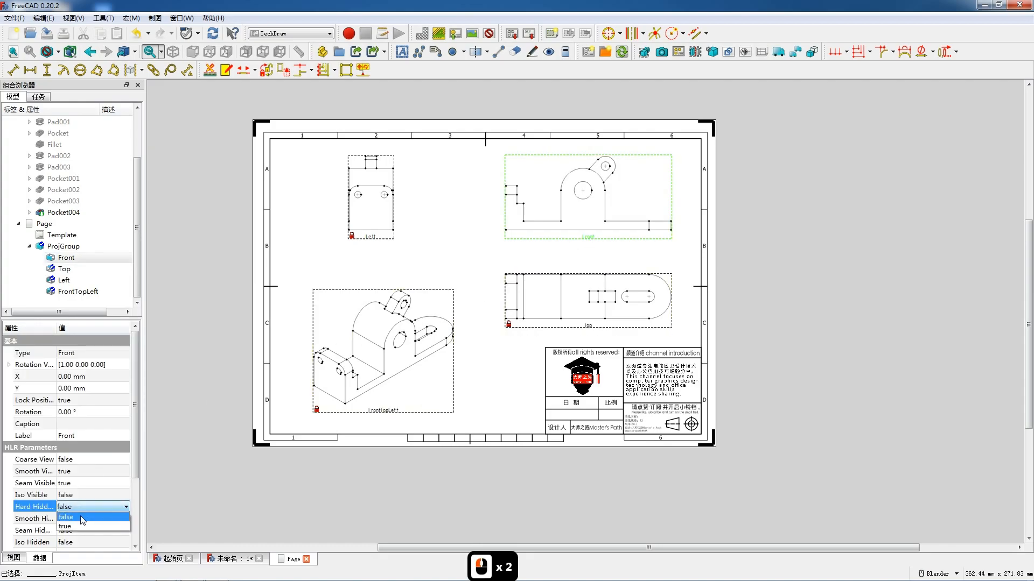
pyautogui.click(81, 528)
# - Add radius dimensions to the tilted lug's outer arc and its hole in the front view, placing both labels above the lug
pyautogui.scroll(8, 628, 179)
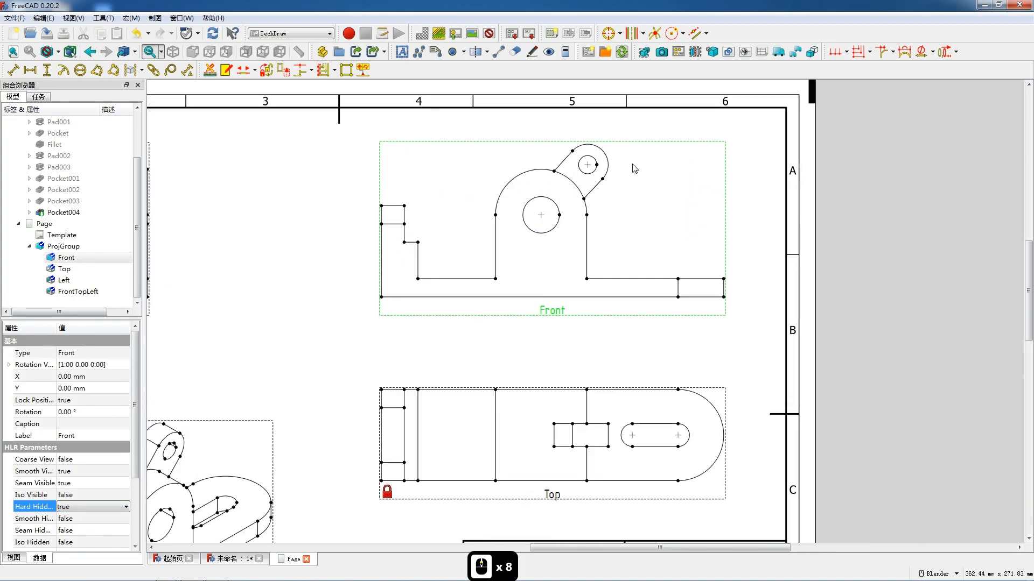
pyautogui.click(590, 143)
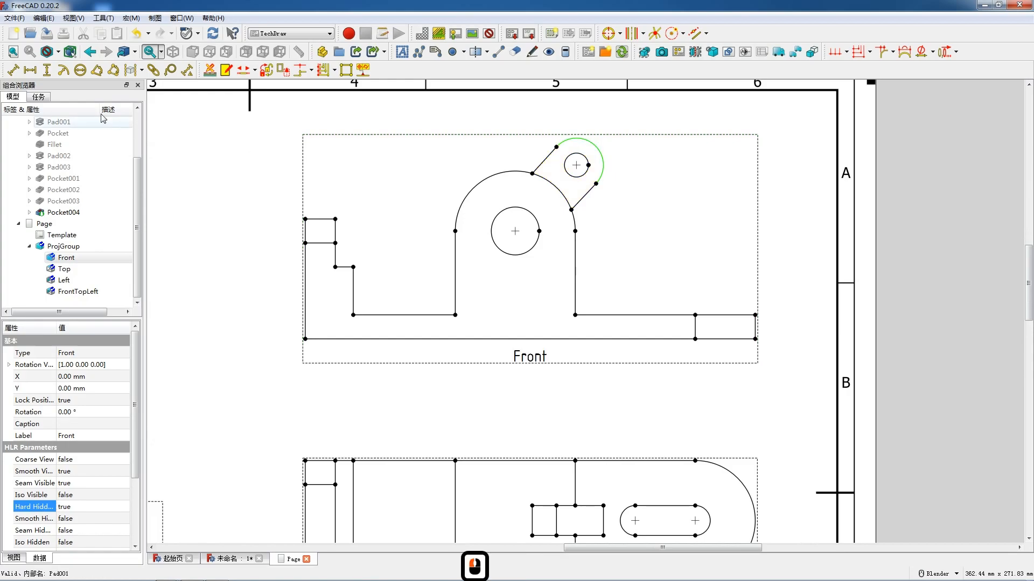
pyautogui.click(65, 69)
pyautogui.moveTo(532, 246); pyautogui.dragTo(624, 118)
pyautogui.click(577, 156)
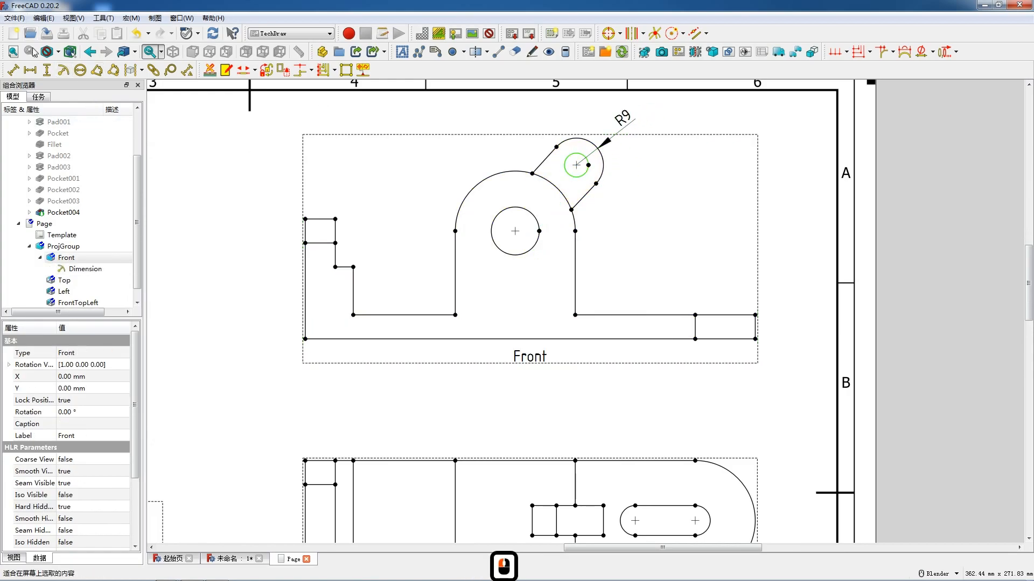
pyautogui.click(65, 70)
pyautogui.moveTo(538, 246); pyautogui.dragTo(585, 118)
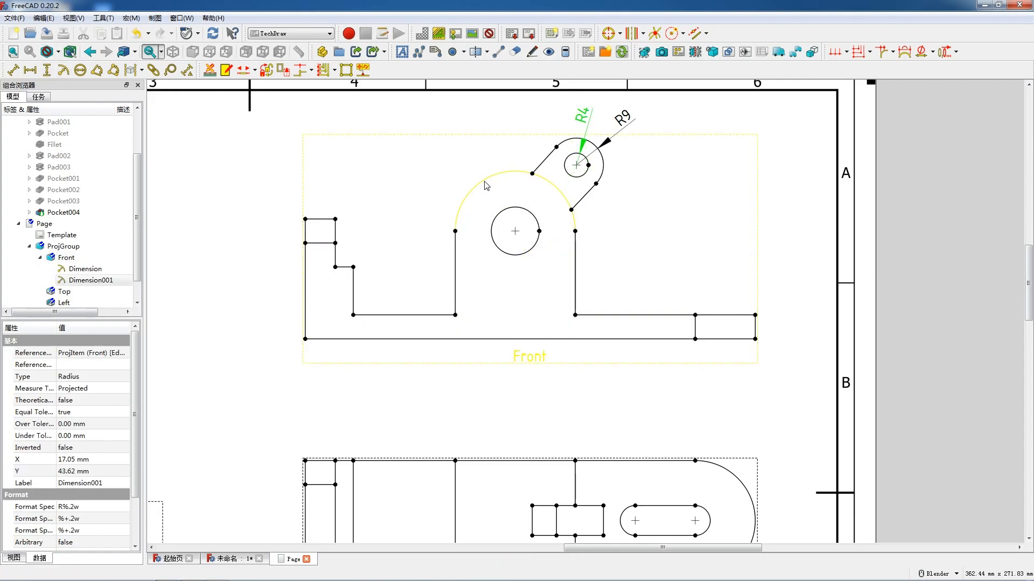
# - Add radius dimensions to the arch's outer arc and its large hole, placing both labels at the arch's upper left
pyautogui.click(486, 186)
pyautogui.click(68, 71)
pyautogui.moveTo(533, 248); pyautogui.dragTo(445, 160)
pyautogui.click(507, 210)
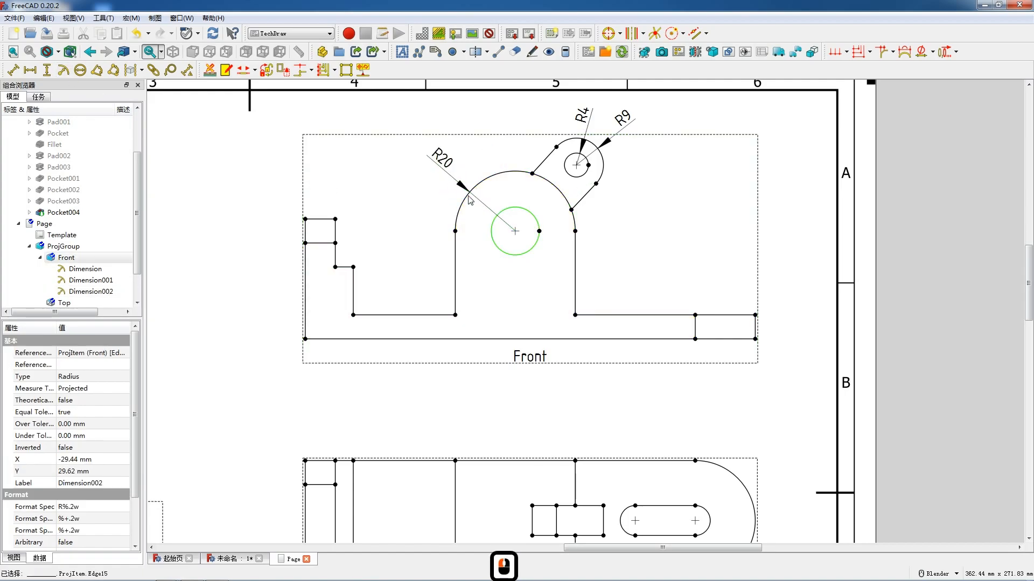
pyautogui.click(63, 72)
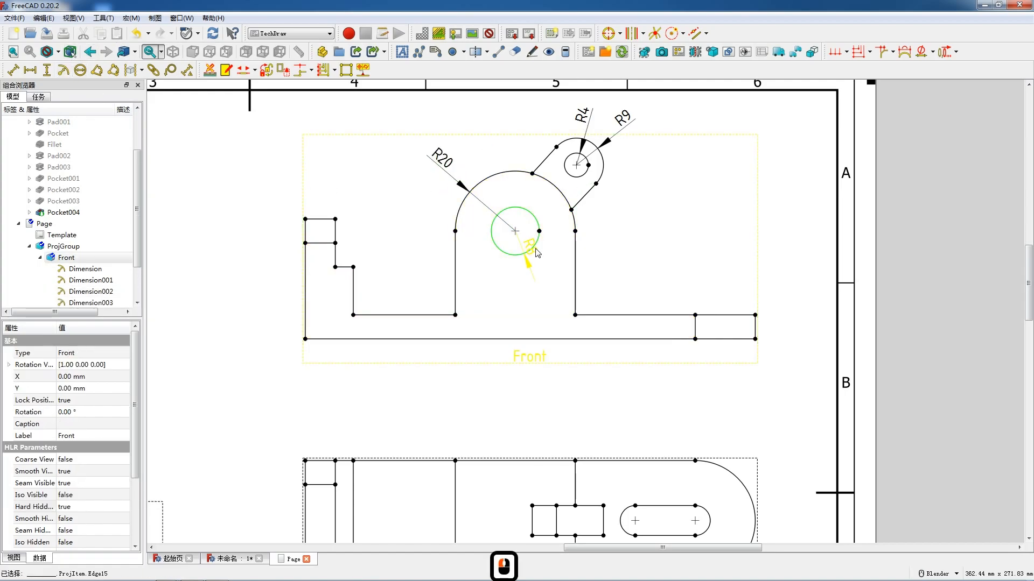
pyautogui.moveTo(527, 245); pyautogui.dragTo(498, 165)
# - Adjust the four radius labels so those of the arch and the lug are clearly spaced around their arcs
pyautogui.click(444, 166)
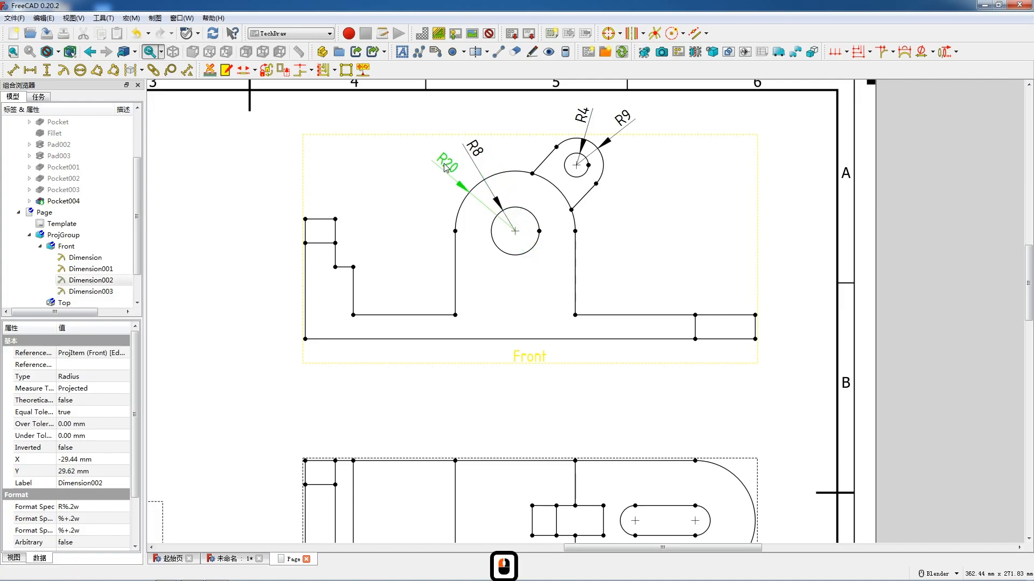
pyautogui.click(472, 148)
pyautogui.moveTo(584, 121); pyautogui.dragTo(613, 141)
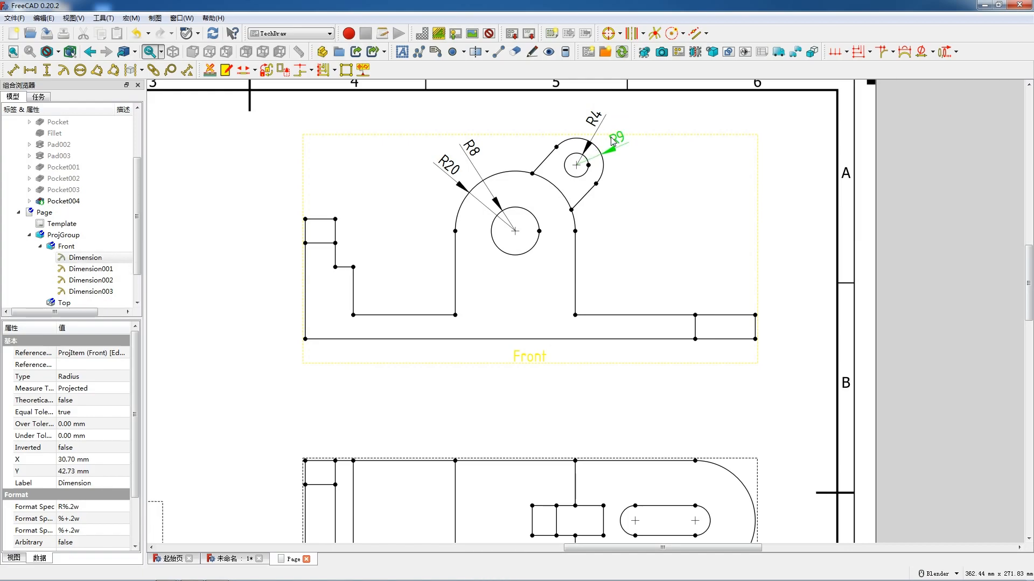
pyautogui.moveTo(603, 123); pyautogui.dragTo(607, 125)
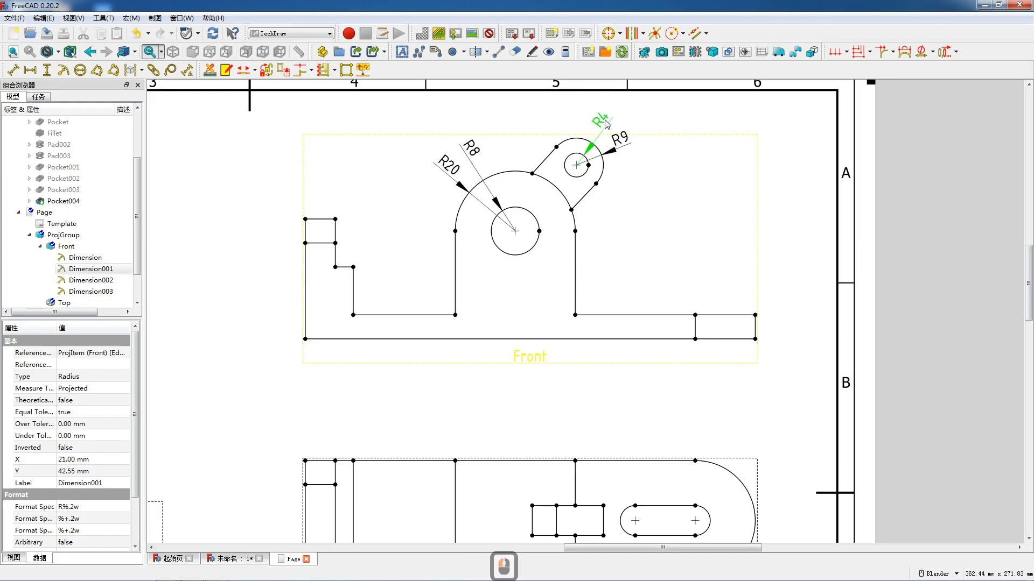
# - Add horizontal dimensions to the stepped block's top edge and its lower step edge, placing each above its edge
pyautogui.scroll(2, 531, 230)
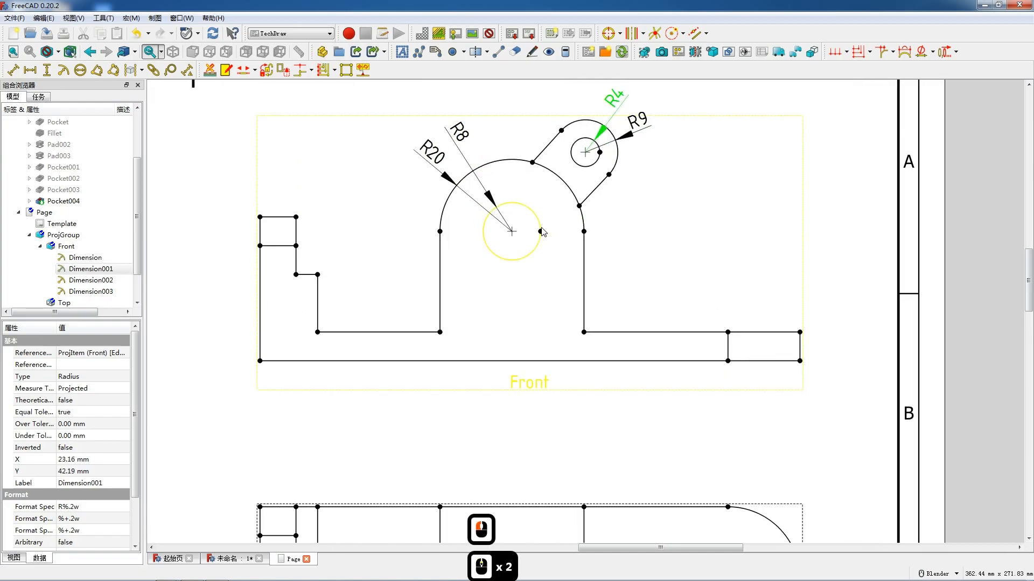
pyautogui.click(280, 218)
pyautogui.hotkey('shift', 'h')
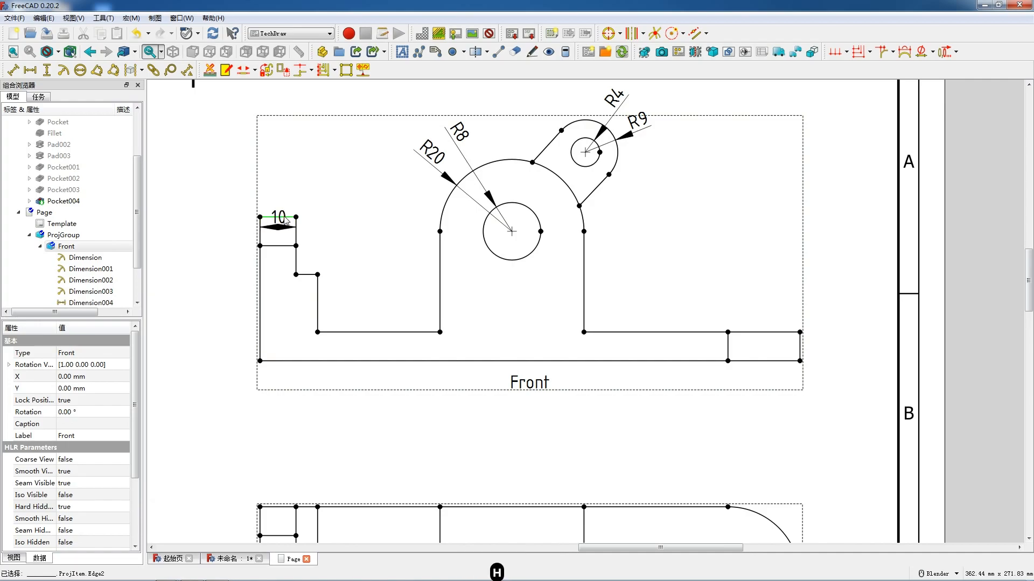
pyautogui.click(308, 274)
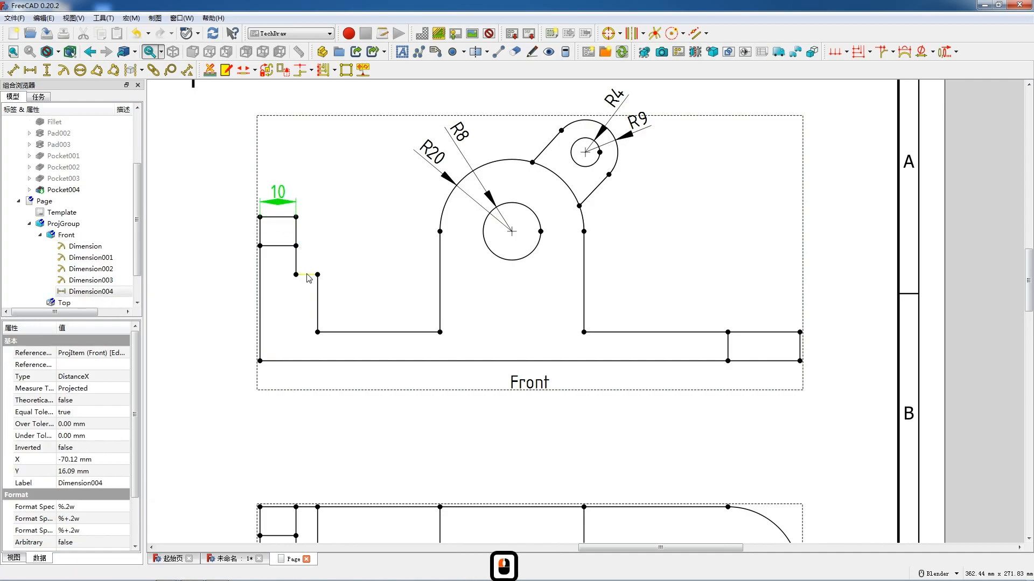
pyautogui.click(307, 275)
pyautogui.hotkey('shift', 'h')
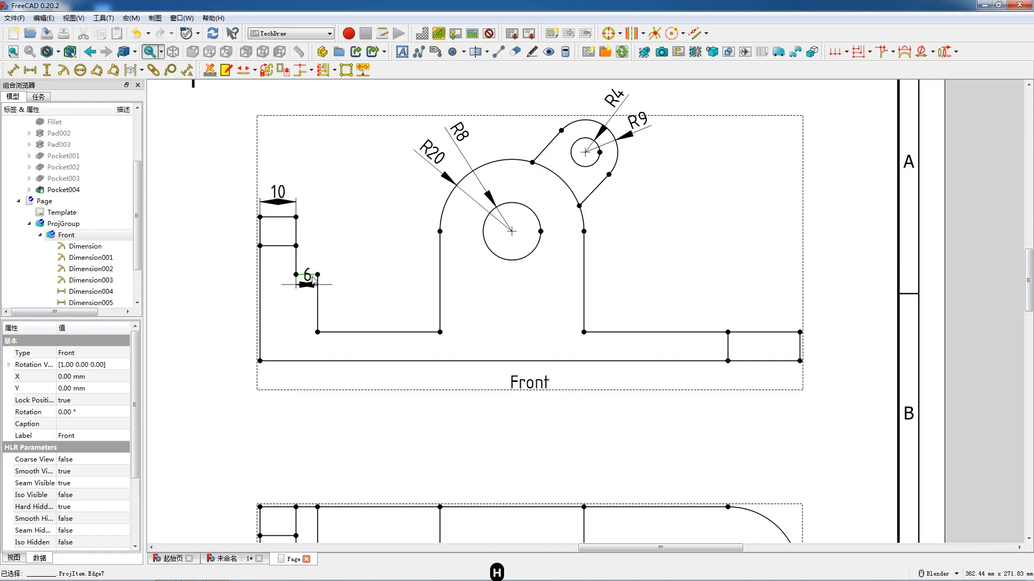
pyautogui.moveTo(312, 253); pyautogui.dragTo(312, 254)
# - Add a vertical dimension for the stepped block's full height between its two left corners, placed left of the view
pyautogui.click(261, 217)
pyautogui.keyDown('ctrl'); pyautogui.click(261, 361); pyautogui.keyUp('ctrl')
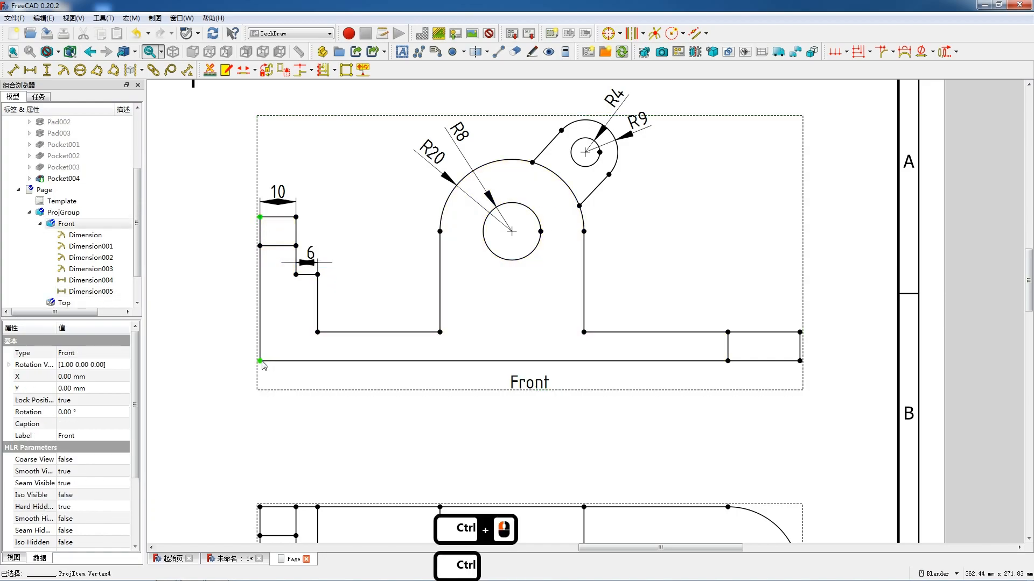
pyautogui.hotkey('shift', 'v')
pyautogui.moveTo(262, 291); pyautogui.dragTo(236, 292)
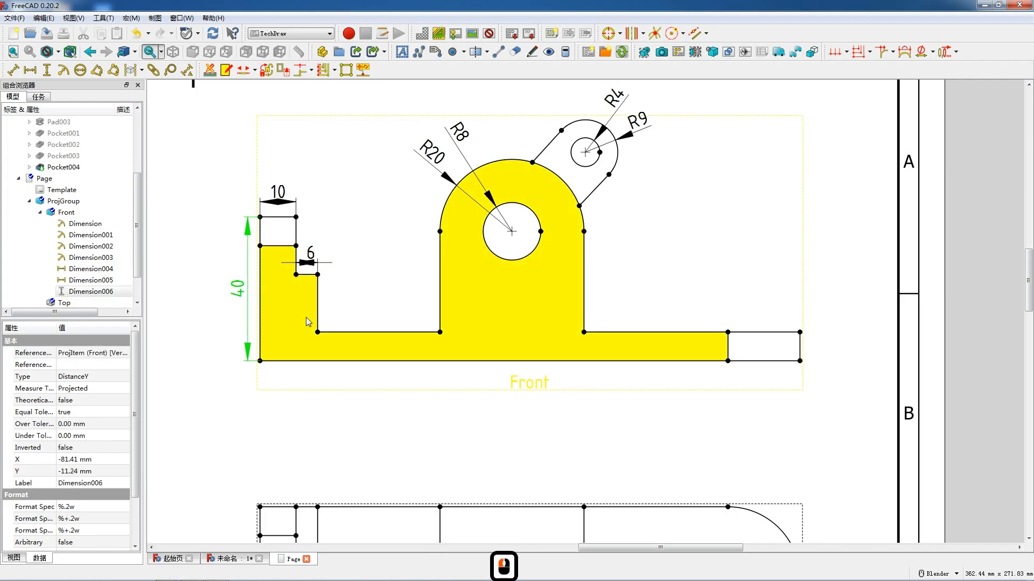
# - Add vertical dimensions for the stepped block's height above the base and the lower step's height, with the taller one placed further right
pyautogui.click(318, 332)
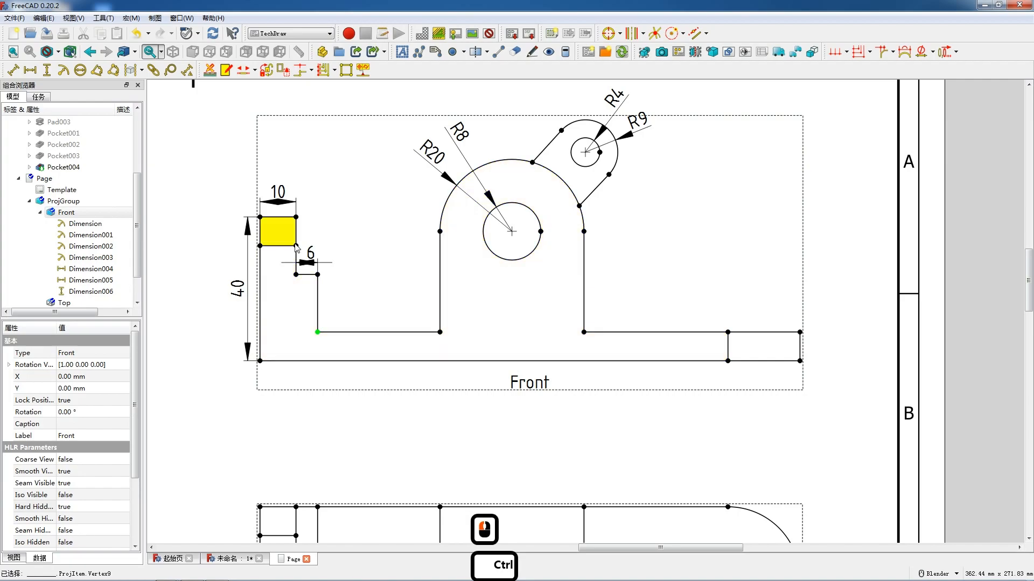
pyautogui.keyDown('ctrl'); pyautogui.click(296, 218); pyautogui.keyUp('ctrl')
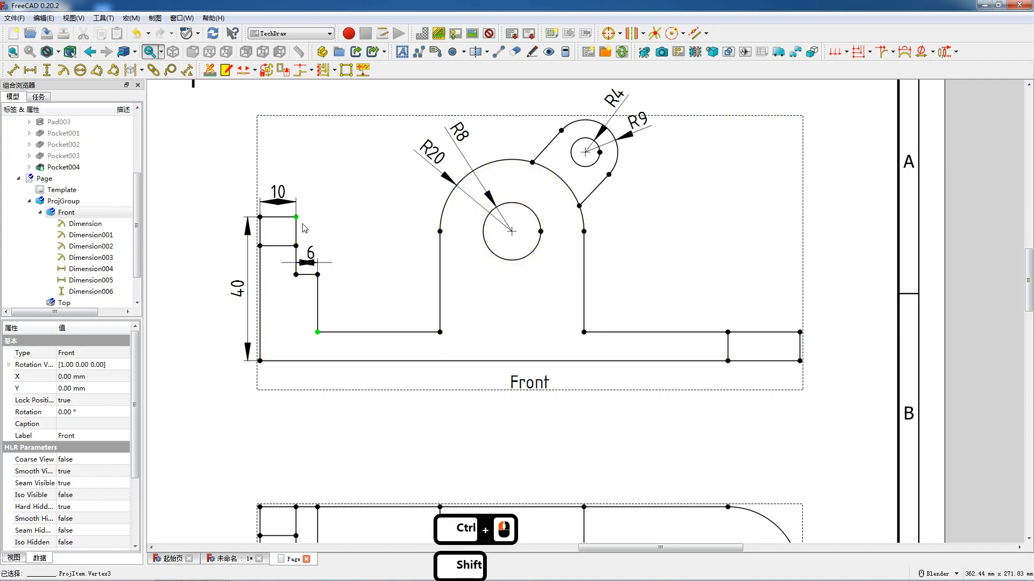
pyautogui.hotkey('shift', 'v')
pyautogui.moveTo(314, 276); pyautogui.dragTo(339, 283)
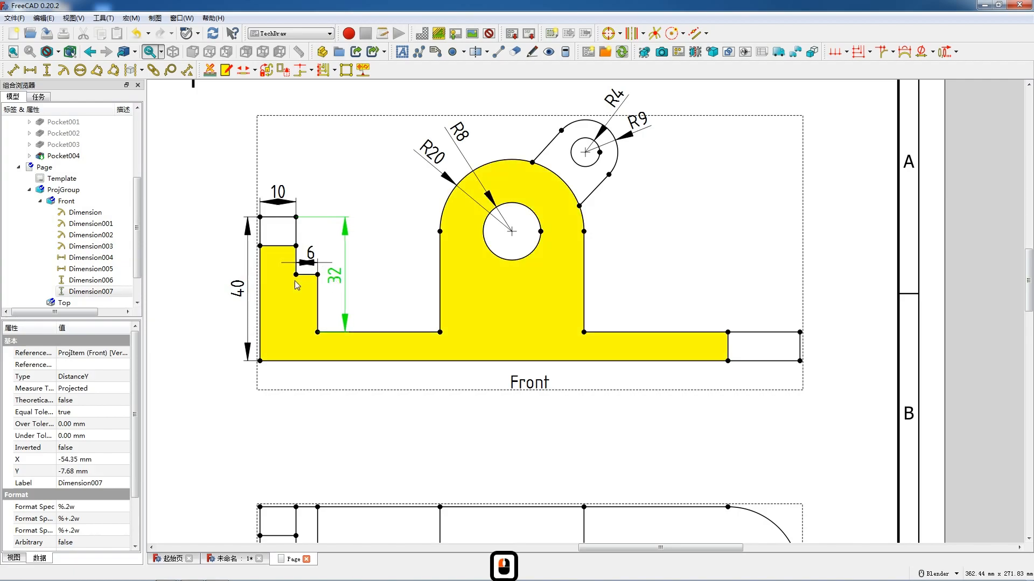
pyautogui.moveTo(336, 279); pyautogui.dragTo(349, 284)
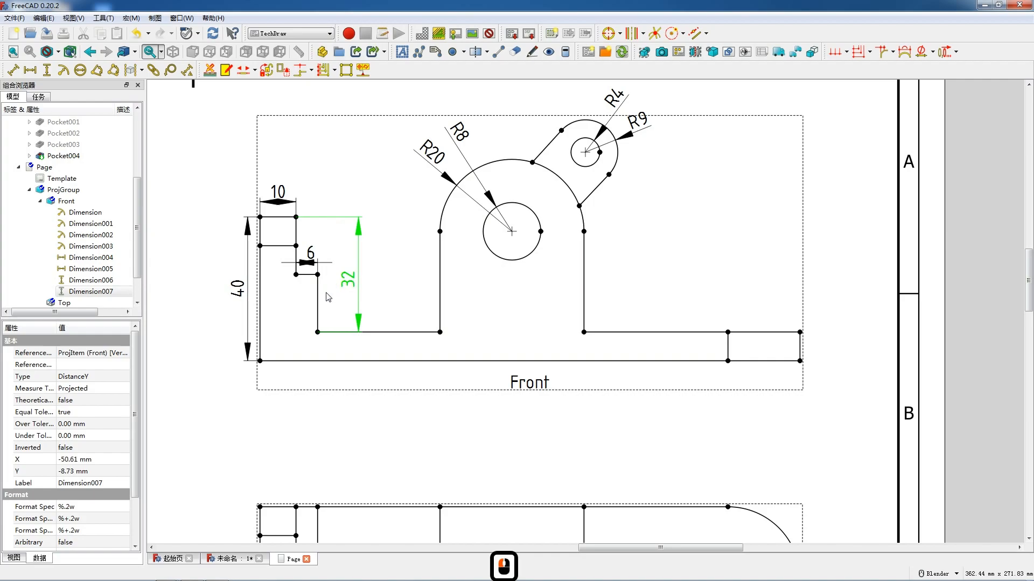
pyautogui.click(320, 300)
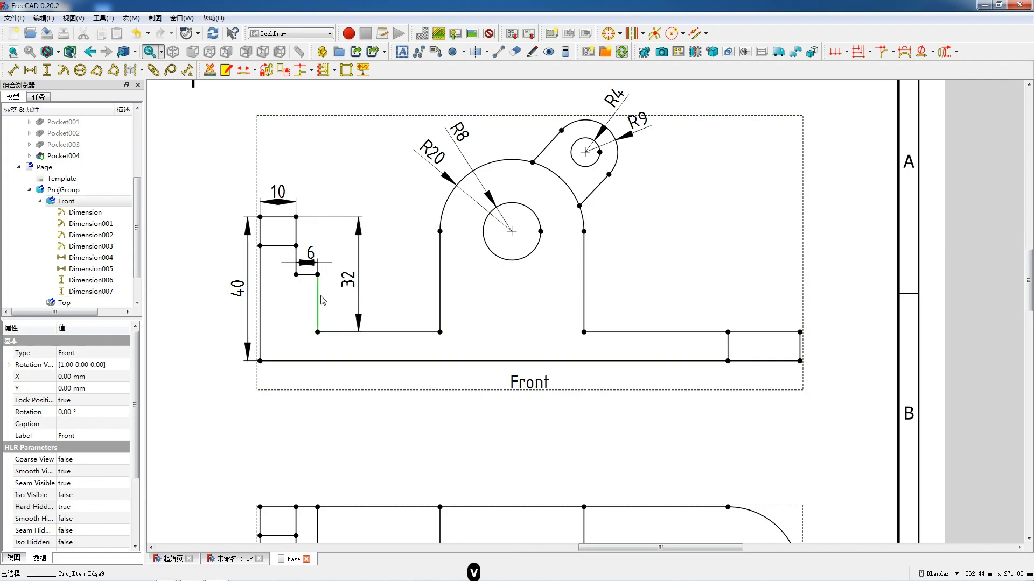
pyautogui.click(327, 302)
pyautogui.moveTo(331, 303); pyautogui.dragTo(356, 288)
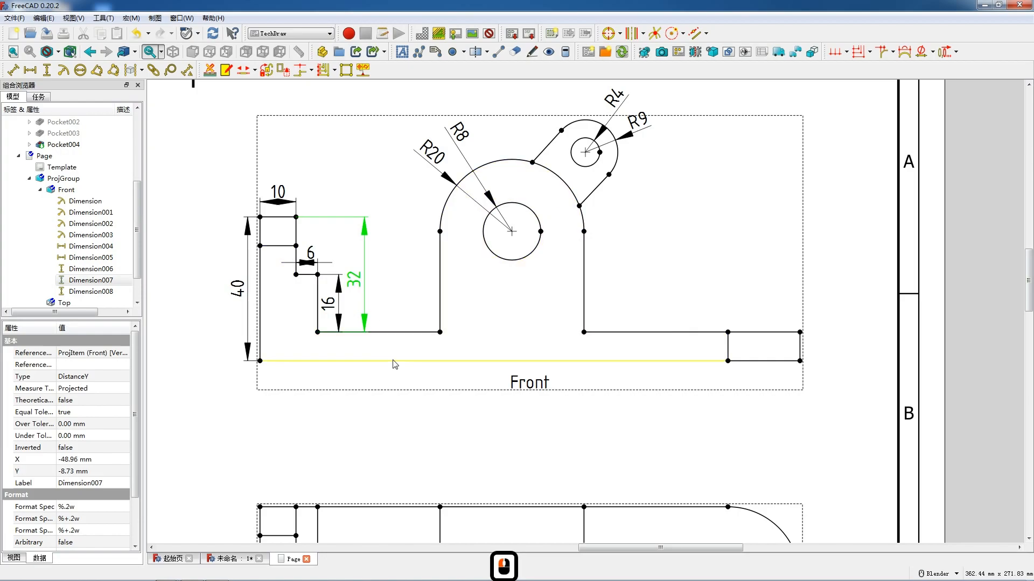
# - Add horizontal dimensions to the base's long bottom edge and its short end segment, aligning both below the front view
pyautogui.click(429, 365)
pyautogui.press('h')
pyautogui.click(499, 376)
pyautogui.moveTo(499, 375); pyautogui.dragTo(500, 379)
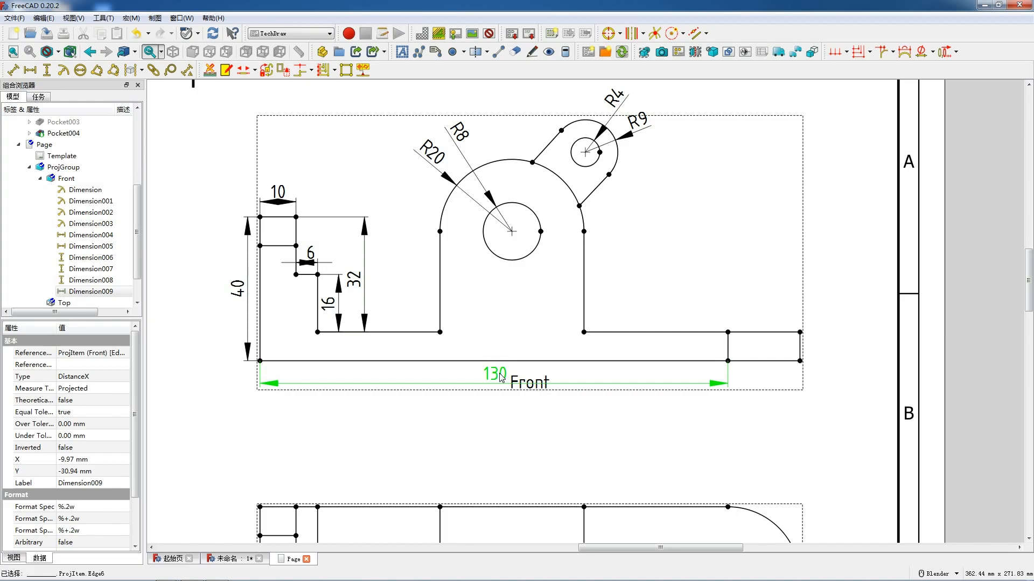
pyautogui.click(772, 362)
pyautogui.hotkey('shift', 'h')
pyautogui.moveTo(772, 370); pyautogui.dragTo(767, 374)
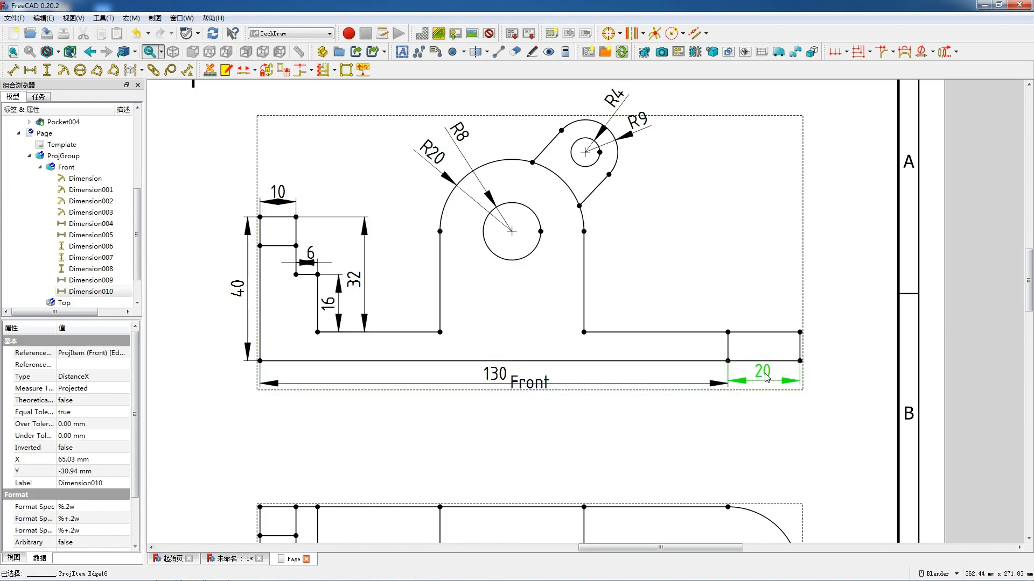
pyautogui.click(498, 377)
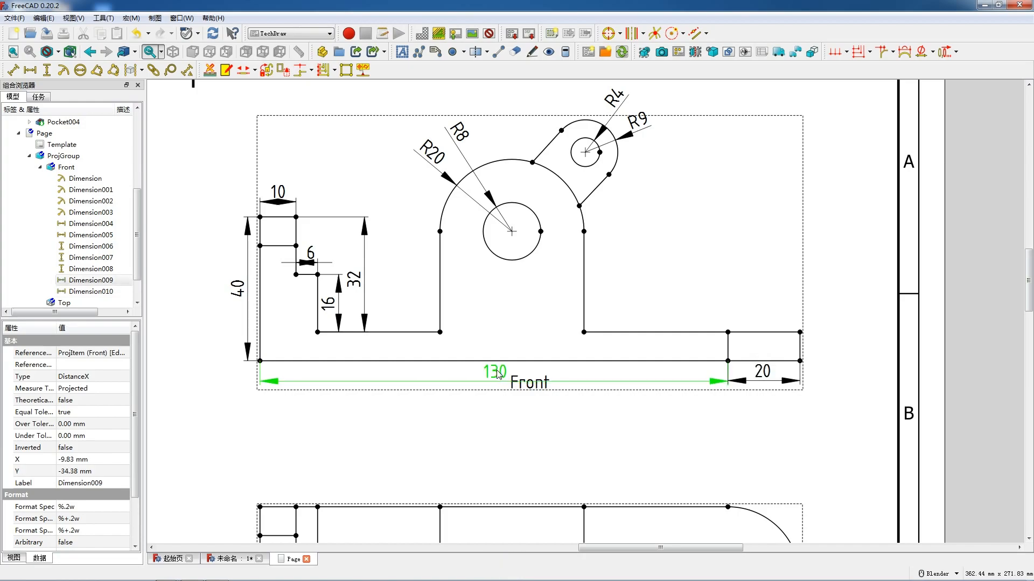
# - Add vertical dimensions for the base's thickness at its right end and the arch's straight left side, placed outside their edges
pyautogui.click(800, 348)
pyautogui.hotkey('shift', 'v')
pyautogui.moveTo(807, 355); pyautogui.dragTo(811, 350)
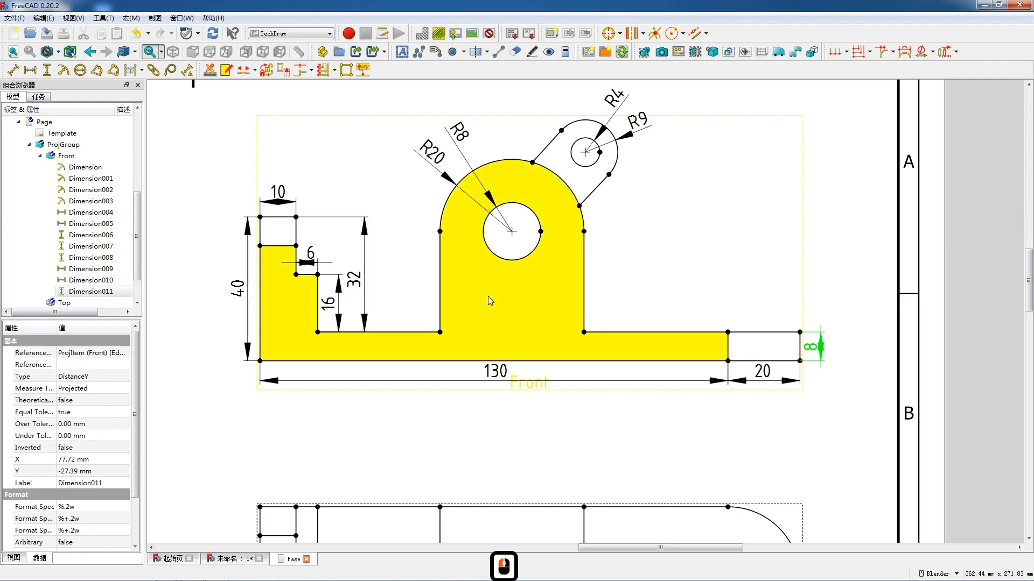
pyautogui.click(440, 294)
pyautogui.hotkey('shift', 'v')
pyautogui.moveTo(441, 287); pyautogui.dragTo(419, 283)
# - Dimension the horizontal distance from the base's left end to the arch below the base, and move the long base dimension beneath it
pyautogui.click(441, 334)
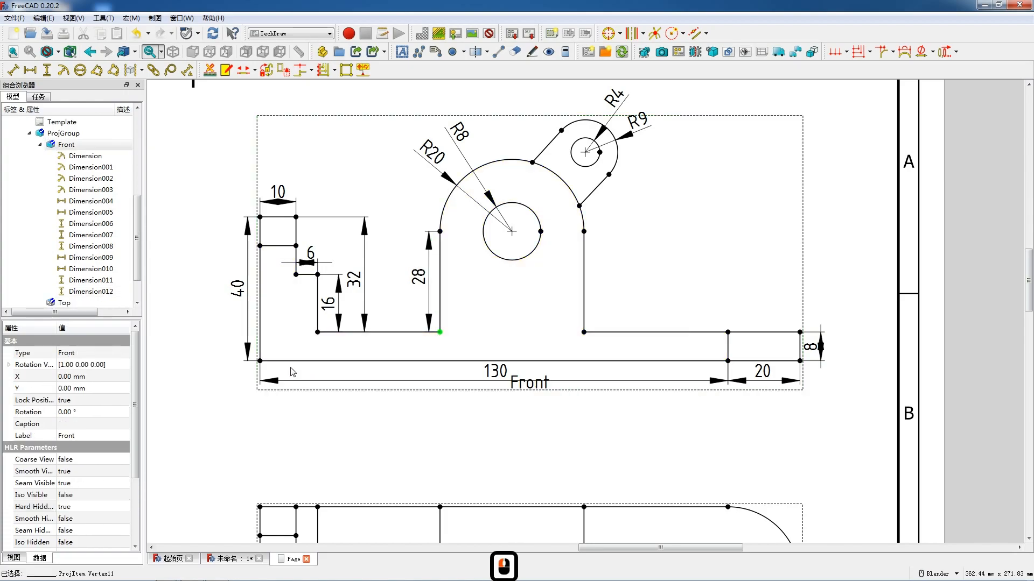
pyautogui.keyDown('ctrl'); pyautogui.click(260, 361); pyautogui.keyUp('ctrl')
pyautogui.hotkey('shift', 'h')
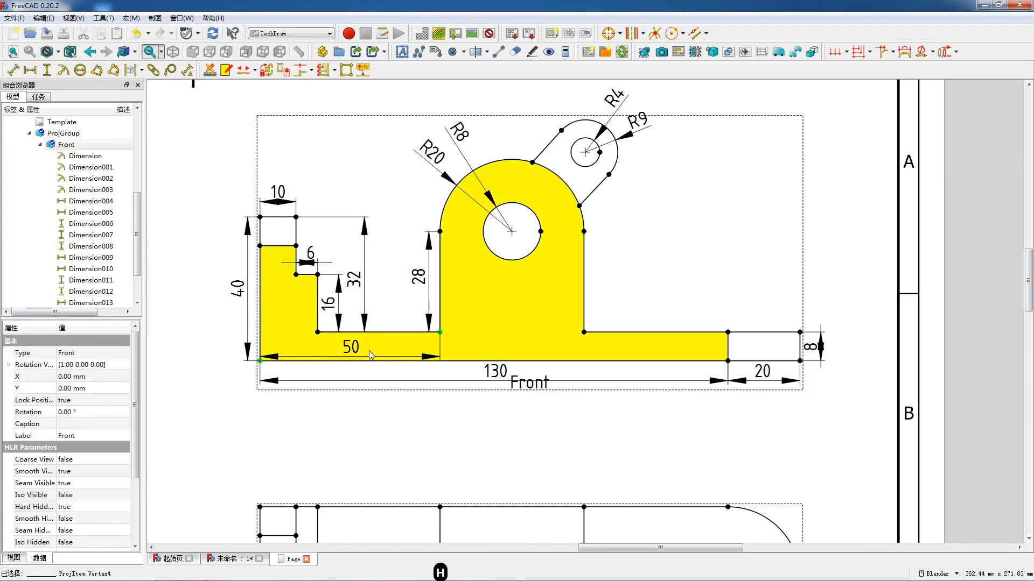
pyautogui.moveTo(352, 351); pyautogui.dragTo(355, 378)
pyautogui.moveTo(491, 374); pyautogui.dragTo(492, 395)
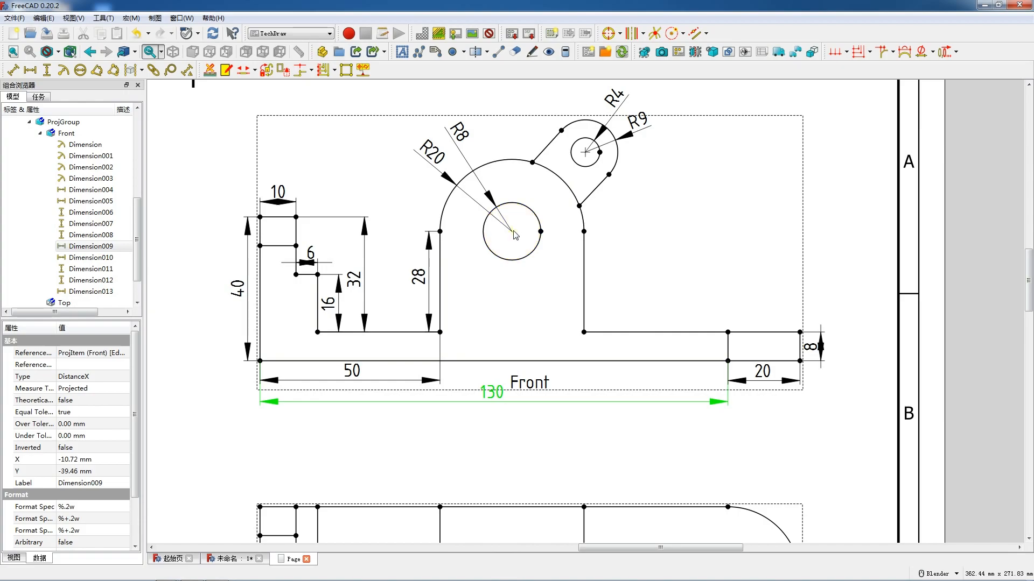
# - Add a vertical dimension from the lug hole's centre to the arch's lower right corner, placed right of the arch
pyautogui.click(585, 153)
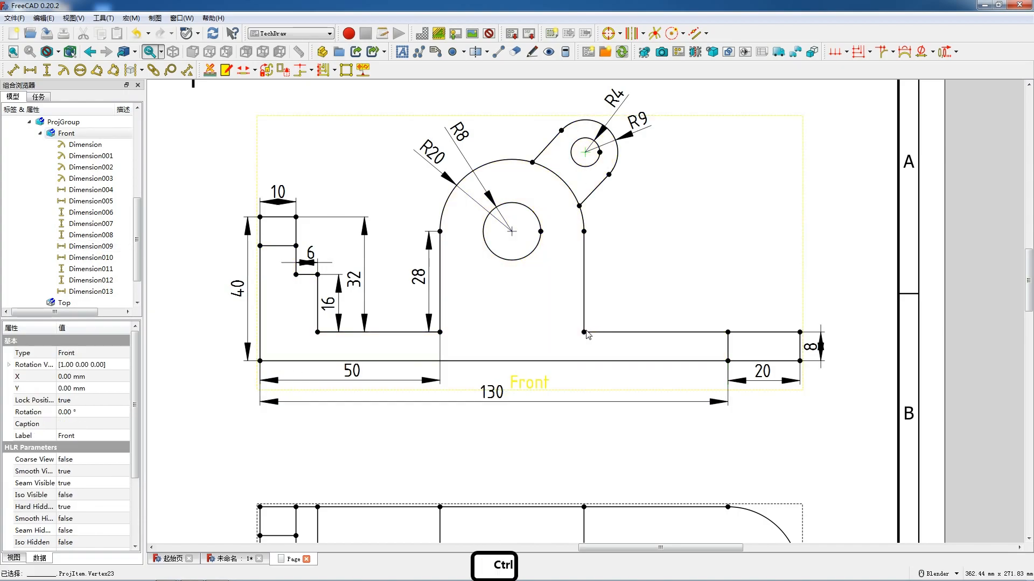
pyautogui.keyDown('ctrl'); pyautogui.click(583, 332); pyautogui.keyUp('ctrl')
pyautogui.press('v')
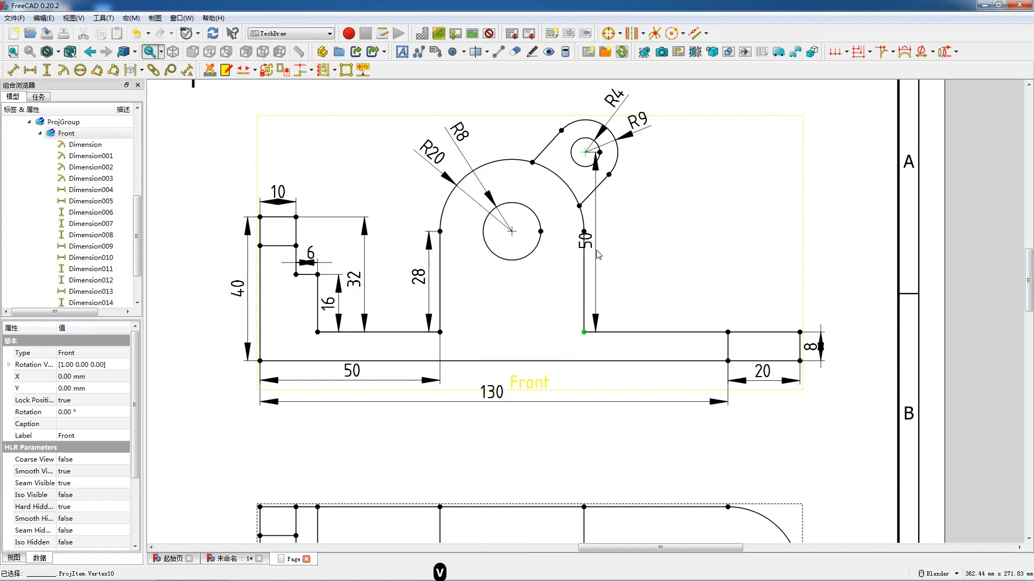
pyautogui.moveTo(589, 247); pyautogui.dragTo(624, 247)
# - Select the centre points of the lug hole and the arch hole for dimensioning
pyautogui.click(586, 154)
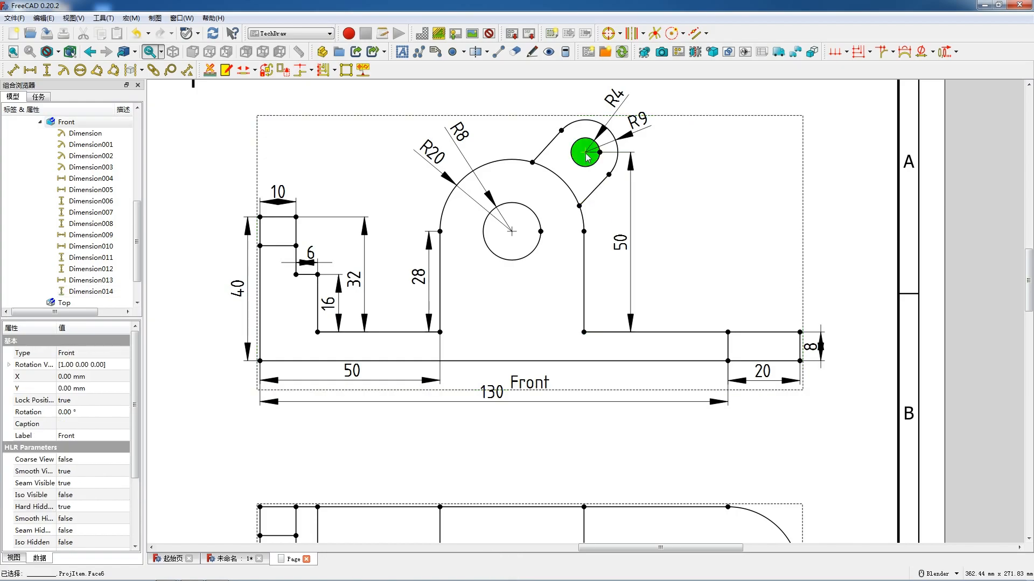
pyautogui.click(585, 153)
pyautogui.keyDown('ctrl'); pyautogui.click(512, 232); pyautogui.keyUp('ctrl')
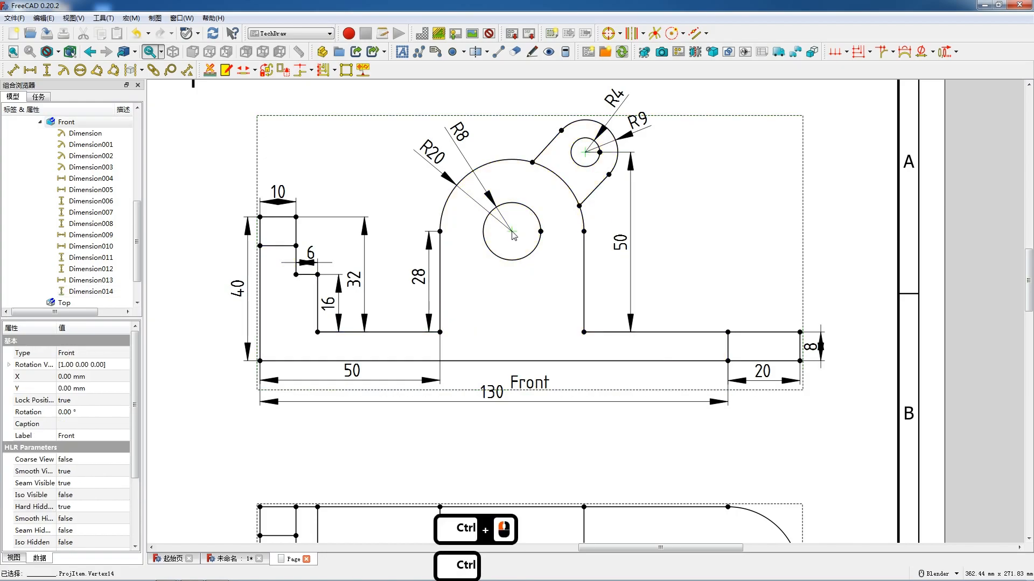
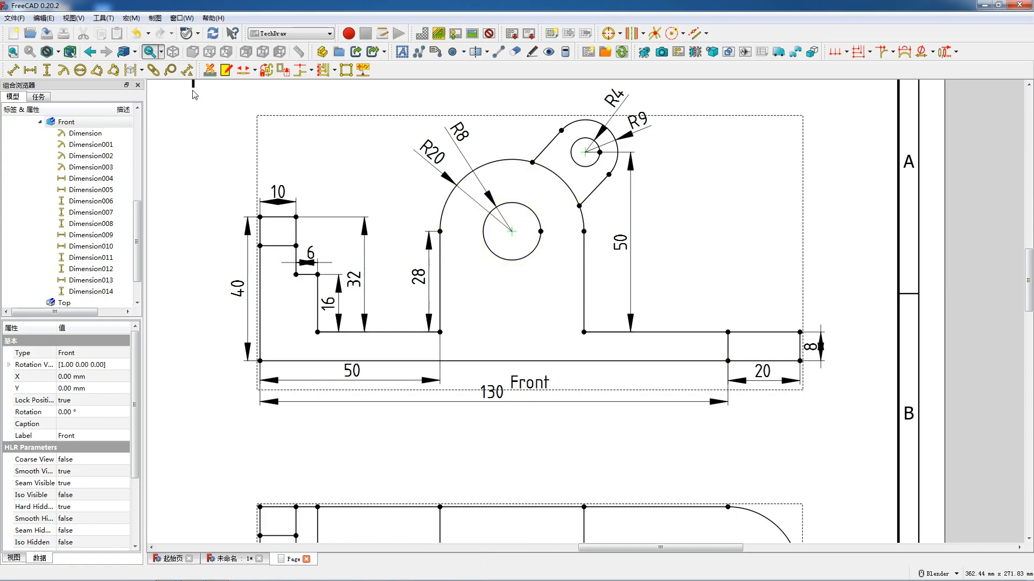
# - Add aligned length dimensions between the lug and arch hole centres and along the lug's lower straight edge in the Front view
pyautogui.click(14, 70)
pyautogui.moveTo(551, 188); pyautogui.dragTo(504, 135)
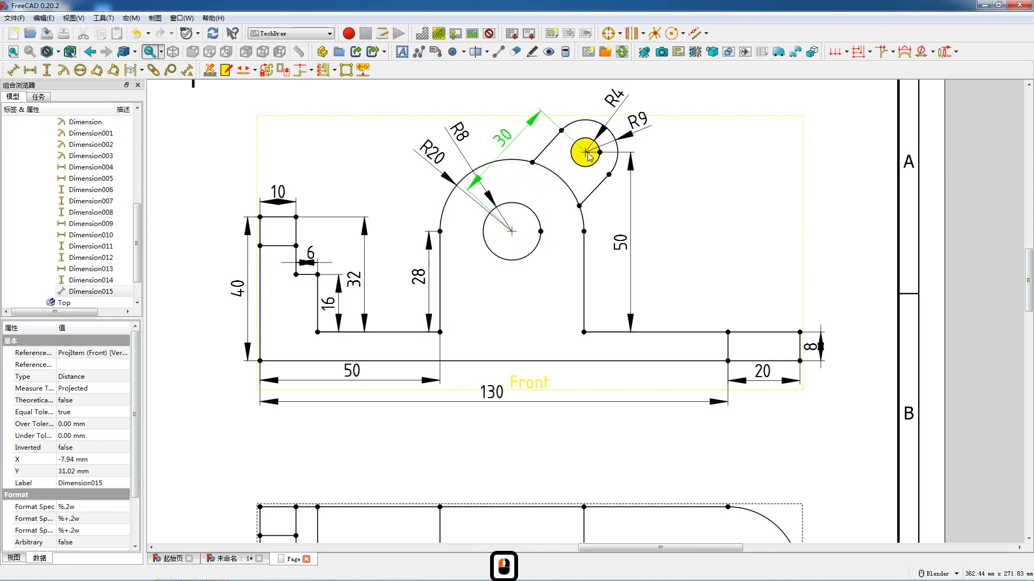
pyautogui.click(594, 191)
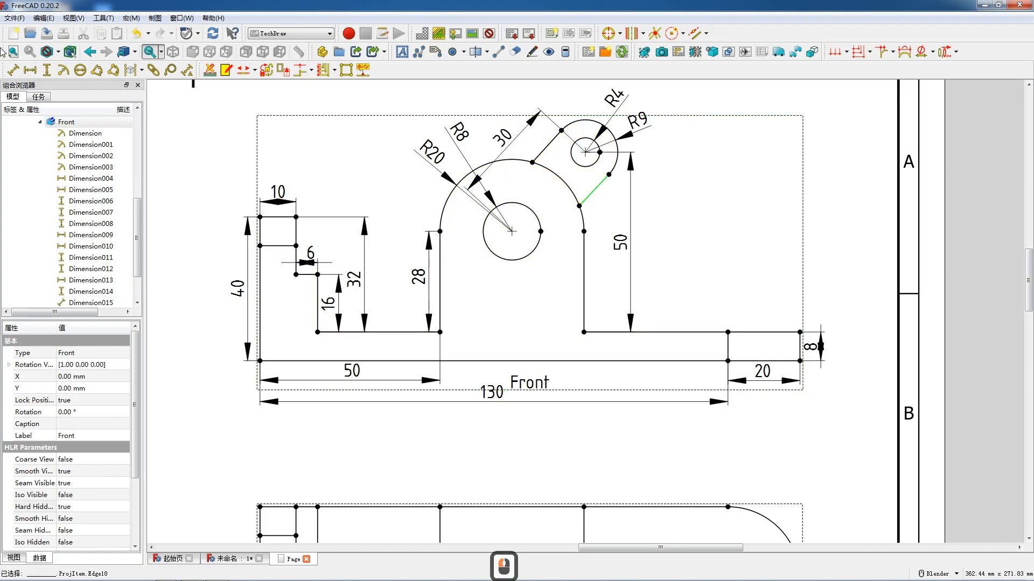
pyautogui.click(14, 70)
pyautogui.click(603, 202)
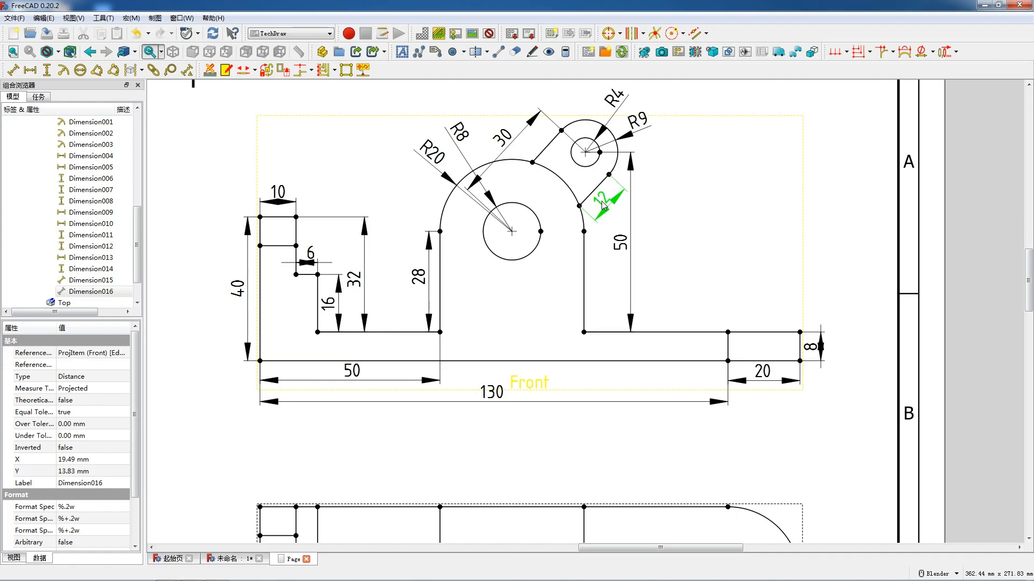
# - In the Top view, dimension the base's full width outside its left end and the lower step's horizontal depth above the upper edge
pyautogui.scroll(-4, 598, 200)
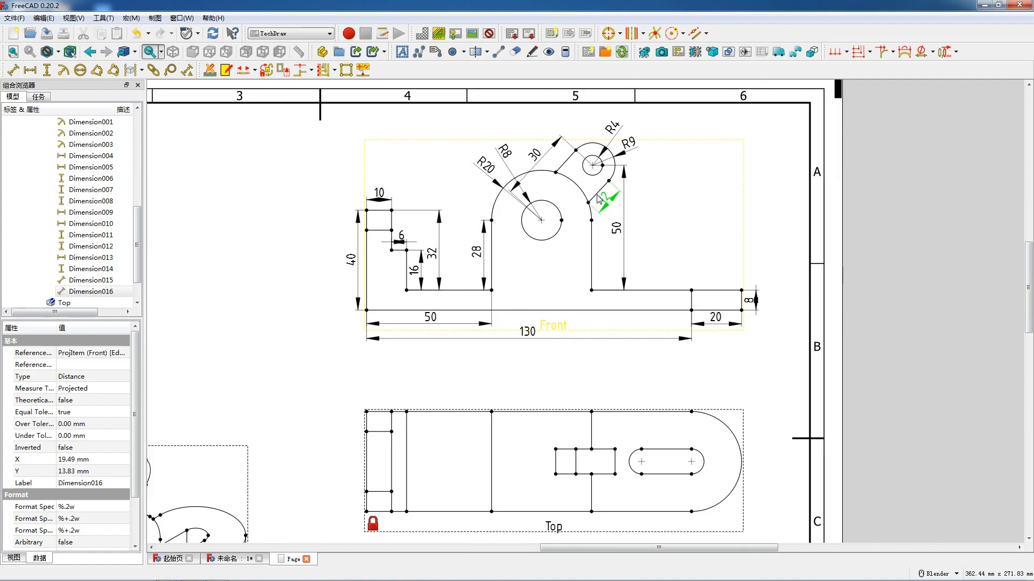
pyautogui.scroll(-3, 598, 200)
pyautogui.scroll(4, 460, 468)
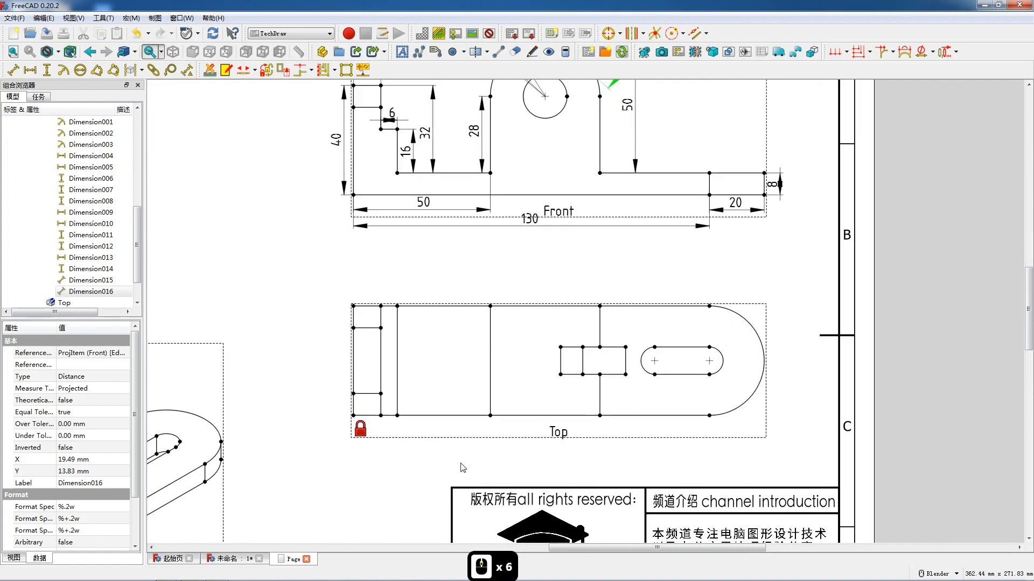
pyautogui.scroll(2, 461, 467)
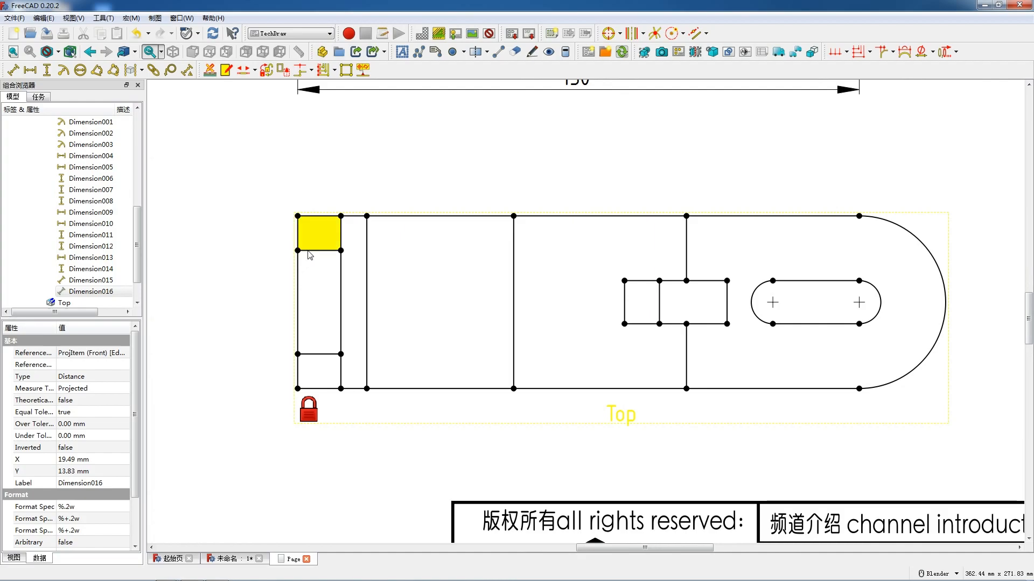
pyautogui.click(298, 216)
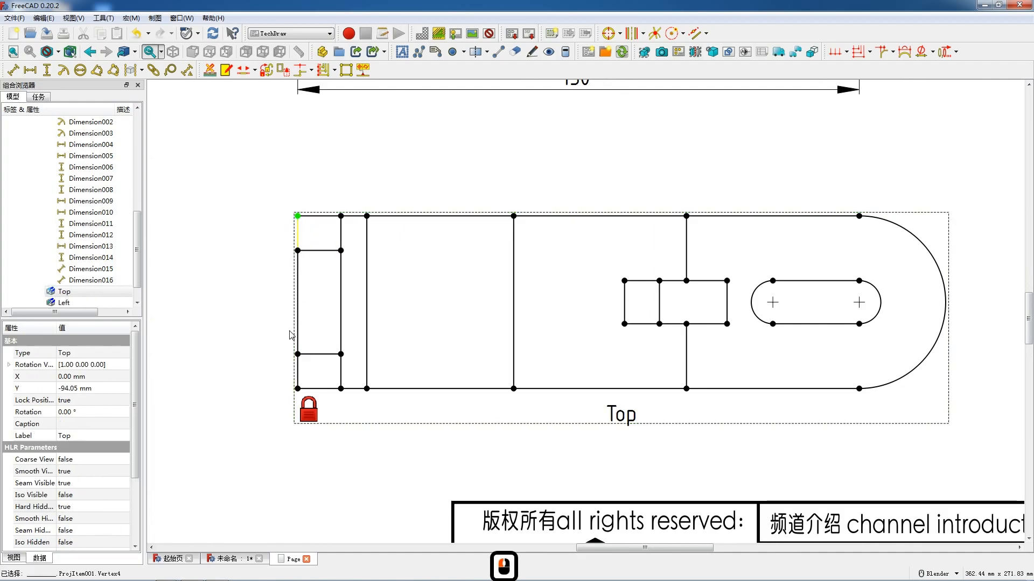
pyautogui.keyDown('ctrl'); pyautogui.click(297, 388); pyautogui.keyUp('ctrl')
pyautogui.hotkey('shift', 'v')
pyautogui.moveTo(299, 299); pyautogui.dragTo(275, 300)
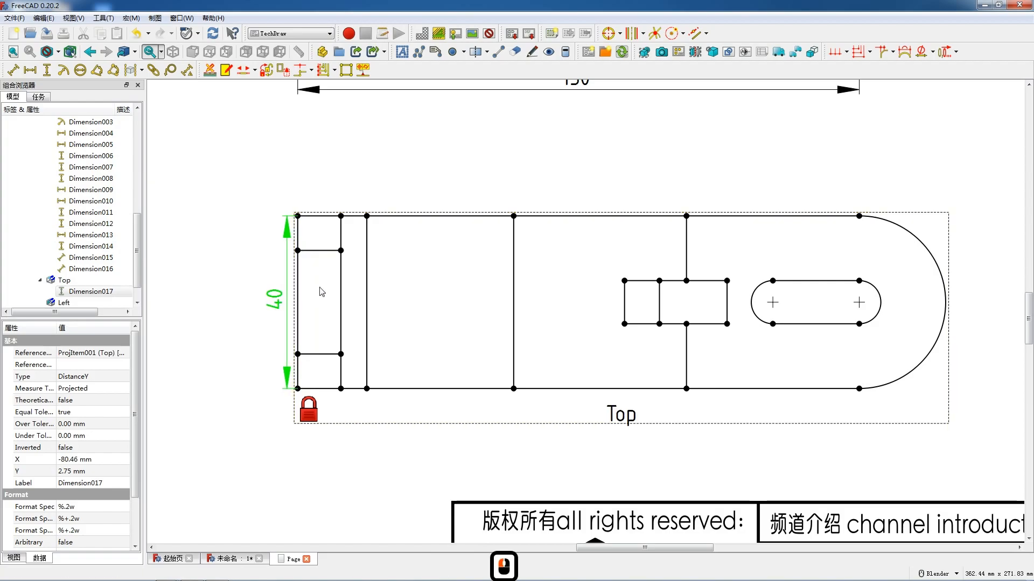
pyautogui.click(355, 220)
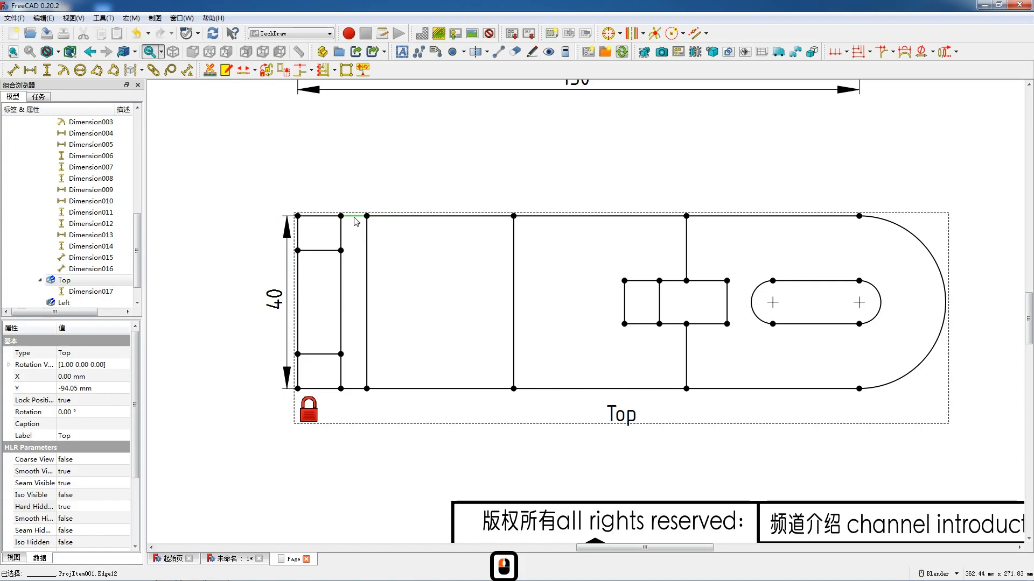
pyautogui.hotkey('shift', 'h')
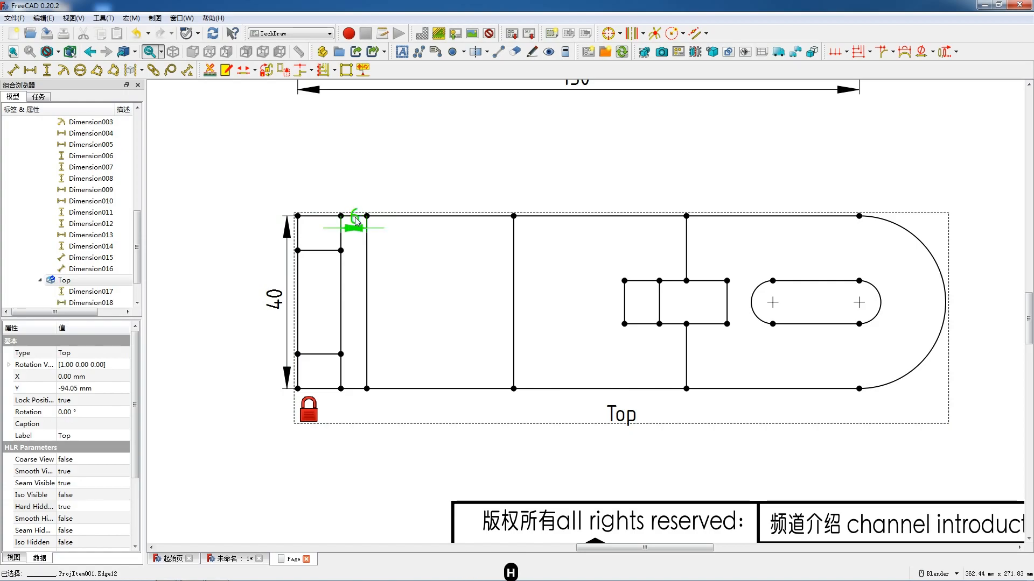
# - Dimension the horizontal distance from the base's left end to the start of its rounded end, placed below the Top view
pyautogui.click(859, 389)
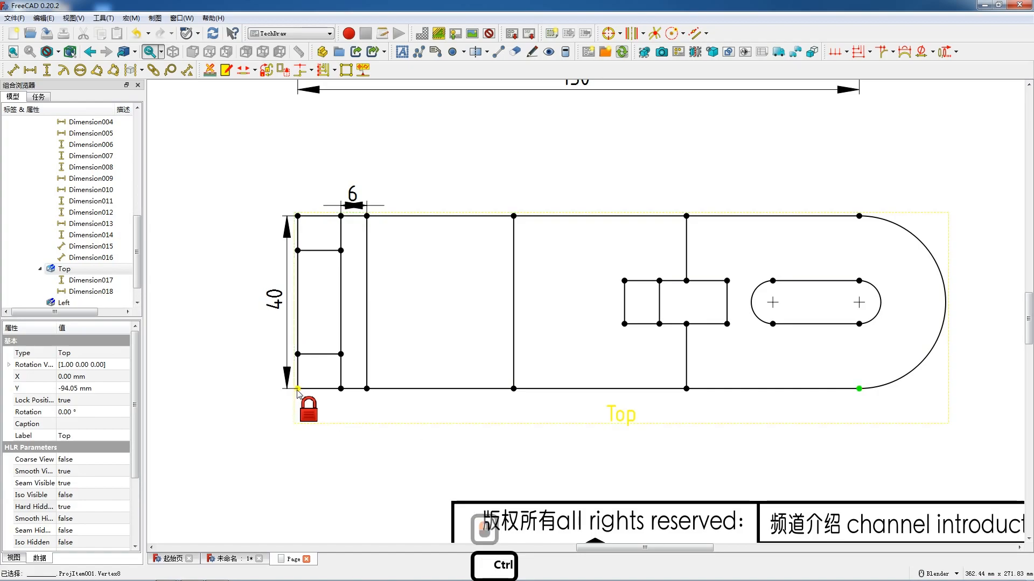
pyautogui.keyDown('ctrl'); pyautogui.click(298, 388); pyautogui.keyUp('ctrl')
pyautogui.hotkey('shift', 'h')
pyautogui.moveTo(589, 395); pyautogui.dragTo(587, 424)
# - Dimension the horizontal distance from the base's left end to the arch below the Top view, and lower the long base dimension beneath it
pyautogui.click(513, 390)
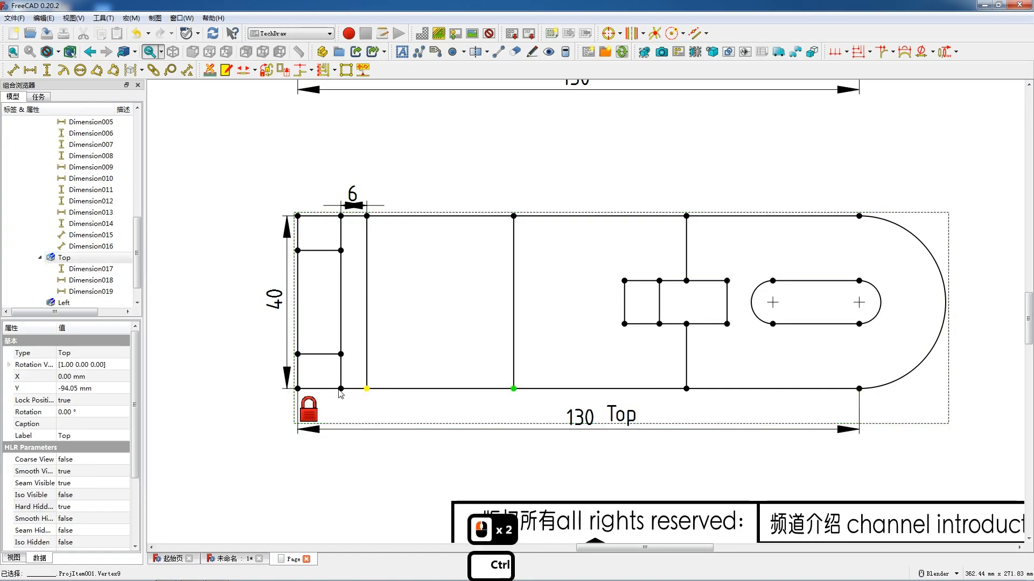
pyautogui.keyDown('ctrl'); pyautogui.click(298, 389); pyautogui.keyUp('ctrl')
pyautogui.press('h')
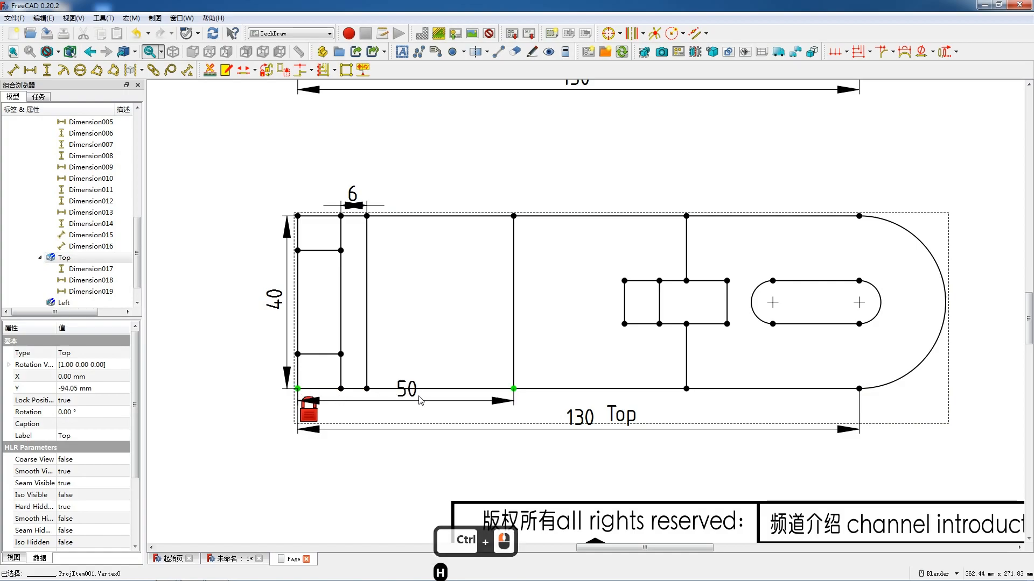
pyautogui.moveTo(412, 392); pyautogui.dragTo(413, 400)
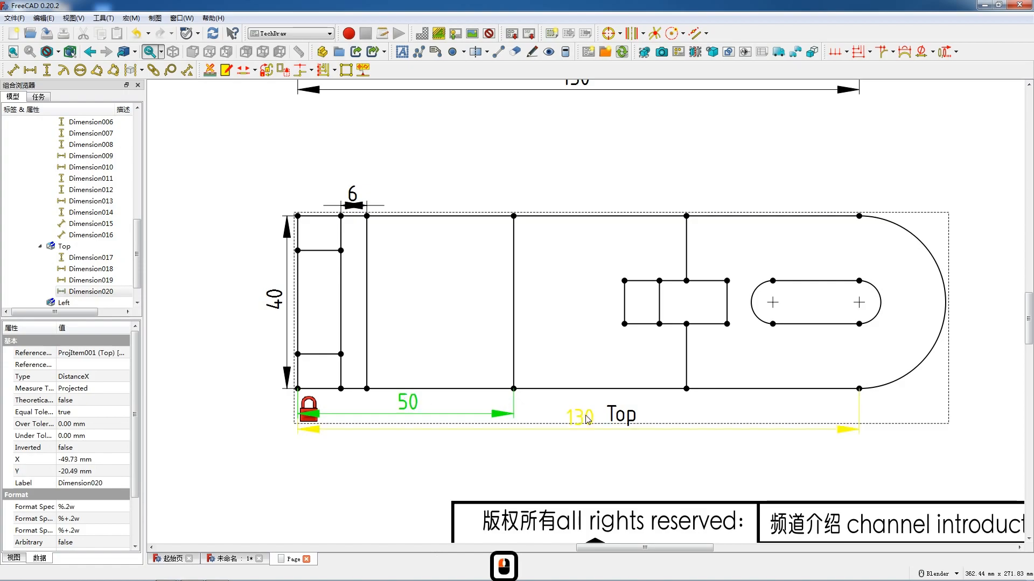
pyautogui.moveTo(588, 419); pyautogui.dragTo(588, 428)
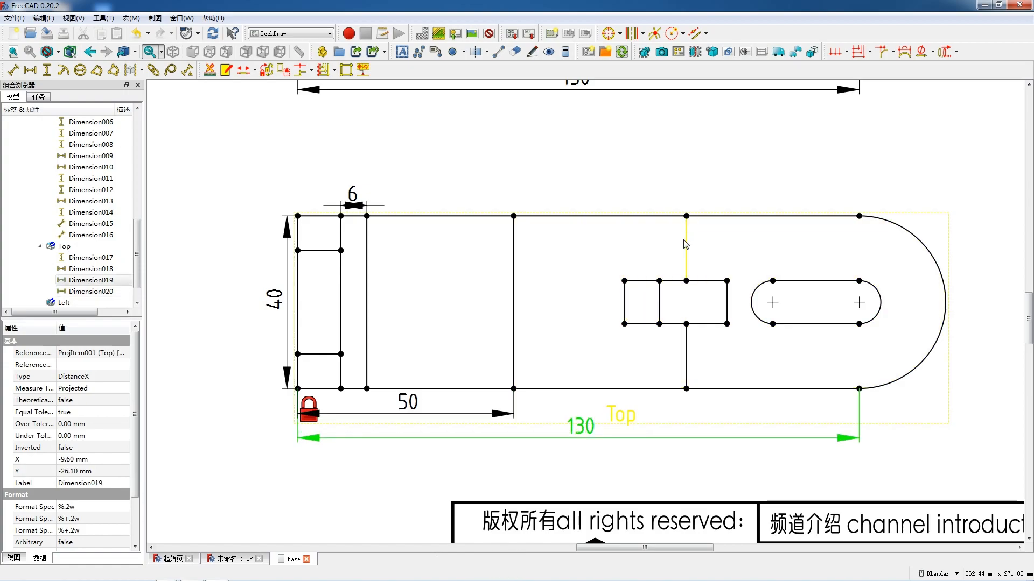
# - Add a vertical dimension for the lug's thickness in the Top view, placed left of the lug
pyautogui.click(626, 295)
pyautogui.keyDown('shift'); pyautogui.click(625, 302); pyautogui.keyUp('shift')
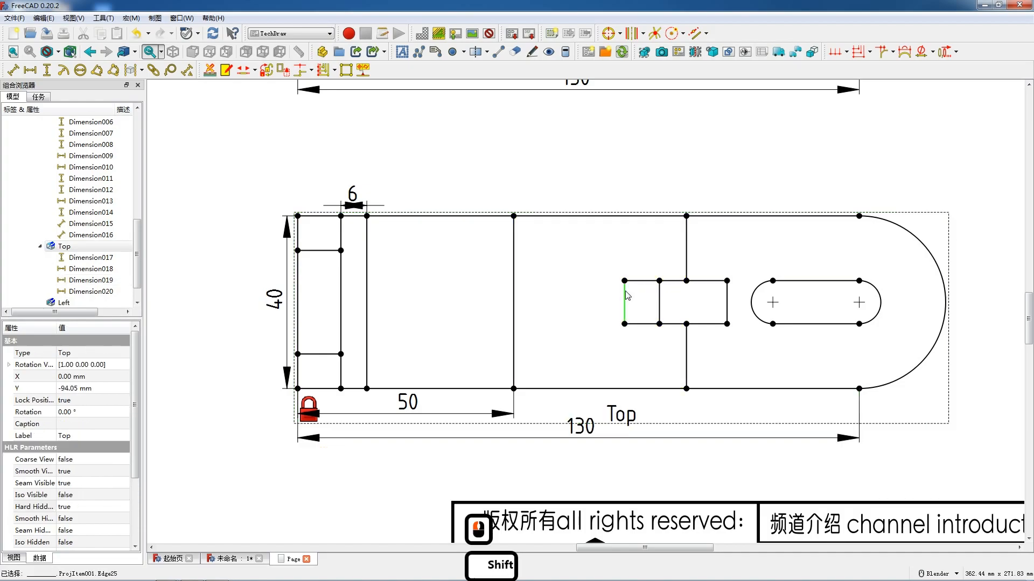
pyautogui.press('v')
pyautogui.moveTo(625, 295); pyautogui.dragTo(602, 297)
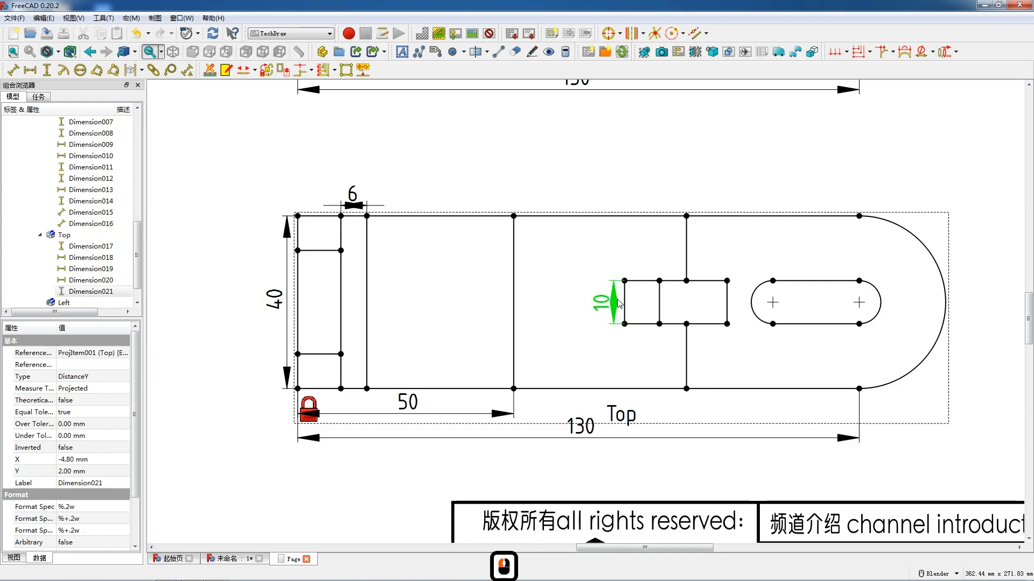
# - Add a radius dimension to the slot's left end arc, placed above and left of the slot
pyautogui.click(734, 289)
pyautogui.click(734, 289)
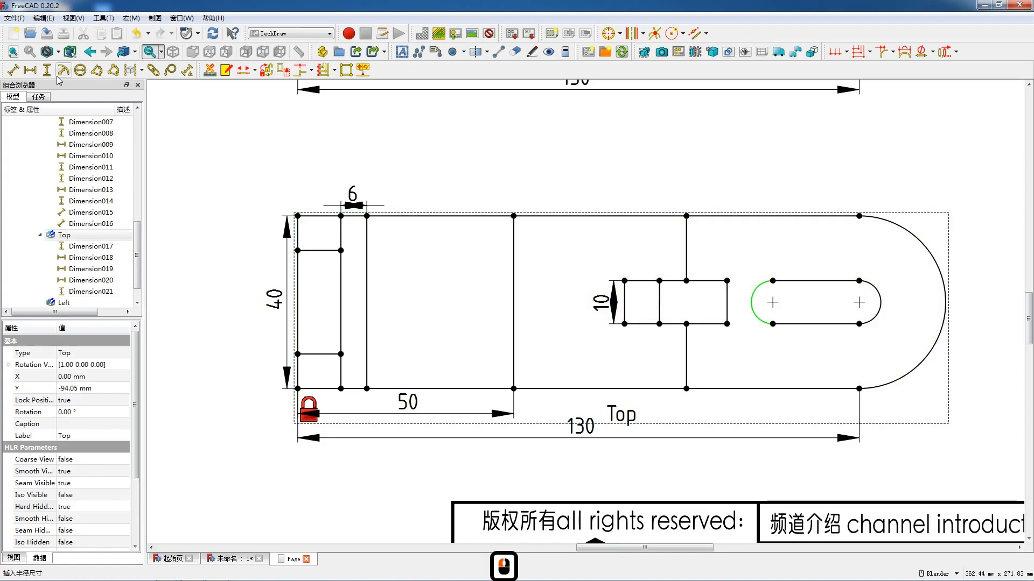
pyautogui.click(63, 70)
pyautogui.moveTo(697, 299); pyautogui.dragTo(741, 251)
# - Dimension the horizontal distance between the slot's centres below it, and the base's rounded end radius above its upper right edge
pyautogui.click(772, 303)
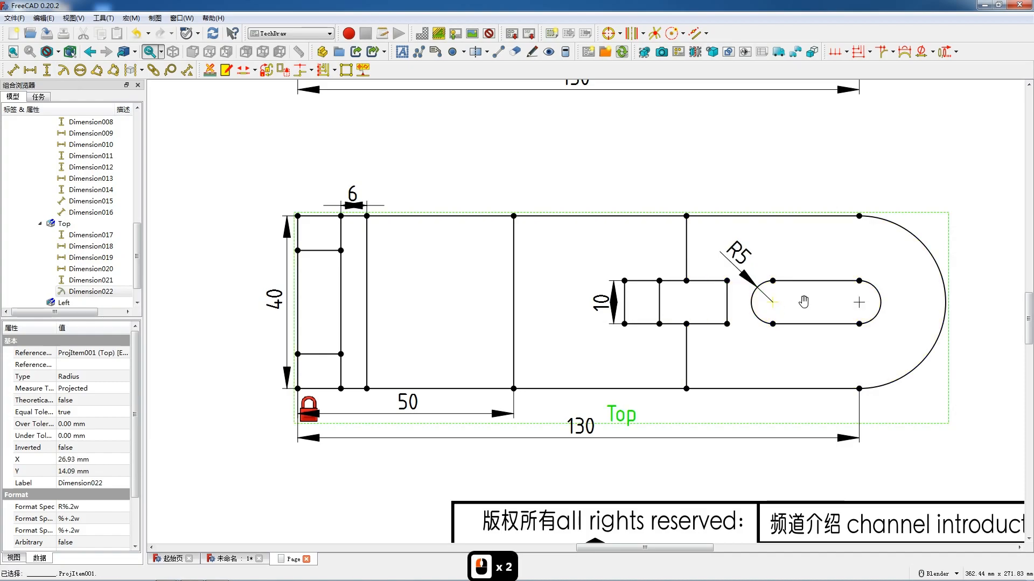
pyautogui.keyDown('ctrl'); pyautogui.click(859, 303); pyautogui.keyUp('ctrl')
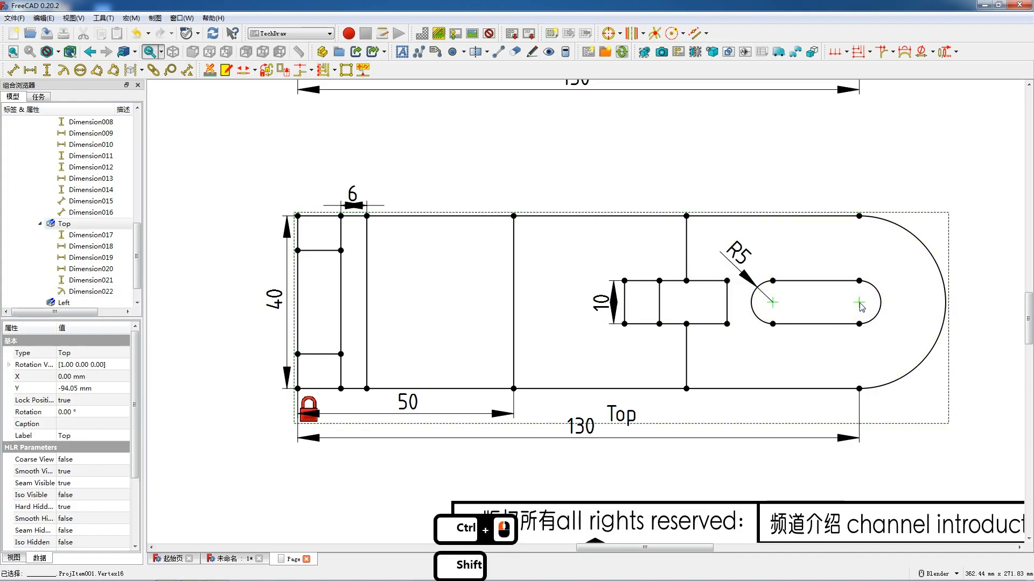
pyautogui.hotkey('shift', 'h')
pyautogui.moveTo(821, 304); pyautogui.dragTo(819, 341)
pyautogui.click(886, 221)
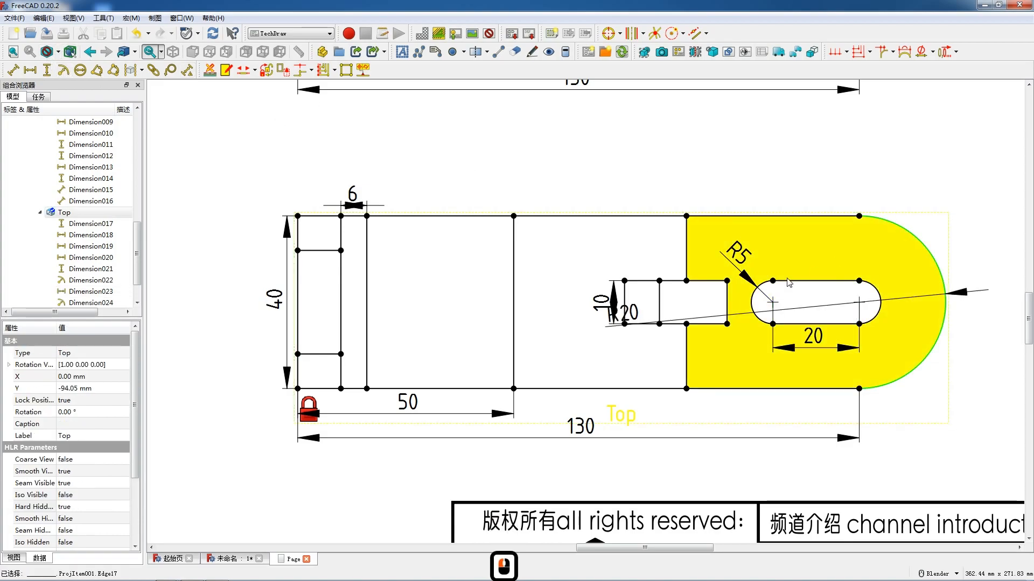
pyautogui.moveTo(636, 313); pyautogui.dragTo(924, 179)
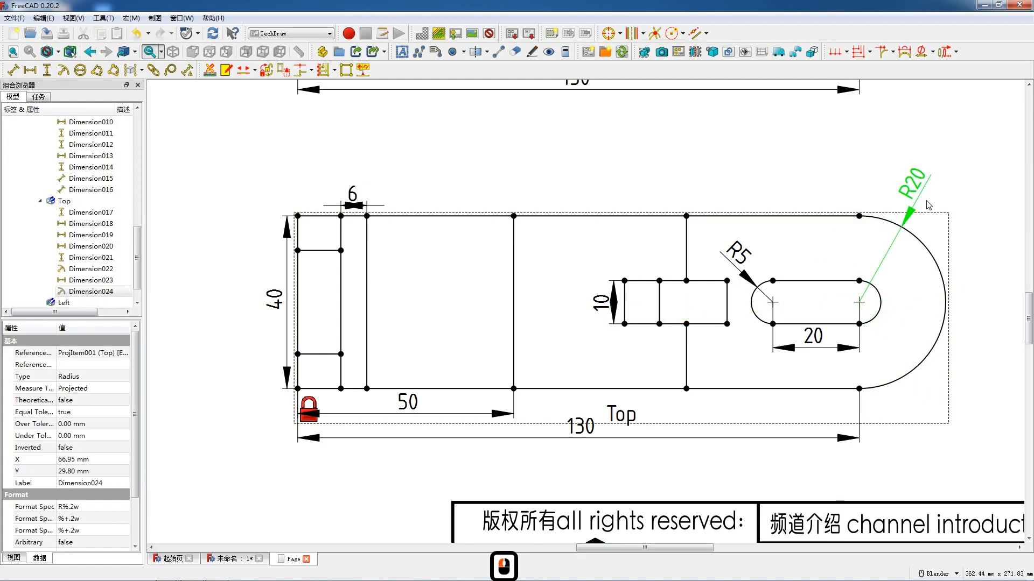
# - Insert a default text annotation on the drawing page
pyautogui.scroll(-7, 612, 173)
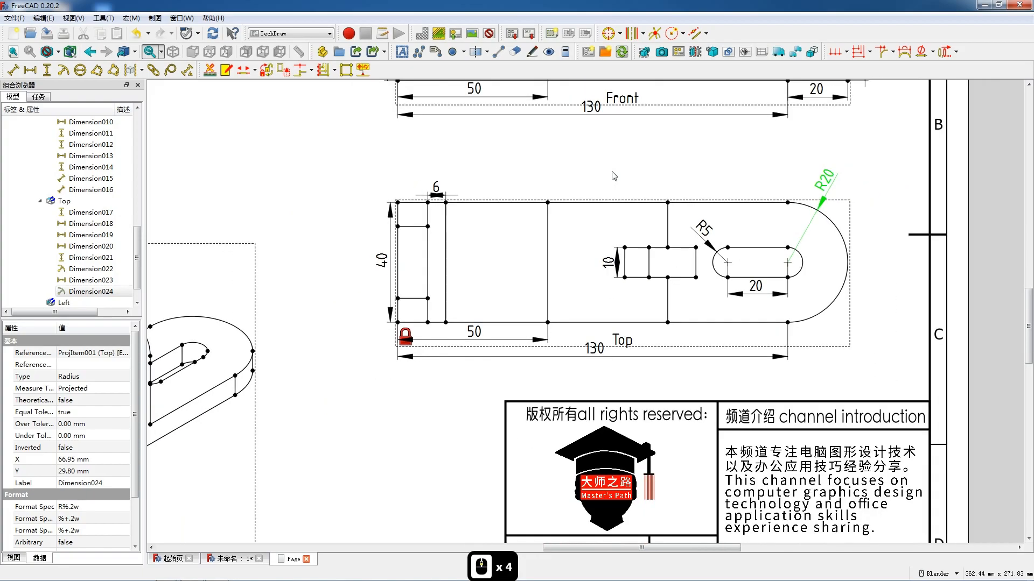
pyautogui.scroll(-2, 641, 265)
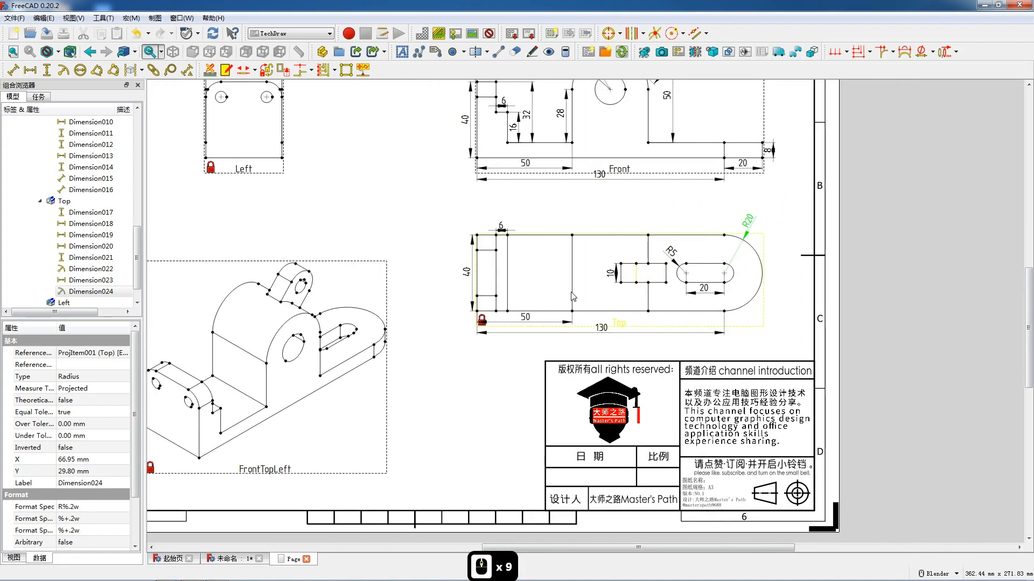
pyautogui.click(402, 58)
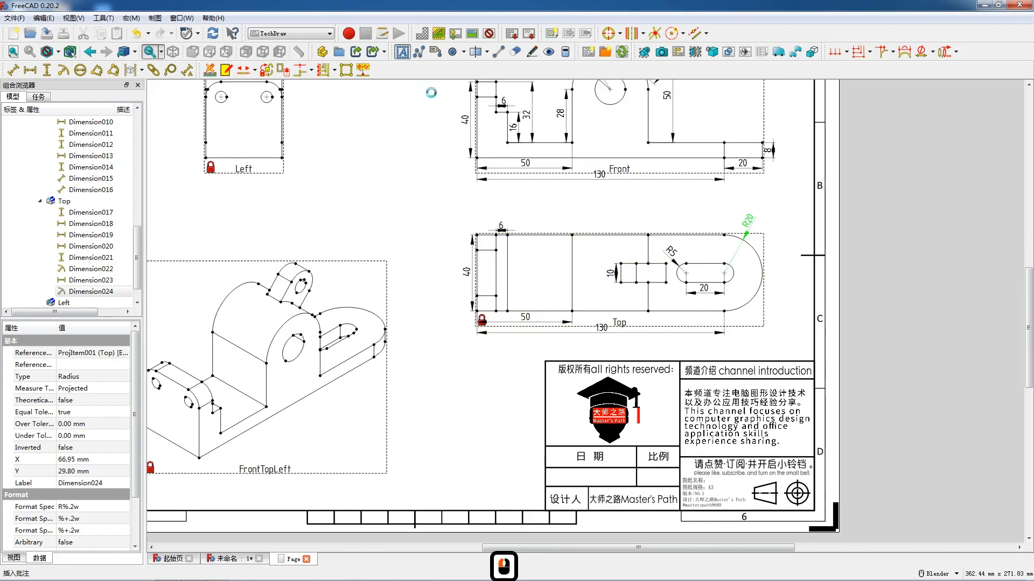
pyautogui.scroll(5, 628, 282)
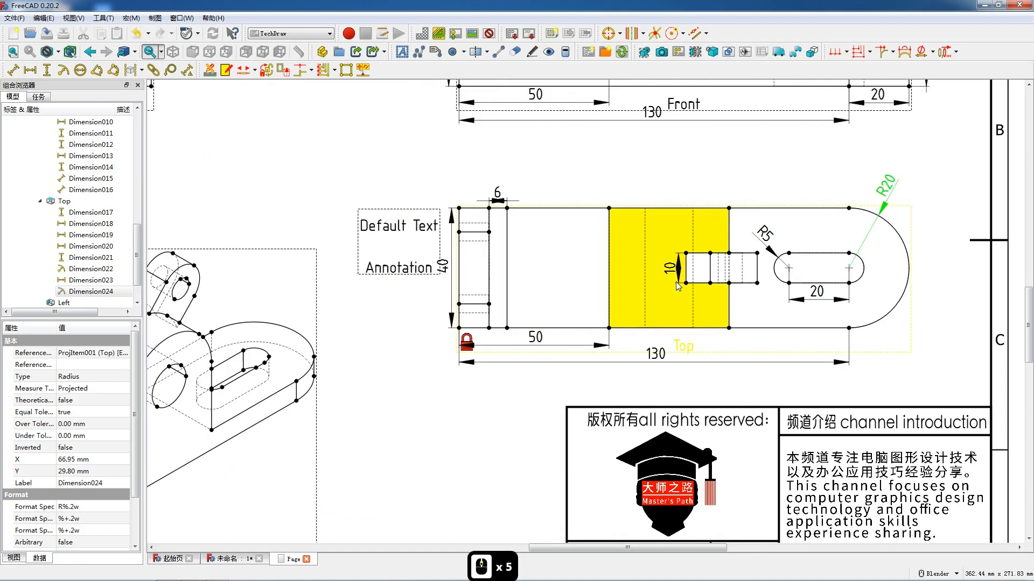
pyautogui.scroll(-7, 607, 275)
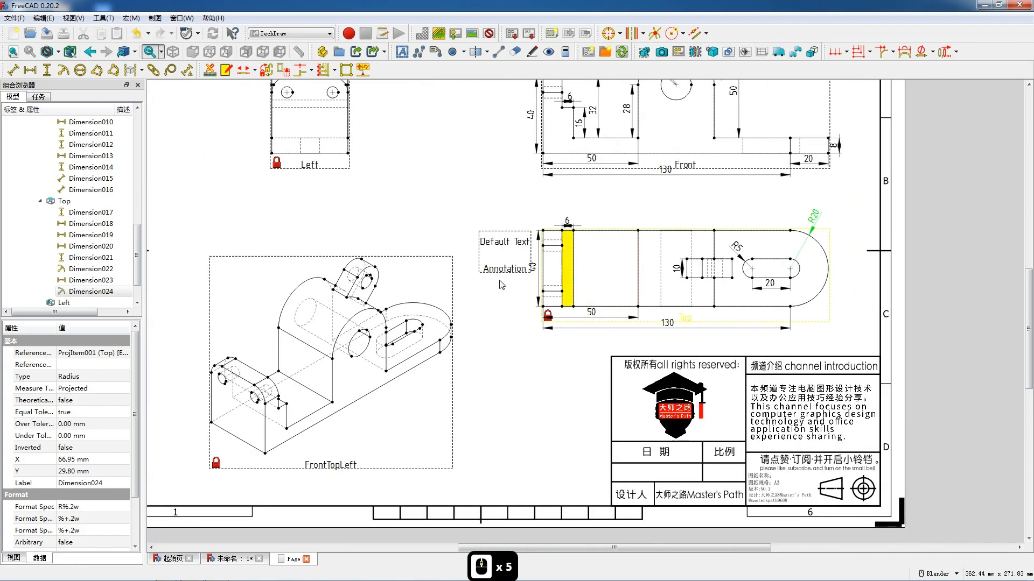
# - Add radius dimensions to the left hole and the block's upper left rounded corner in the Left view, placed outside the outline
pyautogui.scroll(-3, 512, 299)
pyautogui.scroll(9, 415, 156)
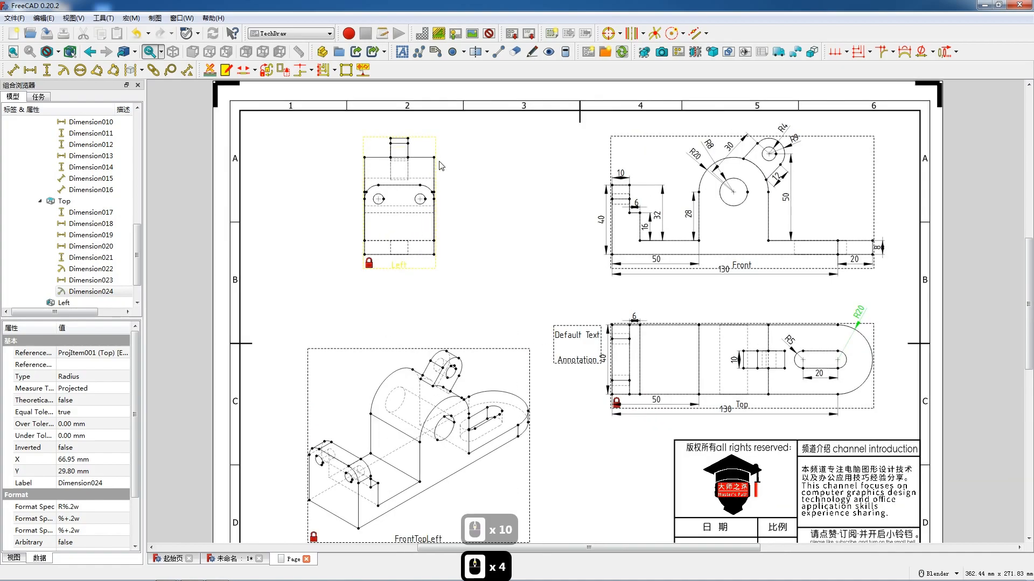
pyautogui.scroll(1, 415, 156)
pyautogui.scroll(-4, 487, 211)
pyautogui.moveTo(412, 184); pyautogui.dragTo(476, 261)
pyautogui.scroll(10, 405, 252)
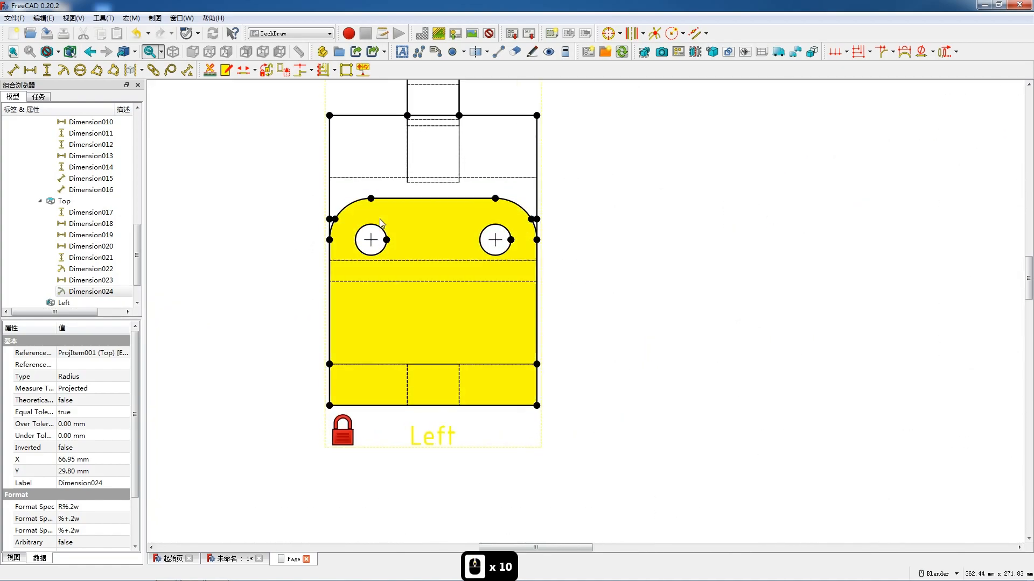
pyautogui.click(369, 226)
pyautogui.click(63, 70)
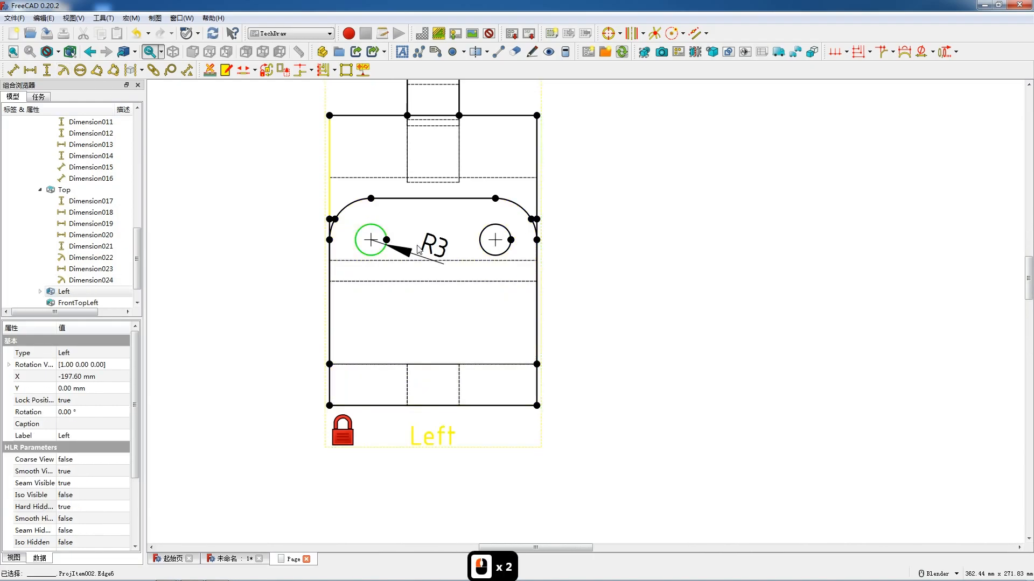
pyautogui.click(363, 201)
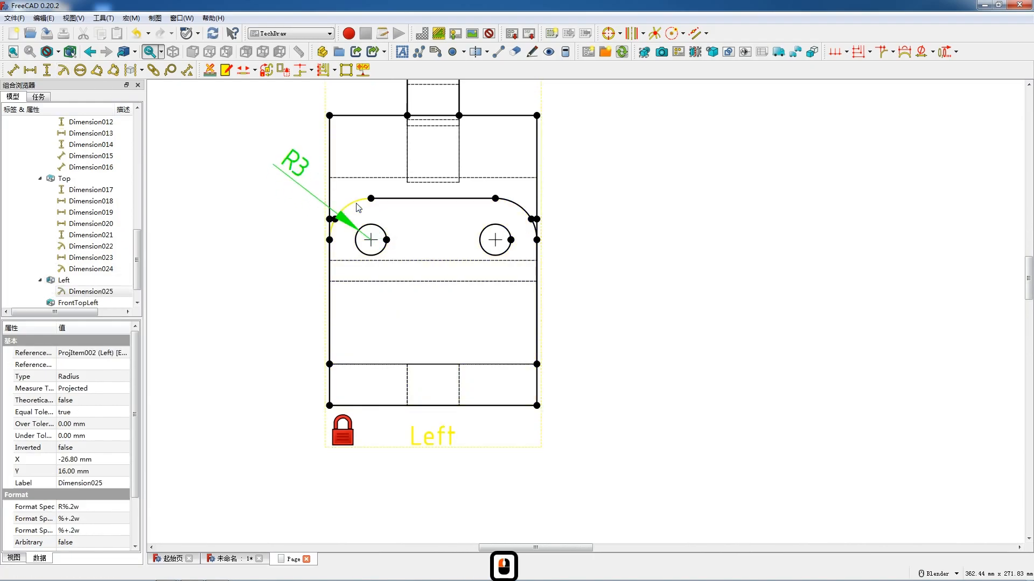
pyautogui.click(63, 70)
pyautogui.moveTo(428, 245); pyautogui.dragTo(282, 207)
pyautogui.moveTo(301, 168)
pyautogui.mouseDown()
pyautogui.moveTo(308, 179)
pyautogui.moveTo(306, 170)
pyautogui.mouseUp()
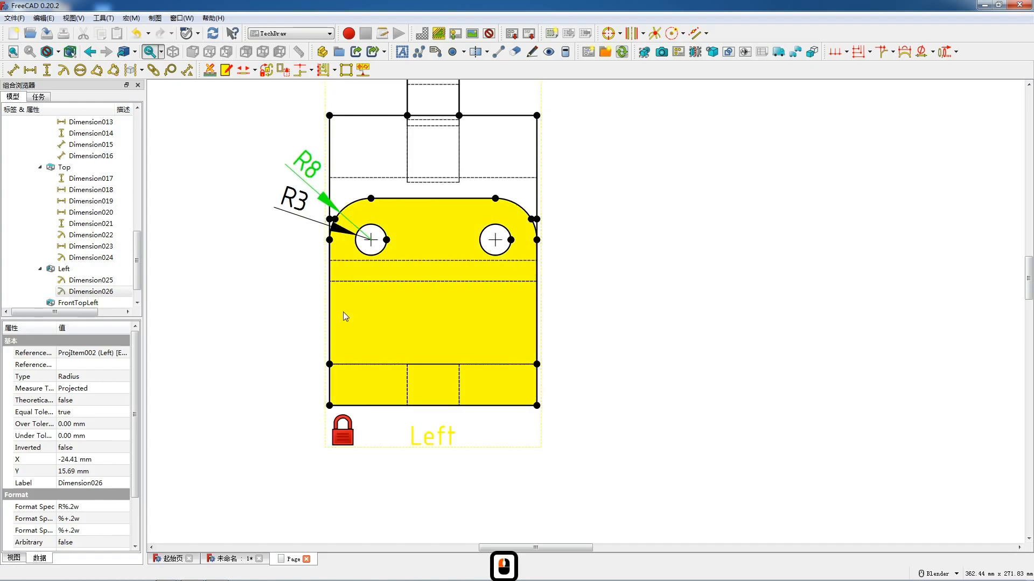
# - Add a vertical dimension to the block's straight left edge in the Left view, placed outside the outline
pyautogui.click(330, 389)
pyautogui.hotkey('shift', 'v')
pyautogui.moveTo(330, 322); pyautogui.dragTo(297, 322)
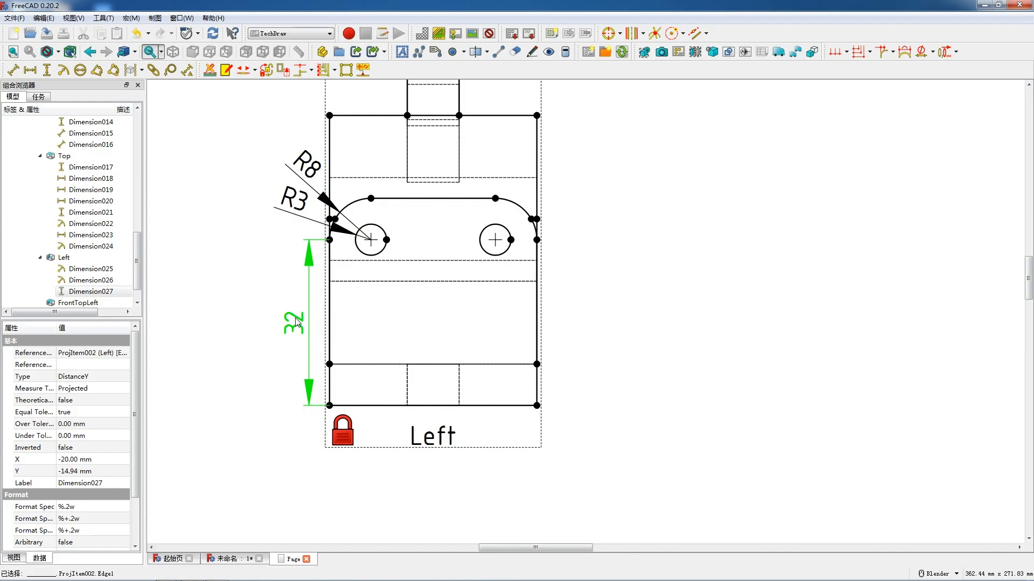
pyautogui.click(331, 387)
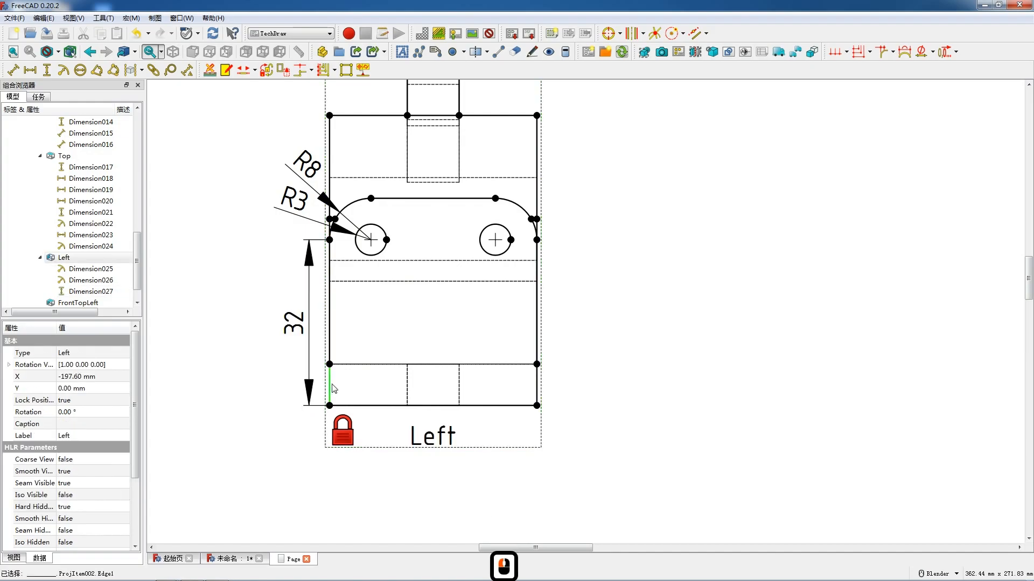
pyautogui.hotkey('shift', 'v')
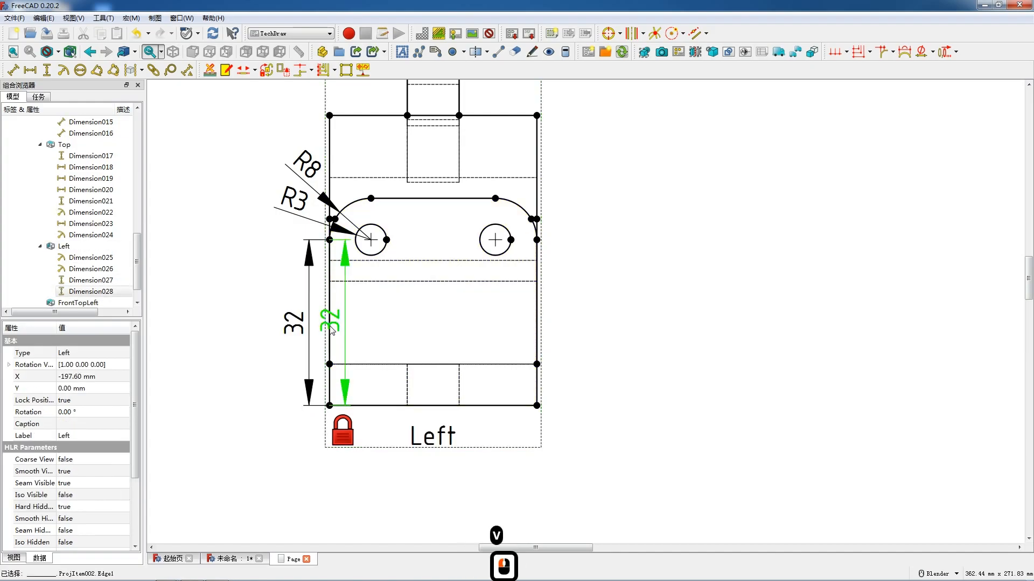
pyautogui.click(332, 329)
pyautogui.press('Delete')
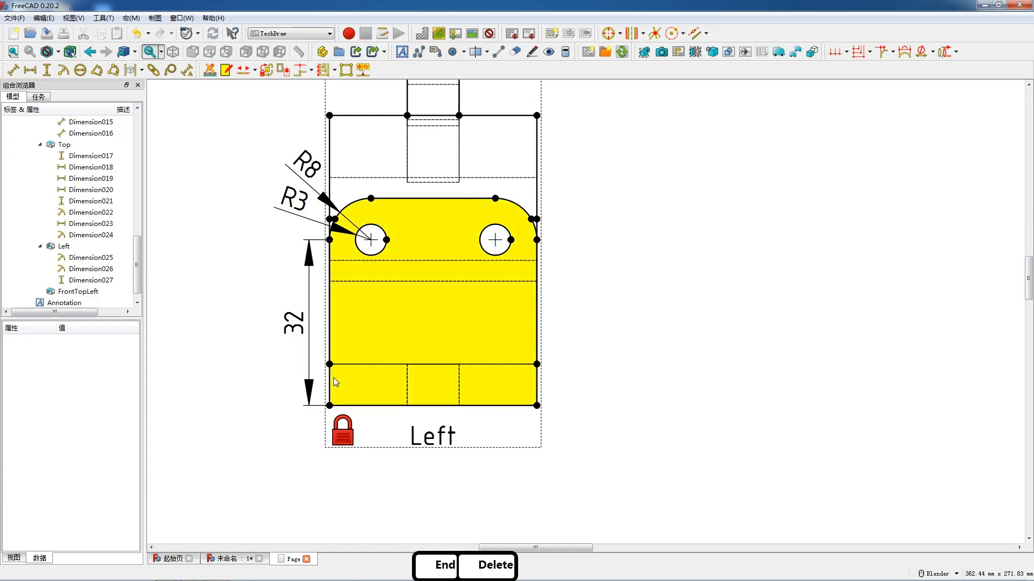
# - Add a vertical dimension between the base's two left corner points in the Left view, moving the block edge's dimension farther out
pyautogui.click(329, 364)
pyautogui.keyDown('ctrl'); pyautogui.click(329, 405); pyautogui.keyUp('ctrl')
pyautogui.press('v')
pyautogui.moveTo(294, 327); pyautogui.dragTo(265, 329)
pyautogui.moveTo(312, 380); pyautogui.dragTo(301, 379)
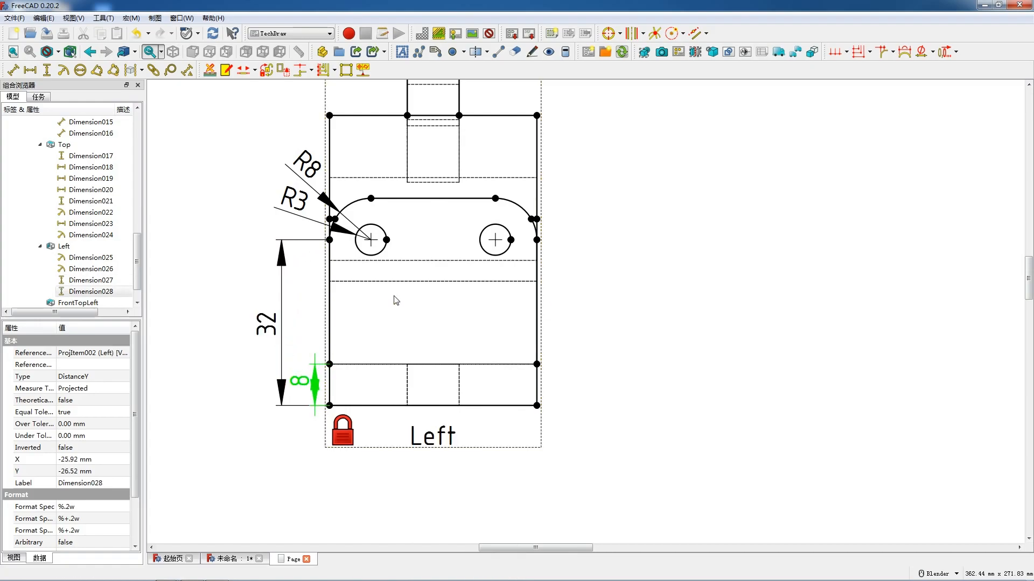
pyautogui.click(535, 178)
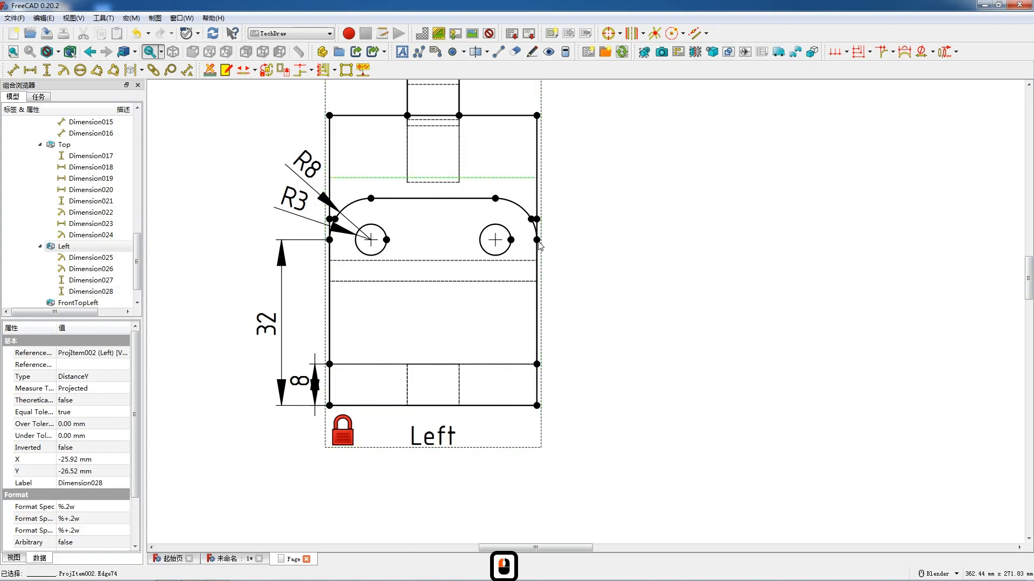
pyautogui.keyDown('ctrl'); pyautogui.click(536, 407); pyautogui.keyUp('ctrl')
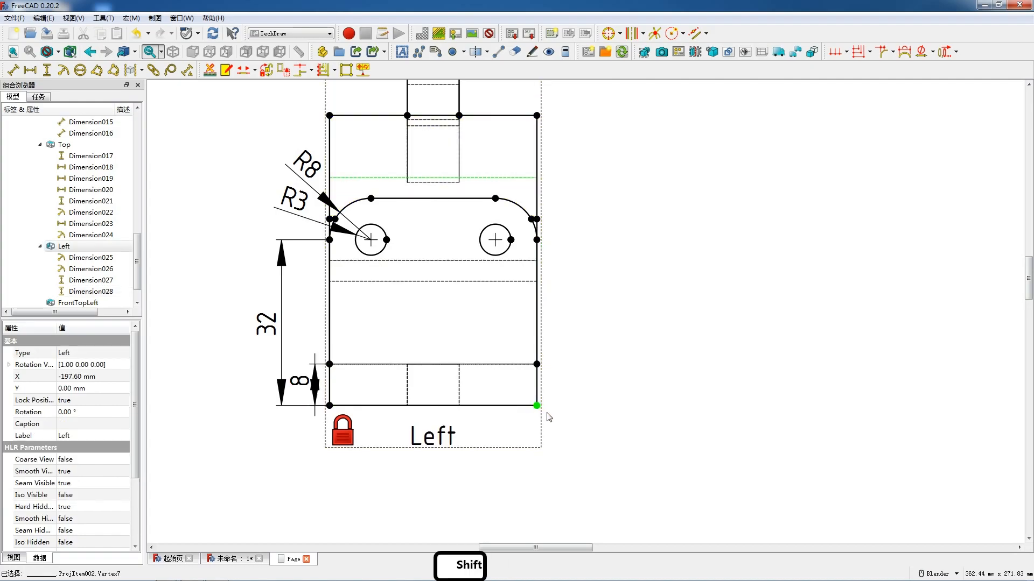
pyautogui.hotkey('shift', 'v')
pyautogui.moveTo(542, 298); pyautogui.dragTo(558, 296)
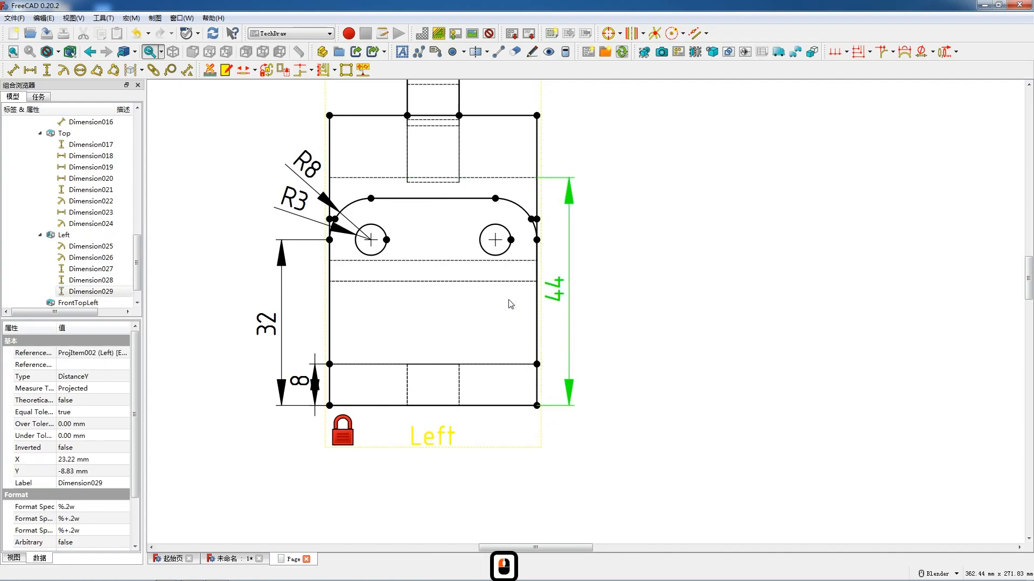
pyautogui.scroll(-7, 511, 304)
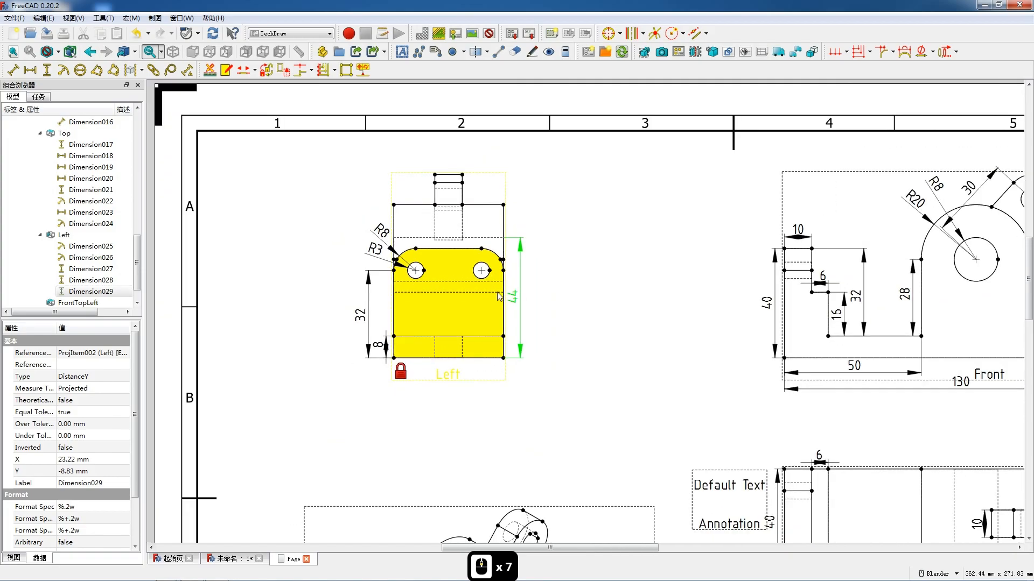
pyautogui.scroll(-3, 498, 296)
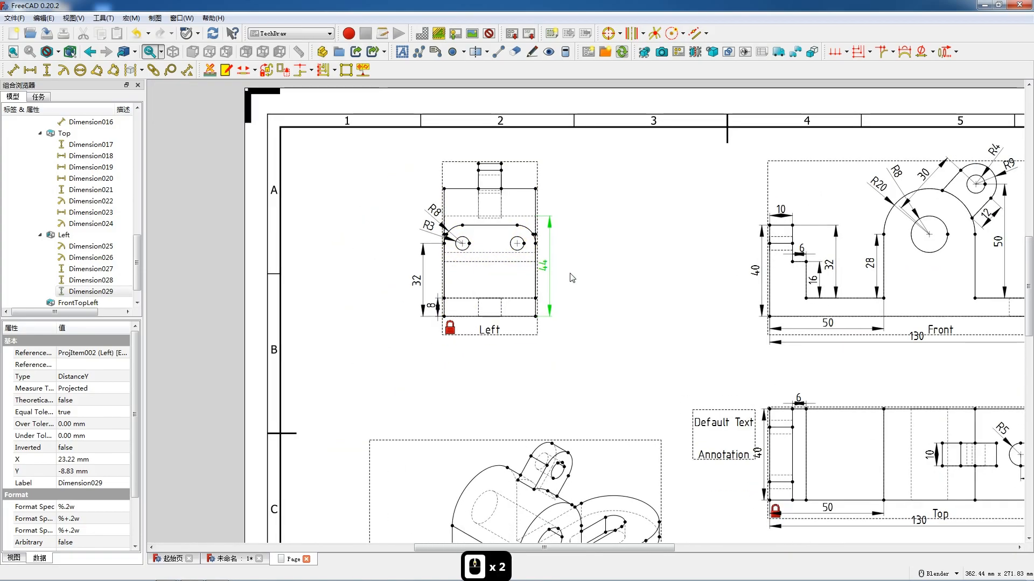
pyautogui.scroll(5, 573, 276)
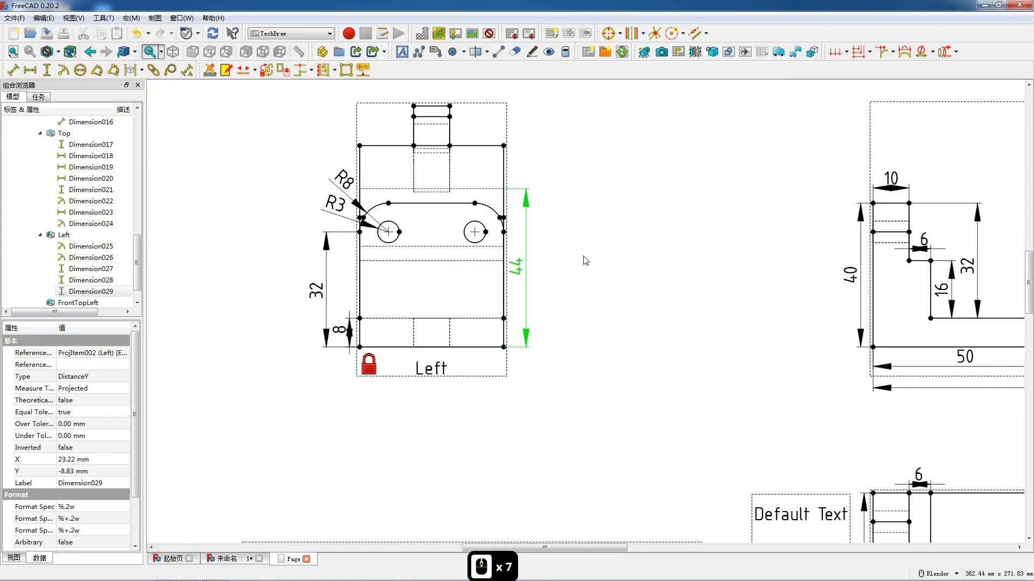
pyautogui.scroll(-4, 539, 257)
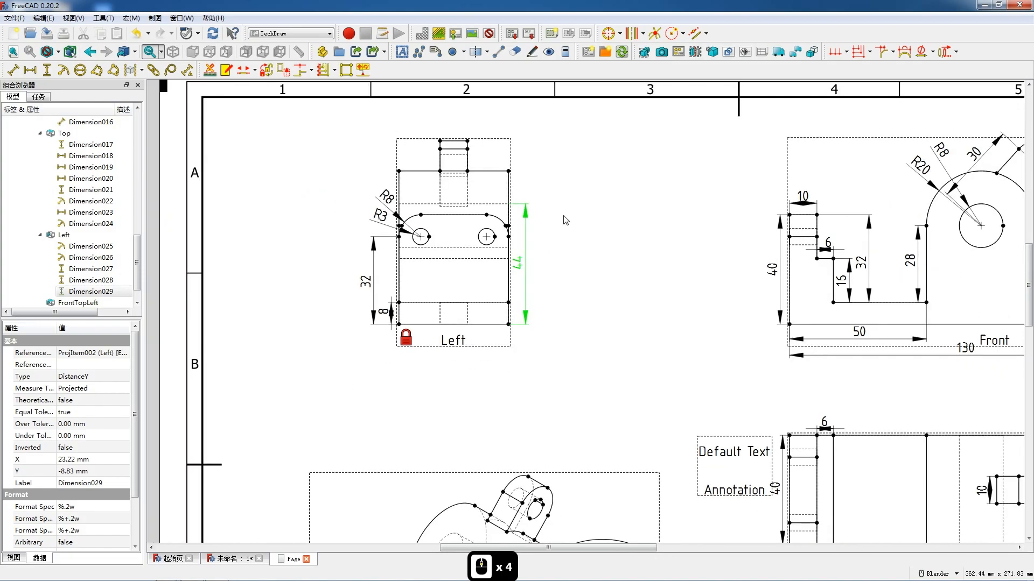
pyautogui.scroll(3, 563, 219)
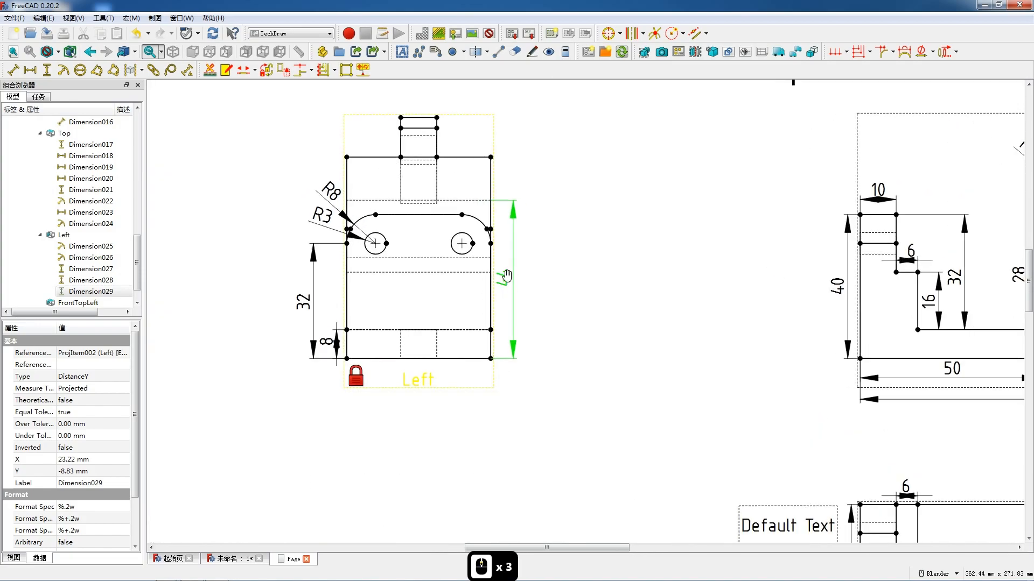
pyautogui.press('Delete')
# - Dimension the vertical distance from the arch's top right corner to the base's bottom right corner in the Left view, placed outside the outline
pyautogui.click(490, 157)
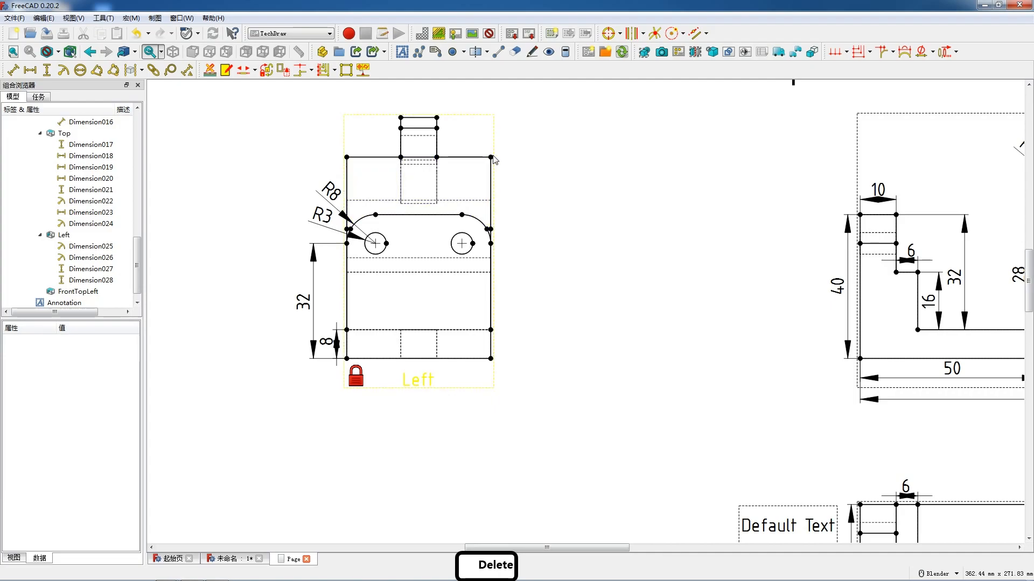
pyautogui.keyDown('ctrl'); pyautogui.click(491, 359); pyautogui.keyUp('ctrl')
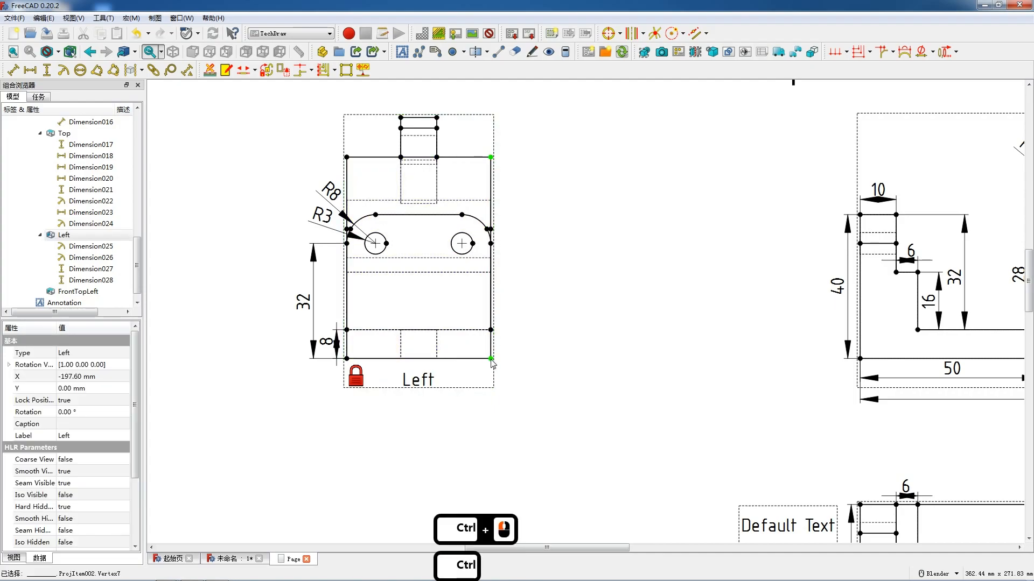
pyautogui.hotkey('shift', 'v')
pyautogui.moveTo(493, 256); pyautogui.dragTo(508, 259)
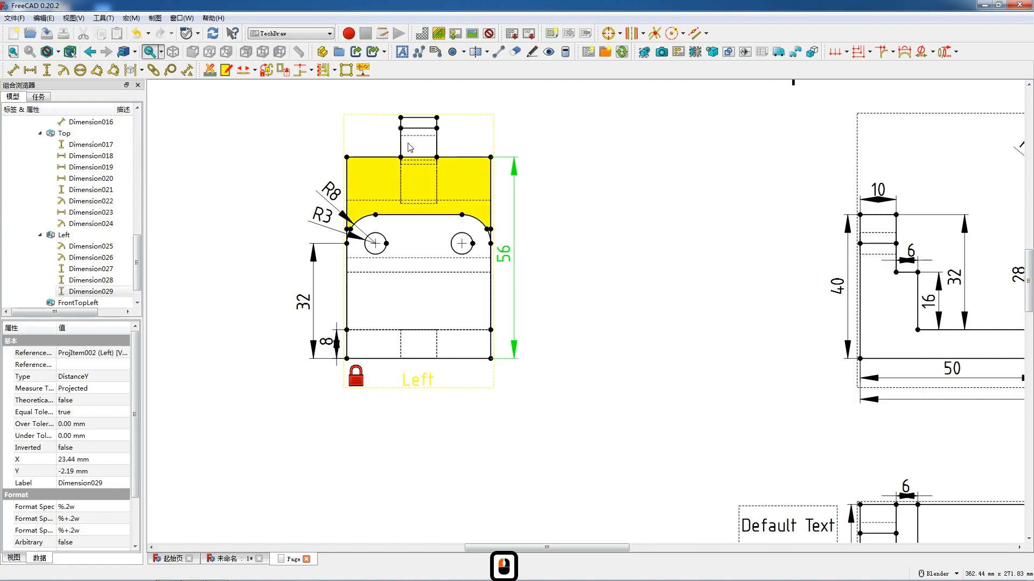
# - Add horizontal dimensions to the lug's top edge, placed above it, and the base's bottom edge, placed below it, in the Left view
pyautogui.scroll(3, 408, 137)
pyautogui.click(424, 112)
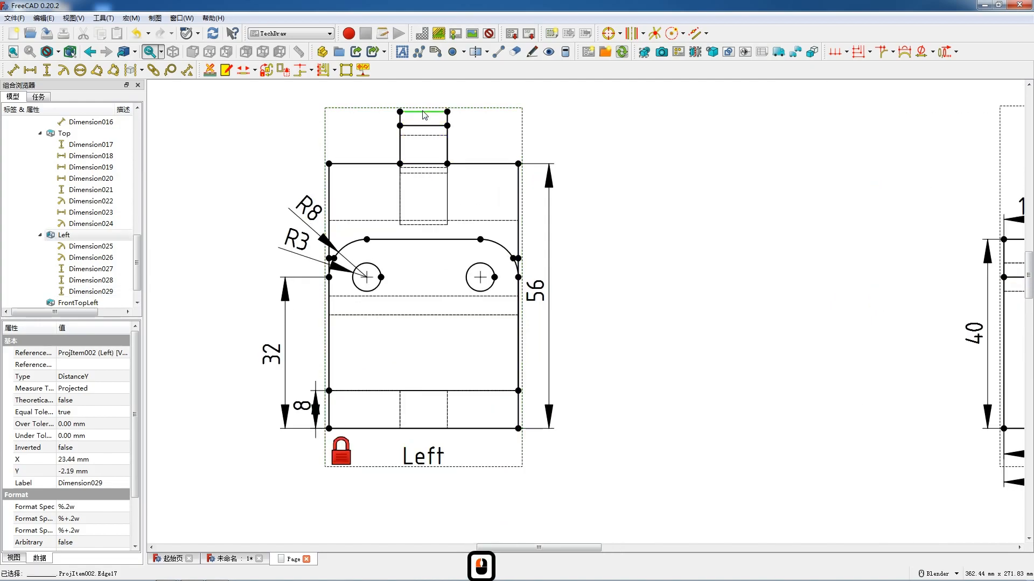
pyautogui.hotkey('shift', 'h')
pyautogui.moveTo(424, 111); pyautogui.dragTo(425, 90)
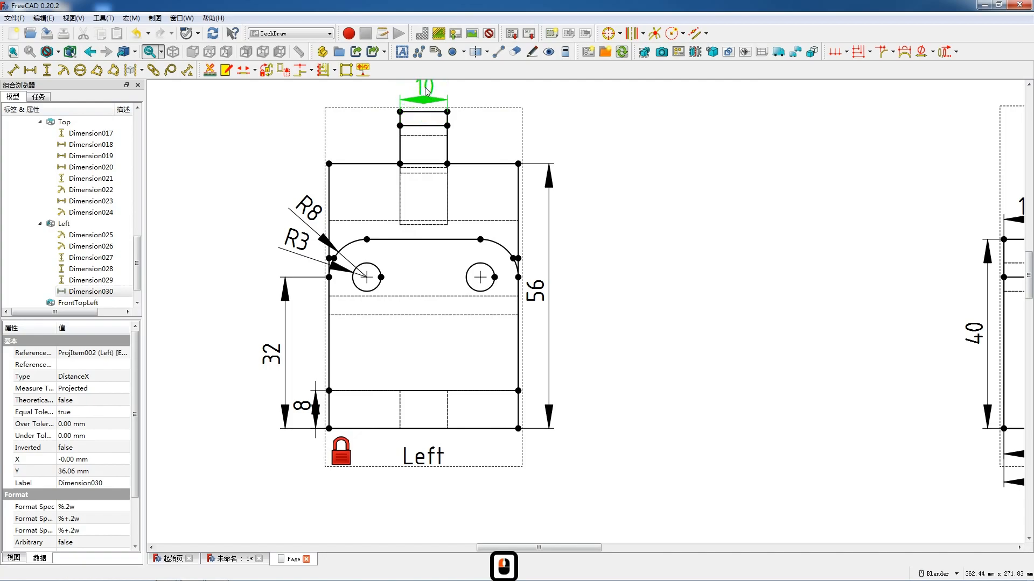
pyautogui.click(428, 429)
pyautogui.hotkey('shift', 'h')
pyautogui.moveTo(430, 434); pyautogui.dragTo(427, 455)
# - Insert six more default text annotations on the drawing page
pyautogui.scroll(-9, 451, 320)
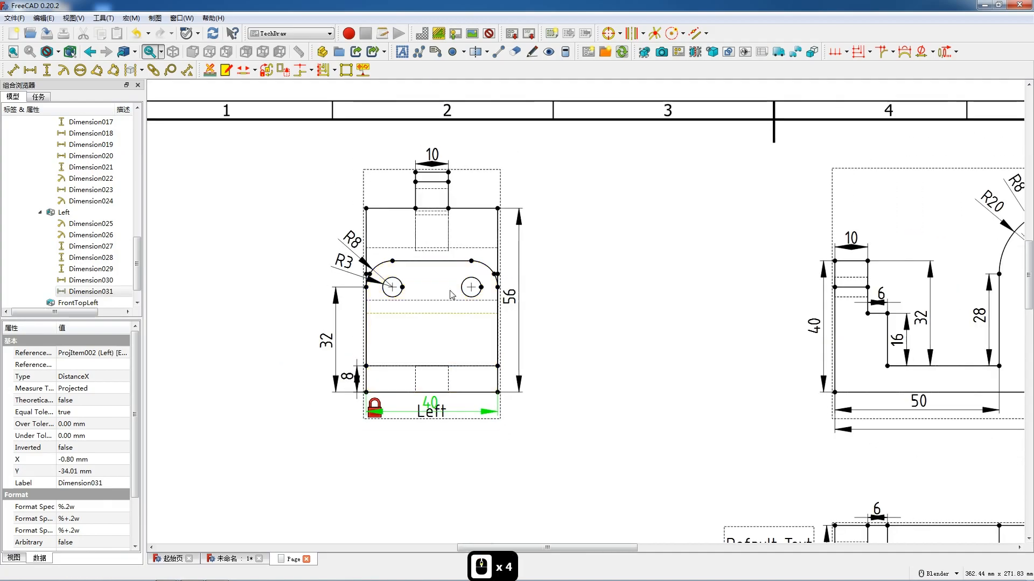
pyautogui.scroll(-2, 450, 289)
pyautogui.scroll(4, 454, 305)
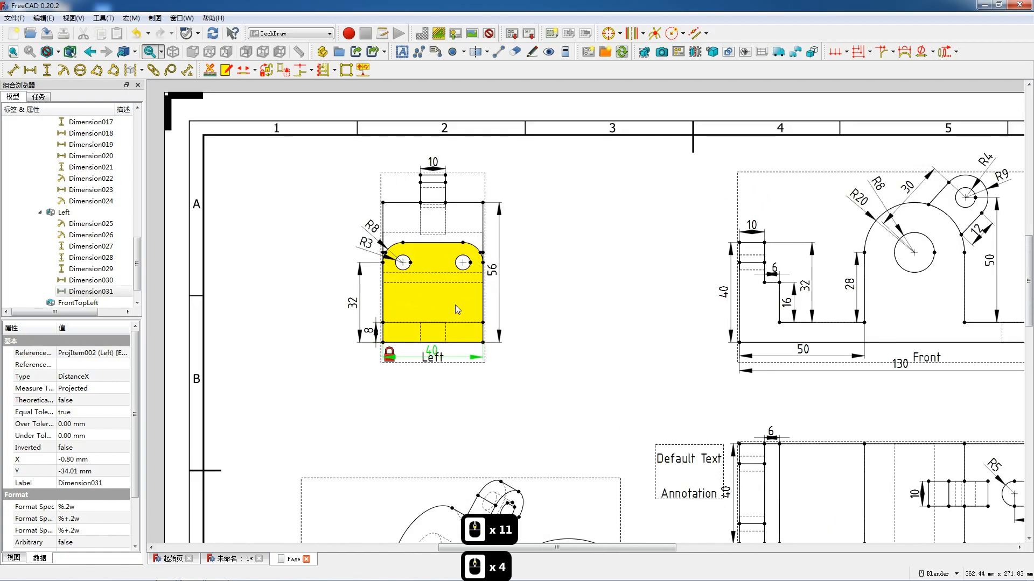
pyautogui.keyDown('shift'); pyautogui.moveTo(405, 416); pyautogui.dragTo(473, 221, button='middle'); pyautogui.keyUp('shift')
pyautogui.scroll(-4, 473, 221)
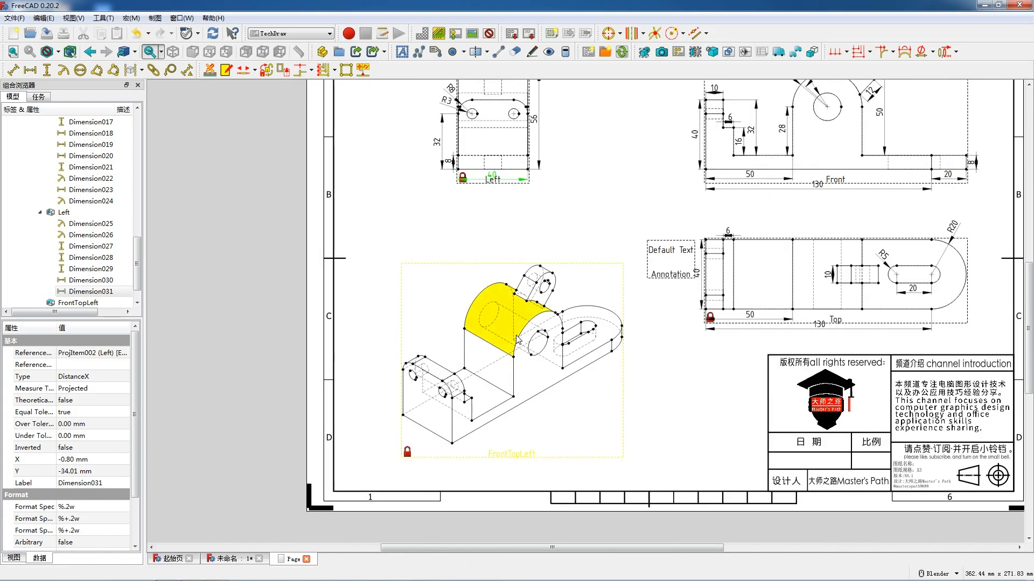
pyautogui.scroll(-1, 517, 337)
pyautogui.scroll(-1, 499, 361)
pyautogui.moveTo(596, 243); pyautogui.dragTo(559, 278)
pyautogui.click(506, 113)
pyautogui.doubleClick(402, 54)
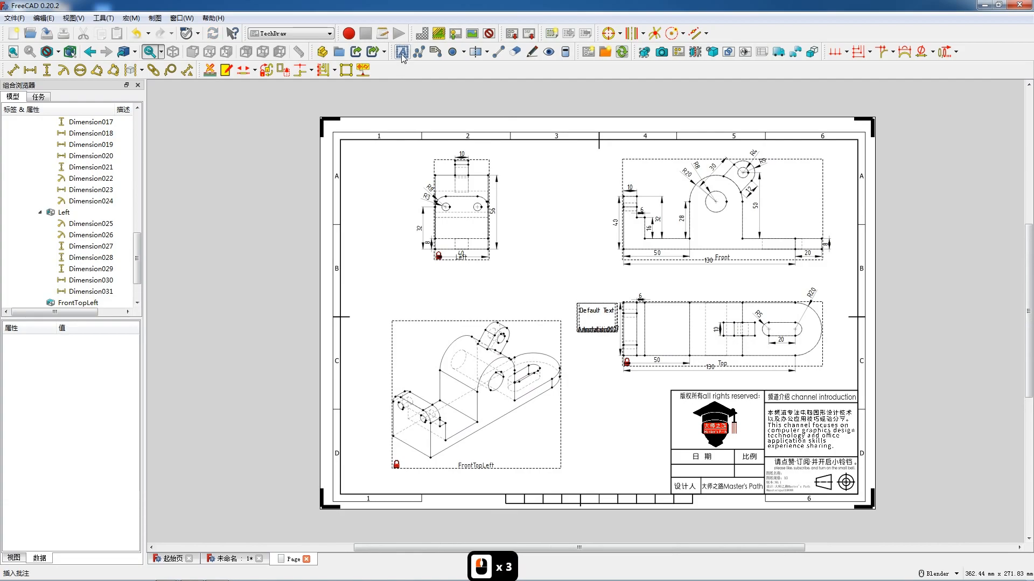
# - Change one default annotation's text to 前视图 and place it below the Front view
pyautogui.doubleClick(596, 319)
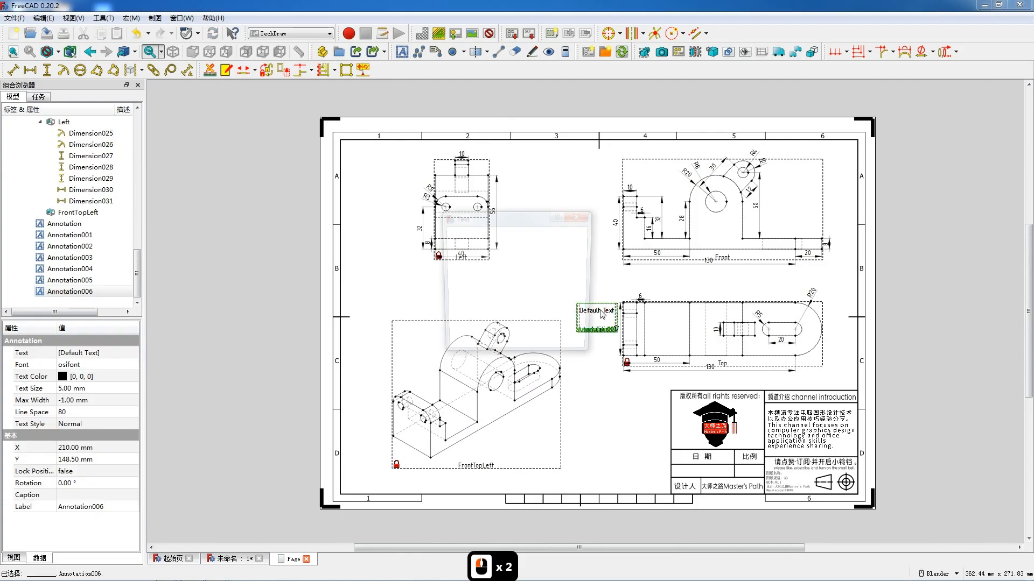
pyautogui.moveTo(511, 241); pyautogui.dragTo(429, 237)
pyautogui.write('前视图')
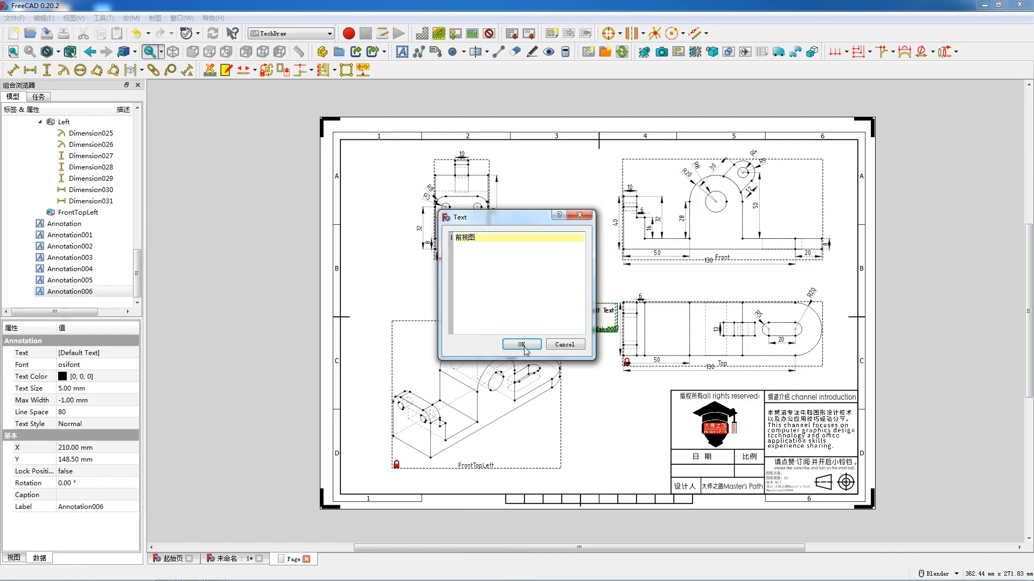
pyautogui.click(523, 344)
pyautogui.moveTo(625, 308); pyautogui.dragTo(719, 275)
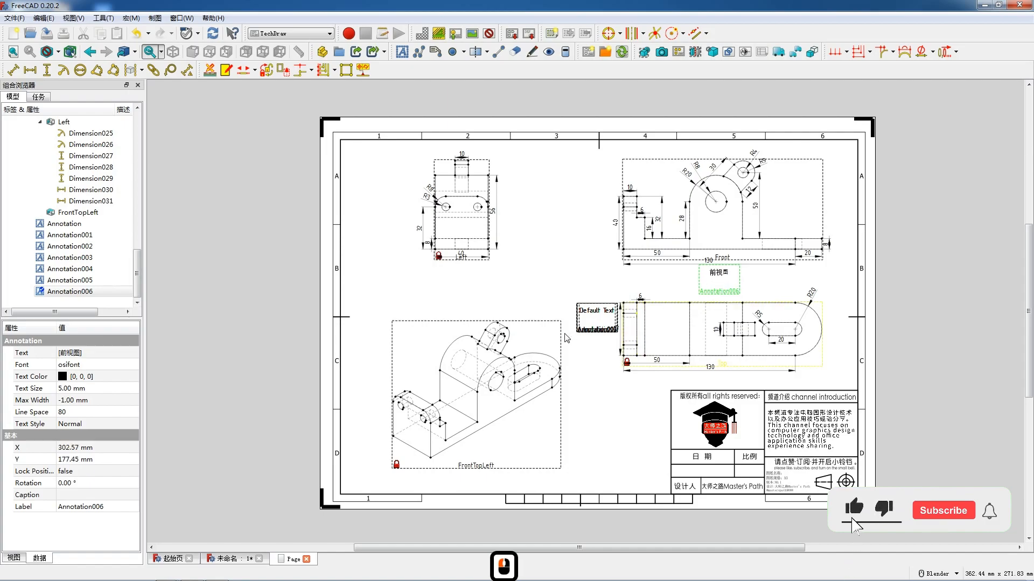
# - Change another default annotation's text to 顶视图 and place it below the Top view
pyautogui.doubleClick(594, 315)
pyautogui.moveTo(498, 240); pyautogui.dragTo(439, 237)
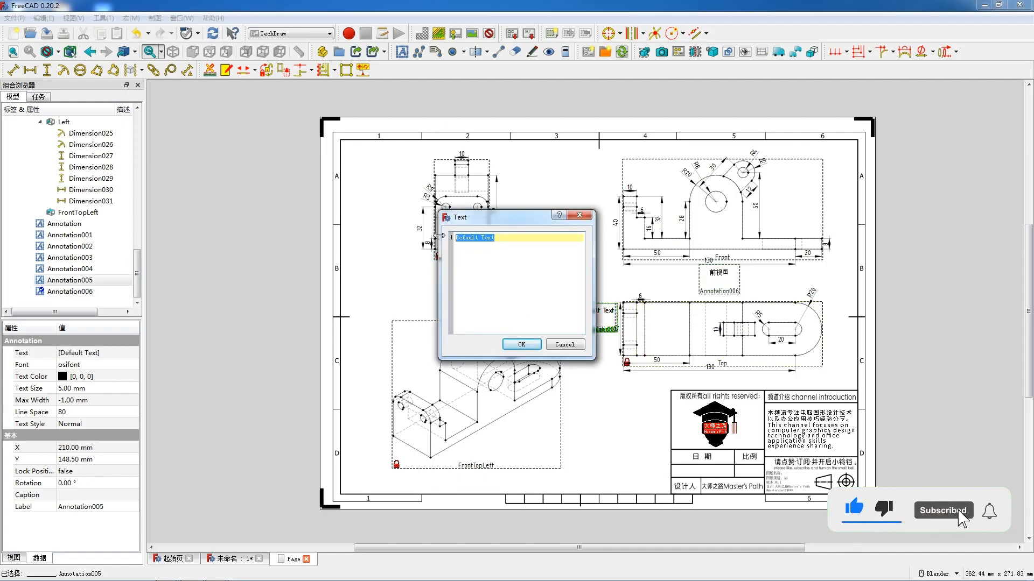
pyautogui.write('顶视图')
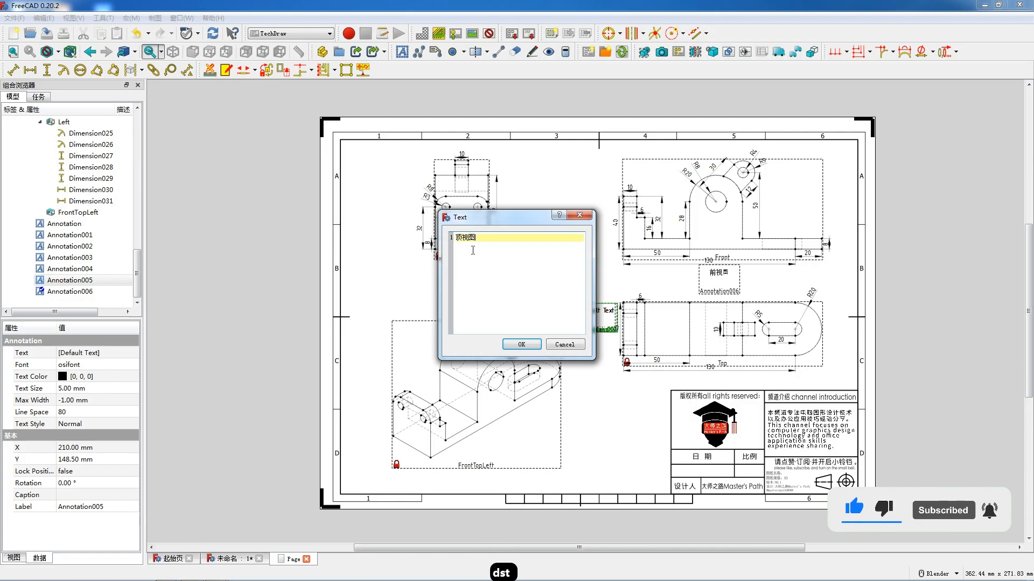
pyautogui.click(521, 344)
pyautogui.moveTo(661, 345); pyautogui.dragTo(716, 382)
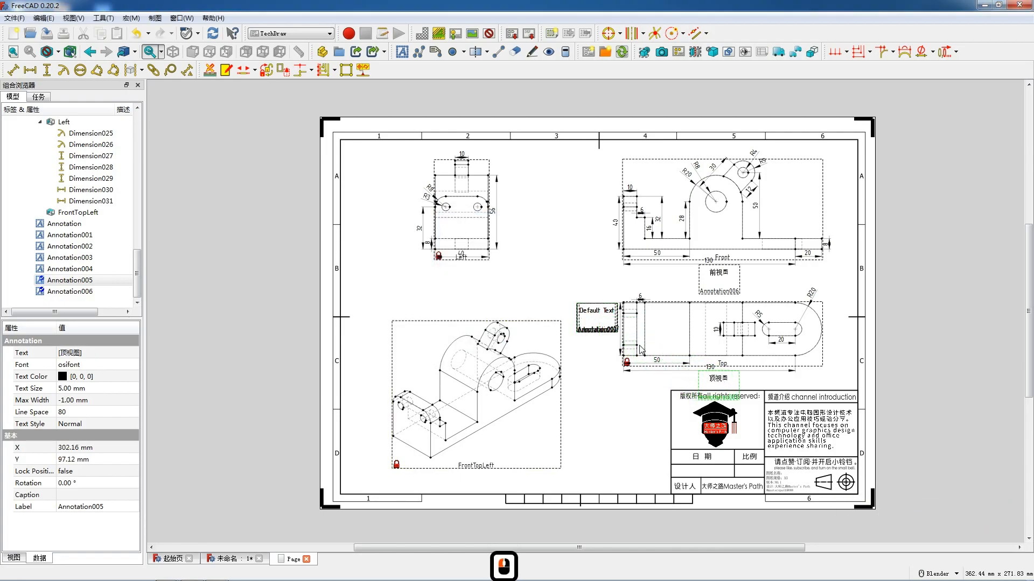
# - Change another default annotation's text to 透视图 and place it below the FrontTopLeft isometric view
pyautogui.doubleClick(595, 315)
pyautogui.moveTo(509, 236); pyautogui.dragTo(455, 238)
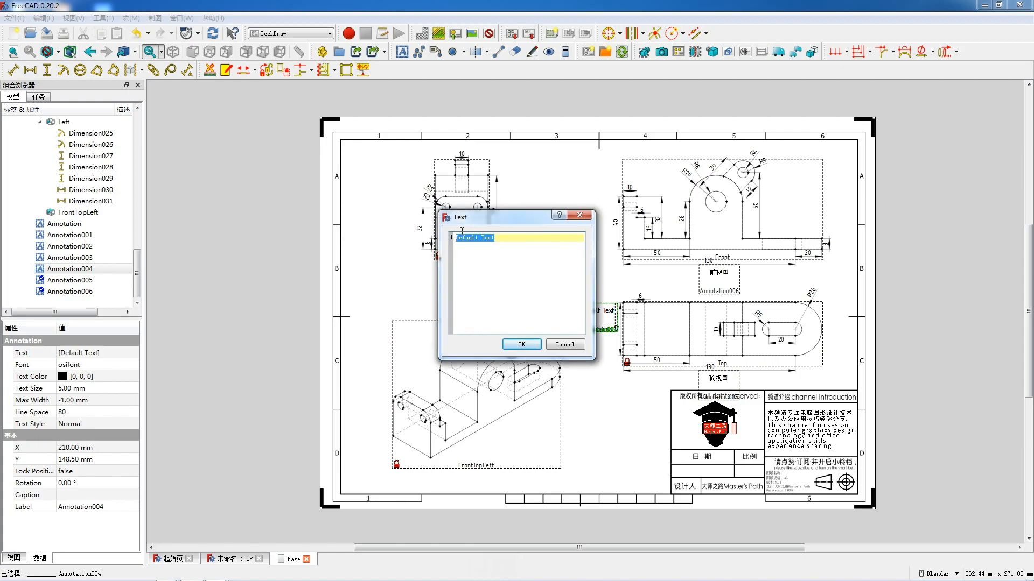
pyautogui.write('左视图')
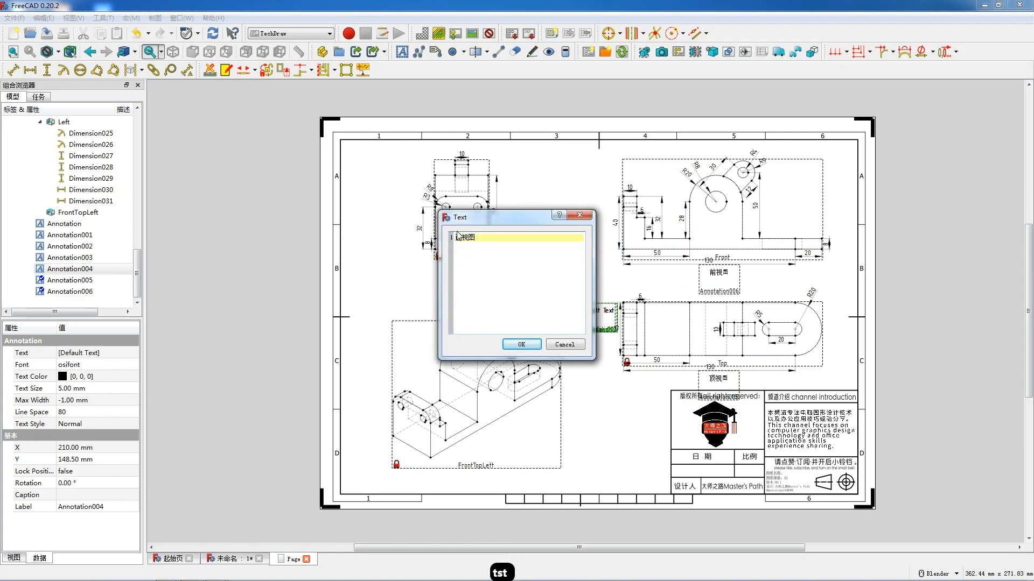
pyautogui.click(523, 345)
pyautogui.moveTo(570, 366); pyautogui.dragTo(478, 473)
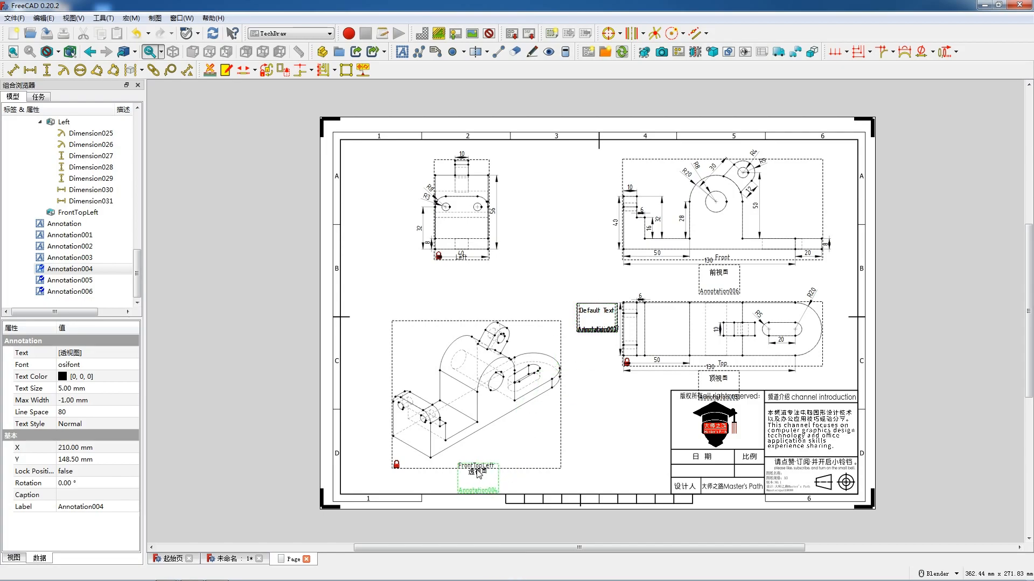
# - Change another default annotation's text to 左视图 and place it below the Left view
pyautogui.doubleClick(595, 317)
pyautogui.write('左视图')
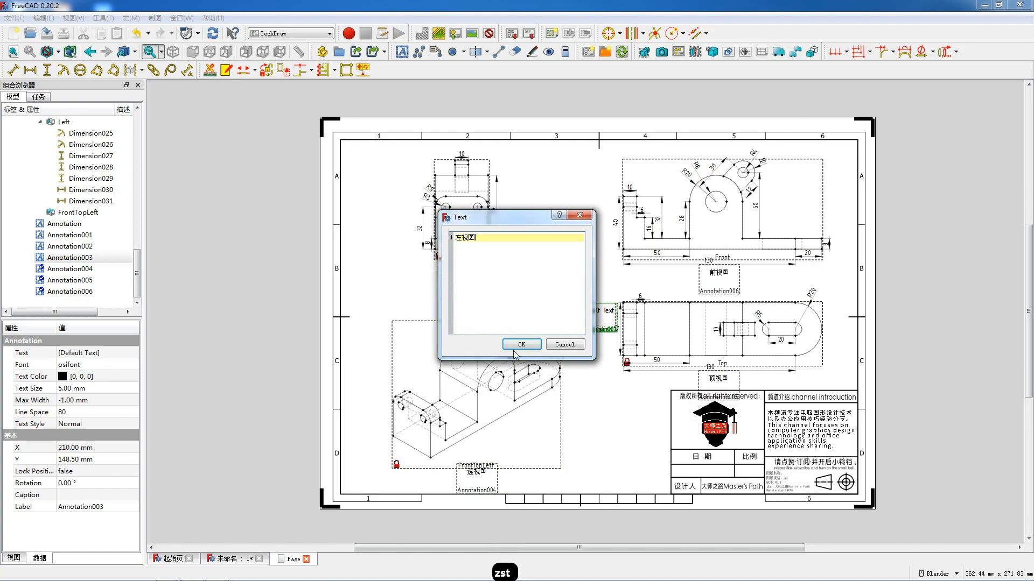
pyautogui.click(522, 345)
pyautogui.moveTo(572, 303); pyautogui.dragTo(473, 266)
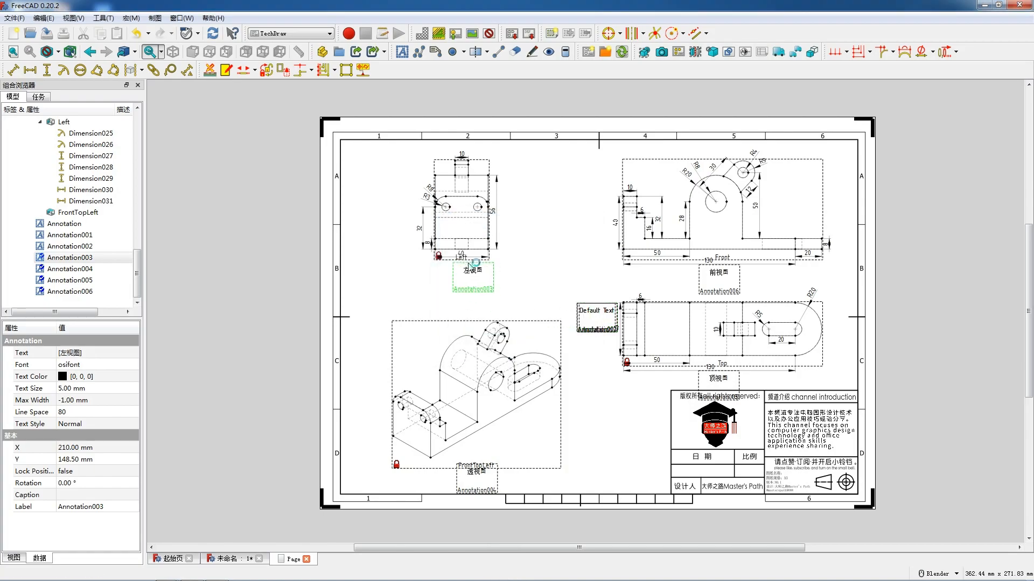
# - Change another default annotation's text to 2023.07.03 and place it in the title block's empty cell under 日期
pyautogui.doubleClick(584, 312)
pyautogui.moveTo(483, 237); pyautogui.dragTo(448, 237)
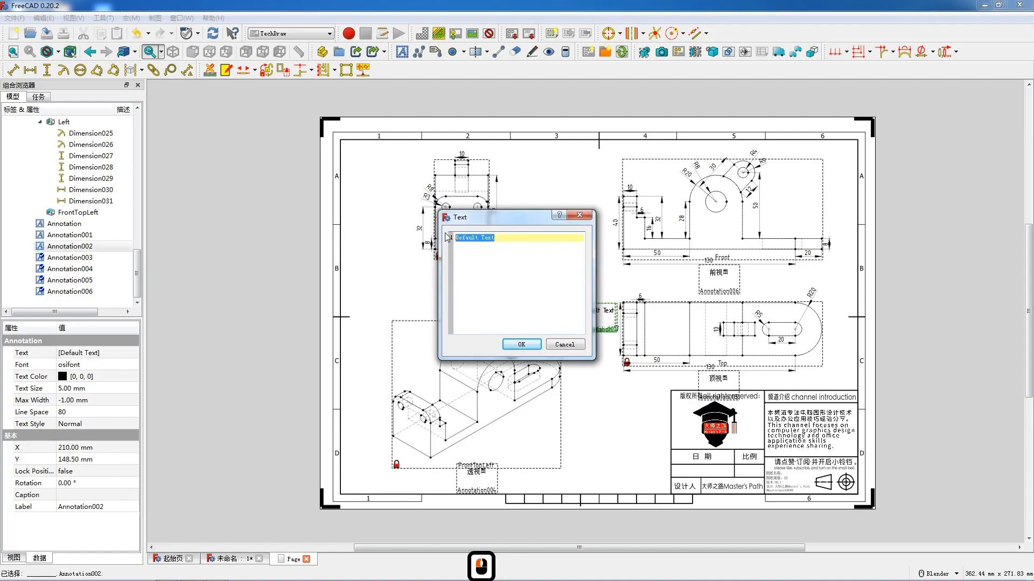
pyautogui.write('2023.07.03')
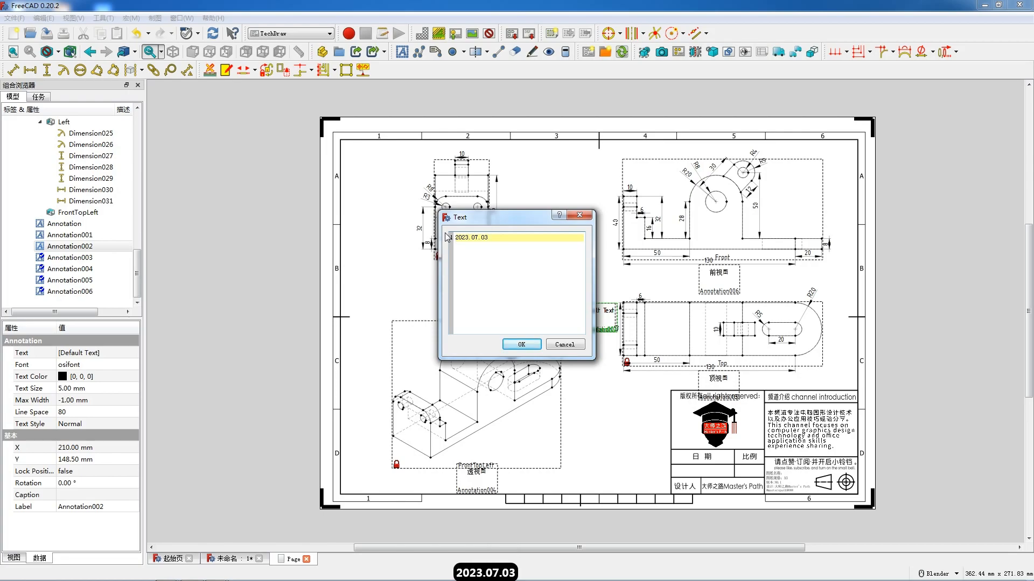
pyautogui.click(521, 344)
pyautogui.moveTo(595, 316); pyautogui.dragTo(689, 467)
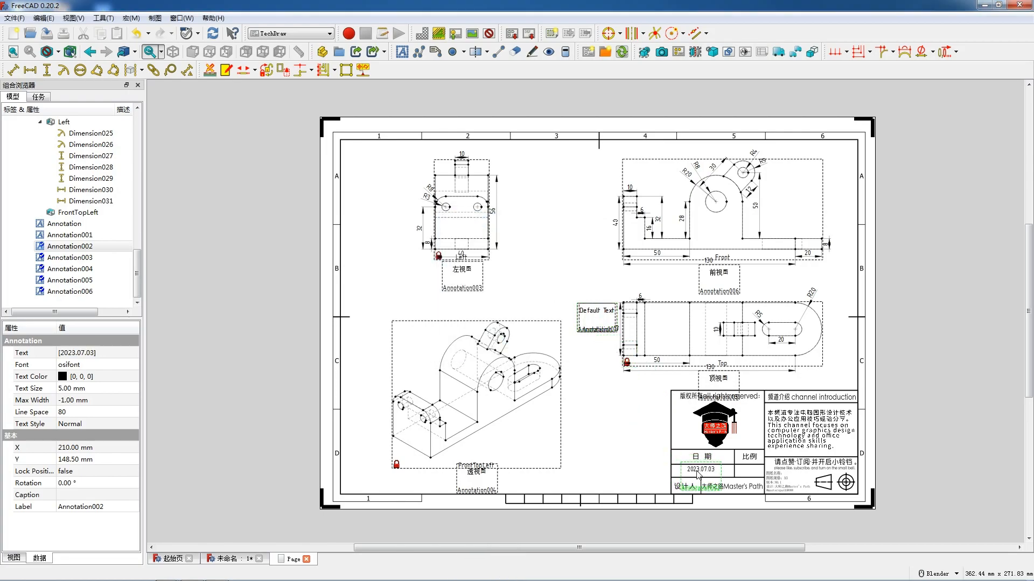
# - Change another default annotation's text to 1: 1 and place it in the title block's empty cell under 比例
pyautogui.moveTo(697, 472); pyautogui.dragTo(697, 473)
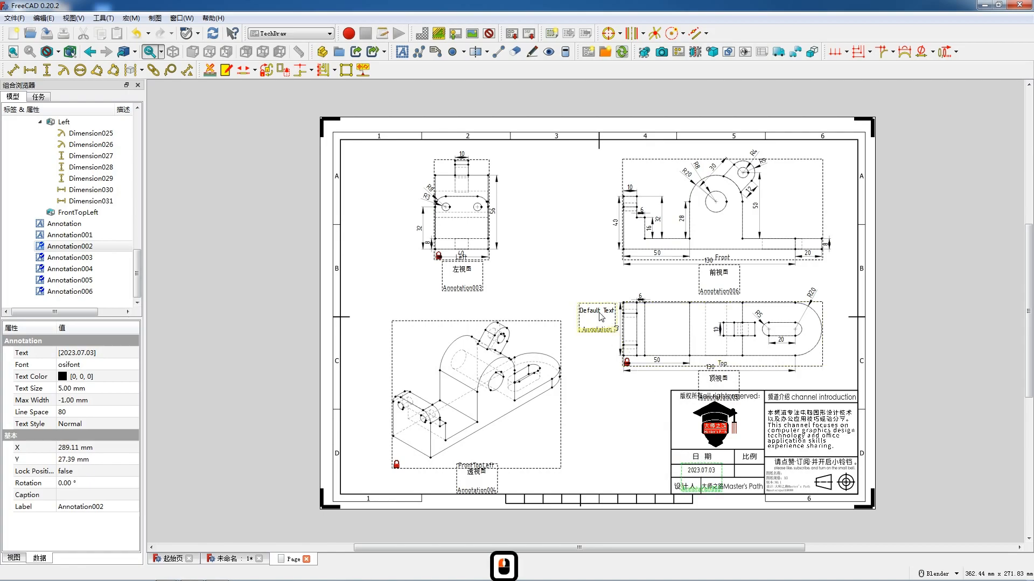
pyautogui.scroll(13, 65, 161)
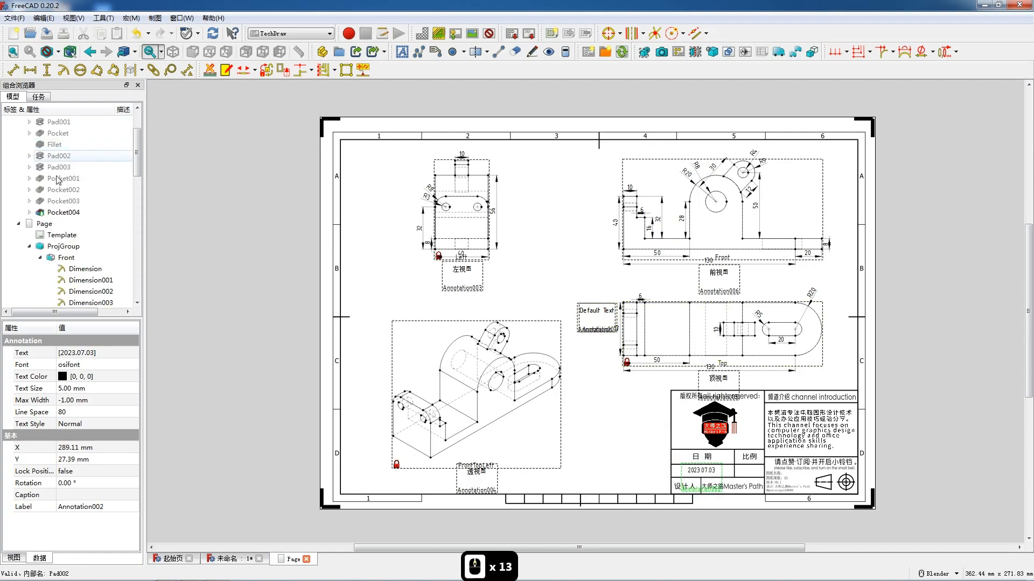
pyautogui.doubleClick(71, 247)
pyautogui.click(34, 120)
pyautogui.click(597, 312)
pyautogui.doubleClick(597, 311)
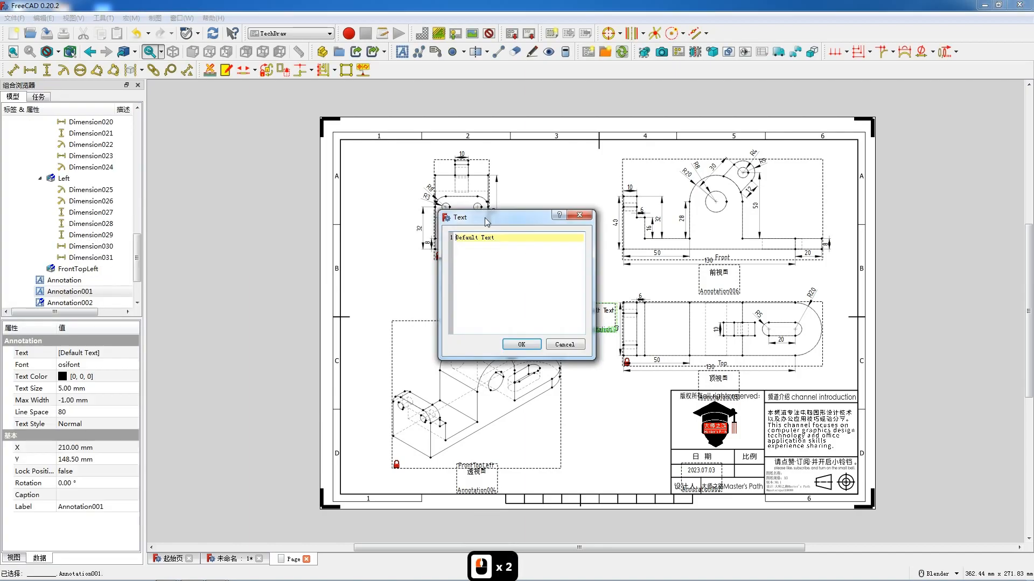
pyautogui.moveTo(499, 238); pyautogui.dragTo(429, 233)
pyautogui.write('1')
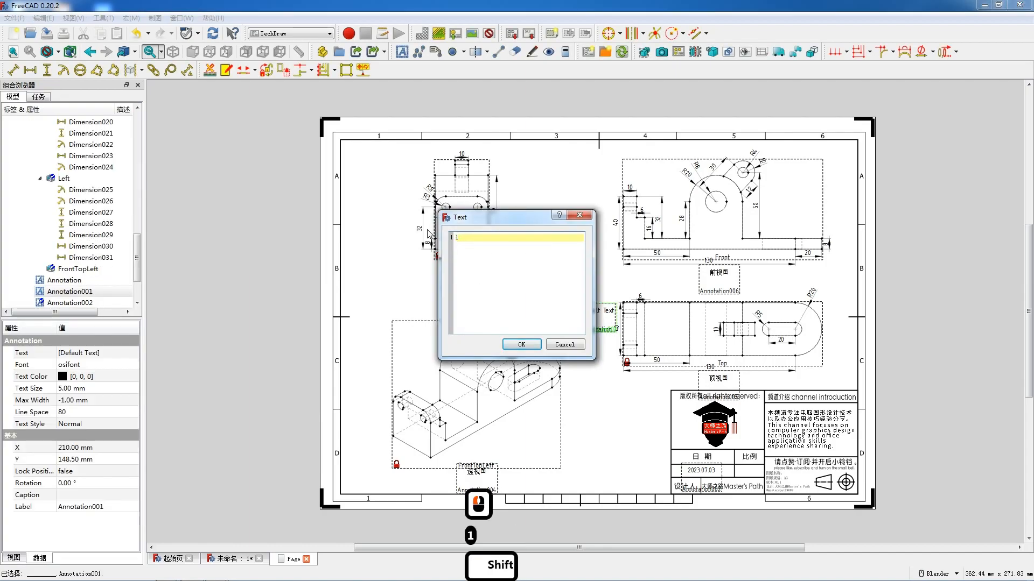
pyautogui.write(': 1')
pyautogui.click(521, 345)
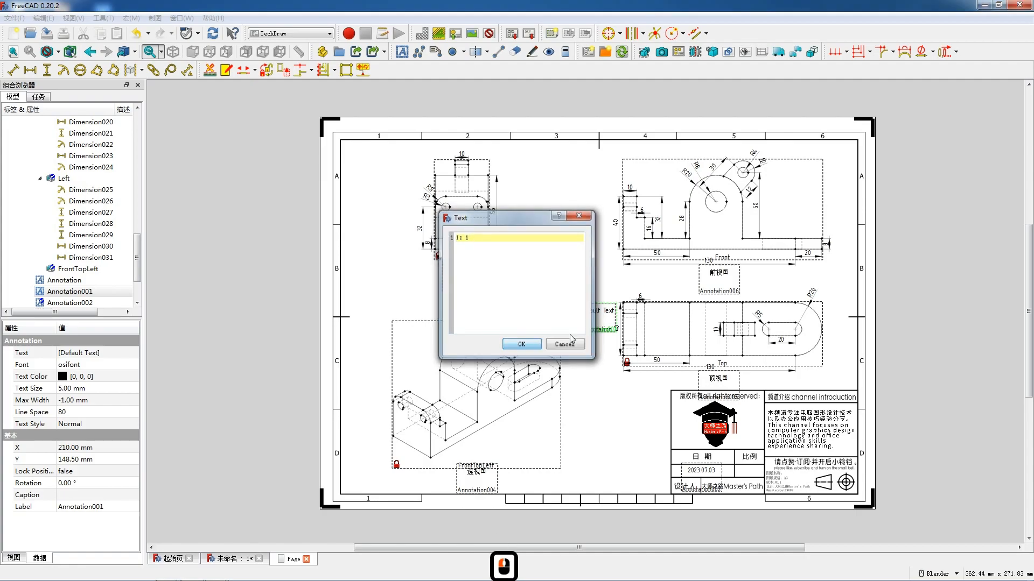
pyautogui.moveTo(603, 319)
pyautogui.mouseDown()
pyautogui.moveTo(650, 389)
pyautogui.moveTo(752, 483)
pyautogui.mouseUp()
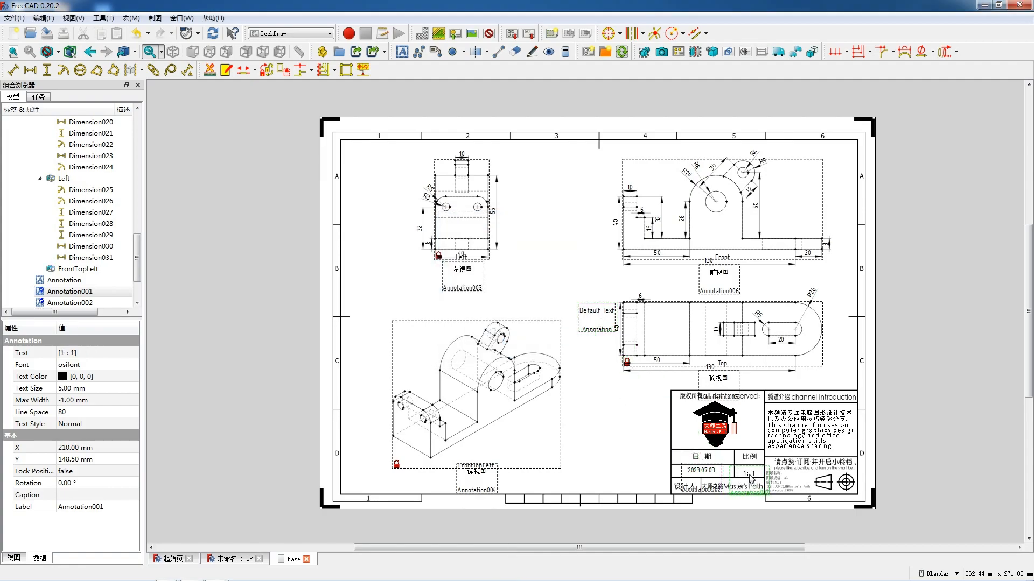
# - Change the last default annotation's text to 机械产品零件0120
pyautogui.doubleClick(596, 311)
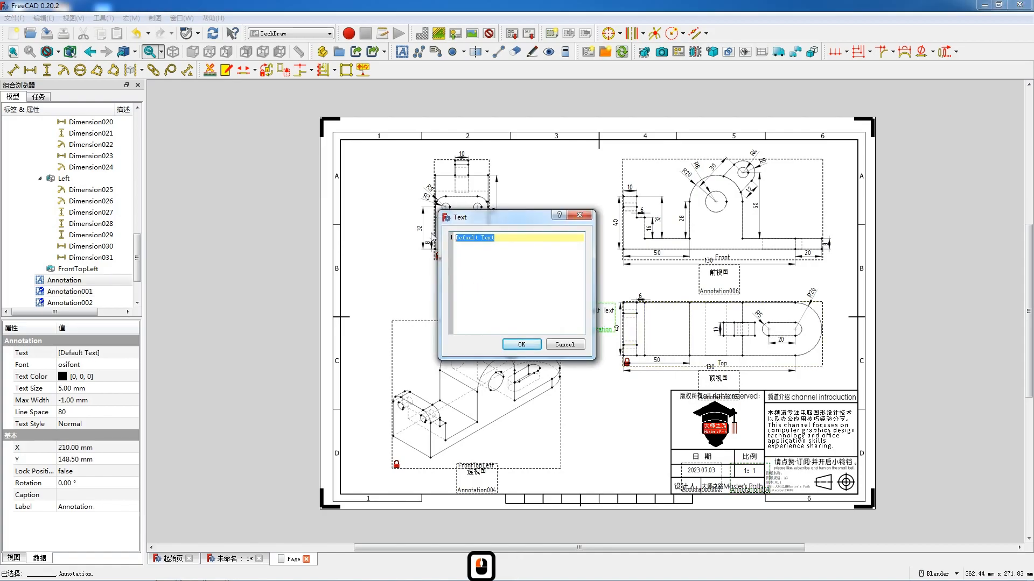
pyautogui.write('机械c产品零件')
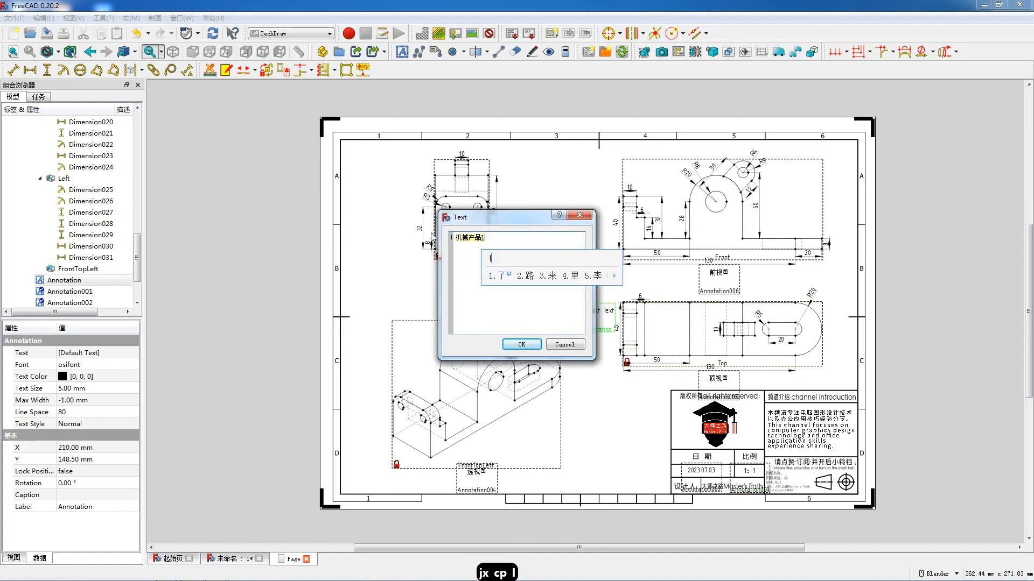
pyautogui.write('0120')
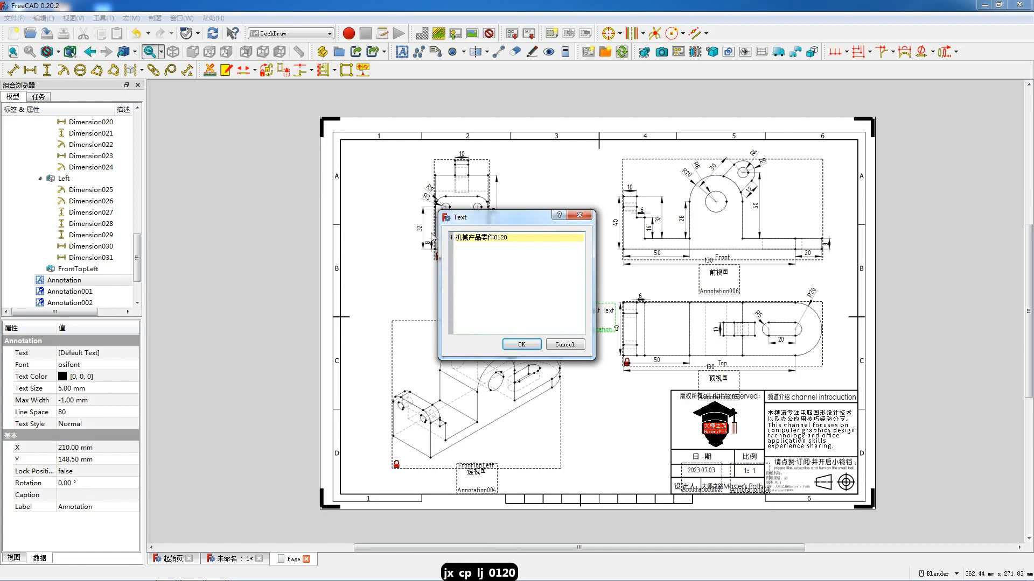
pyautogui.click(520, 344)
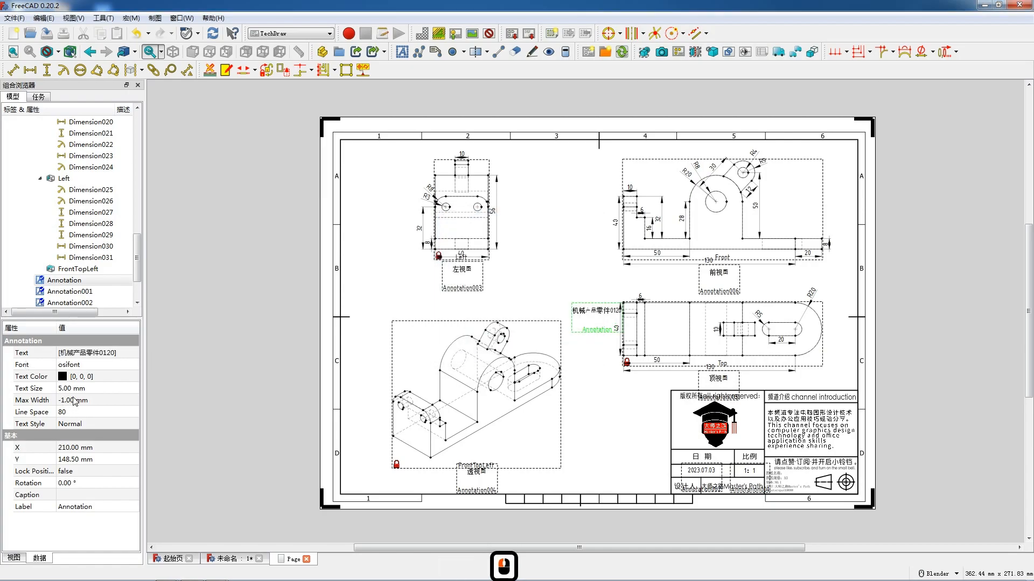
# - Set the part name annotation's text size to 3 mm and place it beside 图纸名称 in the title block
pyautogui.write('3')
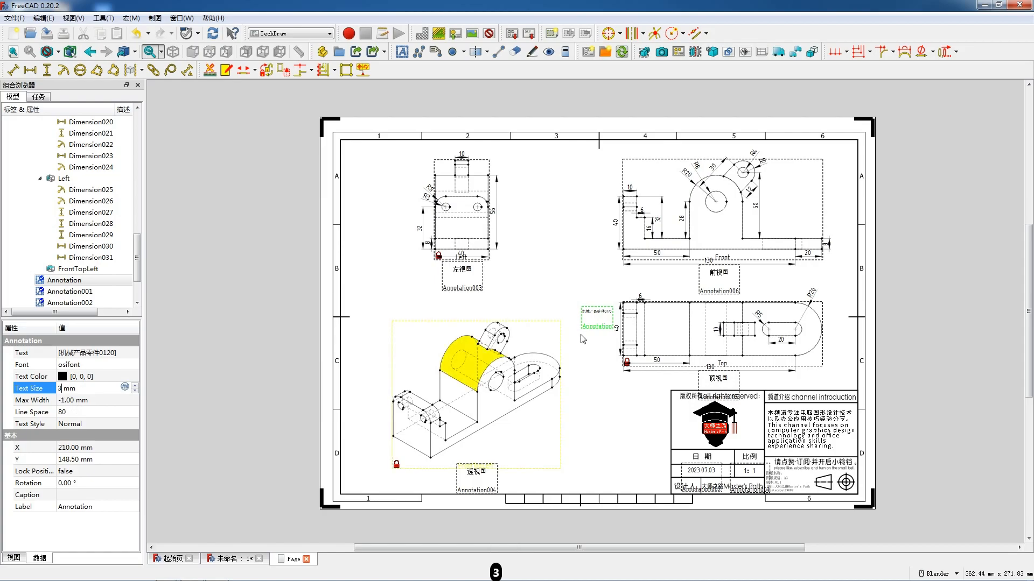
pyautogui.moveTo(600, 316); pyautogui.dragTo(745, 455)
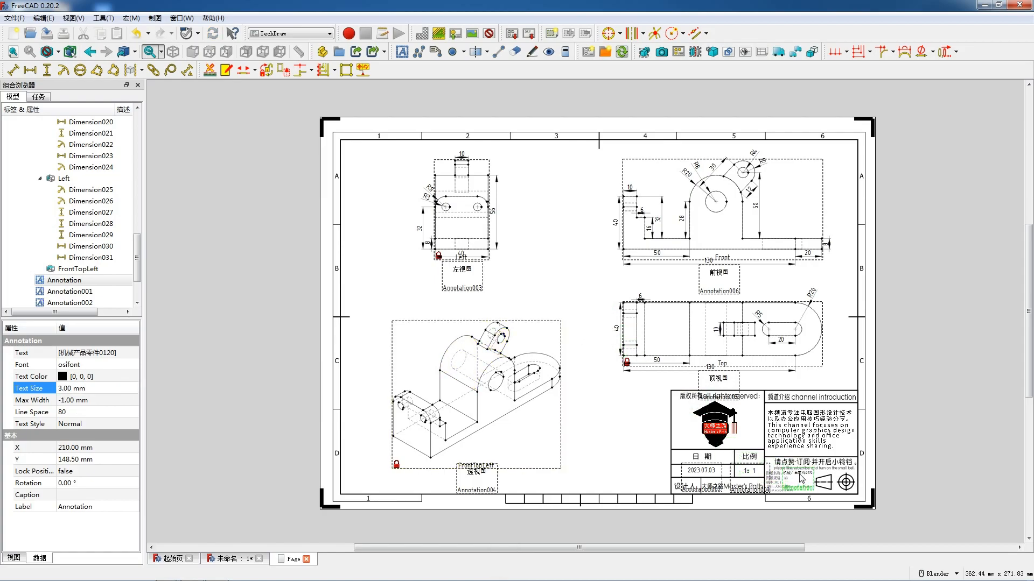
pyautogui.moveTo(799, 474); pyautogui.dragTo(800, 473)
pyautogui.scroll(5, 839, 519)
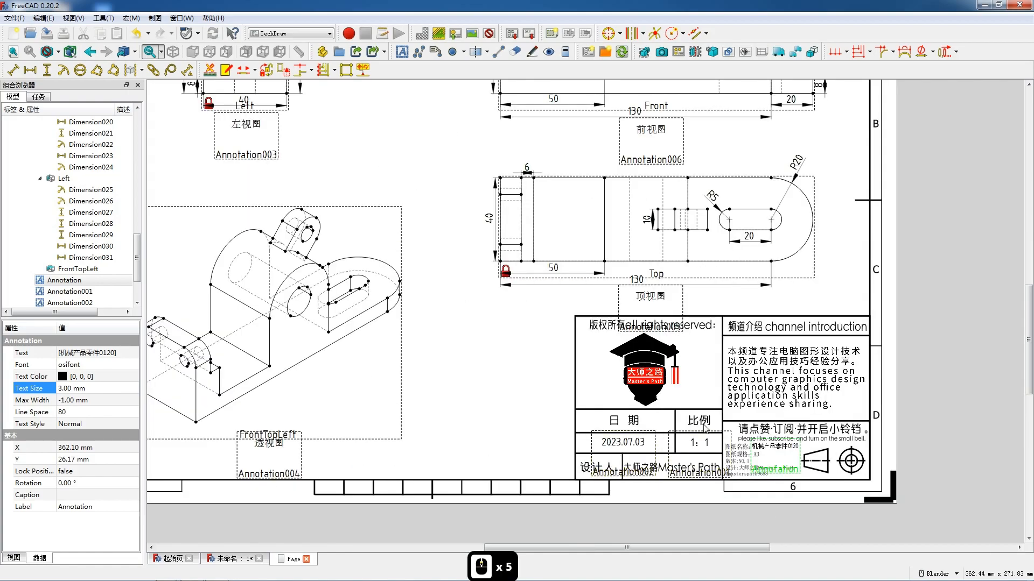
# - Deselect the annotation and turn off the view frames on the drawing page
pyautogui.click(468, 384)
pyautogui.click(456, 362)
pyautogui.rightClick(458, 359)
pyautogui.click(501, 376)
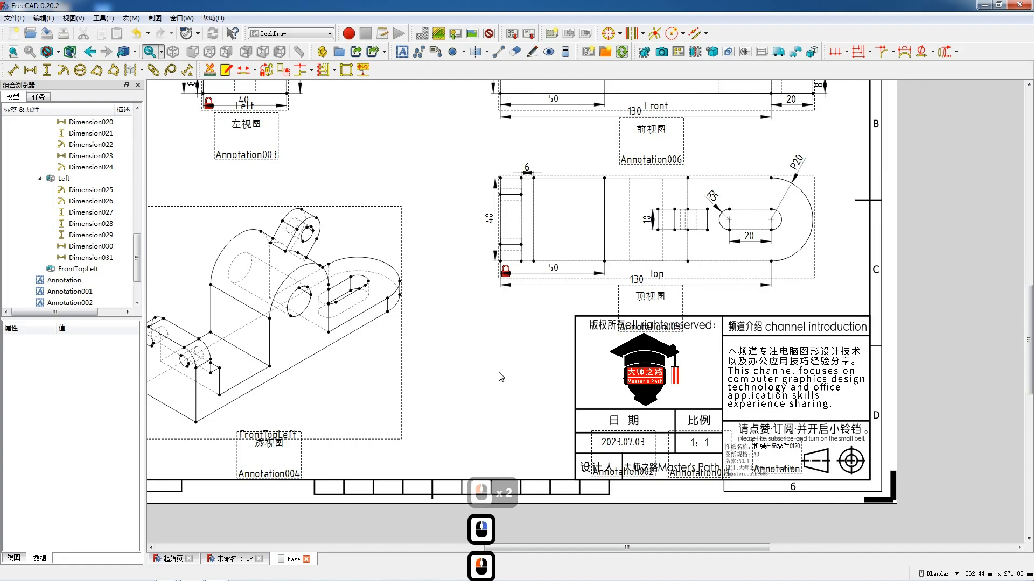
pyautogui.scroll(-6, 501, 376)
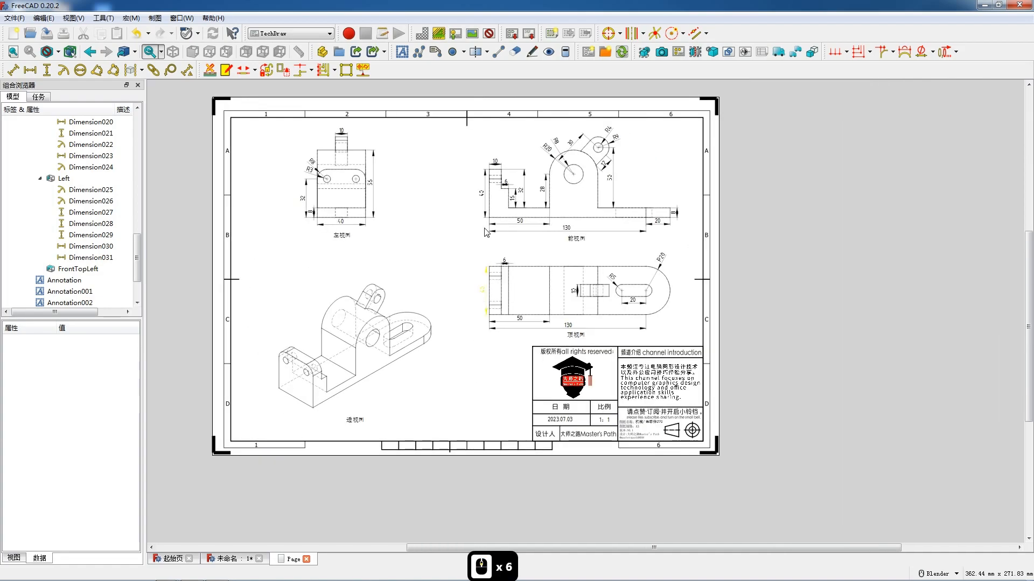
pyautogui.scroll(3, 420, 186)
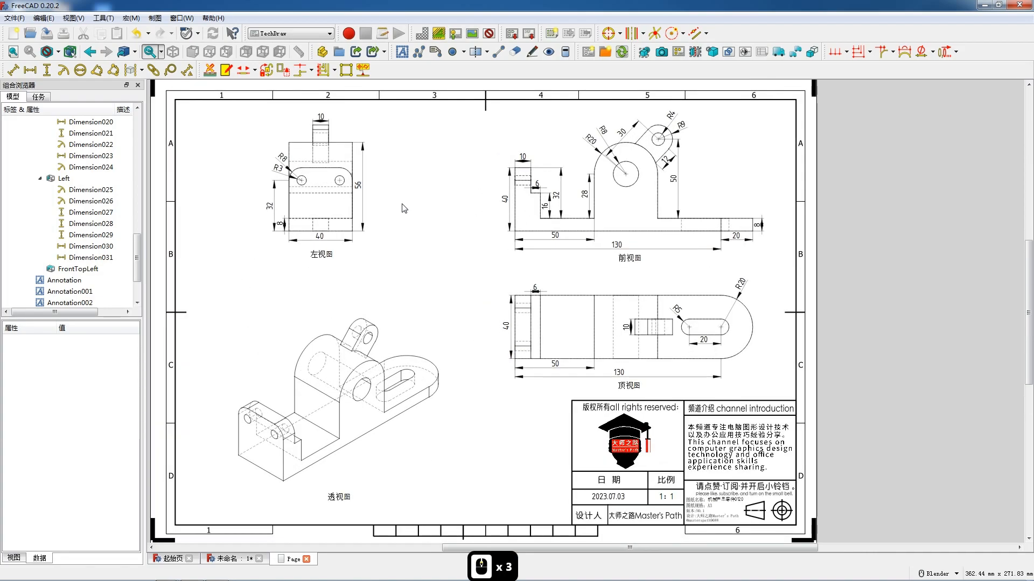